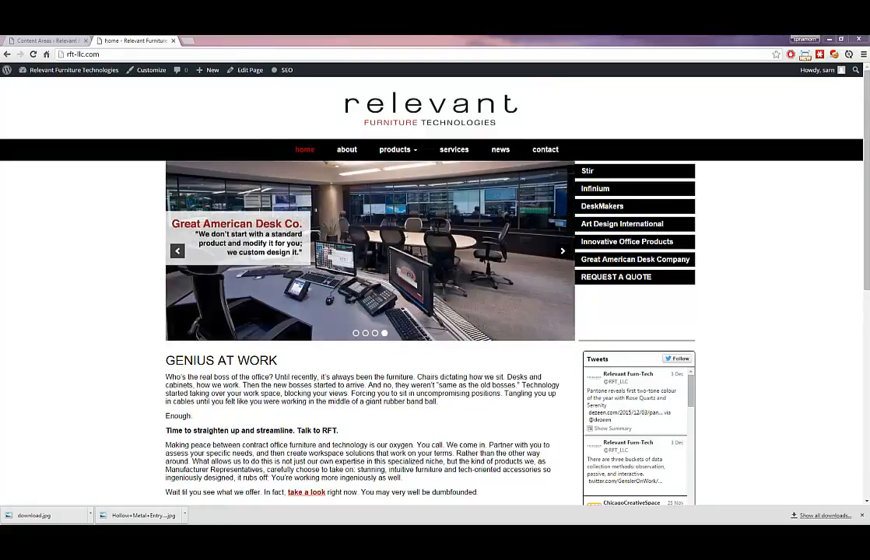
Open the WordPress dashboard, dismissing the password-saving prompt, and place the homepage's browser tab ahead of it
click(54, 40)
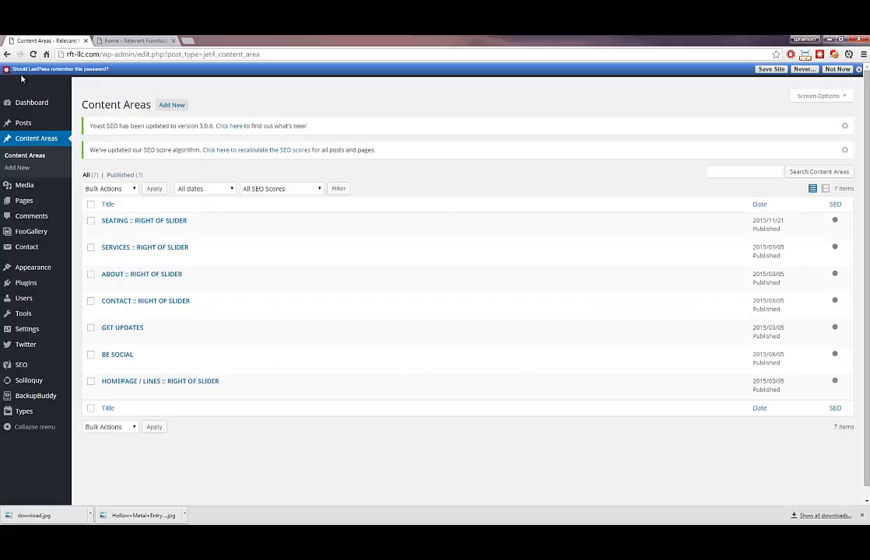
click(31, 103)
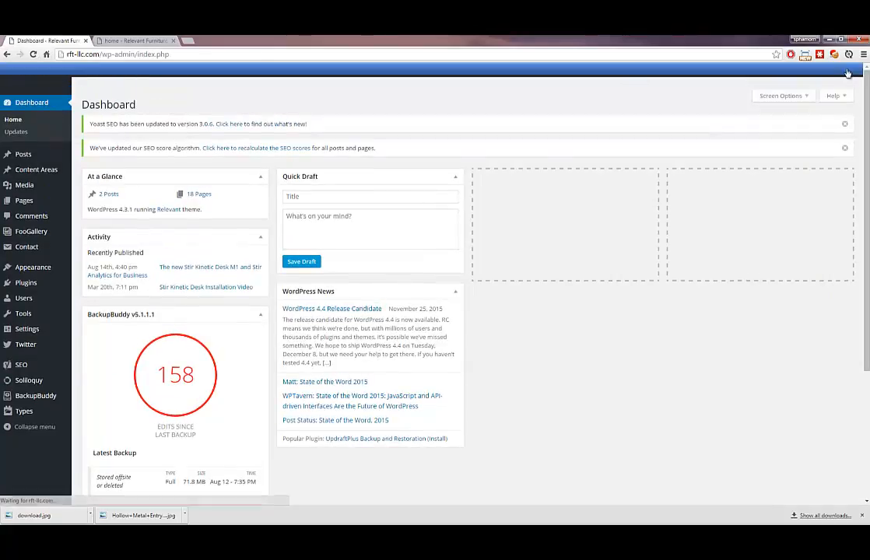
click(860, 69)
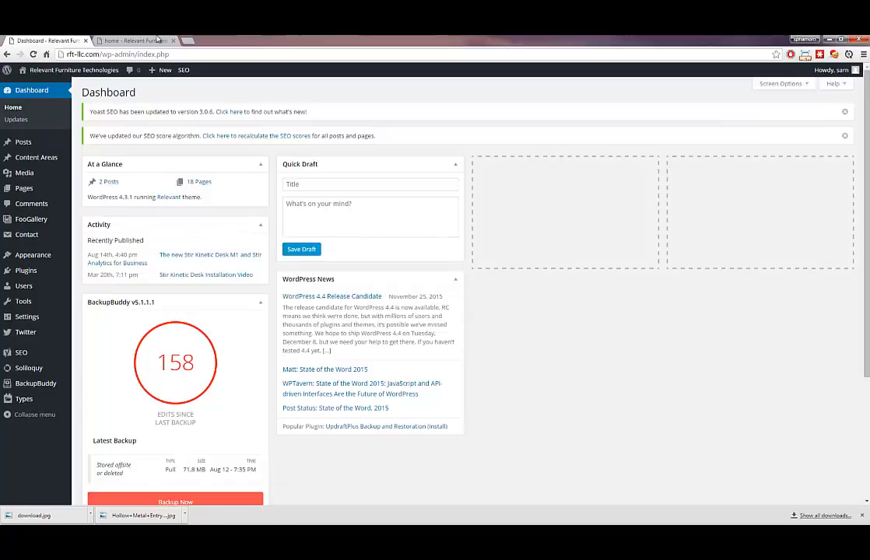
drag(132, 40, 60, 40)
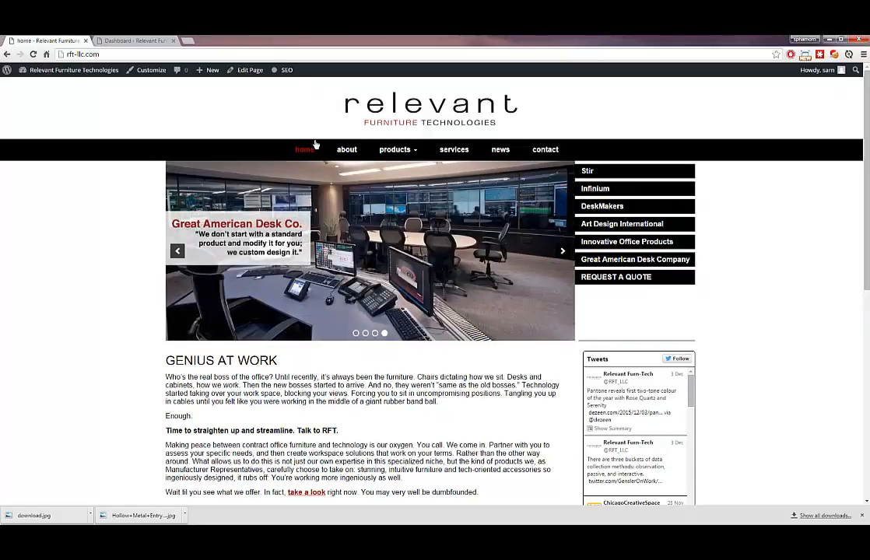
Open the HOMEPAGE / LINES :: RIGHT OF SLIDER content area for editing and show it in the visual editor
click(129, 44)
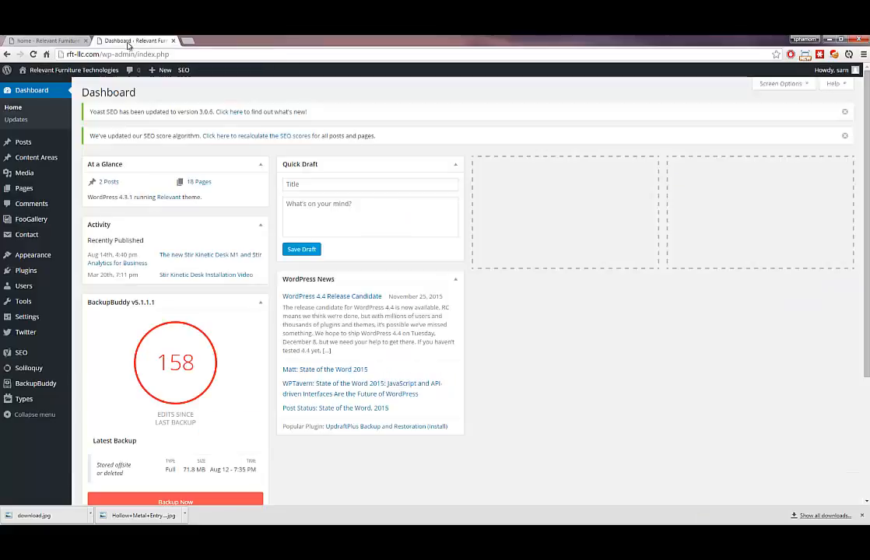
click(50, 159)
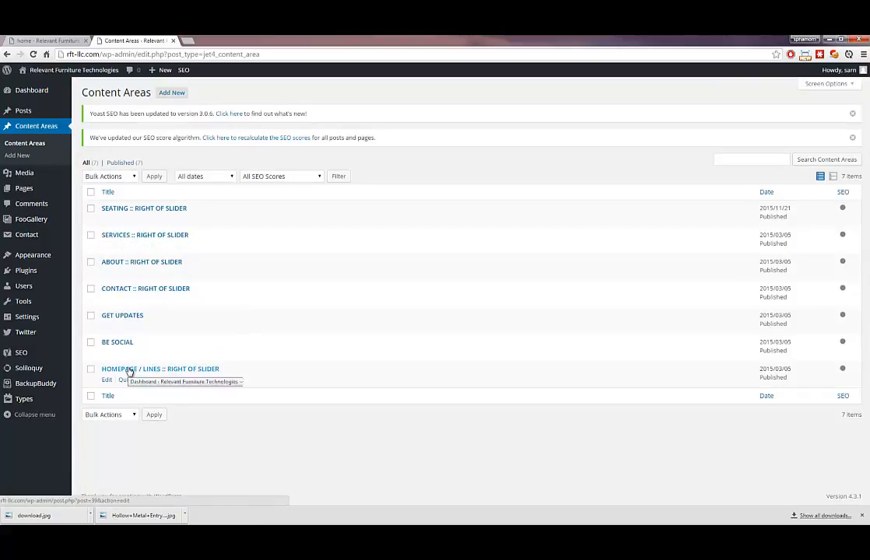
click(108, 380)
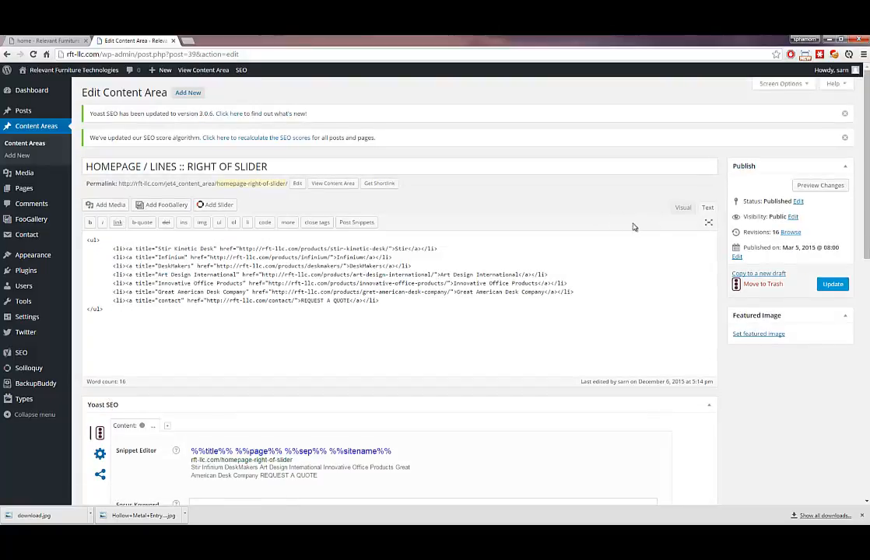
click(682, 208)
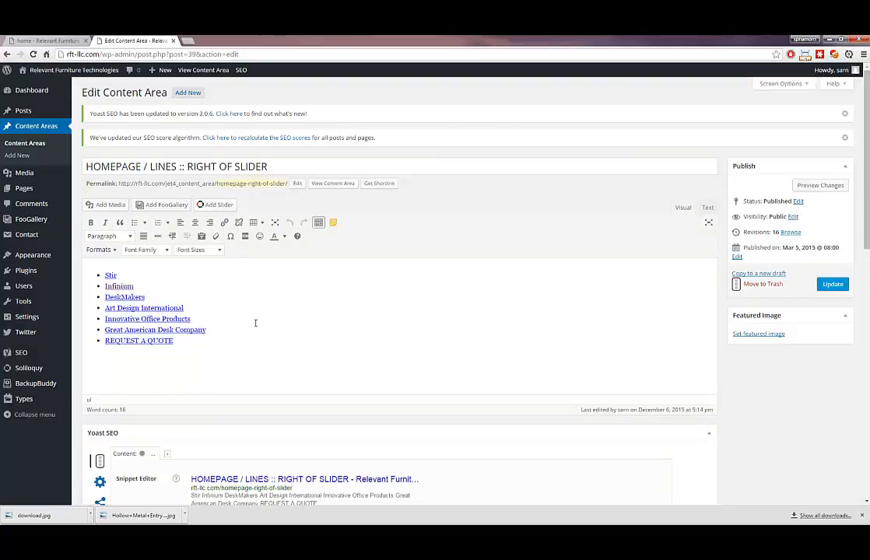
Add the list items Product 1, Product 2 and Product 3 below REQUEST A QUOTE
click(187, 340)
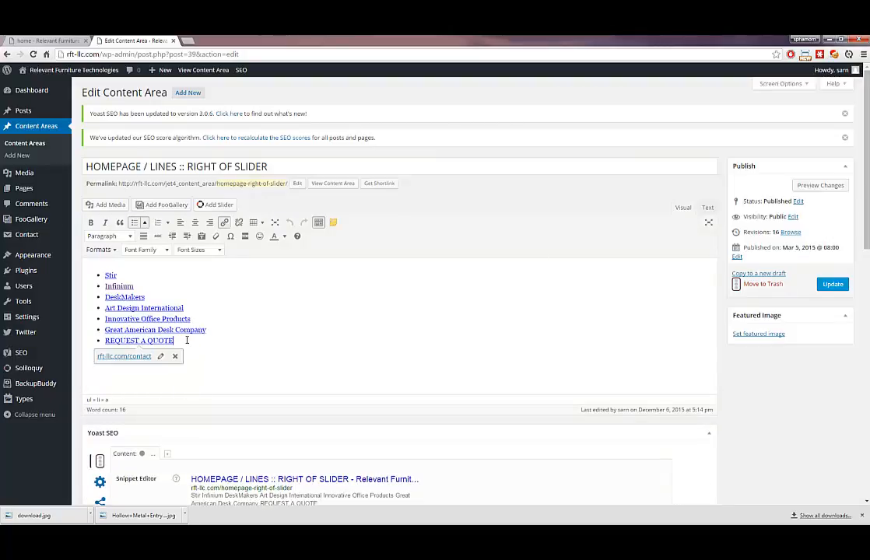
key(Return)
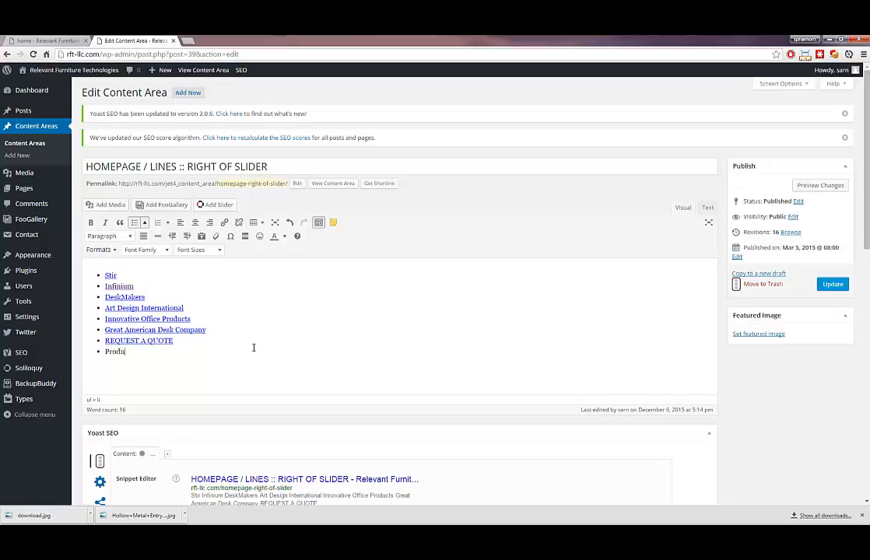
text(Product 1)
key(Return)
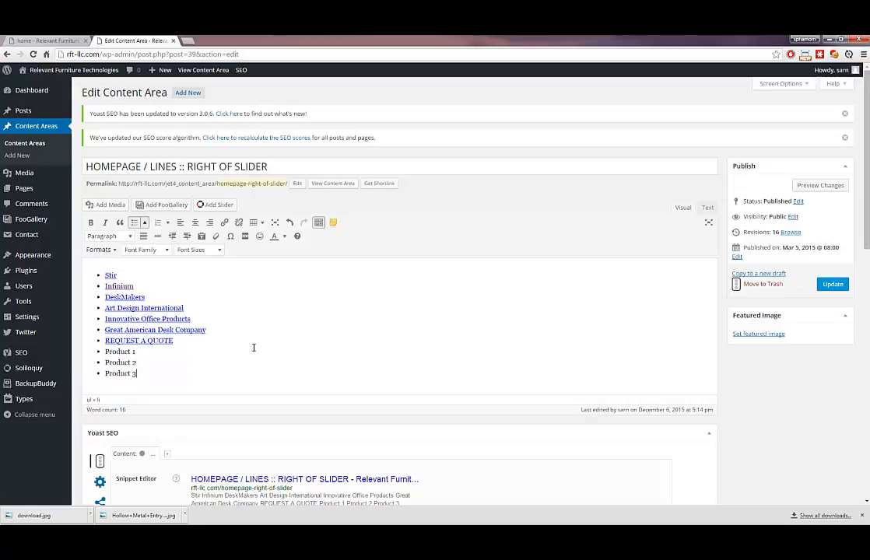
Compare the list with the homepage's product links and link the Product 1 item to the existing Walls page
click(56, 39)
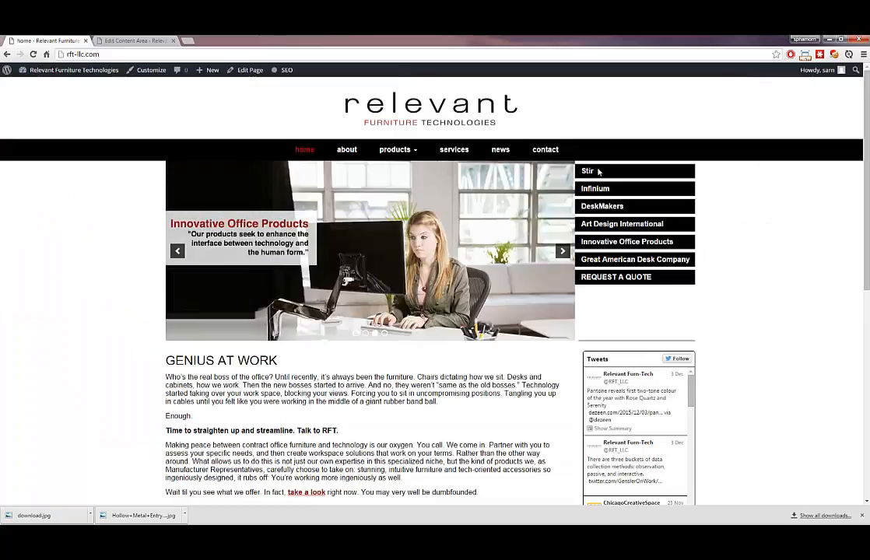
click(128, 39)
drag(136, 351, 114, 353)
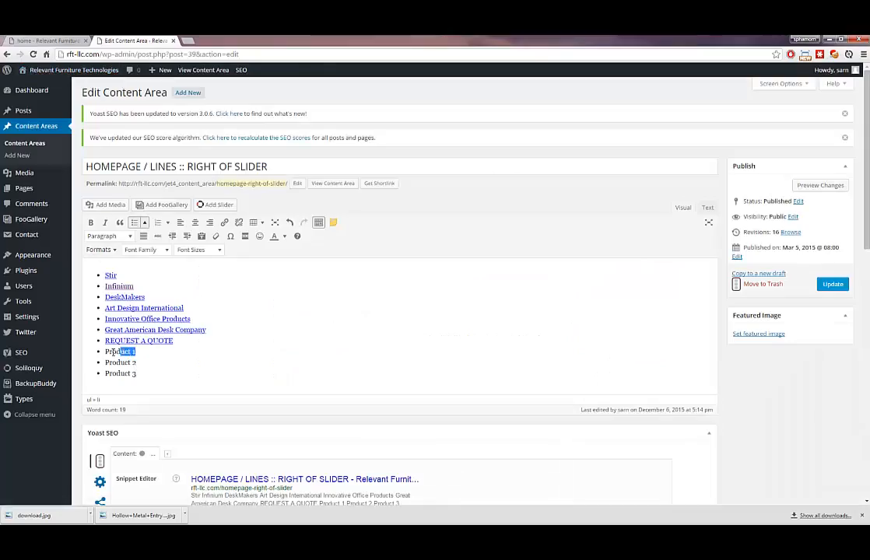
click(44, 39)
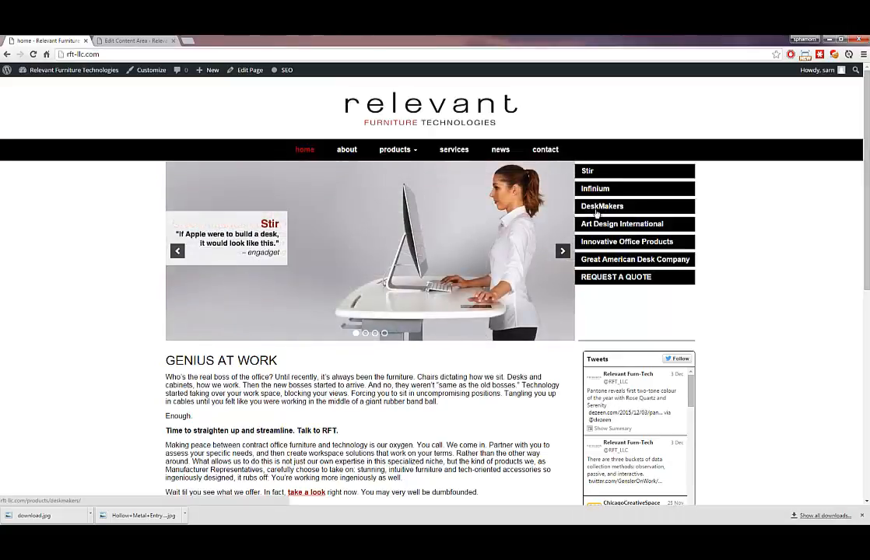
click(122, 39)
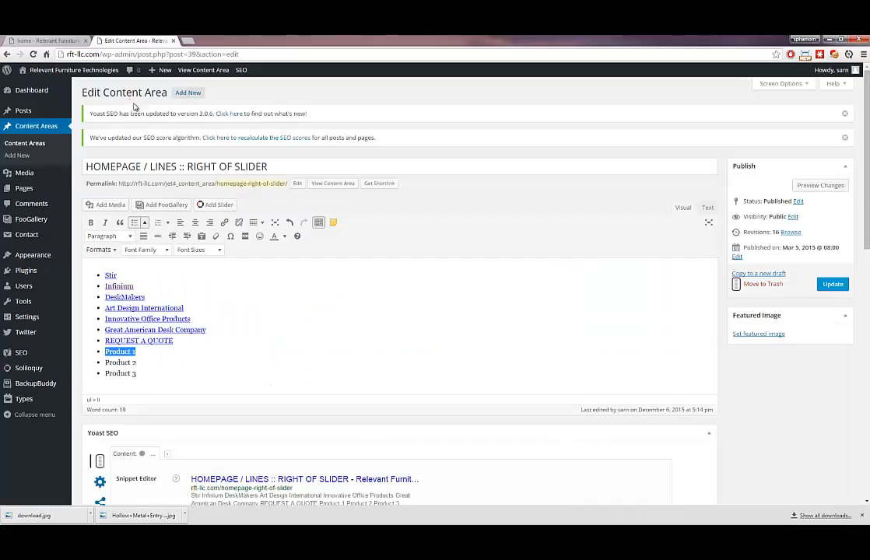
click(224, 222)
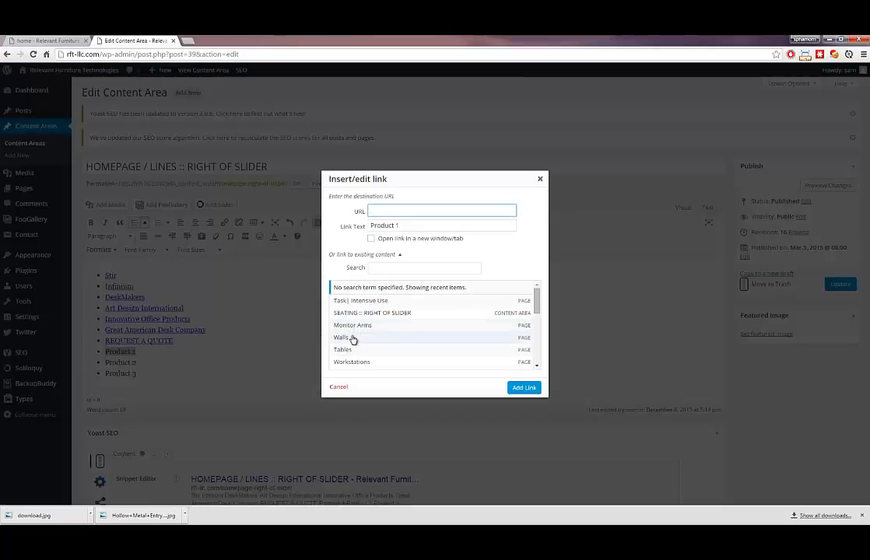
click(346, 337)
click(523, 387)
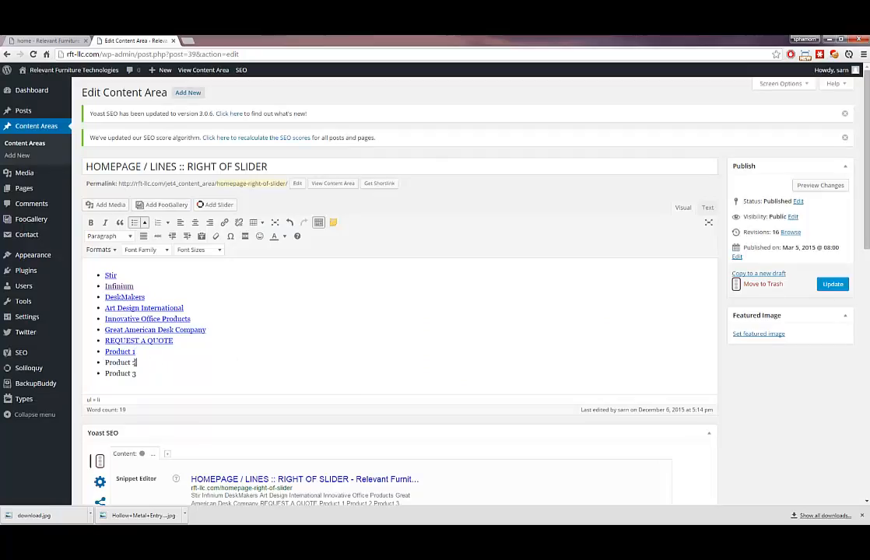
Link the Product 2 list item to the existing Tables page
drag(136, 363, 104, 363)
click(224, 223)
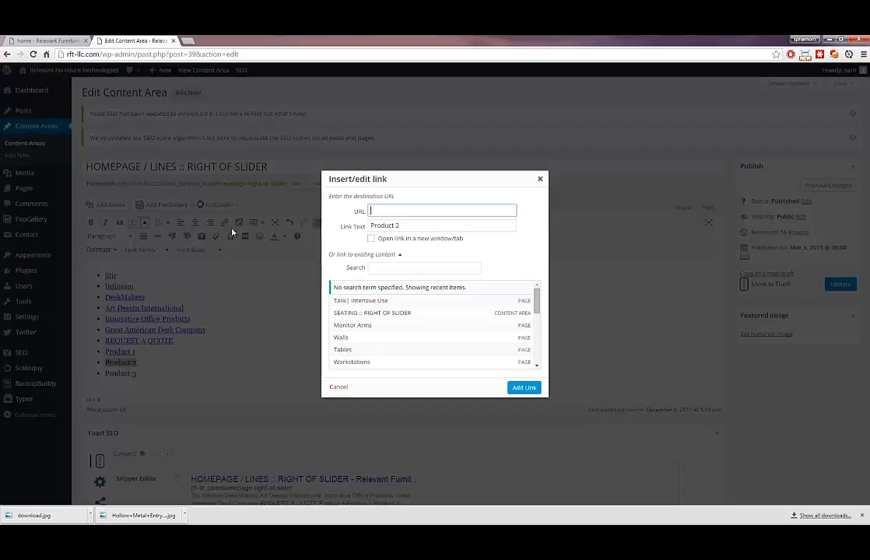
click(349, 352)
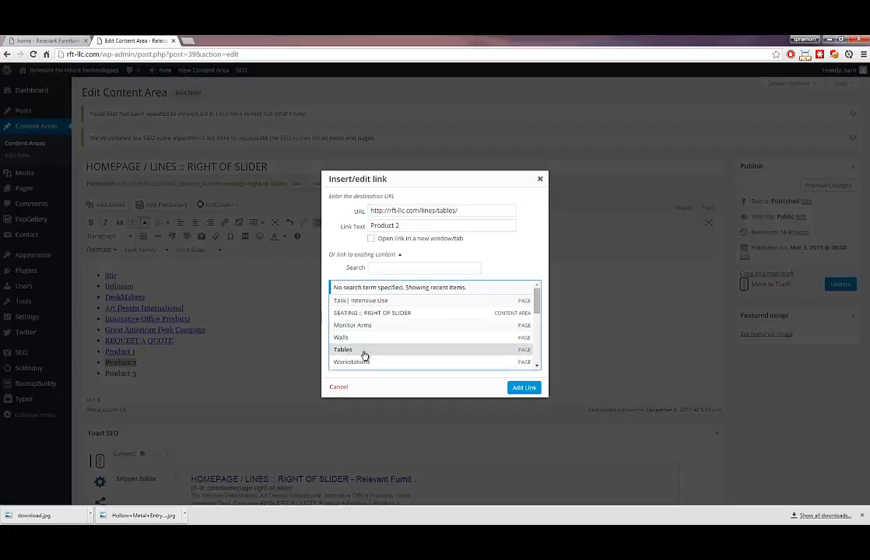
click(523, 387)
Link the Product 3 list item to the existing Workstations page
drag(138, 373, 104, 372)
click(222, 224)
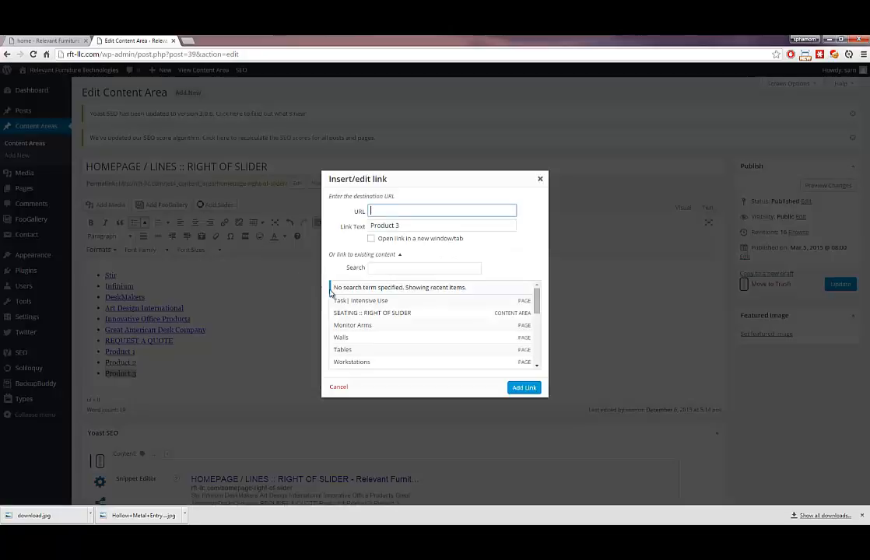
click(380, 363)
click(513, 386)
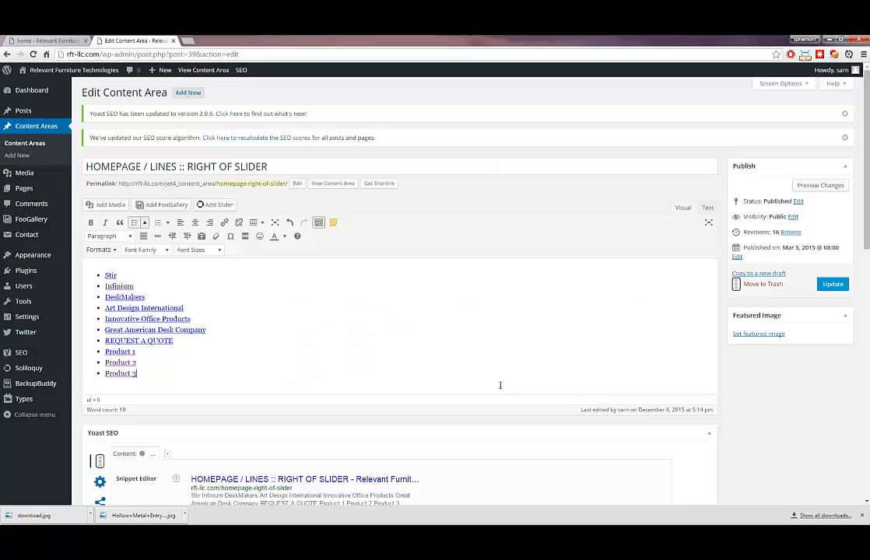
Update the content area and test the Product 1 link on the reloaded homepage
click(823, 284)
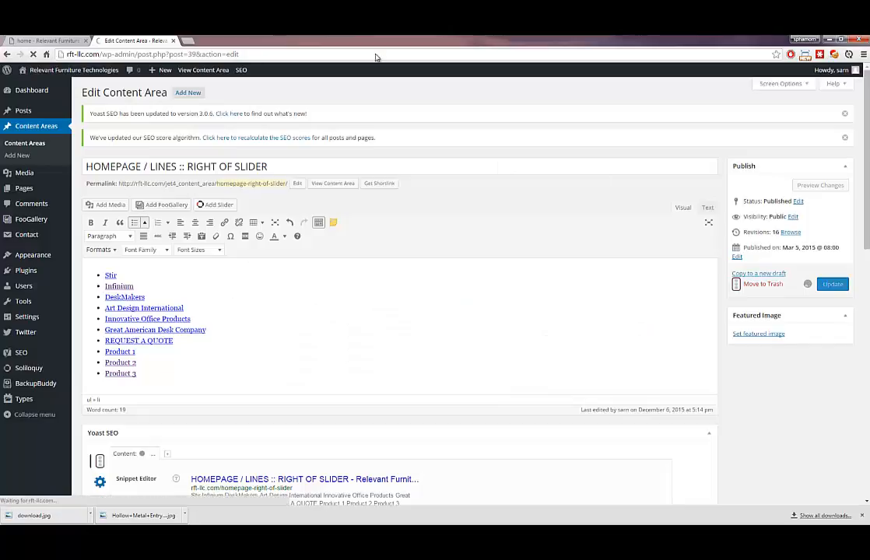
click(51, 40)
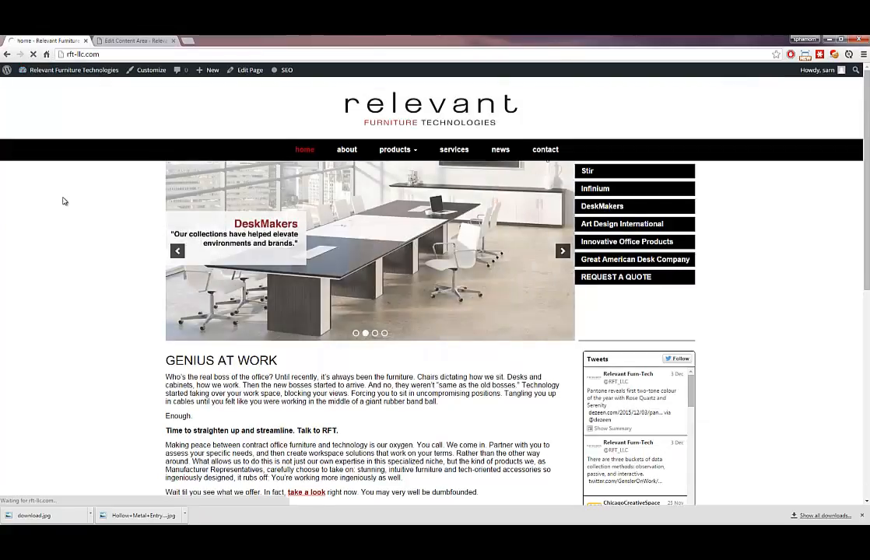
key(F5)
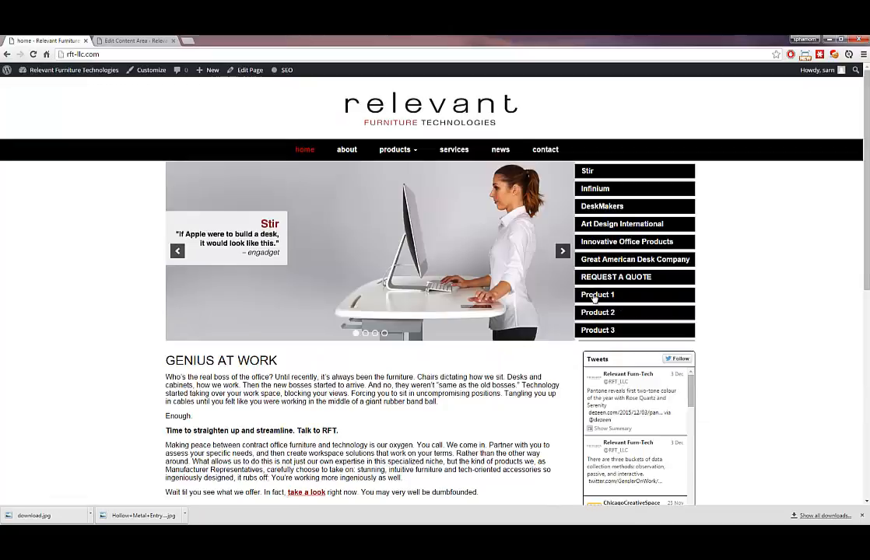
click(594, 295)
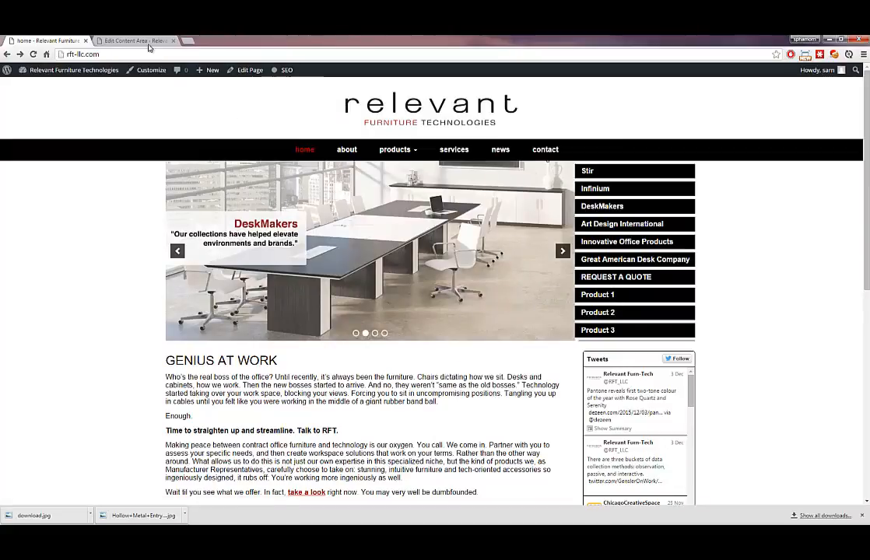
Delete the Product 1, Product 2 and Product 3 items from the list and update the content area
click(130, 41)
drag(150, 398, 104, 375)
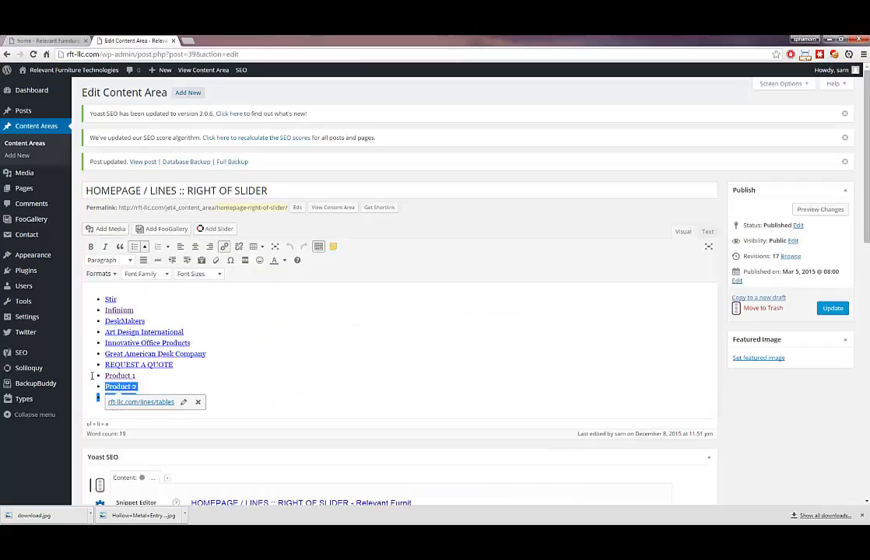
key(BackSpace)
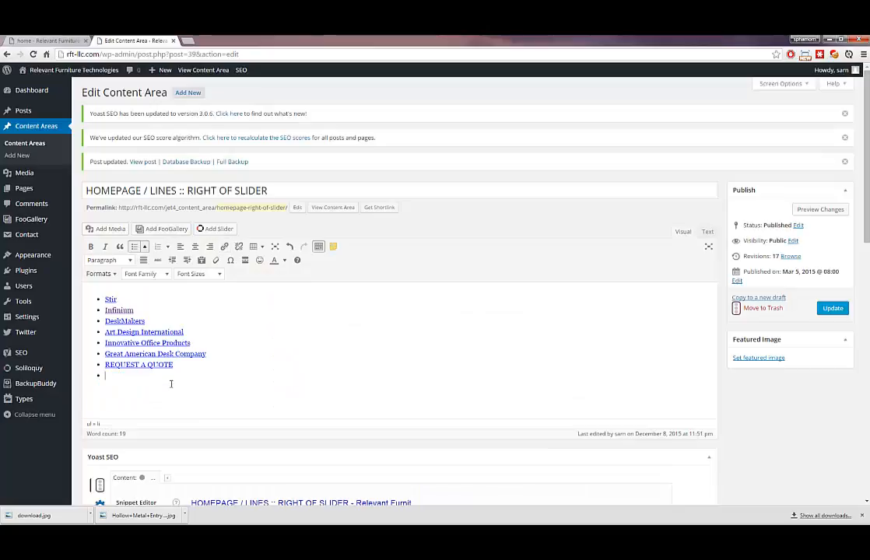
key(BackSpace)
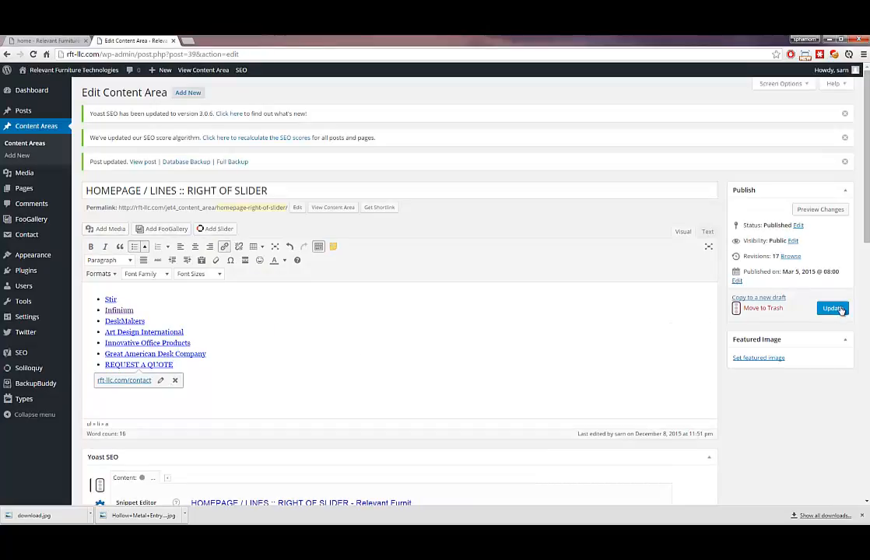
click(828, 308)
Reload the homepage to check the product links beside the slider and close the downloads bar
click(44, 39)
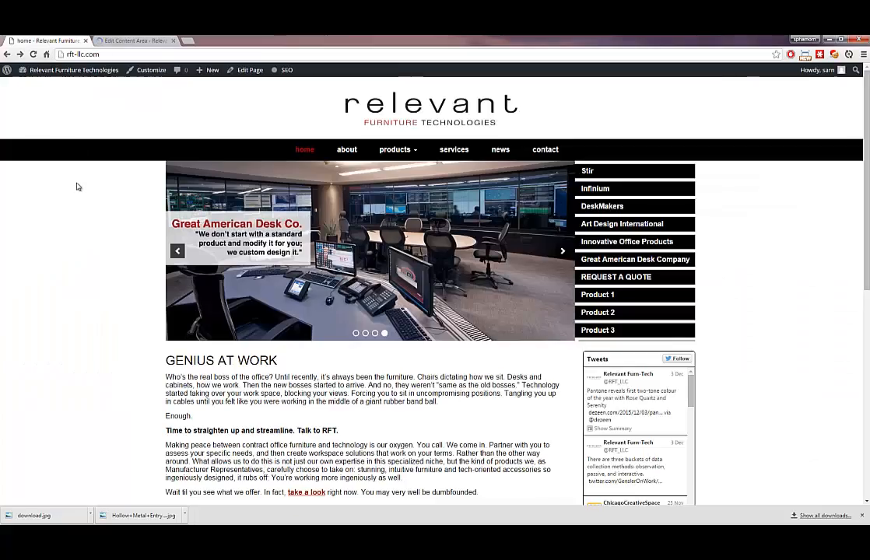
key(F5)
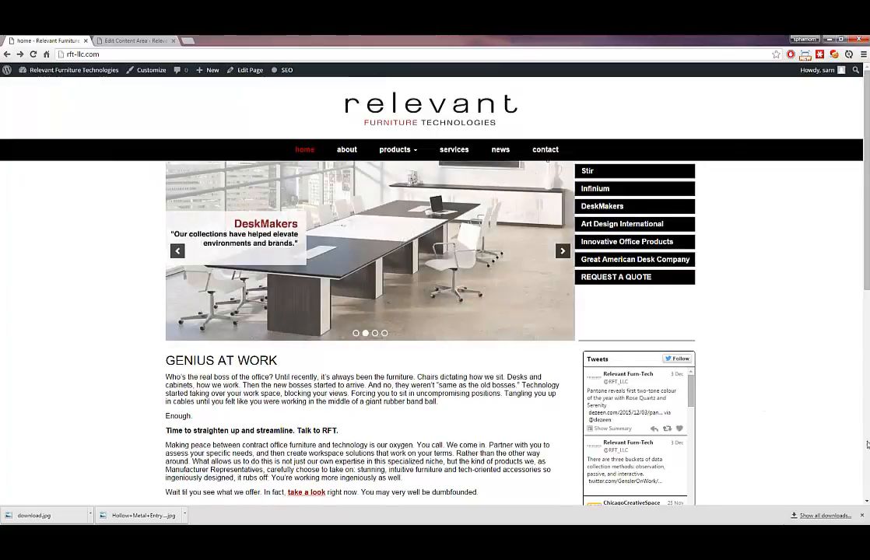
click(861, 516)
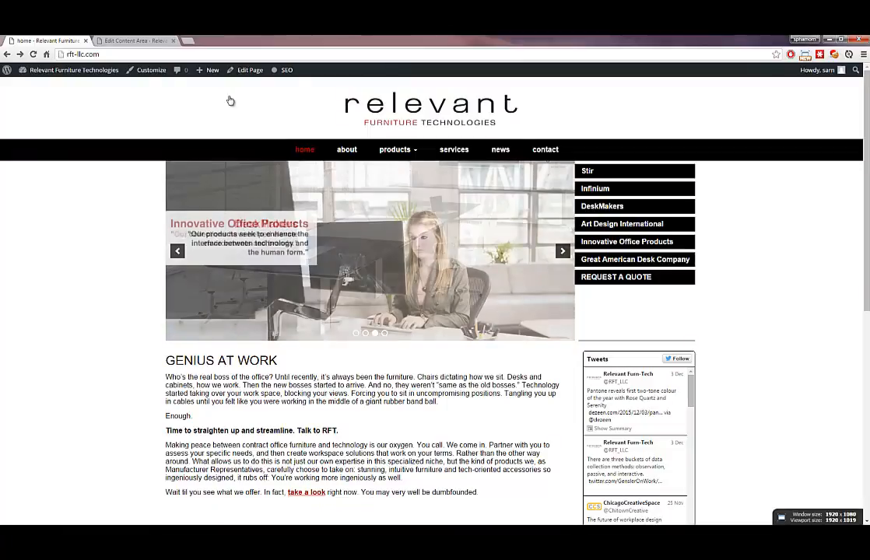
Go to the site's list of pages in the WordPress admin and start a new page
mouse_move(410, 159)
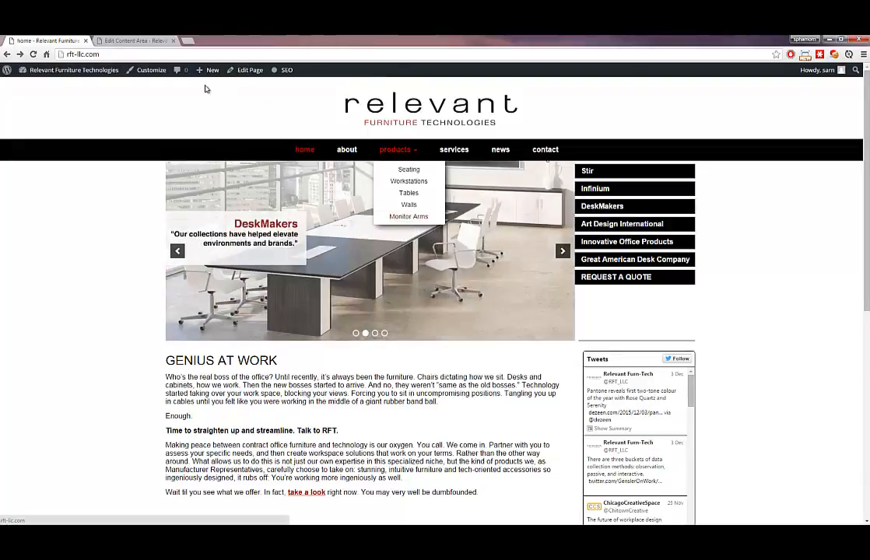
click(145, 39)
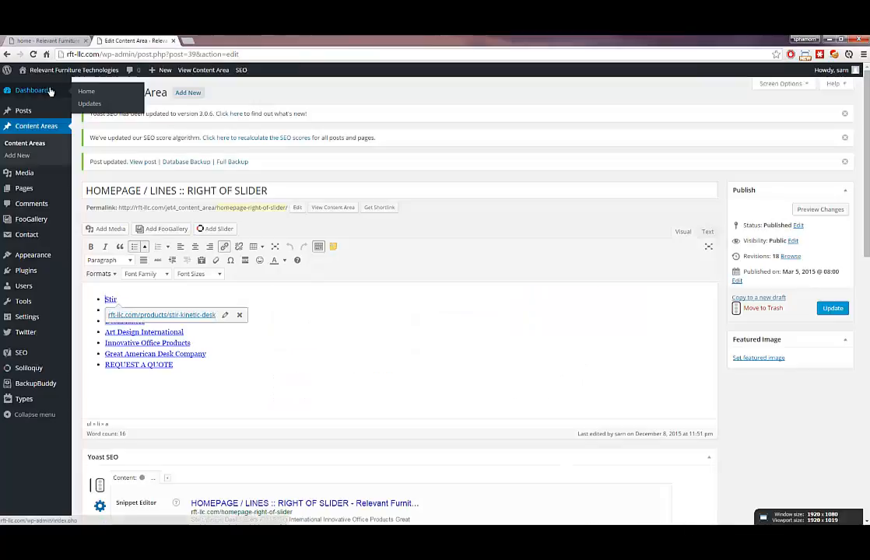
click(25, 187)
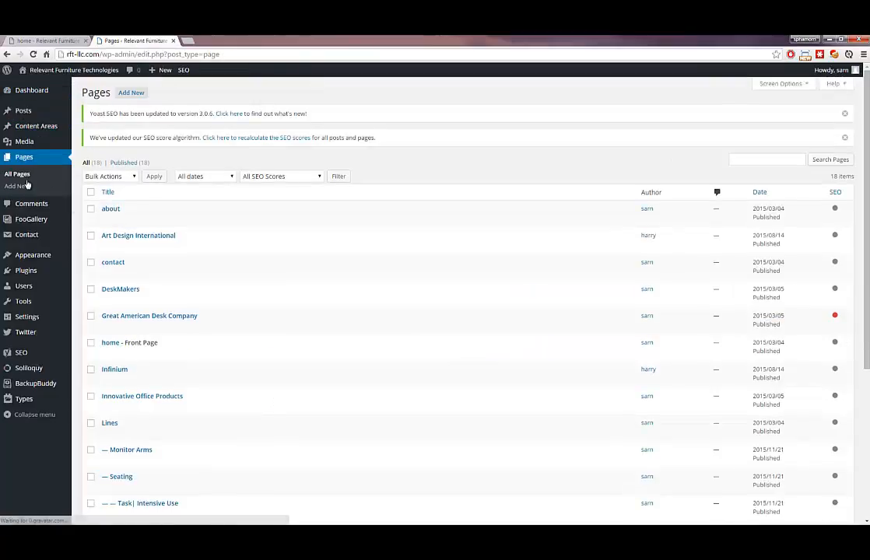
click(129, 93)
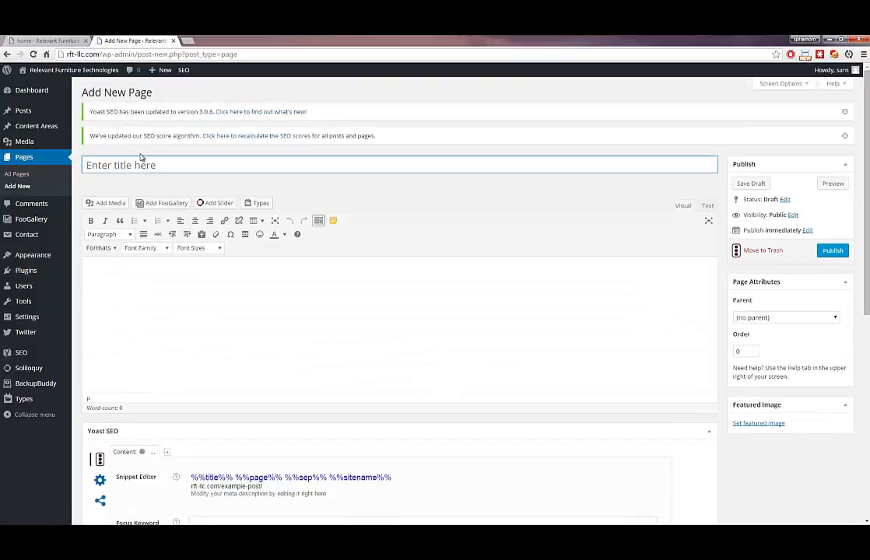
Title the new page Metal Doors and place the cursor in its empty body
text(Door )
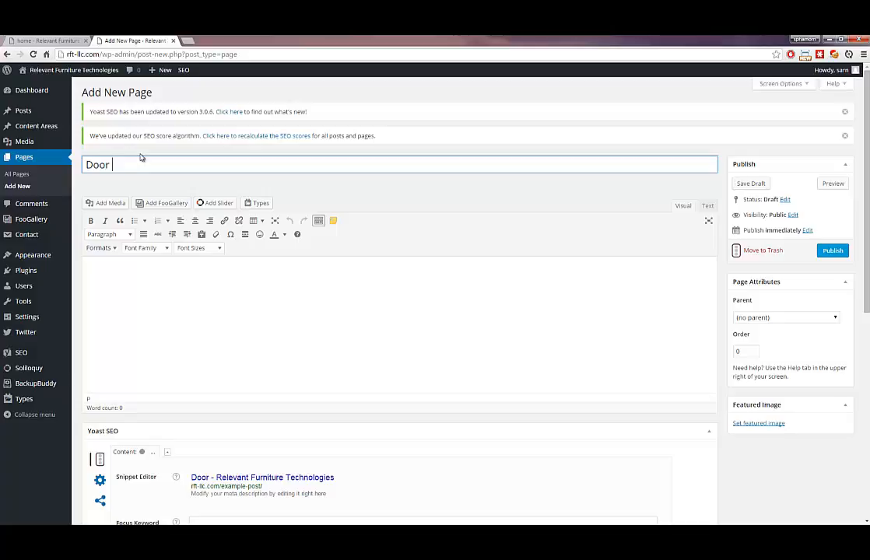
text(Metal)
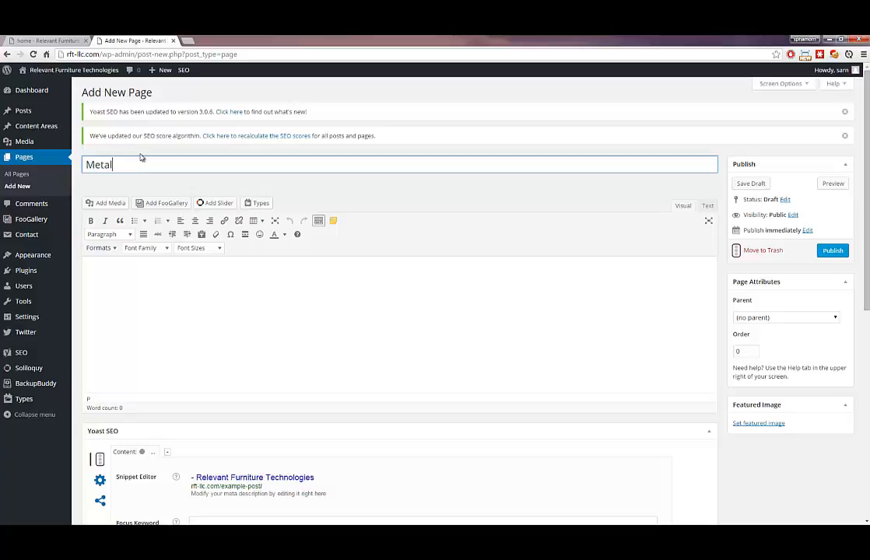
text( Doors)
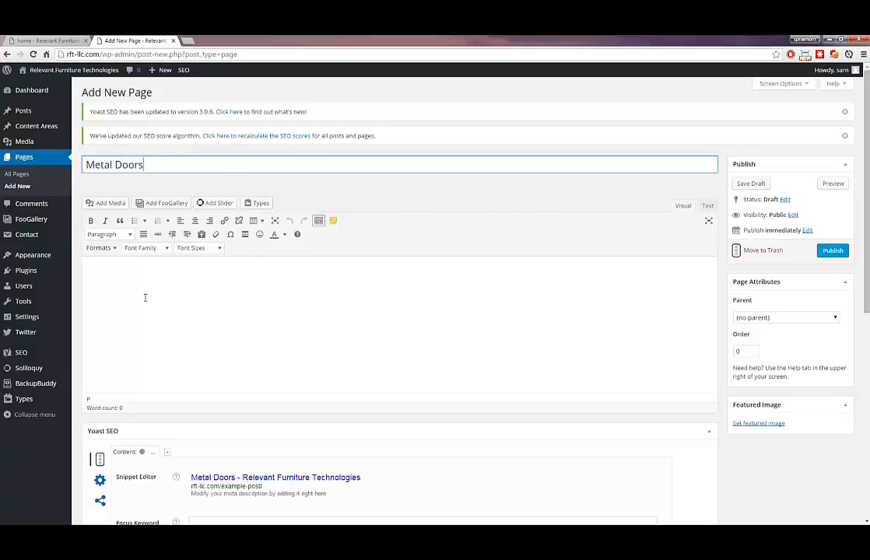
click(144, 298)
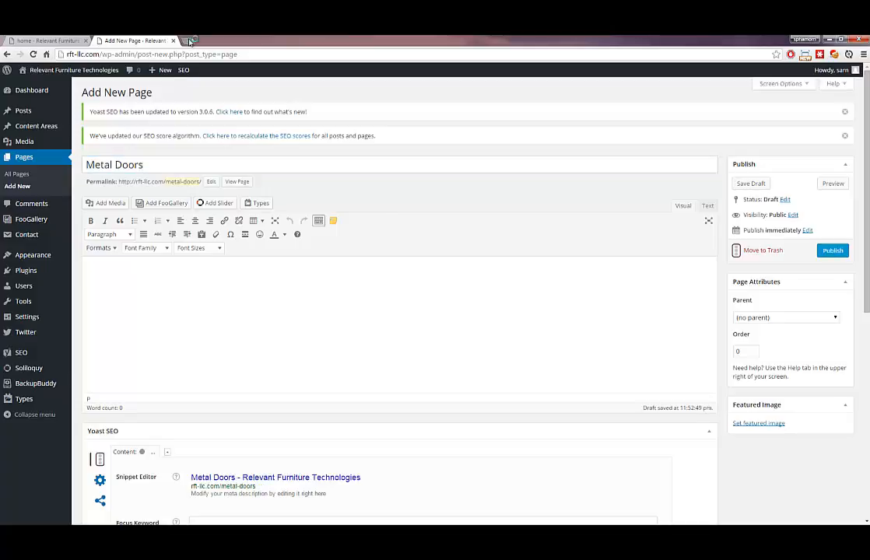
Search the web for lorem ipsum in a new browser tab, open lipsum.com and generate placeholder paragraphs with the default settings
click(190, 39)
text(lorem up)
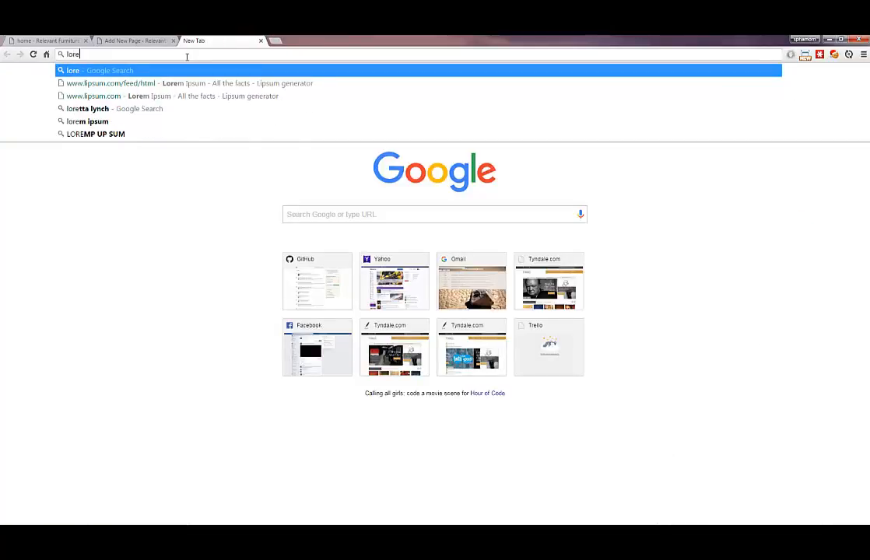
key(BackSpace)
key(BackSpace)
text(i)
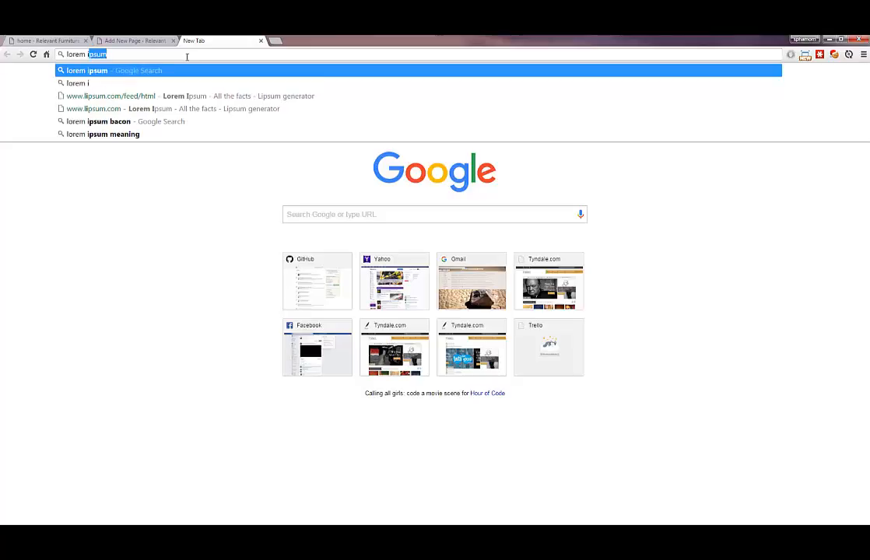
key(Return)
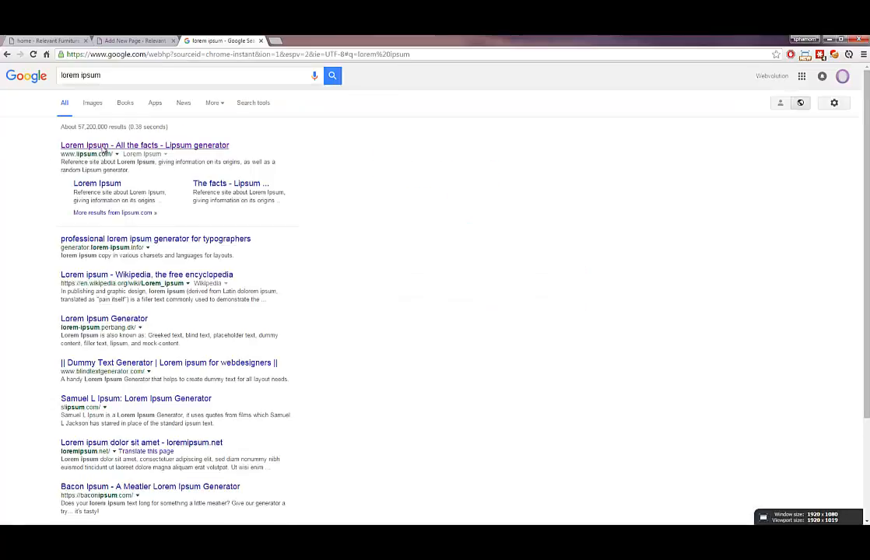
click(91, 132)
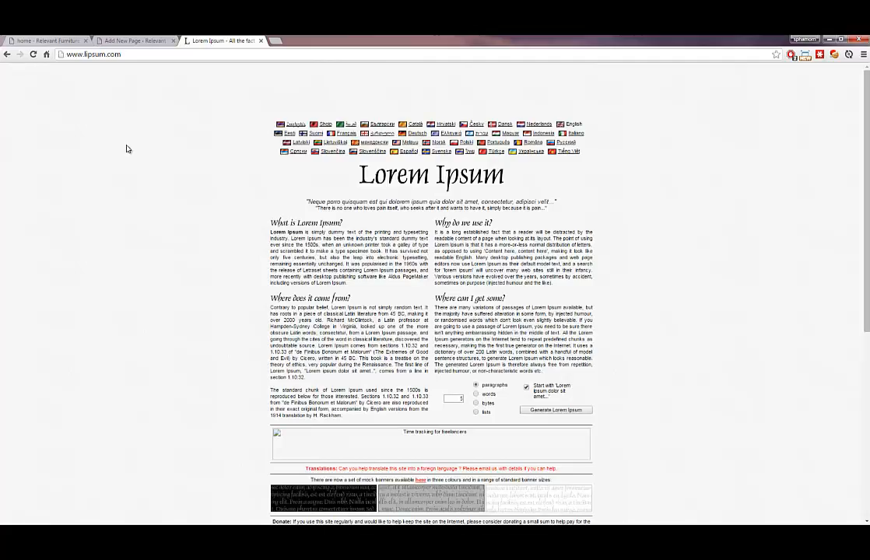
click(535, 410)
Copy the first three generated Lorem Ipsum paragraphs into the body of the Metal Doors page and publish it
drag(274, 223, 413, 319)
click(115, 38)
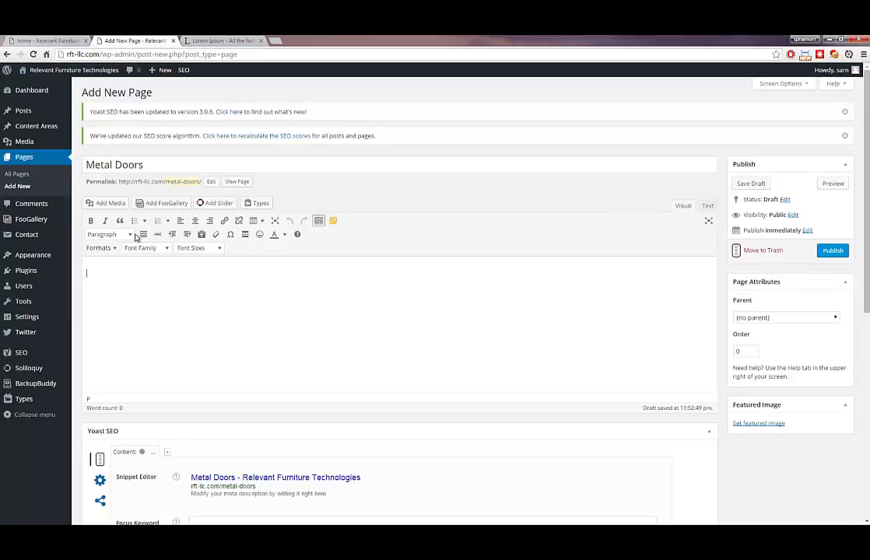
text(Lorem ipsum dolor sit amet, consectetur adipiscing elit. Maecenas id nibh aliquet, placerat tellus eu, hendrerit elit. Cras efficitur elit et odio molestie egestas. Nunc varius a nibh et laoreet. Sed tincidunt imperdiet enim, et molestie turpis maximus vitae. Sed vel congue mauris. Nam dapibus neque quis mauris fringilla, sit amet euismod dui efficitur. Aenean pharetra mattis vestibulum. Maecenas molestie sollicitudin lobortis. Duis sem sem, pretium nec justo non, aliquet dictum enim. Nam elementum facilisis risus, nec ultrices dui ultrices quis. Aenean gravida in felis eu vestibulum. Mauris mi felis, scelerisque et condimentum in, ultricies at tortor.\n\nNunc ullamcorper finibus laoreet. Lorem ipsum dolor sit amet, consectetur adipiscing elit. Vivamus pharetra erat at cursus consequat. Etiam sit amet massa sed lorem scelerisque cursus. In maximus massa dui, nec vestibulum ex fringilla a. Vestibulum vitae tortor lectus. In sem nisi, ultrices nec ante nec, malesuada ultrices ipsum. Duis eu velit arcu. Fusce vestibulum orci vitae justo luctus ullamcorper. Etiam faucibus vehicula nibh ac fringilla.\n\nDonec viverra nunc nulla, ut ultrices est tempor porttitor. Aenean lectus leo, tincidunt at bibendum et, facilisis a augue. Vestibulum malesuada, ipsum ac consectetur maximus, purus eros ultrices tortor, sed porta sem erat nec augue. Curabitur sit amet neque nisi. Cras sed magna tortor. Donec tristique viverra leo, vitae ultricies est dapibus et. Suspendisse aliquet erat felis.)
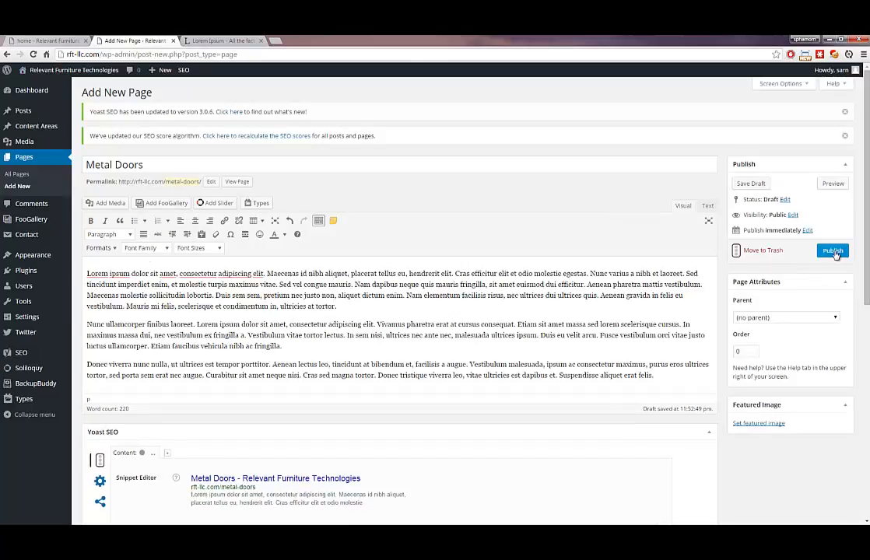
click(830, 251)
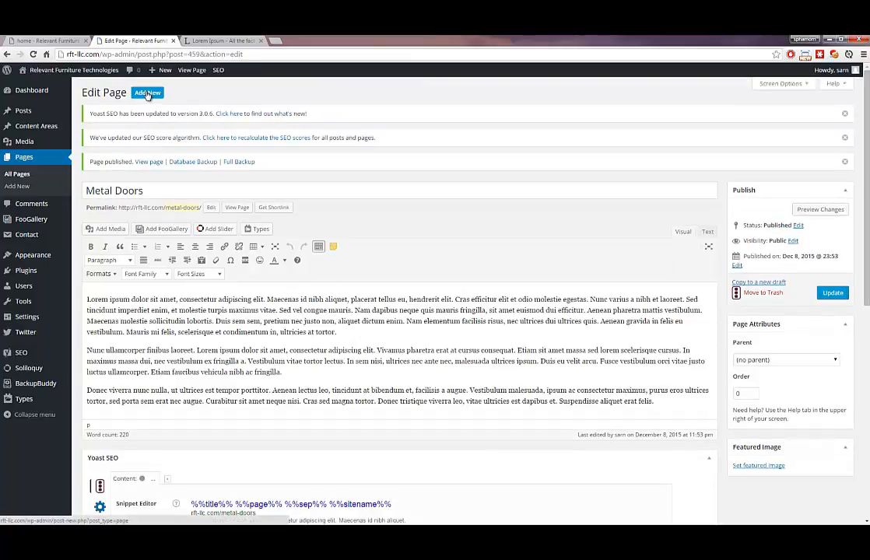
Add another page titled Wooden Doors, fill its body with the last two generated Lorem Ipsum paragraphs and publish it
click(147, 94)
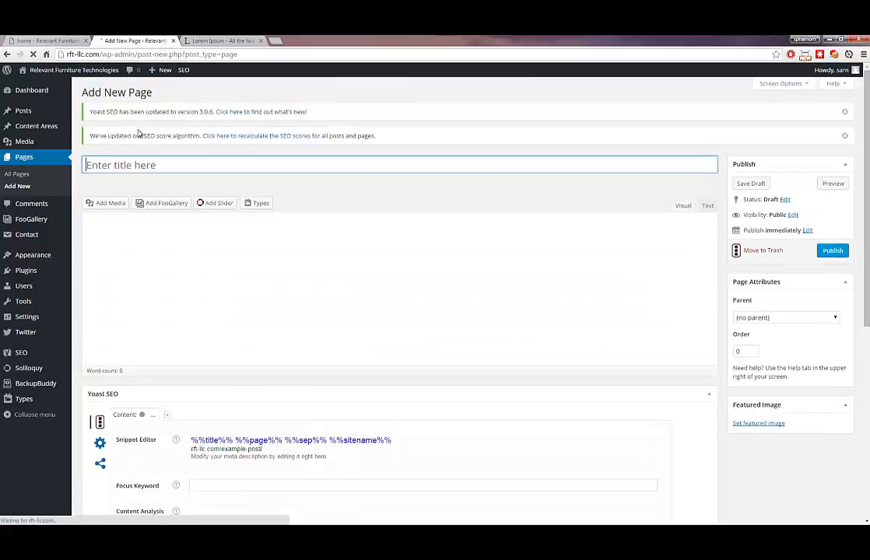
text(Wooden Doors)
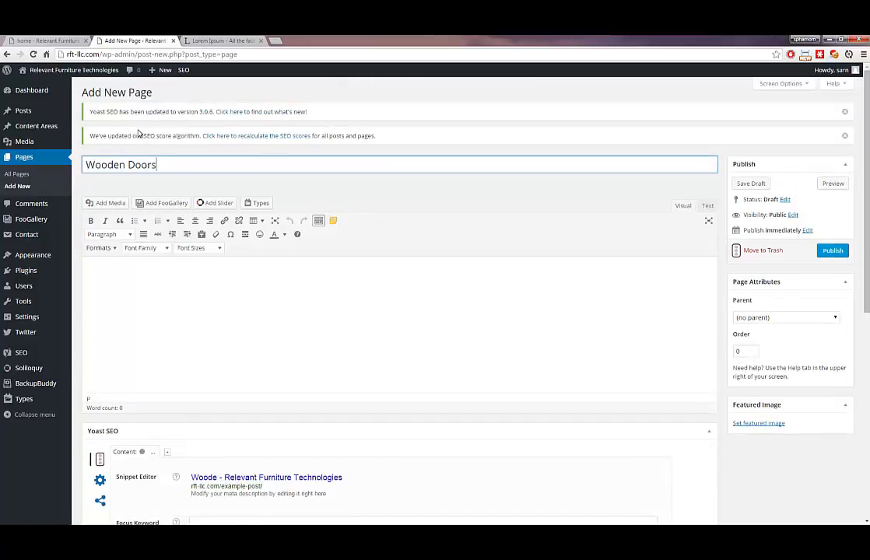
click(194, 40)
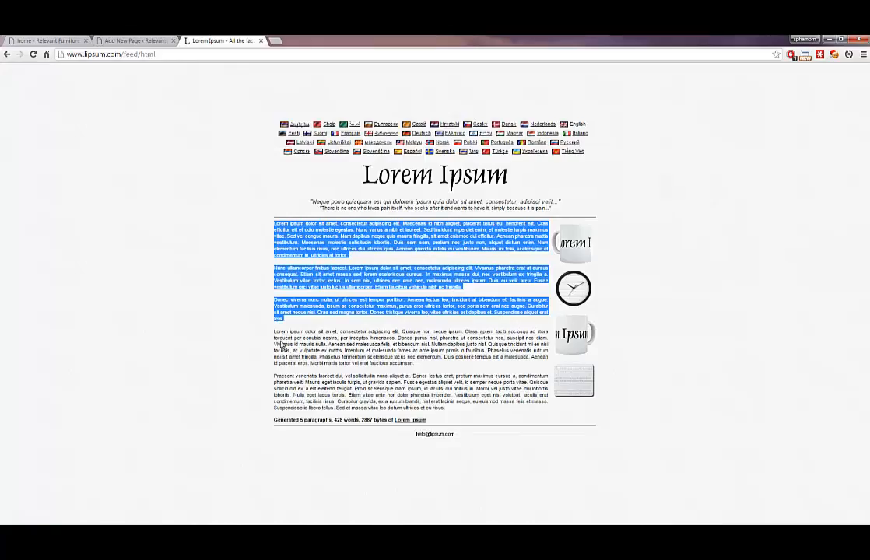
drag(273, 331, 445, 407)
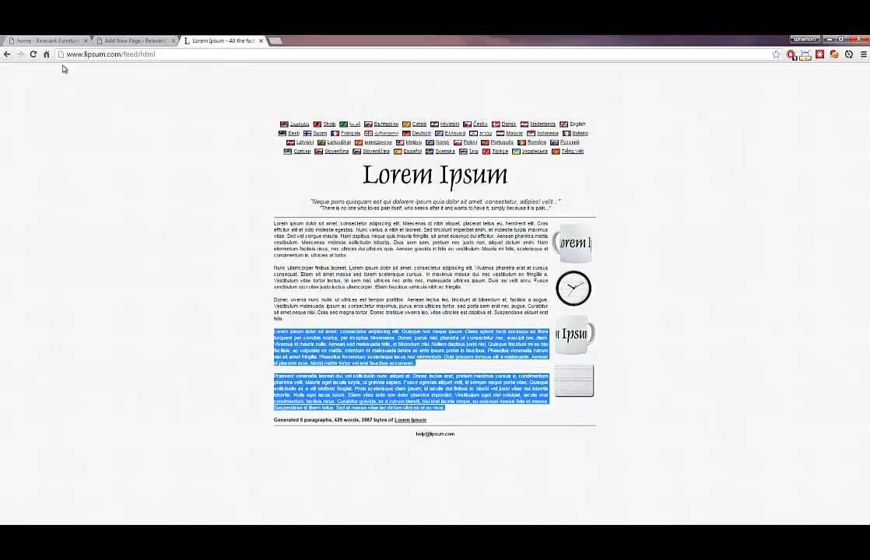
click(128, 40)
click(136, 281)
text(Lorem ipsum dolor sit amet, consectetur adipiscing elit. Quisque non neque ipsum. Class aptent taciti sociosqu ad litora torquent per conubia nostra, per inceptos himenaeos. Donec purus nisl, pharetra ut consectetur nec, suscipit nec diam. Vivamus id mauris nulla. Aenean sed malesuada felis, et bibendum nisl. Nullam dapibus justo nisl. Quisque tincidunt mi eu facilisis, ac vulputate ex mattis. Interdum et malesuada fames ac ante ipsum primis in faucibus. Phasellus venenatis rutrum nisi sit amet fringilla. Phasellus fermentum scelerisque lacus nec elementum. Duis posuere tempus elit a malesuada. Aenean id placerat eros. Morbi mattis tortor vel erat faucibus accumsan.\nPraesent venenatis laoreet dui, vel sollicitudin nunc aliquet at. Donec lectus erat, pretium maximus cursus a, condimentum pharetra velit. Mauris eget iaculis turpis, ut gravida sapien. Fusce egestas aliquet velit, id semper neque porta vitae. Quisque sollicitudin ex a elit eleifend feugiat. Proin scelerisque diam ipsum, id iaculis dui finibus in. Morbi vel justo vitae dui lobortis lobortis. Nulla eget lacus turpis. Etiam vitae ante non dolor pharetra imperdiet. Vestibulum eget nisl volutpat, iaculis erat condimentum, facilisis risus. Curabitur gravida, ex a rutrum blandit, nisl erat lacinia neque, eu euismod massa felis et massa. Suspendisse id libero tellus. Sed et massa vitae leo dictum ultrices et eu risus.)
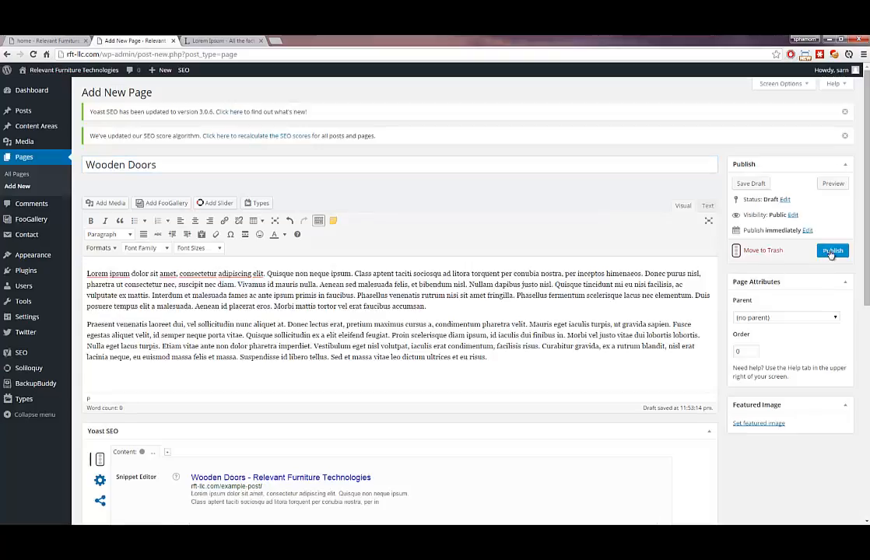
click(831, 251)
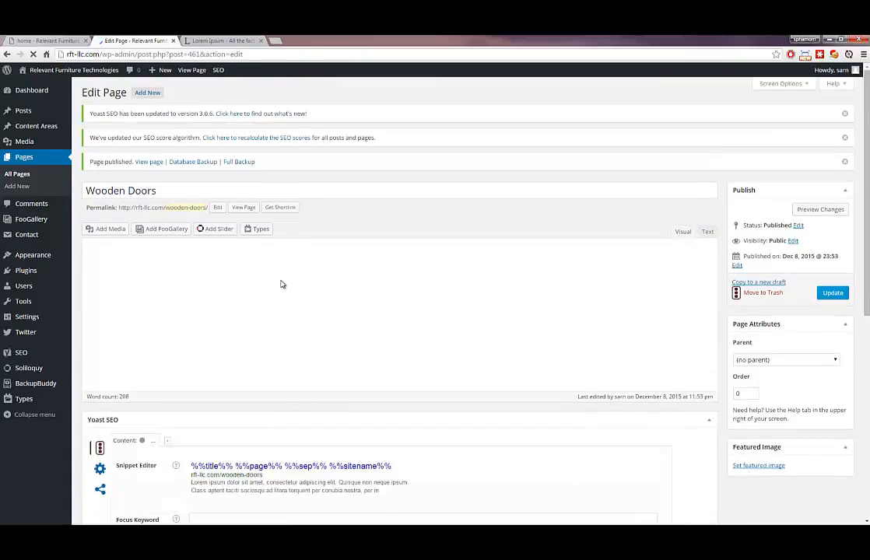
Reload the homepage and check the products submenu for the two new door pages
click(61, 39)
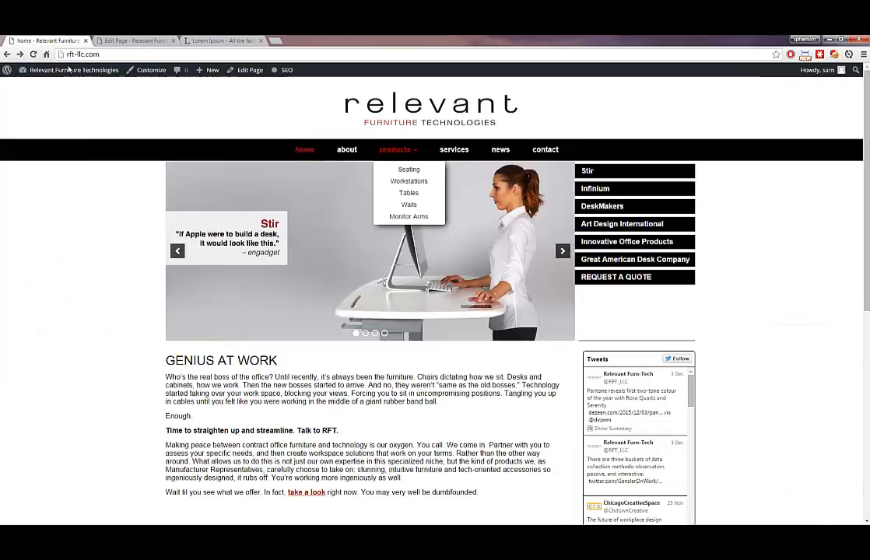
key(F5)
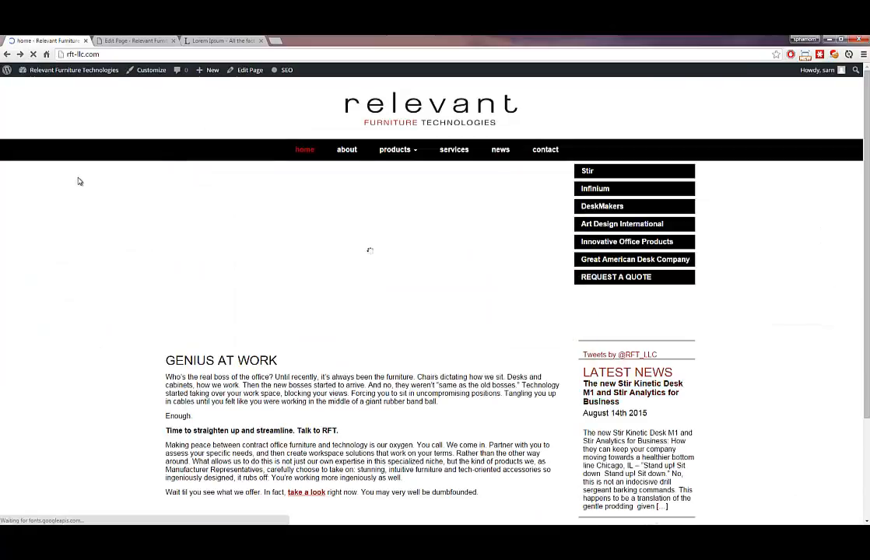
mouse_move(411, 154)
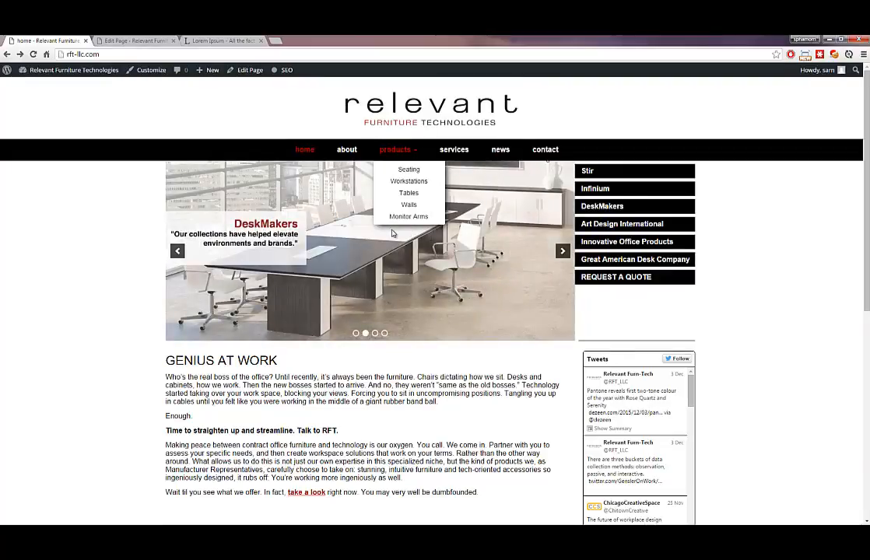
Open the site's menu editor in the WordPress admin and add the Wooden Doors and Metal Doors pages to Menu 1
click(156, 41)
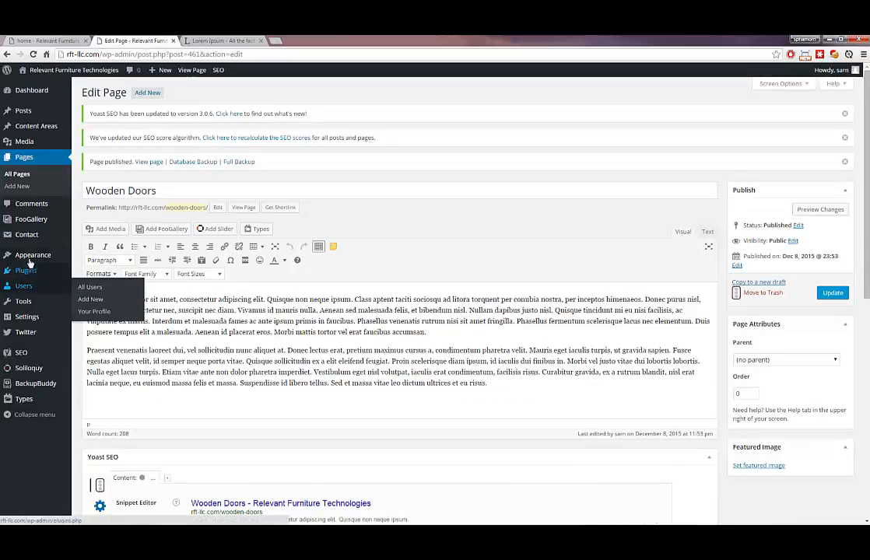
mouse_move(31, 259)
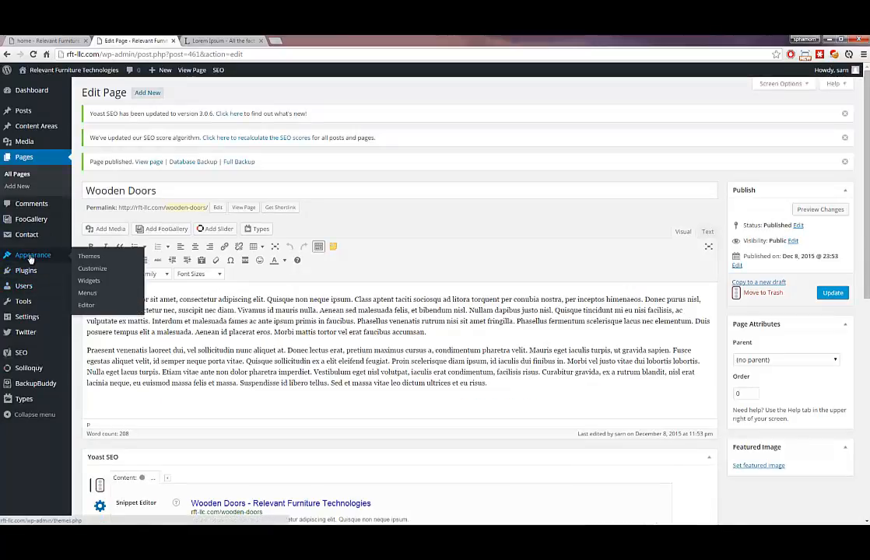
click(81, 293)
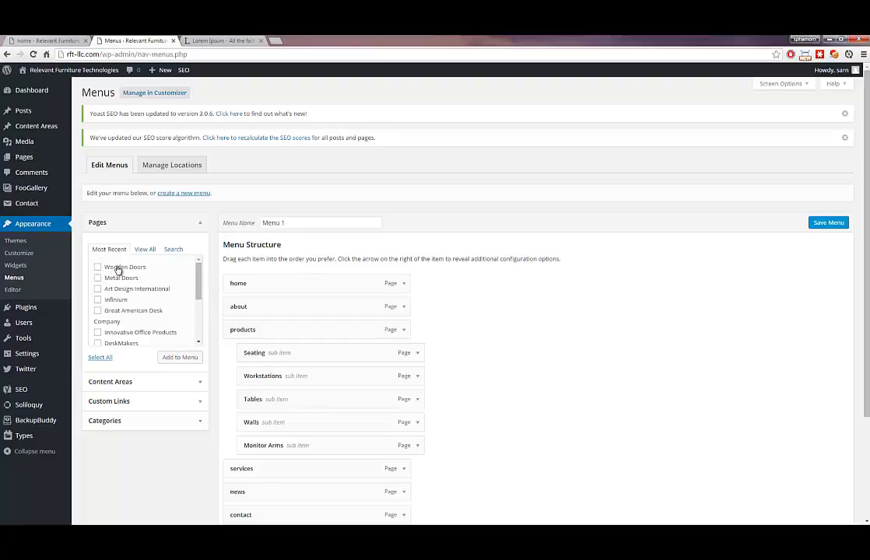
click(97, 266)
click(97, 278)
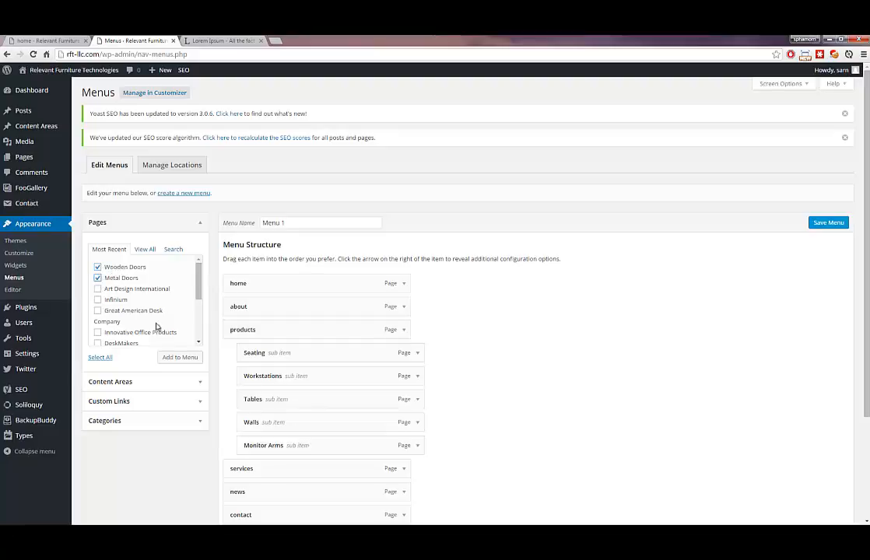
click(180, 359)
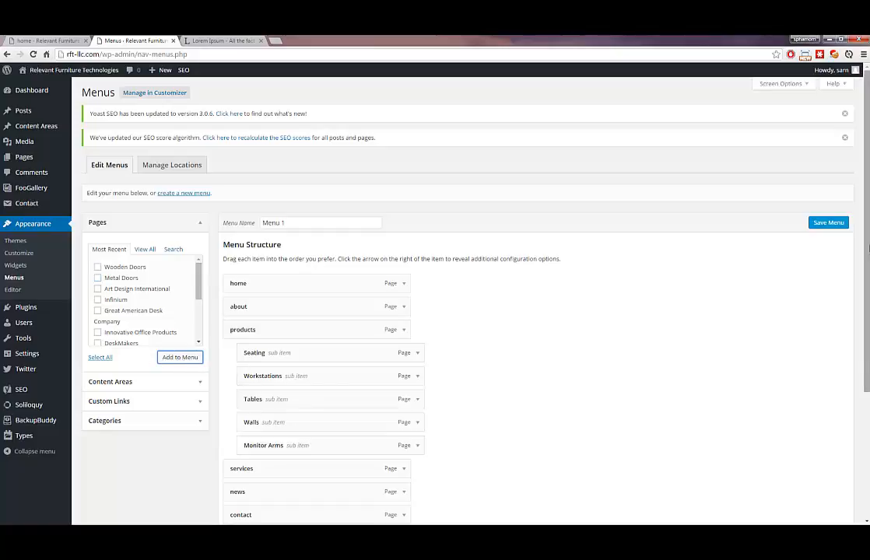
Nest Metal Doors and Wooden Doors under products, in that order after Monitor Arms, and save the menu
drag(868, 247, 861, 345)
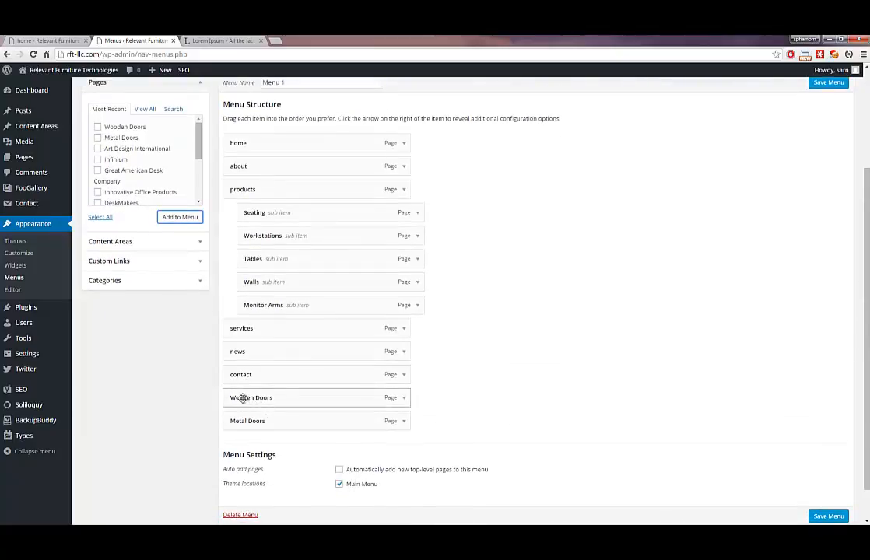
drag(242, 398, 258, 327)
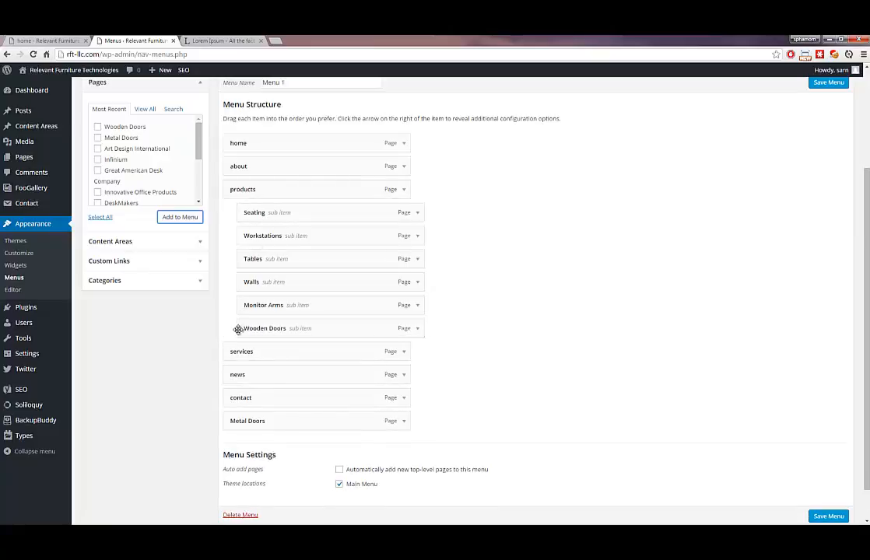
drag(246, 420, 251, 234)
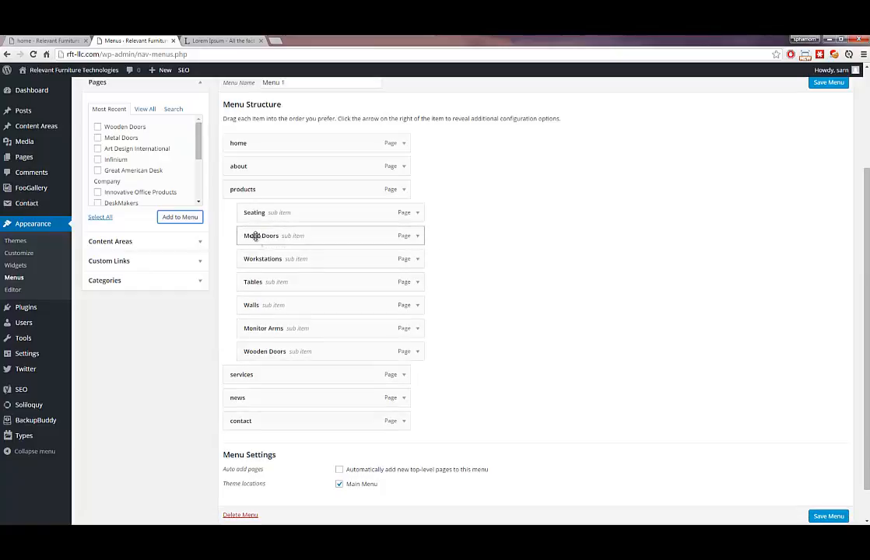
drag(255, 236, 259, 329)
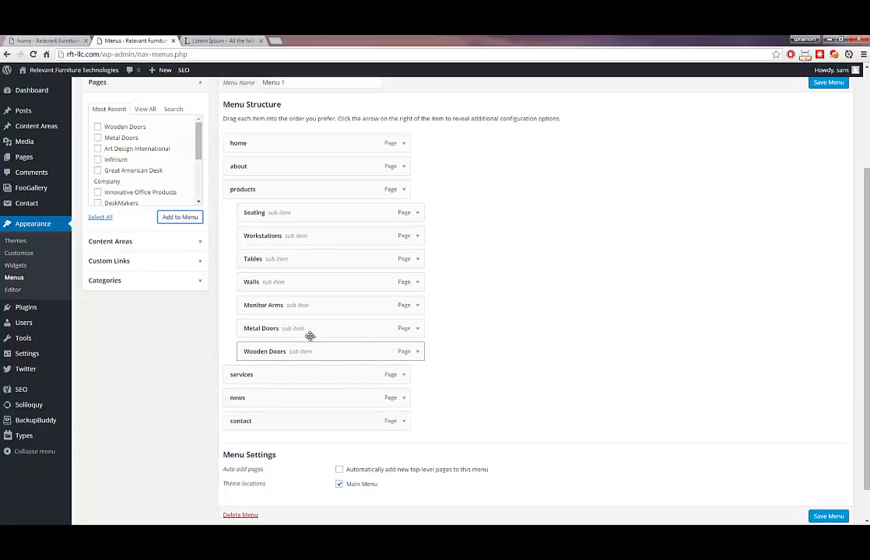
click(829, 517)
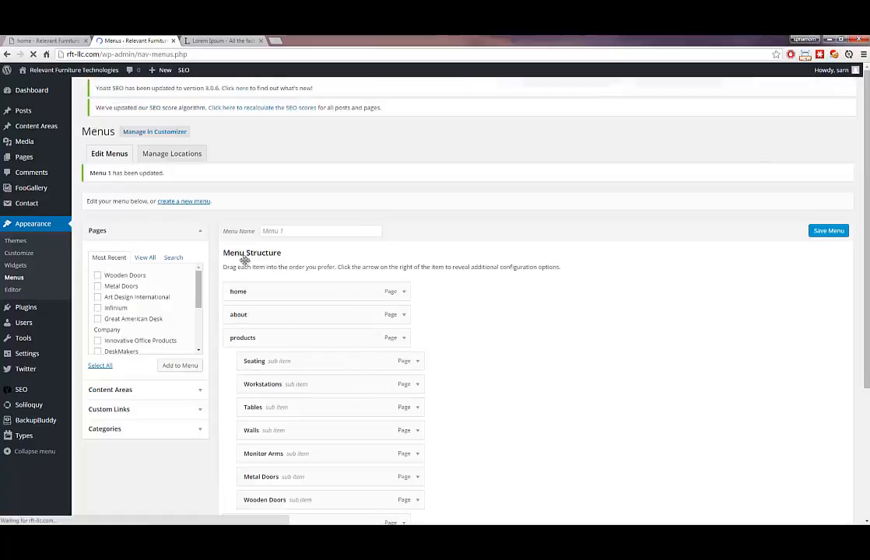
Reload the homepage, open Metal Doors from the products submenu to check the page, and return to the Lorem Ipsum source text
click(27, 40)
click(85, 54)
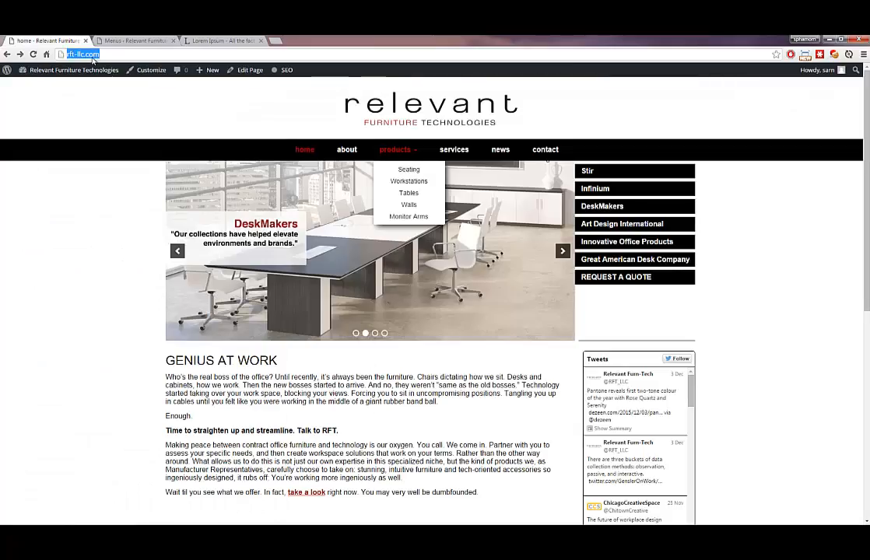
key(Return)
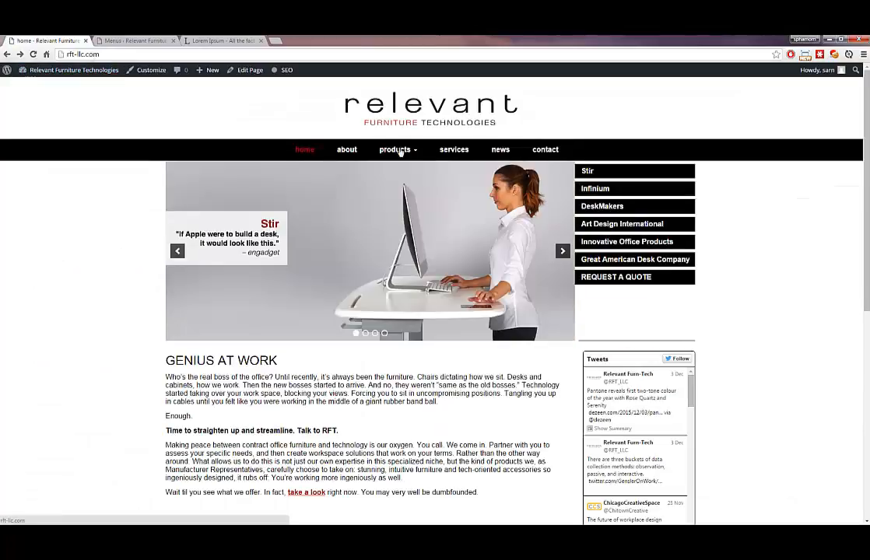
mouse_move(400, 156)
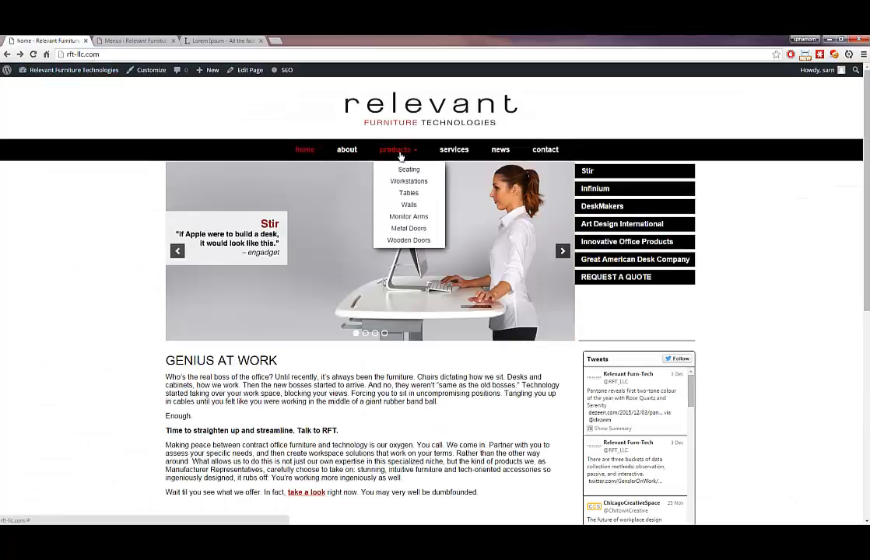
click(406, 229)
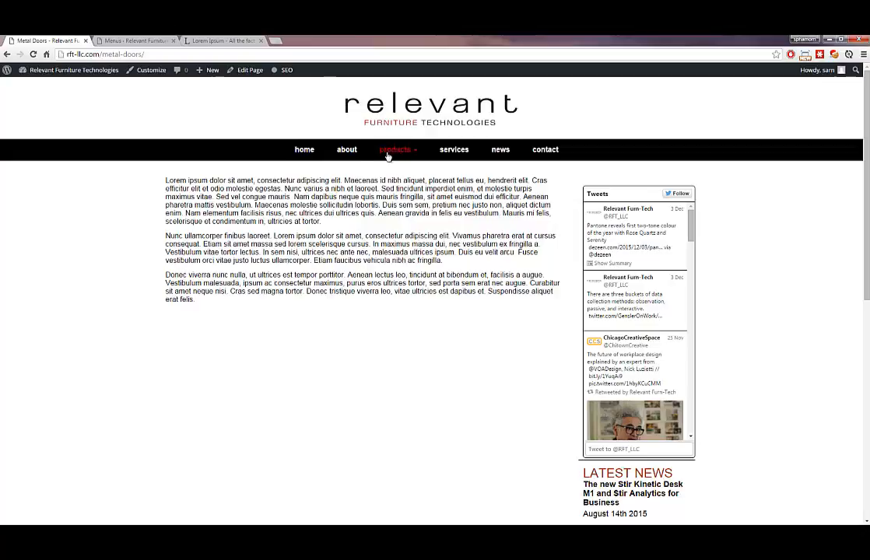
click(217, 41)
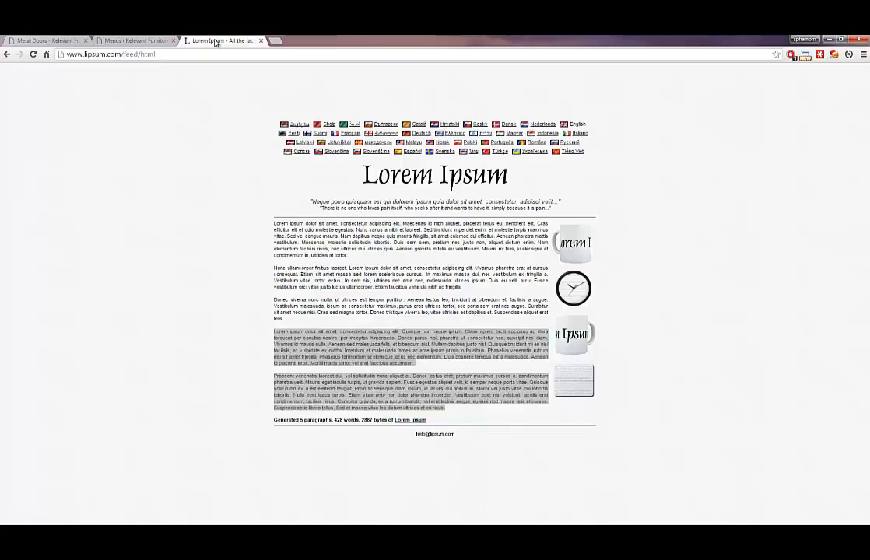
Load rft-llc.com in place of the Lorem Ipsum page, place its tab beside Metal Doors, and open Seating from the products submenu
click(214, 54)
text(rft-llc.com)
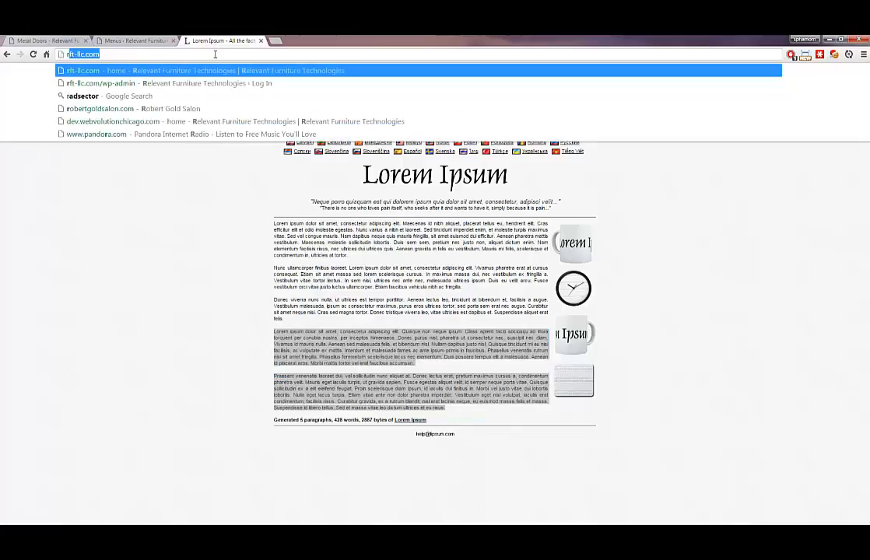
key(Return)
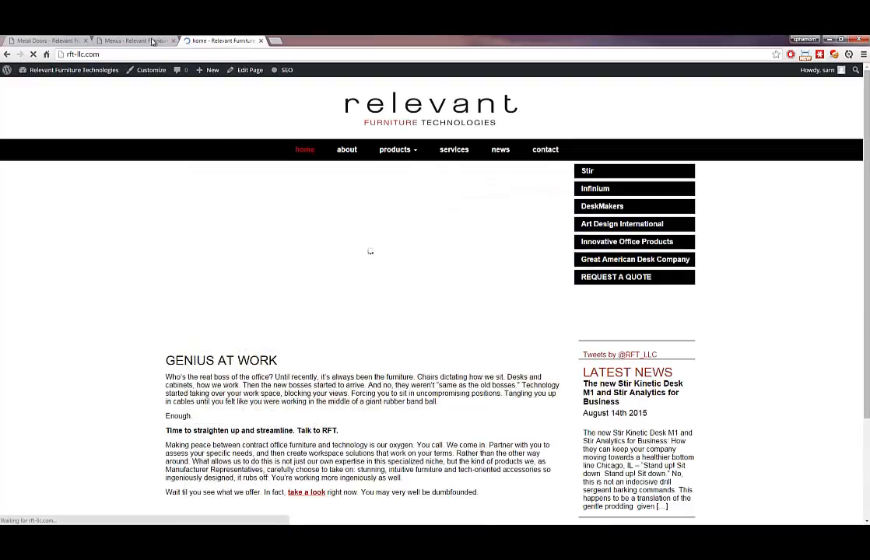
drag(216, 43, 113, 45)
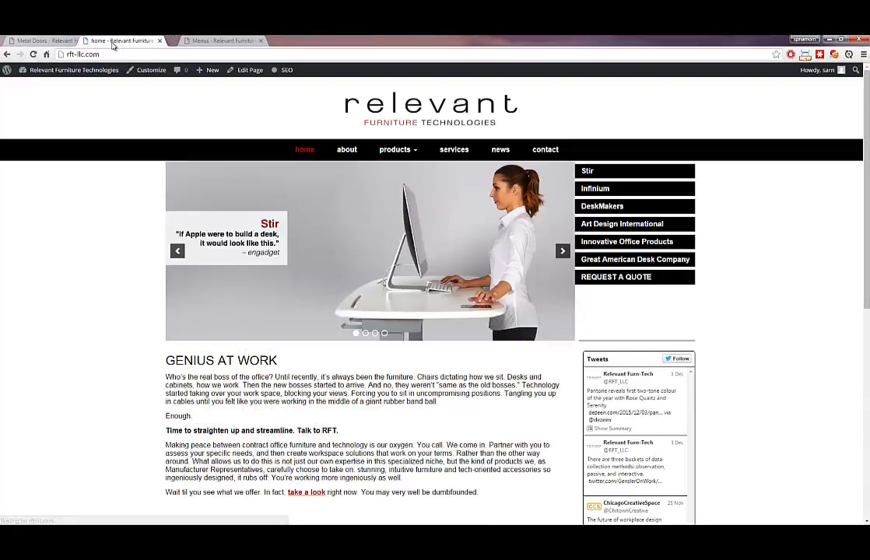
mouse_move(391, 154)
click(406, 170)
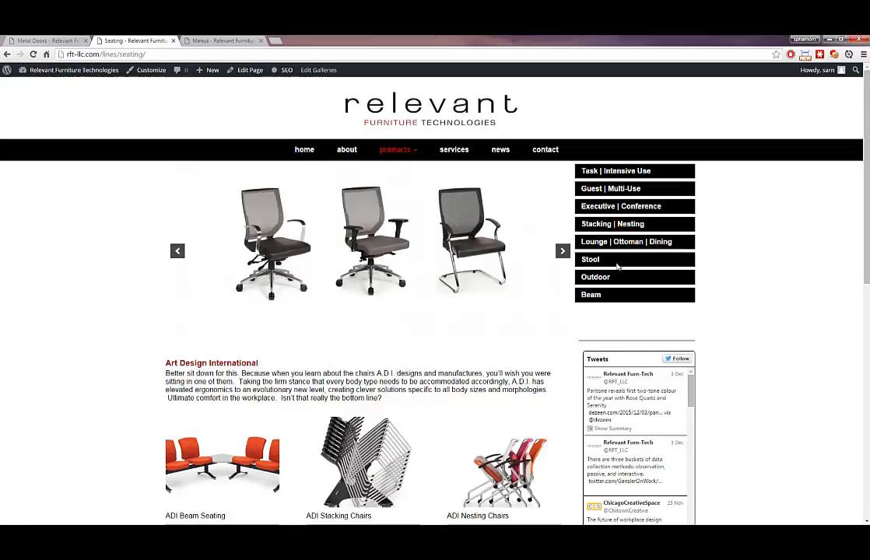
Examine the Seating page's Art Design International heading link, intro text and product image grid against the plain Metal Doors page
scroll(186, 265, down, 3)
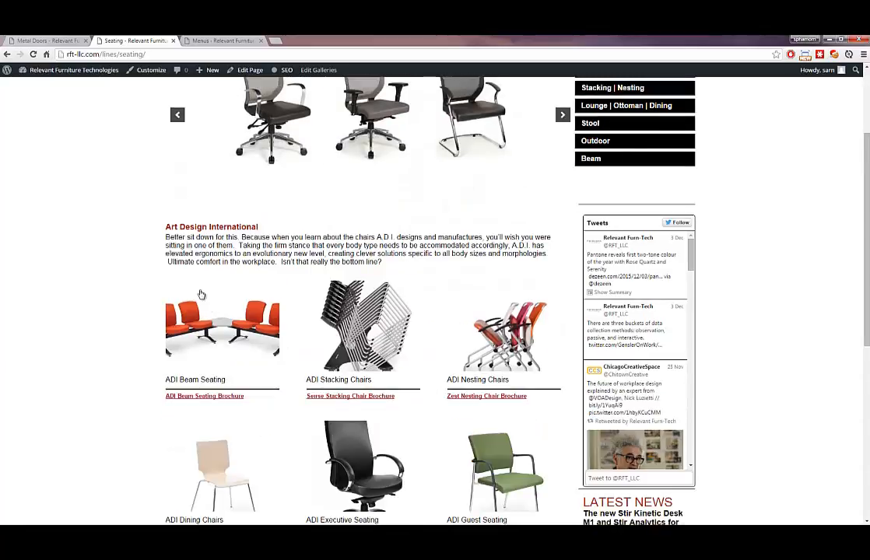
drag(165, 225, 274, 262)
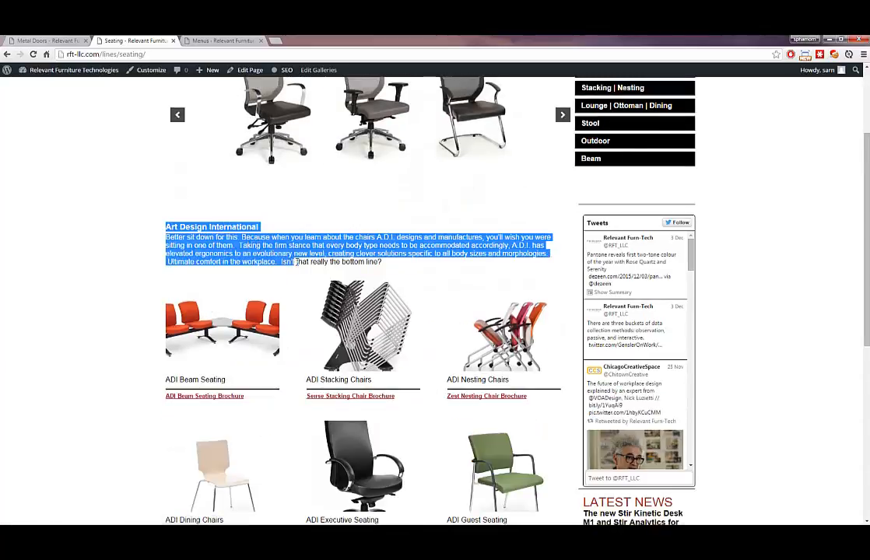
click(49, 40)
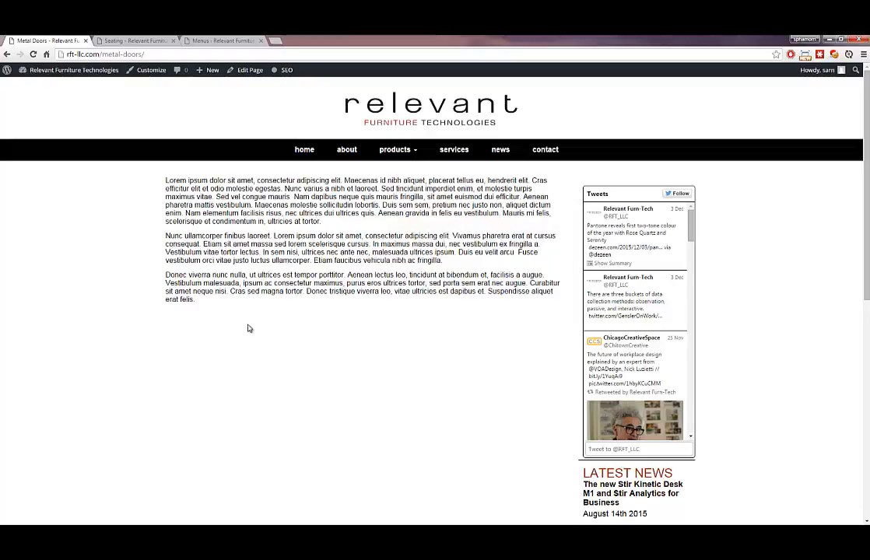
click(137, 40)
click(175, 225)
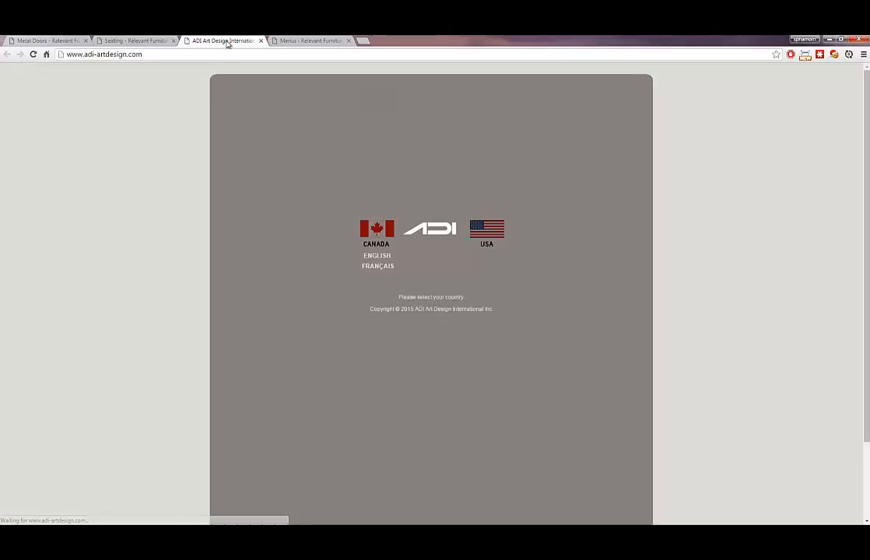
click(261, 41)
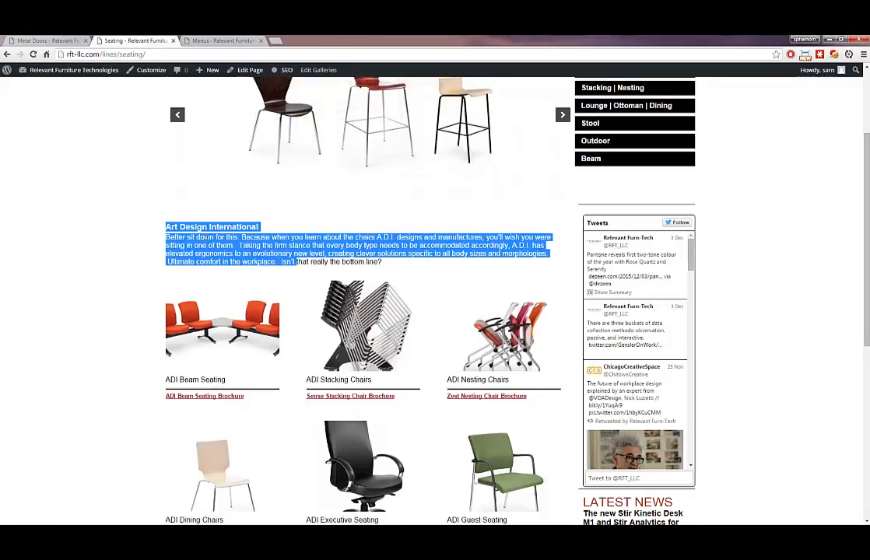
click(181, 203)
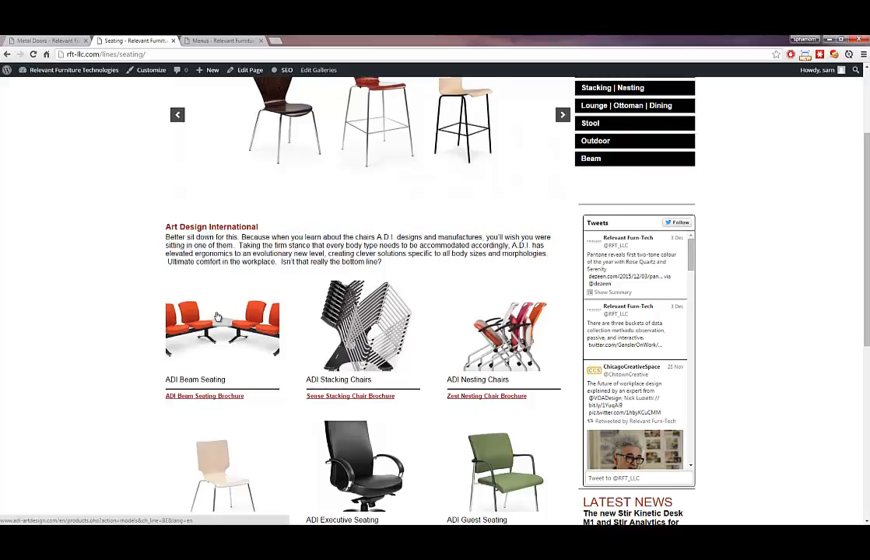
scroll(217, 316, down, 2)
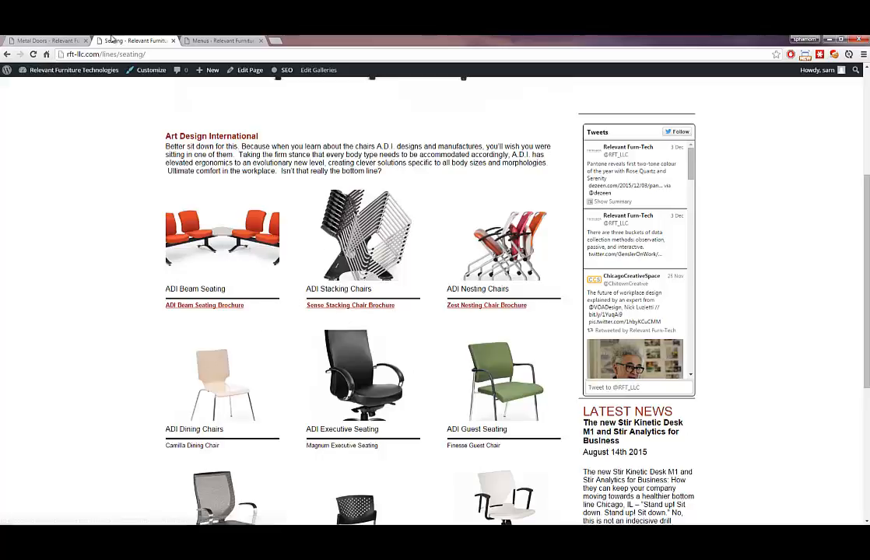
click(49, 41)
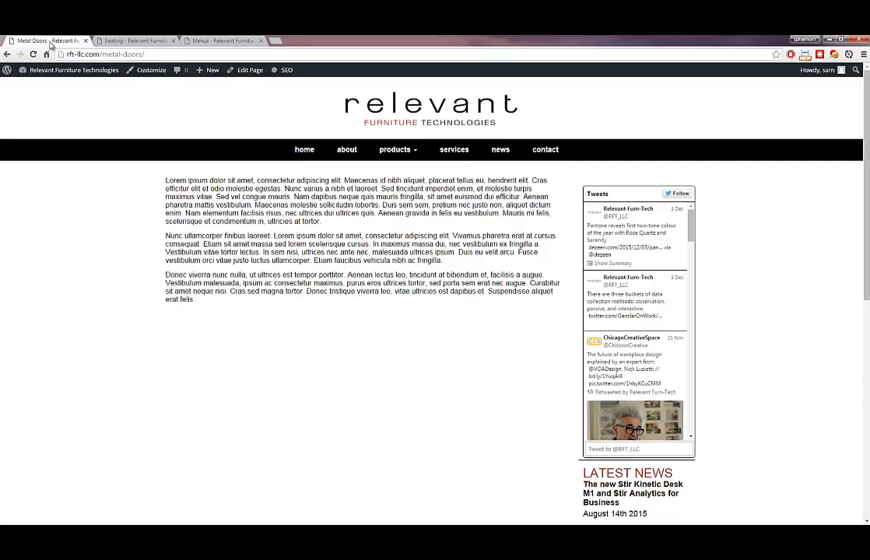
Open the Soliloquy slider list in the WordPress admin and highlight the shortcode of SEATING :: TASK | INTENSIVE SLIDER
click(159, 40)
click(198, 40)
mouse_move(50, 87)
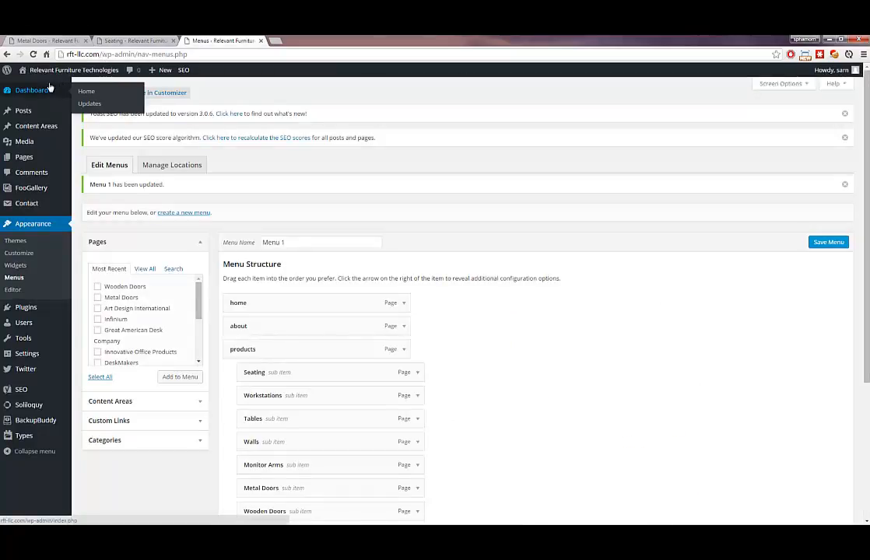
mouse_move(25, 157)
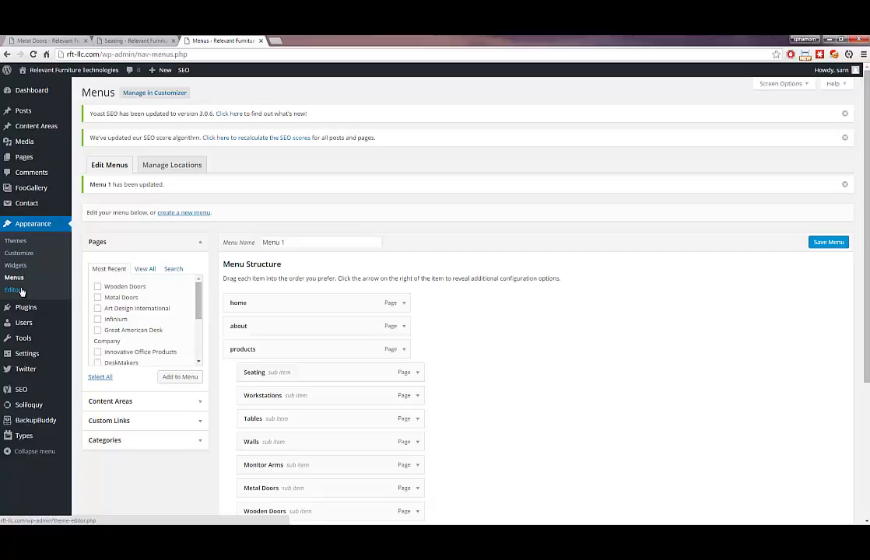
mouse_move(29, 407)
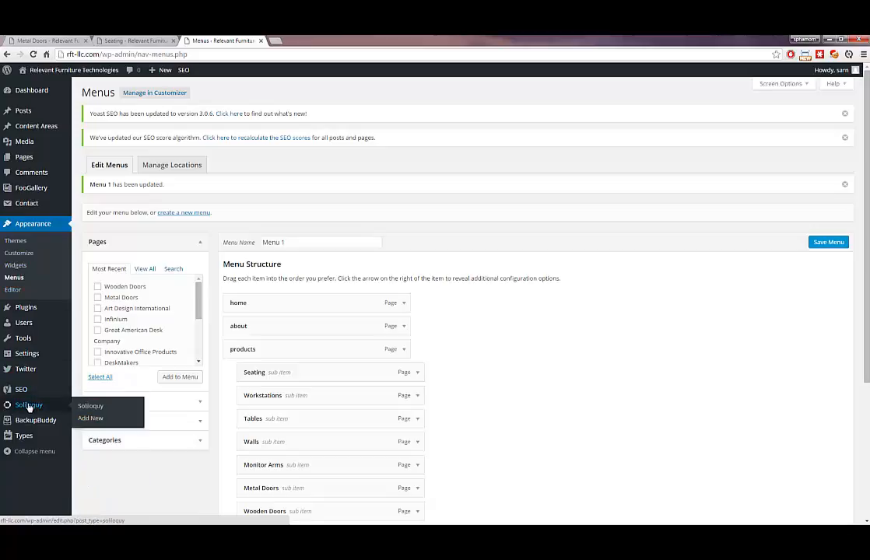
click(29, 405)
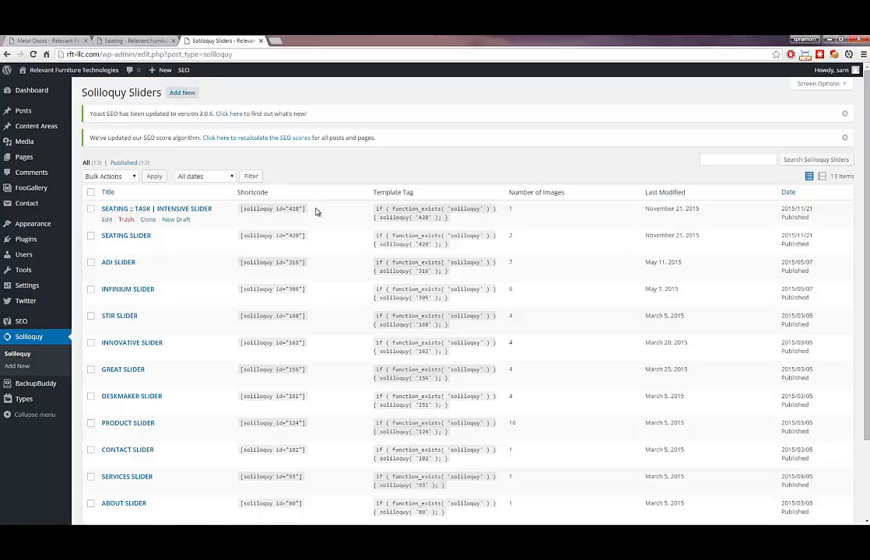
drag(304, 209, 234, 208)
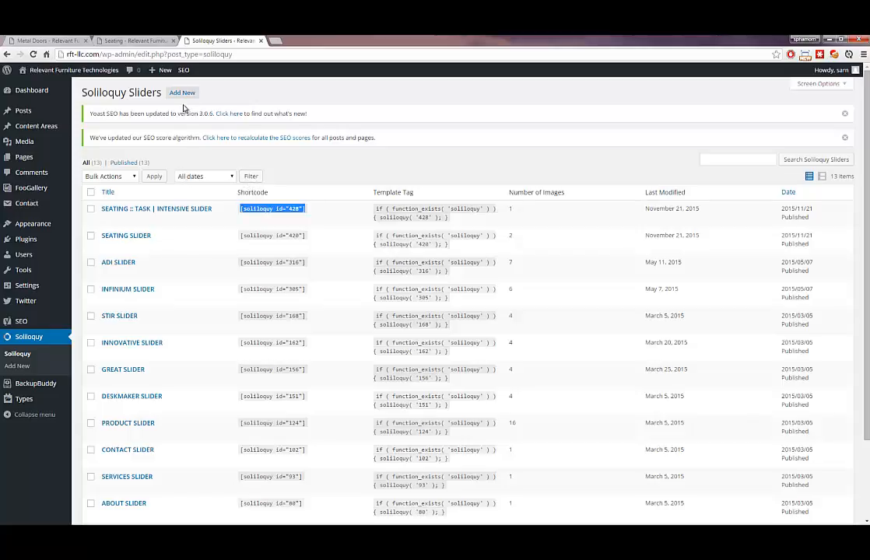
Check the Metal Doors page and its products submenu, and return to the Soliloquy slider list
click(51, 40)
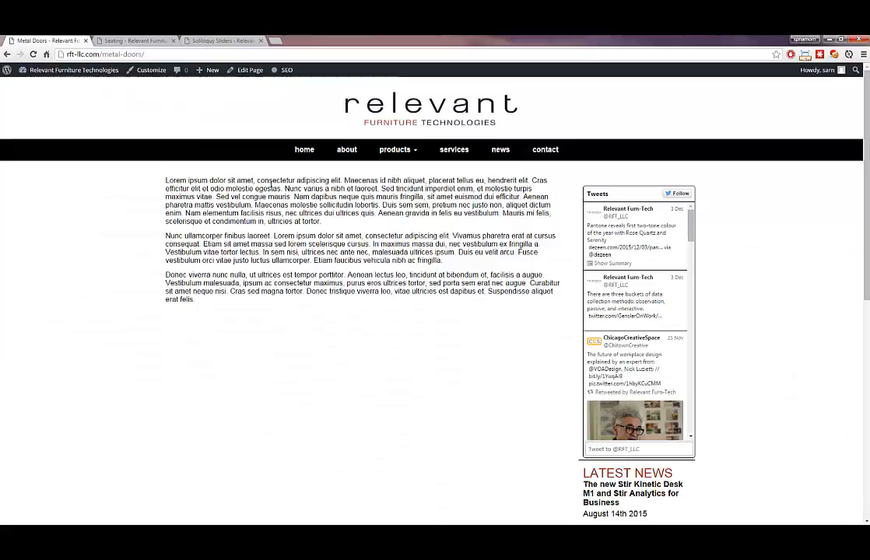
mouse_move(420, 155)
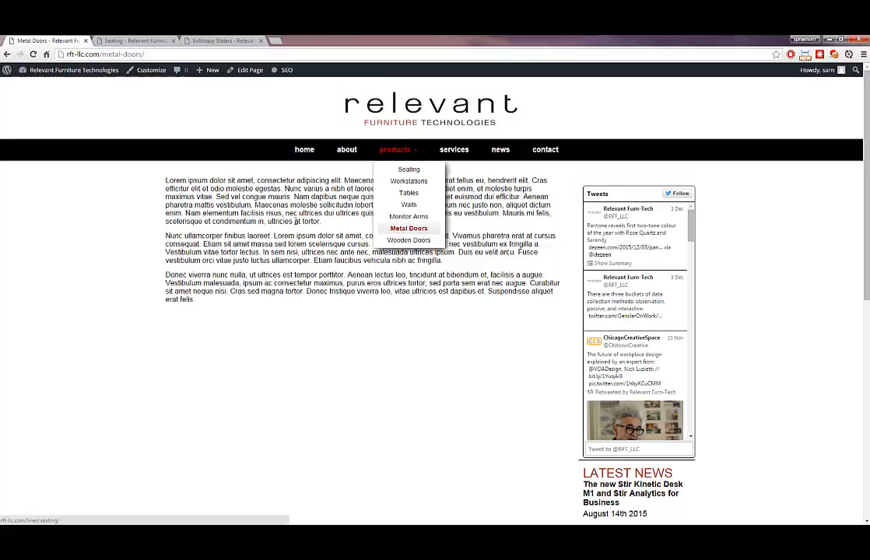
click(132, 41)
click(219, 40)
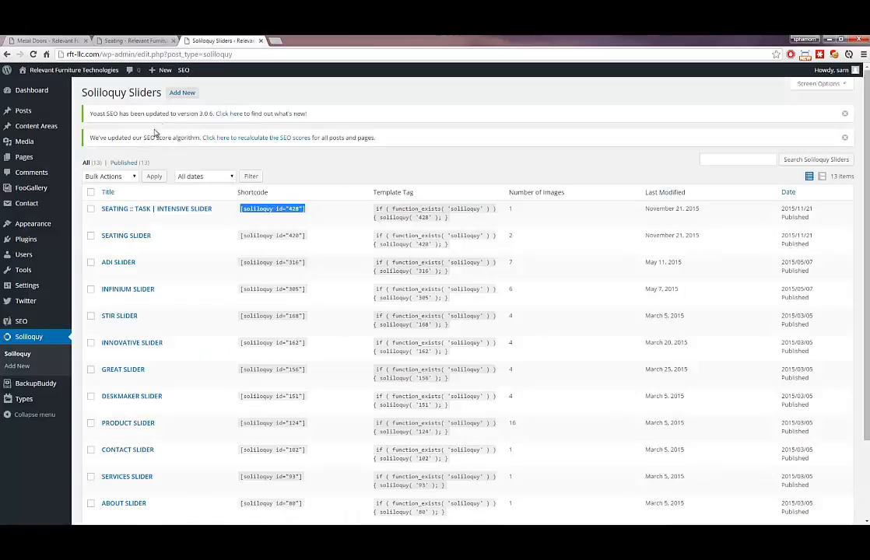
Create a new Soliloquy slider and title it METAL DOORS SLIDER
click(183, 93)
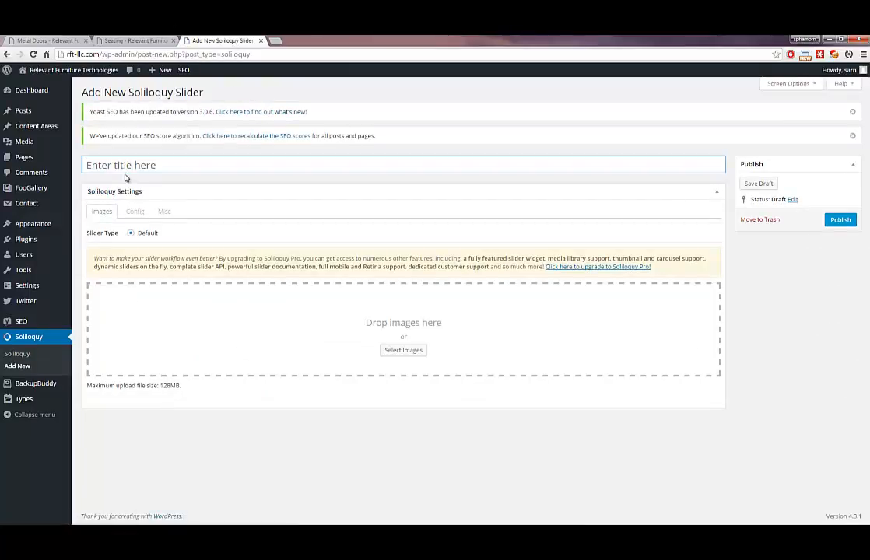
click(193, 203)
key(BackSpace)
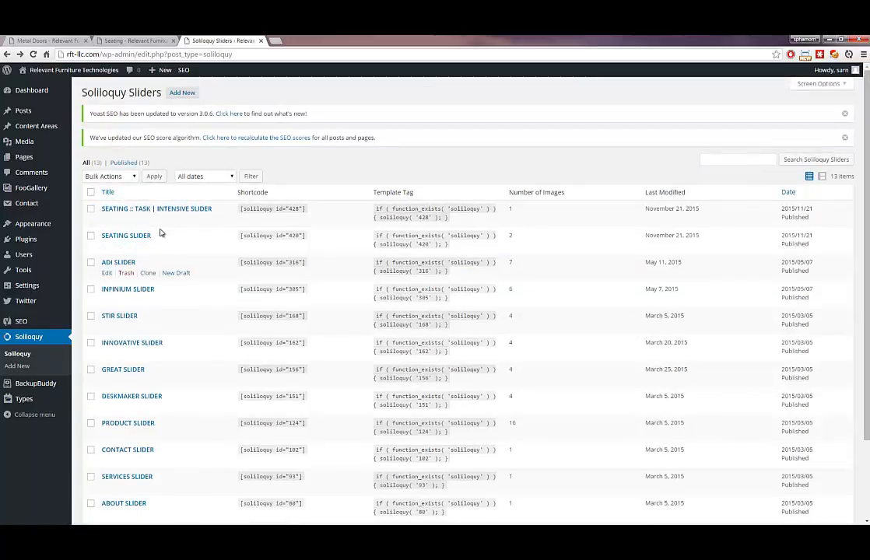
key(alt+Right)
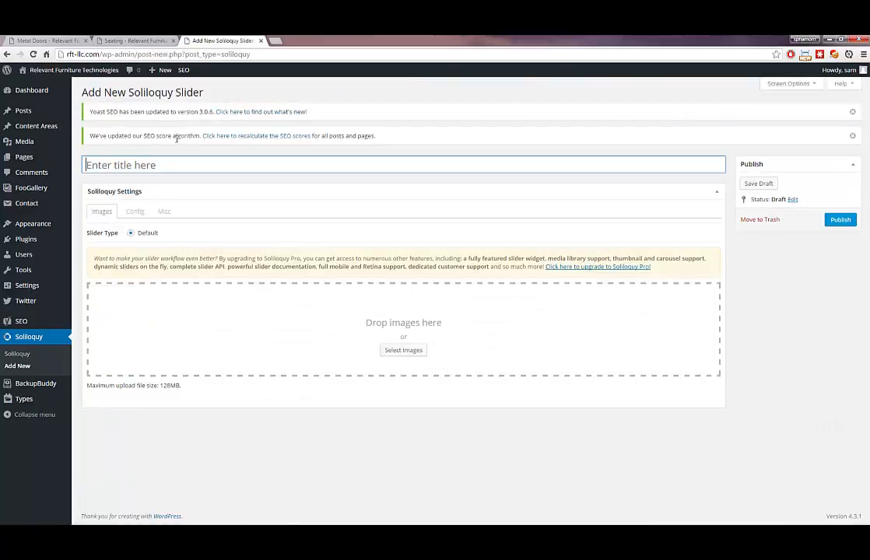
text(METAL)
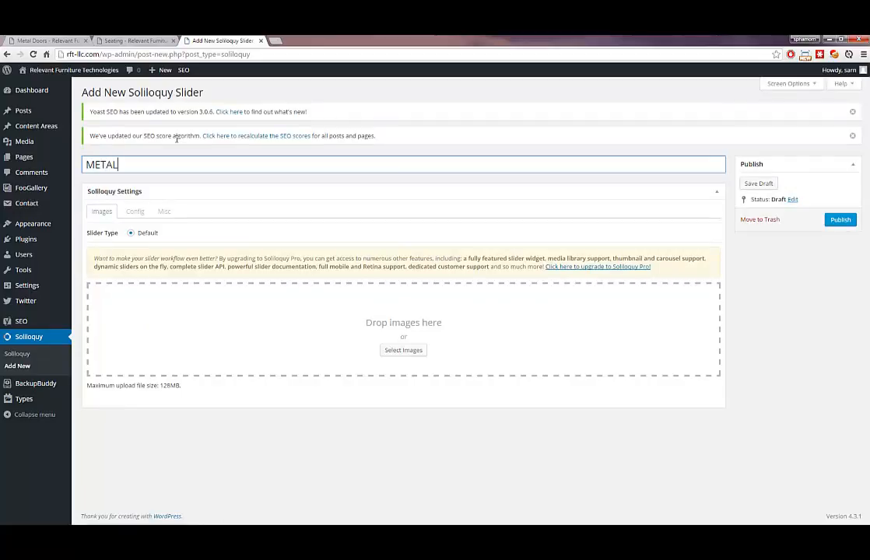
text( DOORS SLIDER)
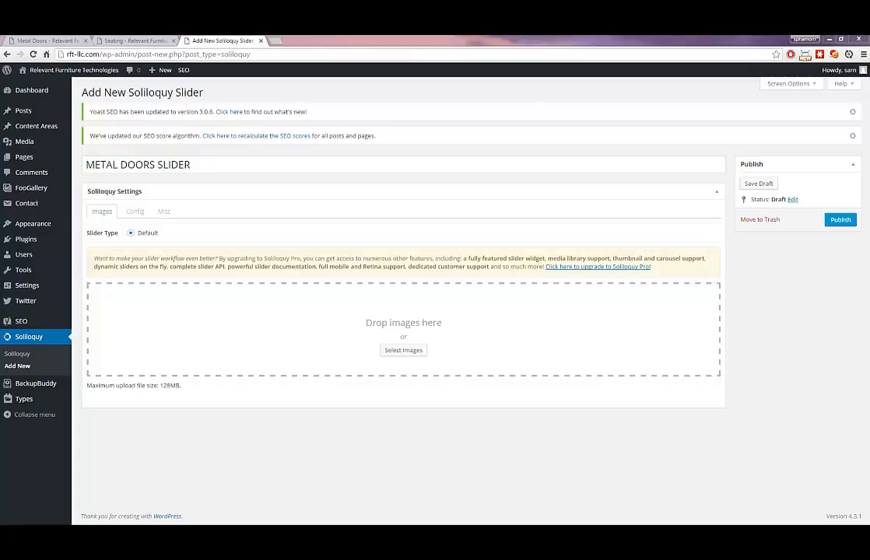
Upload the grey double-door image to the new slider and compare it with the slider on the Seating page
drag(145, 243, 344, 324)
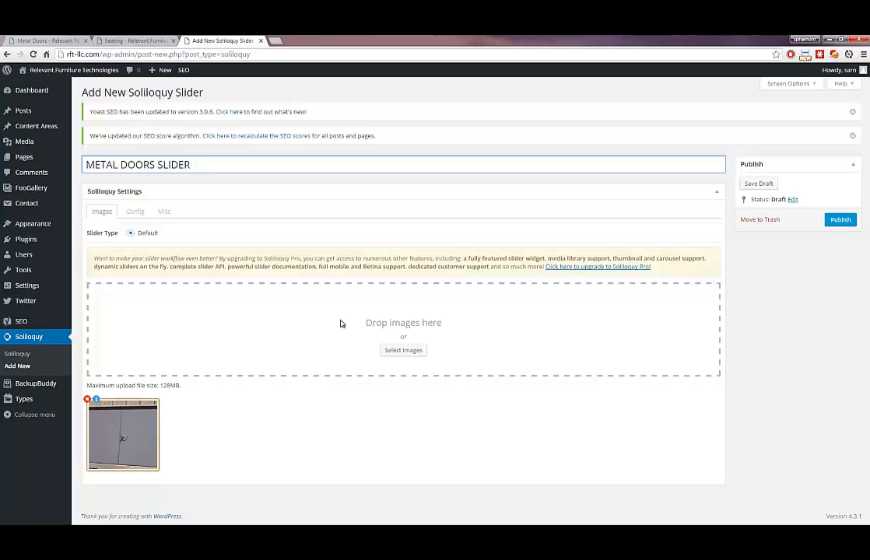
click(152, 36)
scroll(234, 175, up, 3)
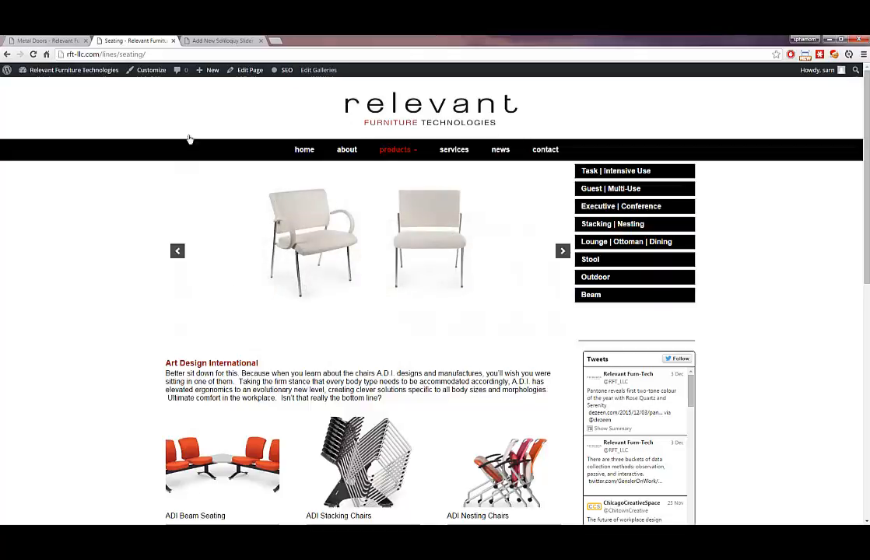
click(199, 39)
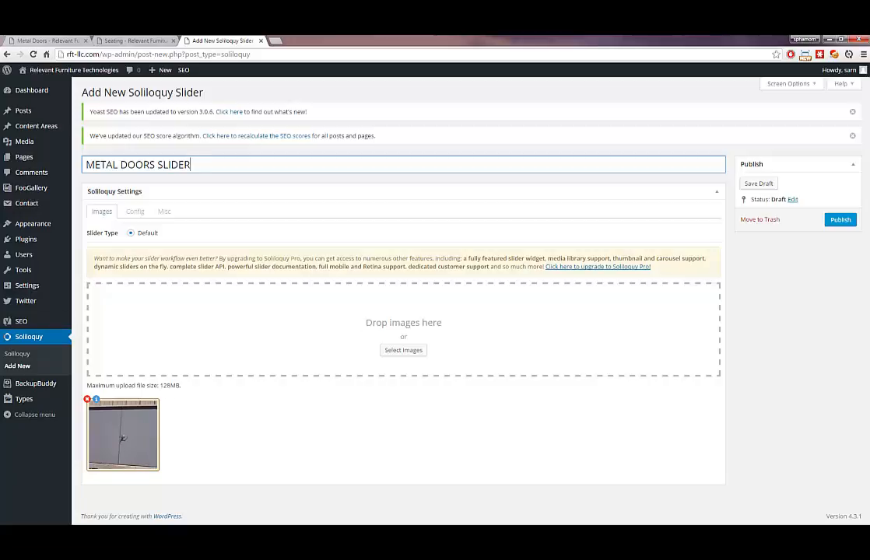
Upload the dark blue double-door image as the second slide of METAL DOORS SLIDER
click(91, 37)
click(217, 39)
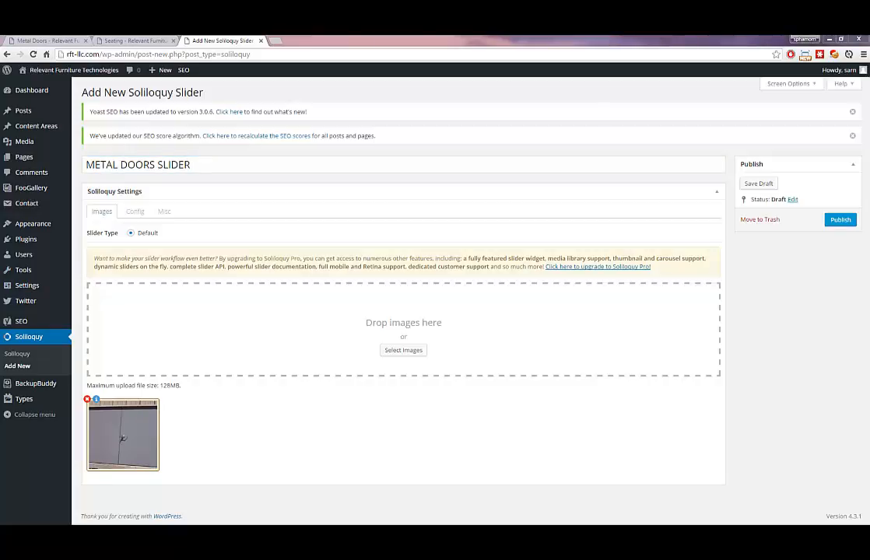
drag(85, 215, 311, 326)
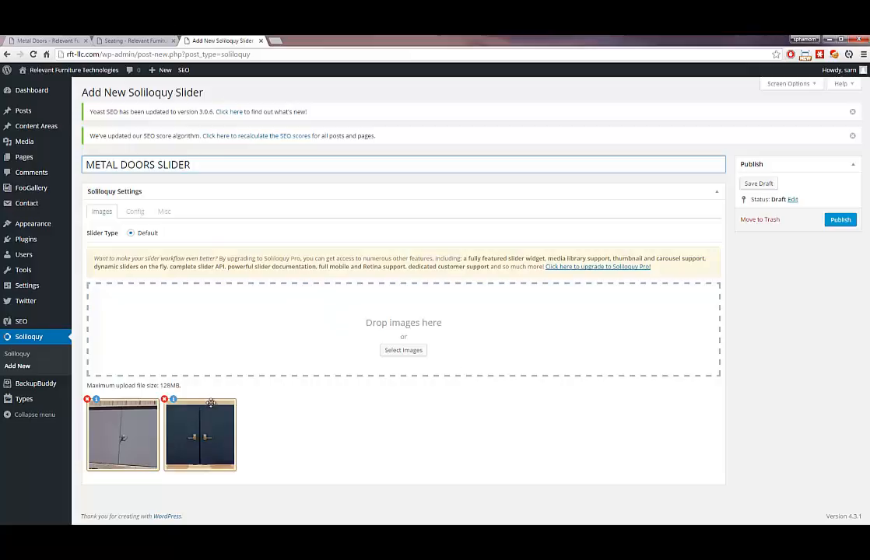
mouse_move(200, 435)
mouse_down()
mouse_move(118, 435)
mouse_move(236, 440)
mouse_move(202, 434)
mouse_up()
Review the Seating page's slider again and open the site's contact page in a new tab placed after the slider editor
click(132, 40)
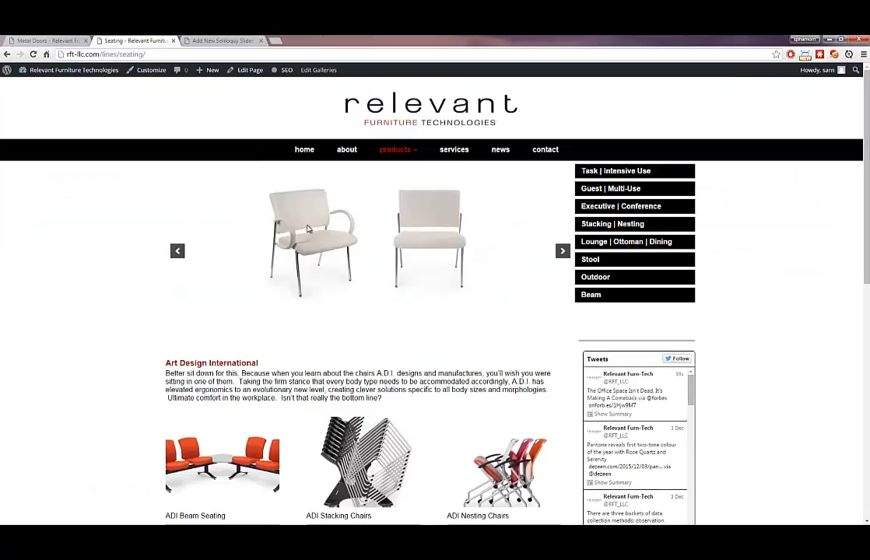
click(222, 40)
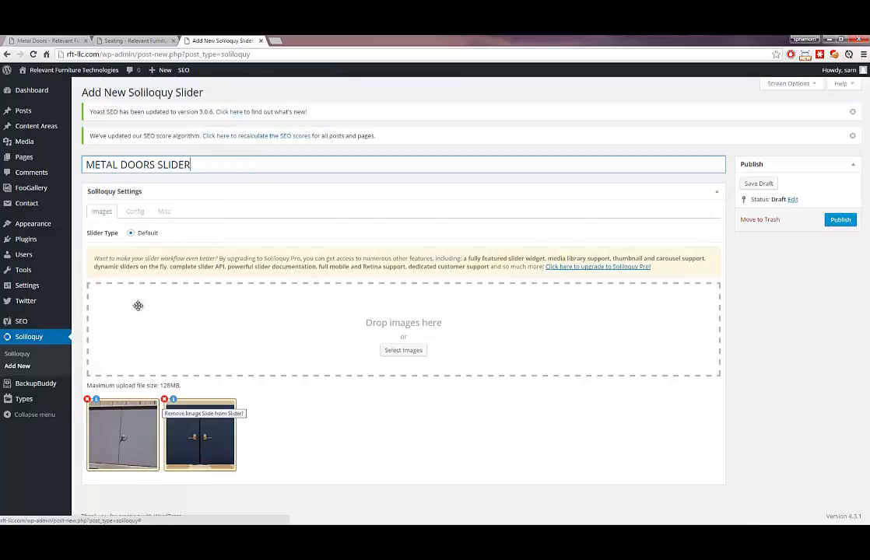
click(131, 40)
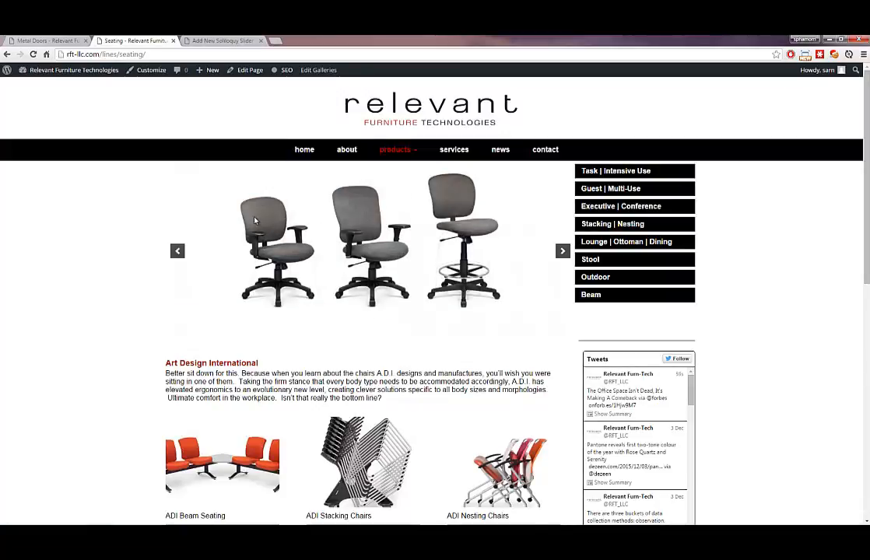
right_click(551, 150)
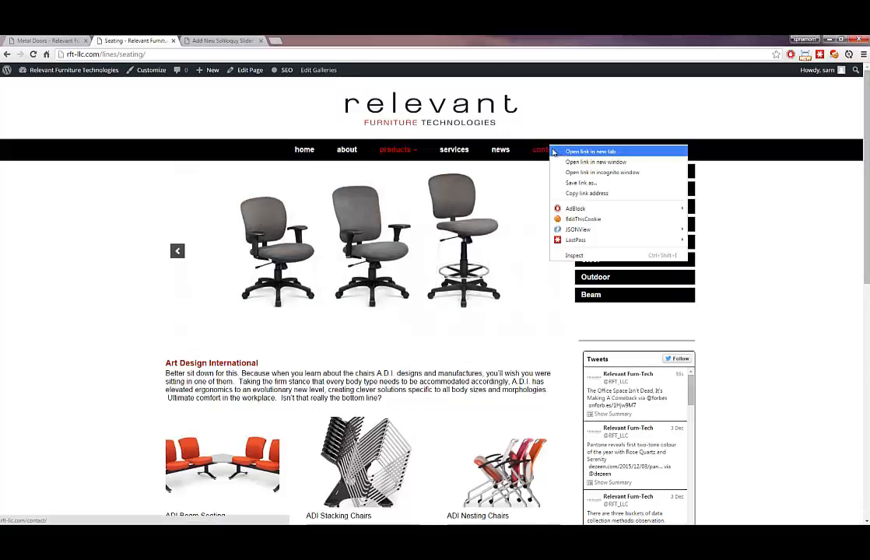
click(583, 155)
drag(202, 41, 343, 43)
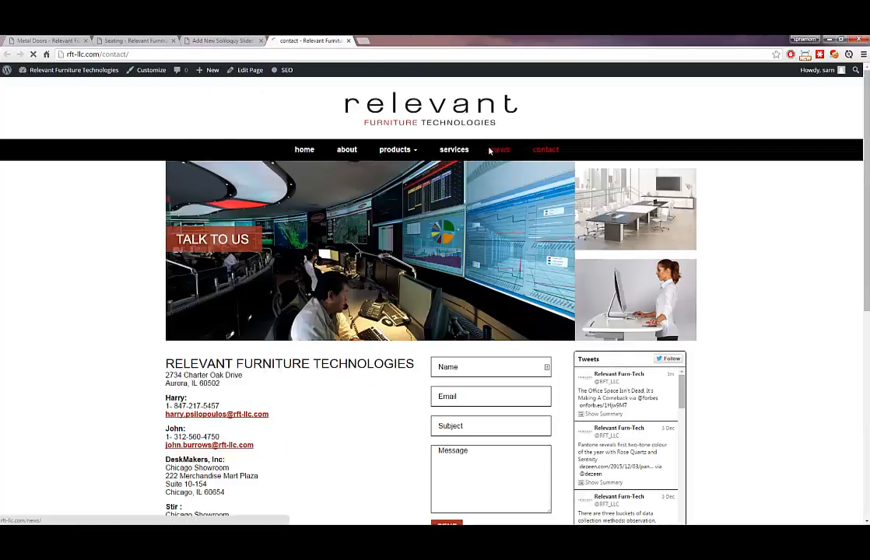
Inspect the source image of the contact page's main slider in the developer tools, and close the contact page
click(551, 150)
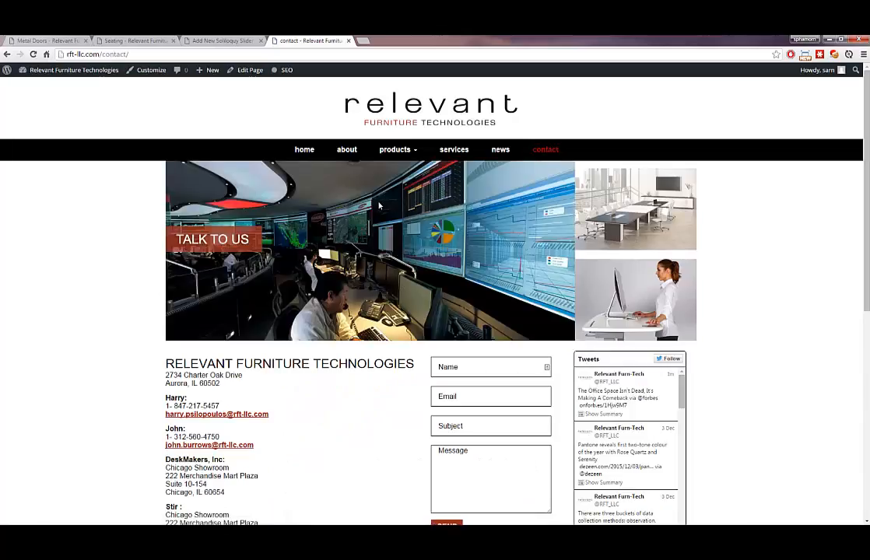
right_click(282, 211)
click(311, 309)
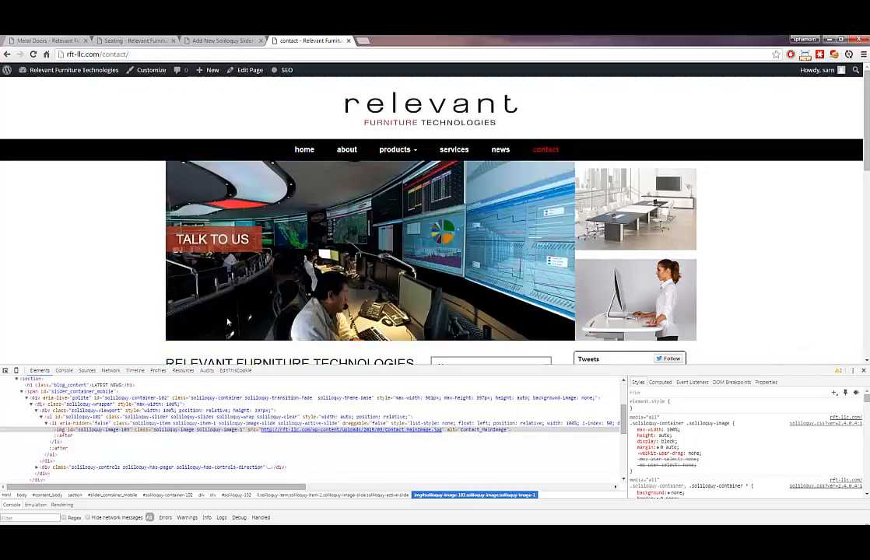
right_click(228, 321)
click(257, 415)
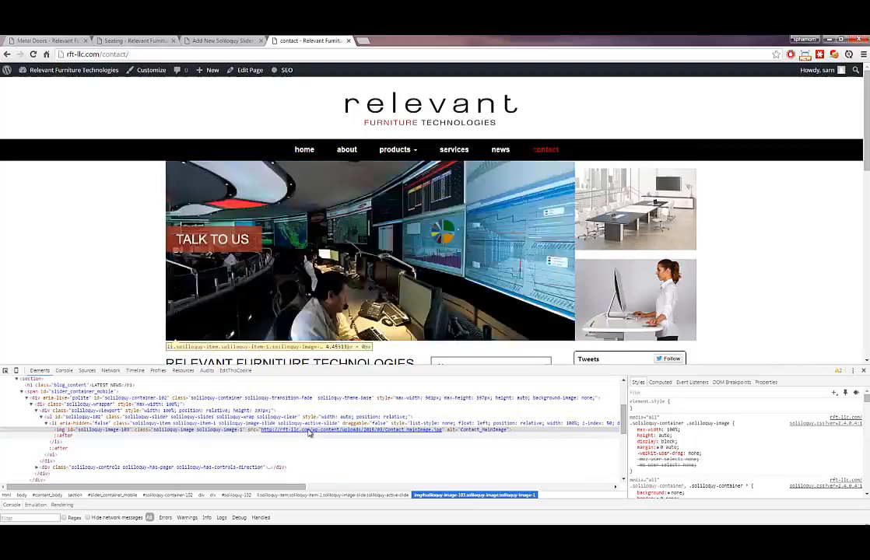
mouse_move(309, 434)
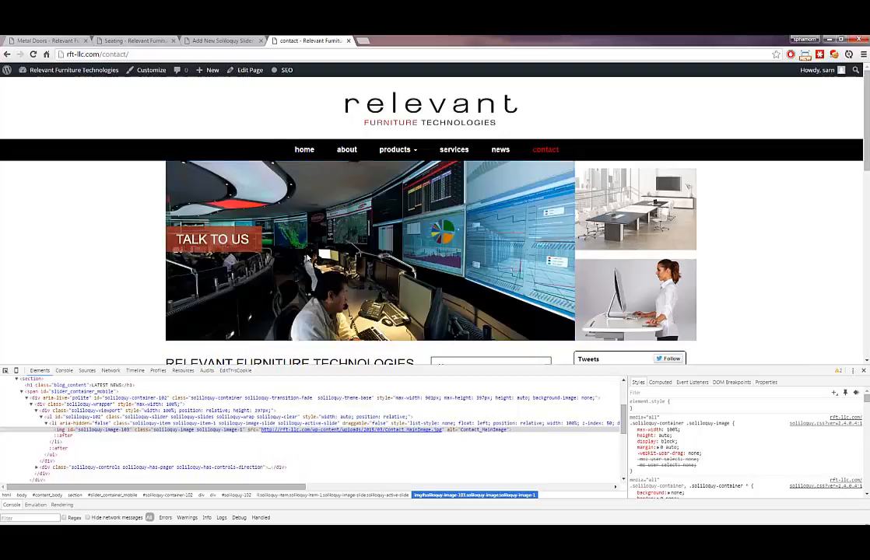
click(349, 41)
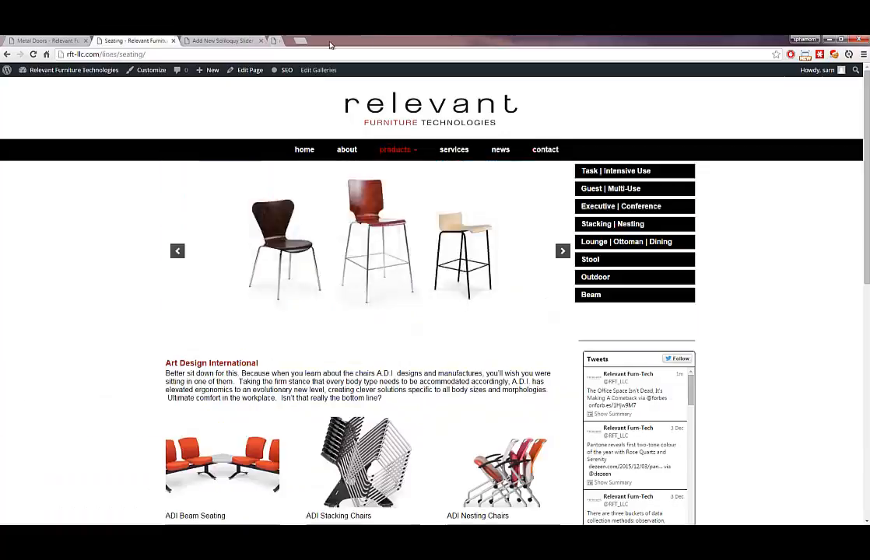
Publish METAL DOORS SLIDER and copy its shortcode [soliloquy id="465"] from the list of Soliloquy sliders
click(225, 41)
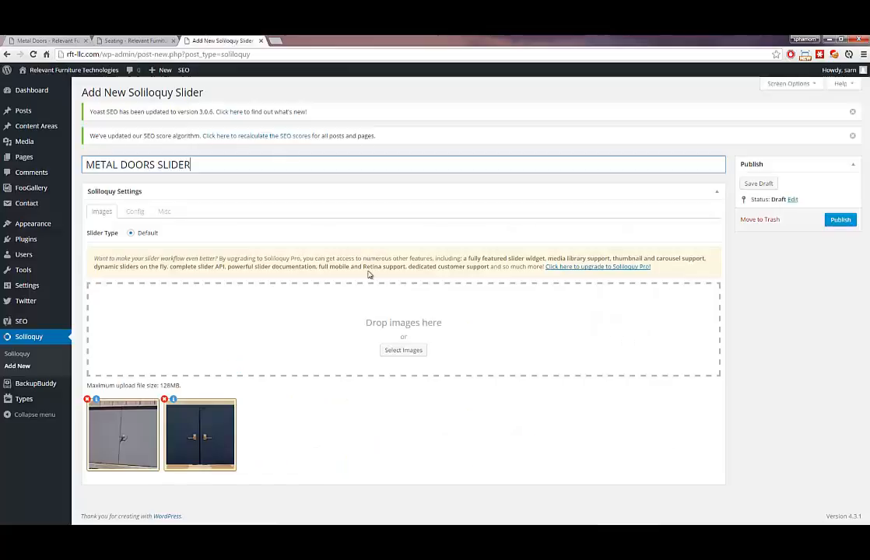
click(840, 220)
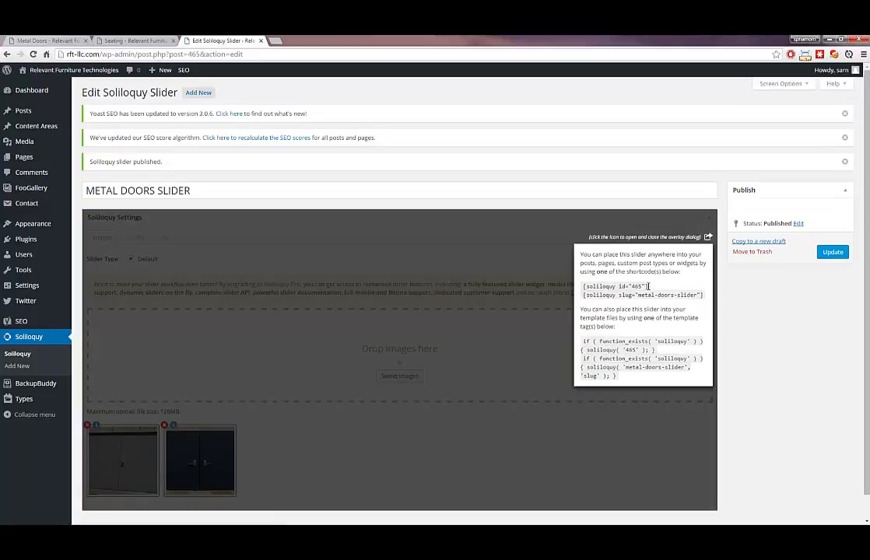
drag(648, 286, 583, 284)
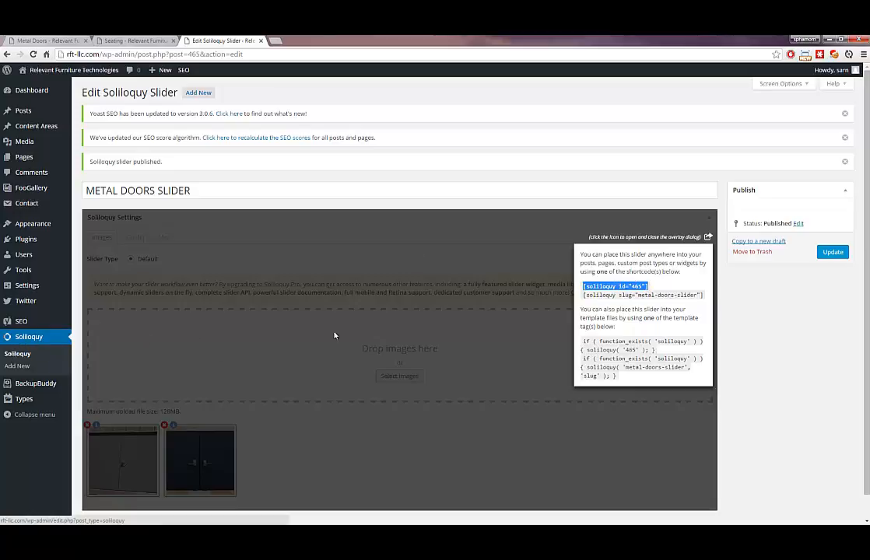
click(17, 356)
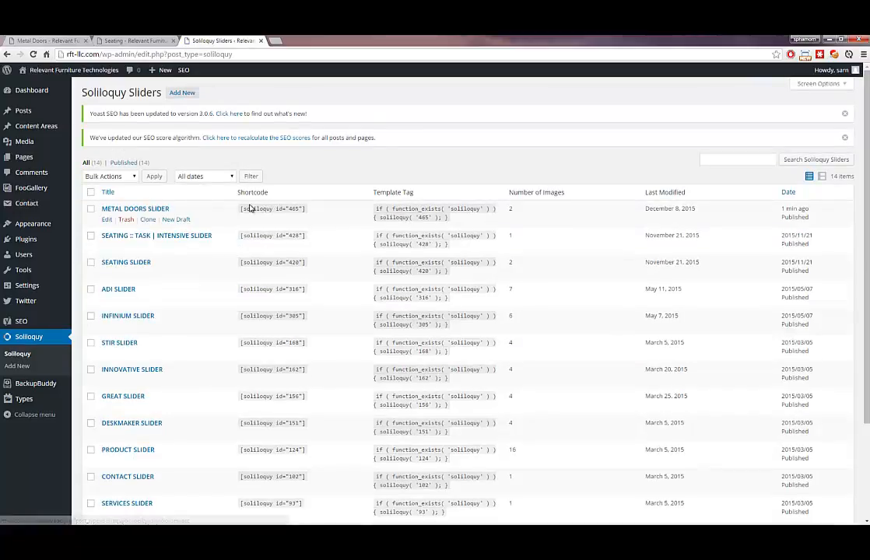
drag(276, 212, 311, 212)
key(ctrl+c)
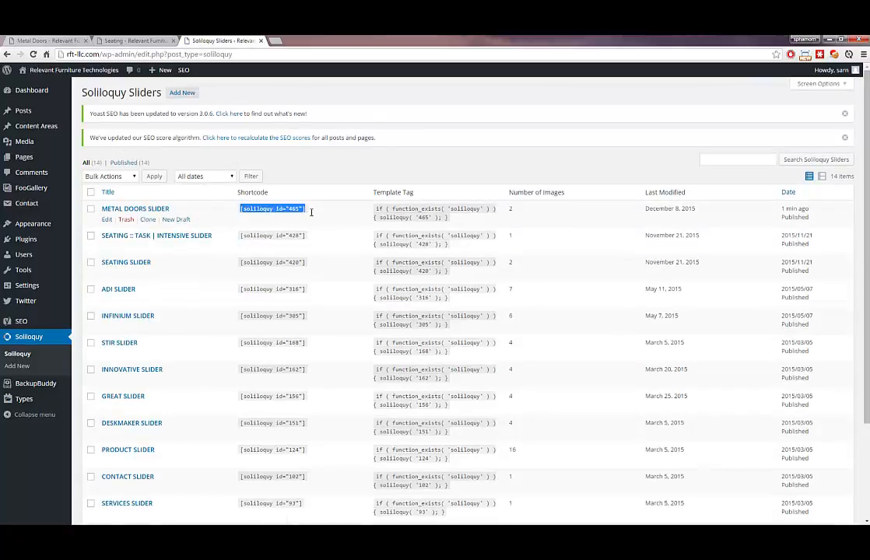
Go from the live Seating page to the live Metal Doors page through the site's products navigation
mouse_move(26, 165)
click(124, 40)
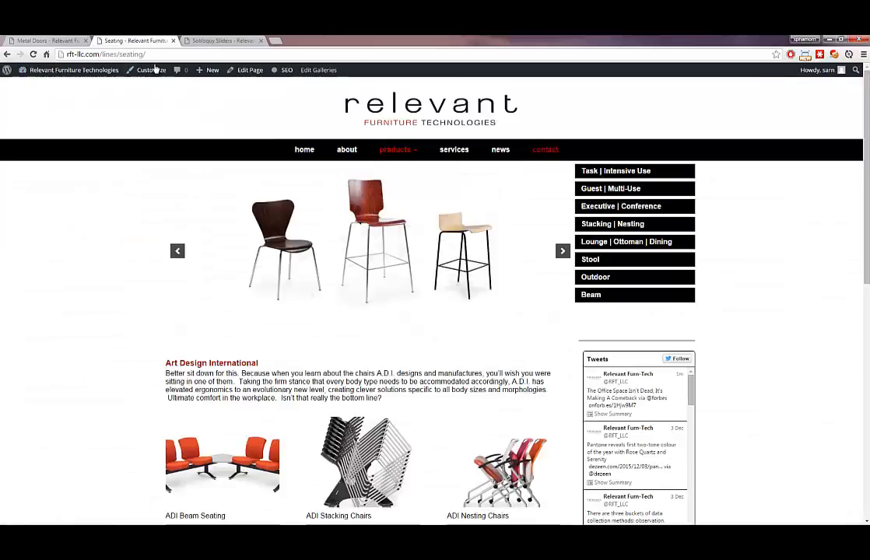
mouse_move(398, 150)
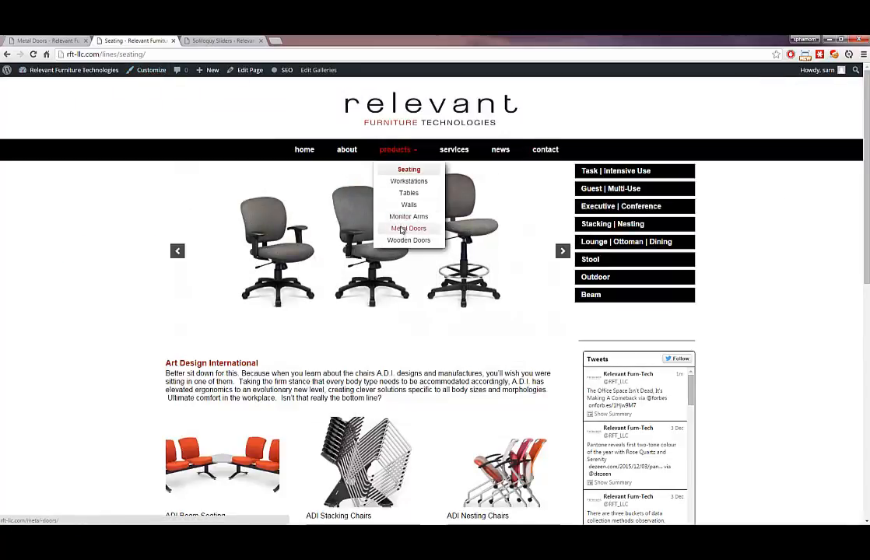
click(398, 226)
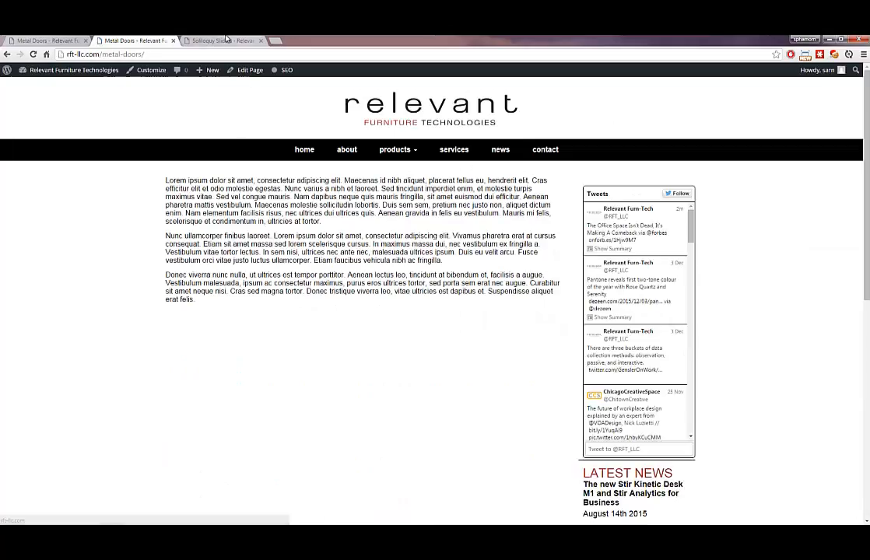
Open the Metal Doors page for editing, paste [soliloquy id="465"] as its slider shortcode, and update the page
click(218, 41)
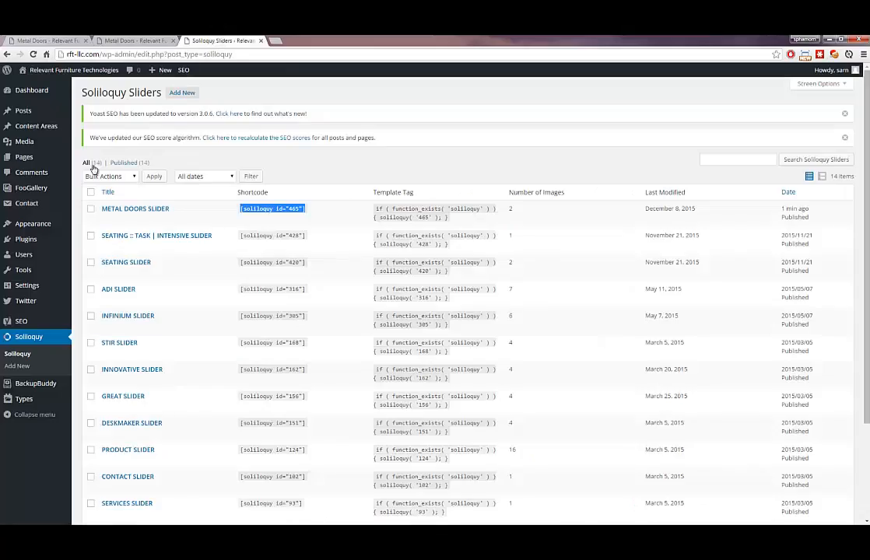
click(21, 157)
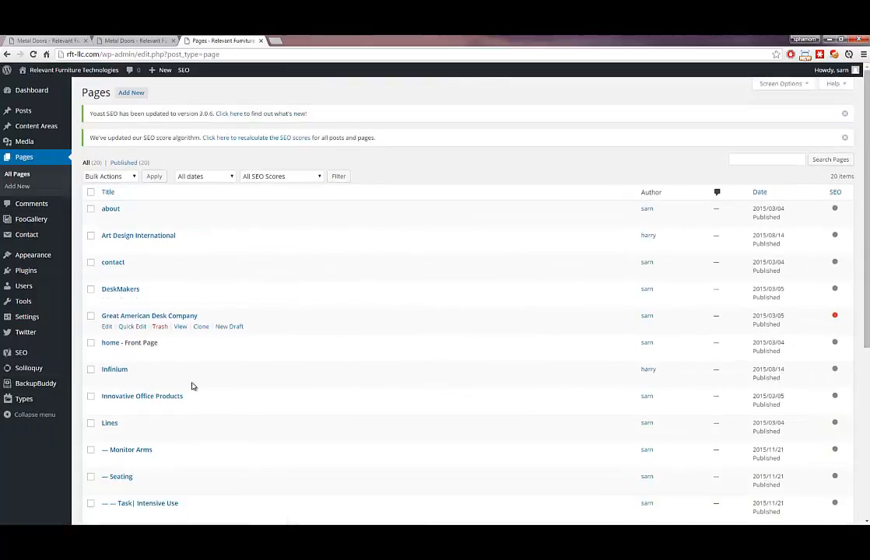
scroll(191, 387, down, 2)
scroll(188, 386, down, 1)
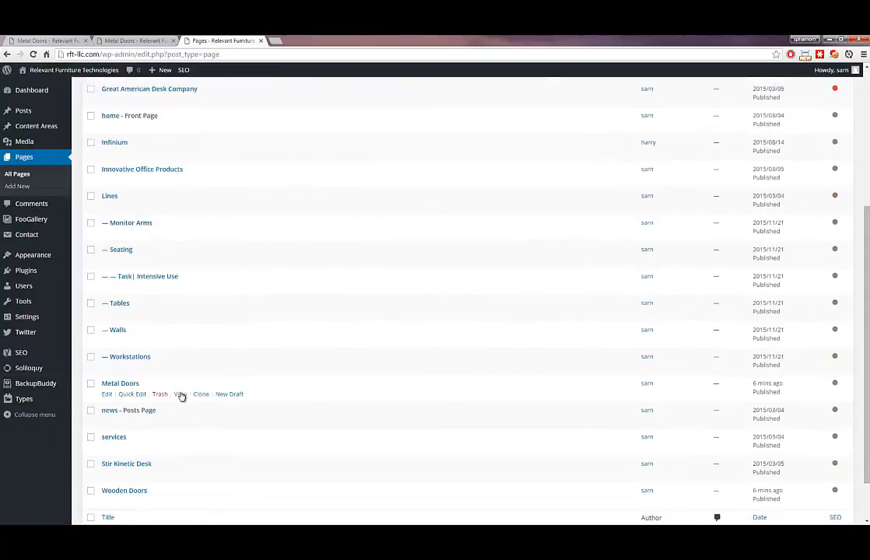
click(107, 397)
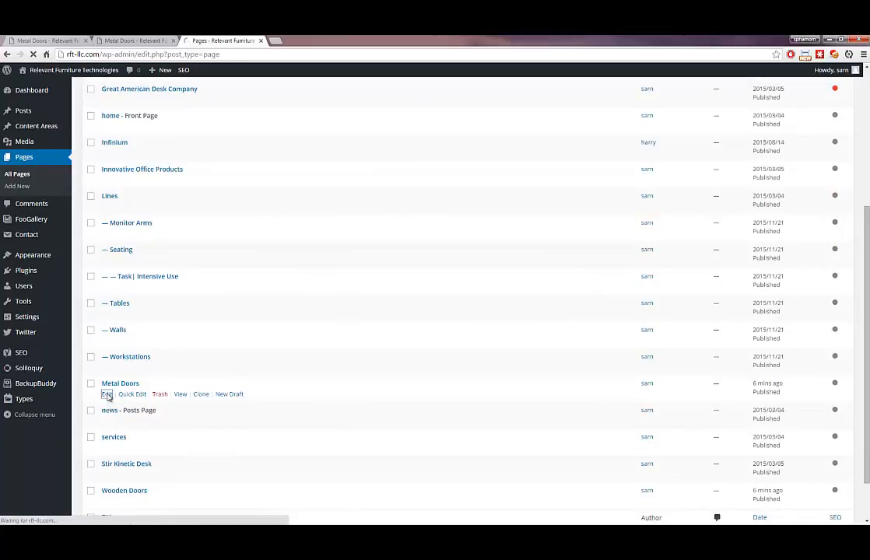
scroll(109, 397, down, 4)
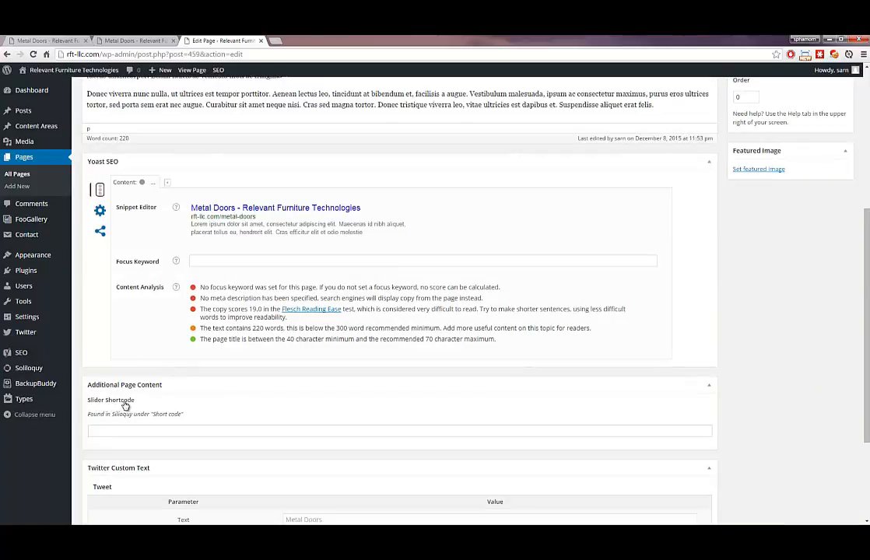
click(109, 429)
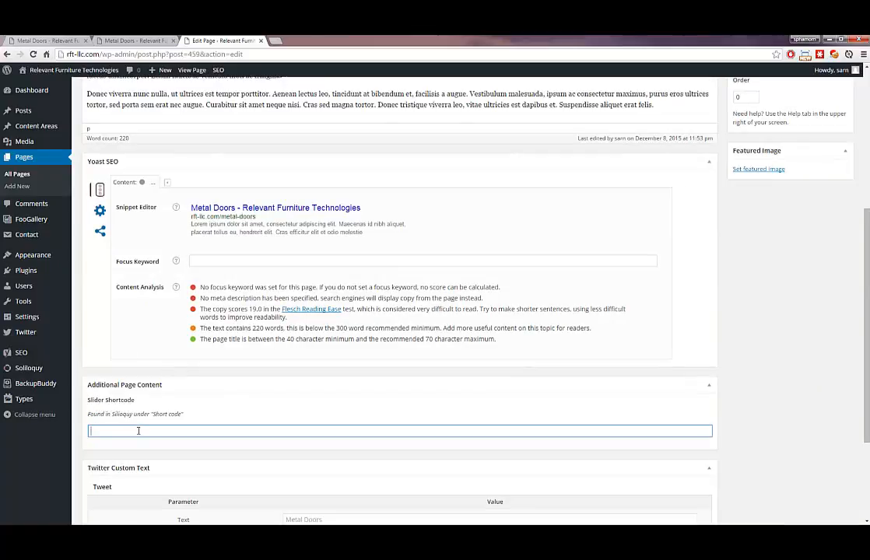
key(ctrl+v)
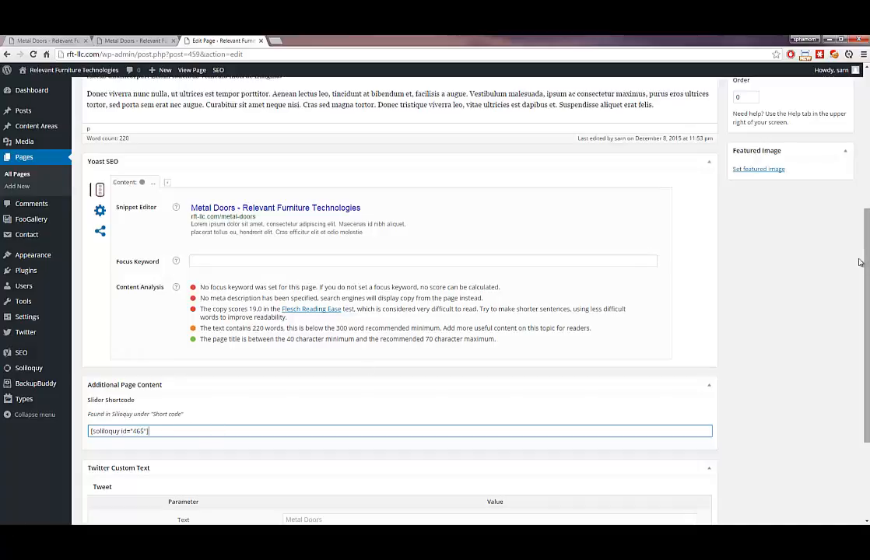
scroll(743, 223, up, 2)
click(831, 132)
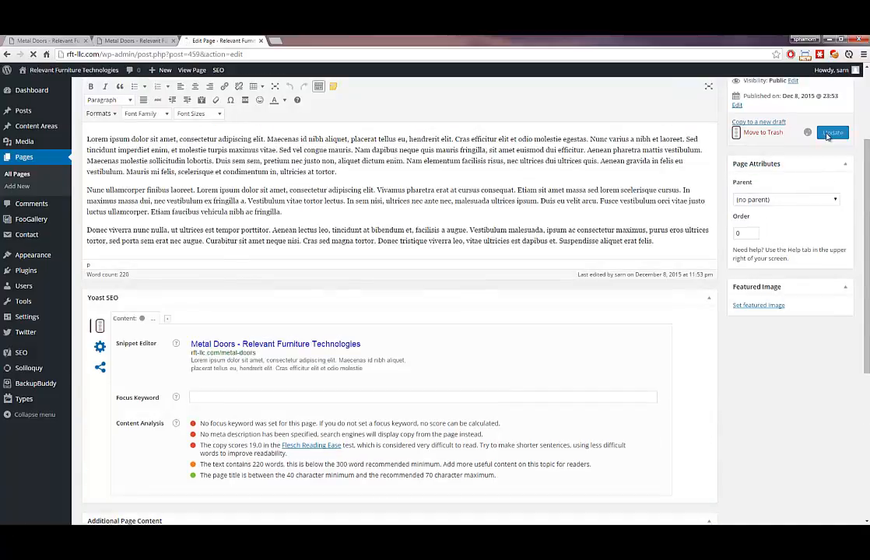
Reload the live Metal Doors page and check the slider above its text
click(133, 41)
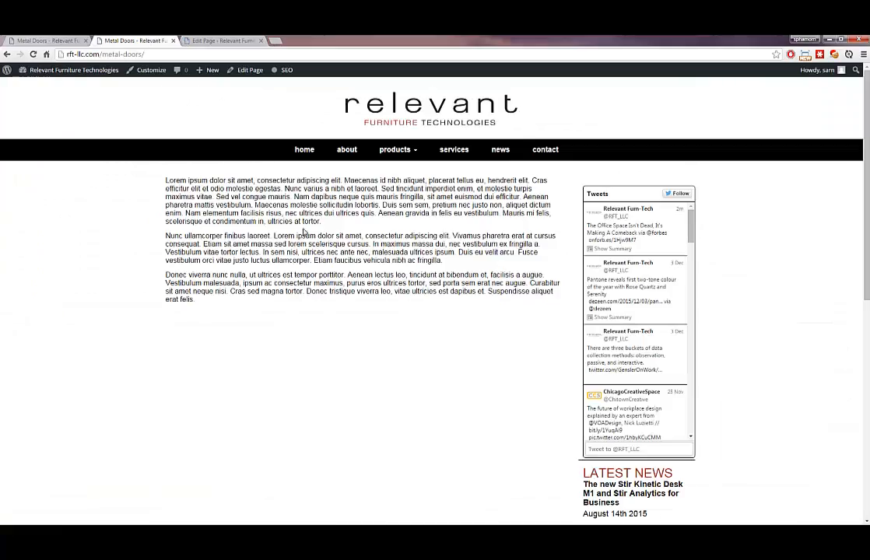
drag(198, 179, 317, 177)
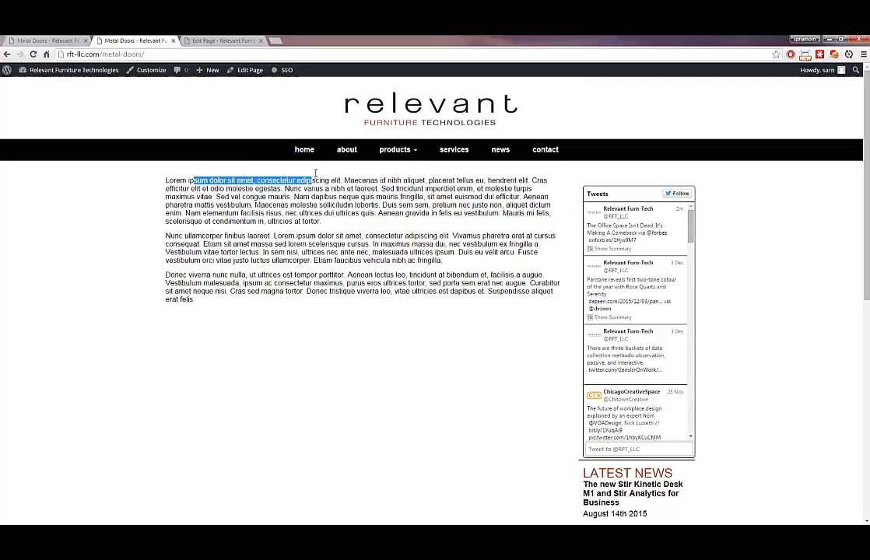
click(207, 177)
click(122, 55)
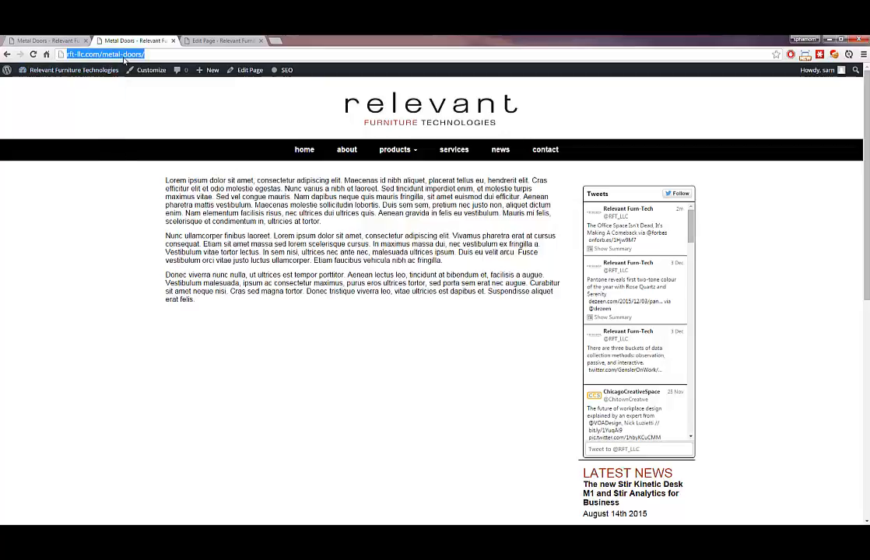
key(Return)
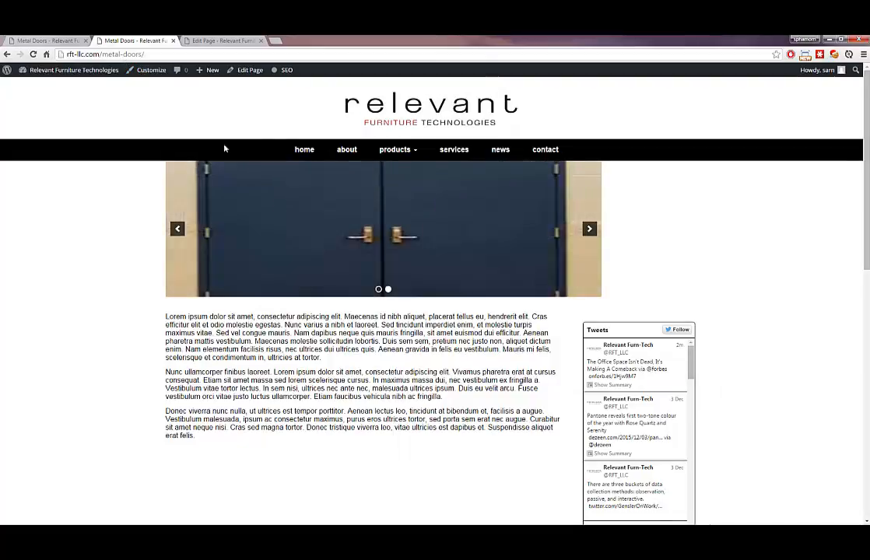
click(214, 40)
click(155, 40)
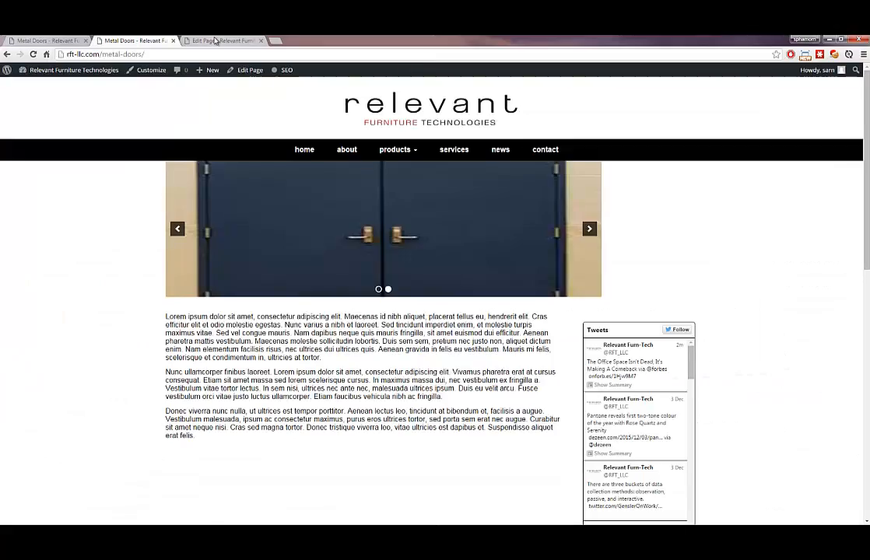
Review the list of Soliloquy sliders and highlight the shortcode of STIR SLIDER as an example
click(215, 41)
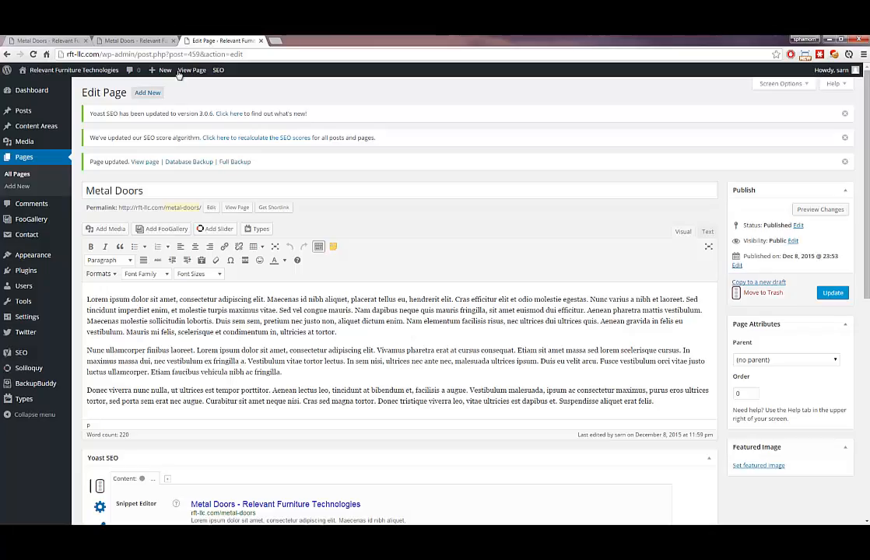
click(25, 369)
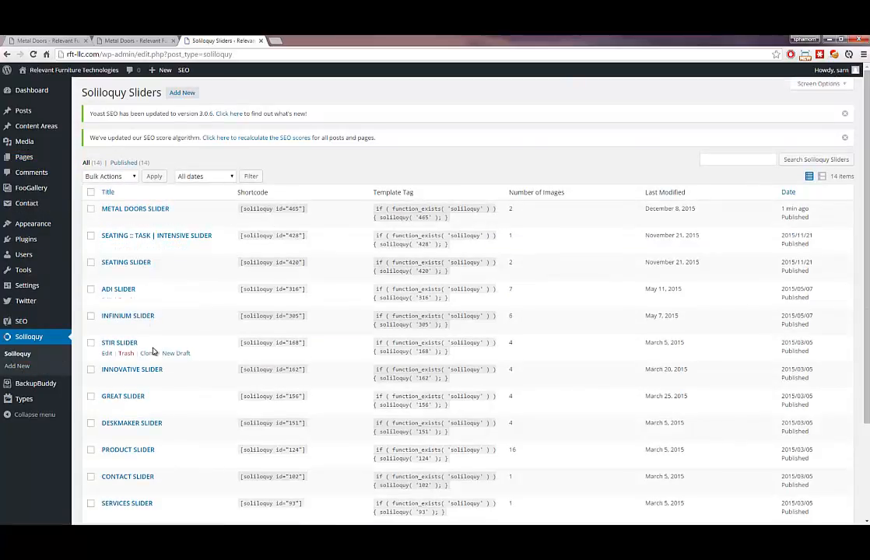
scroll(149, 355, down, 3)
scroll(151, 354, up, 3)
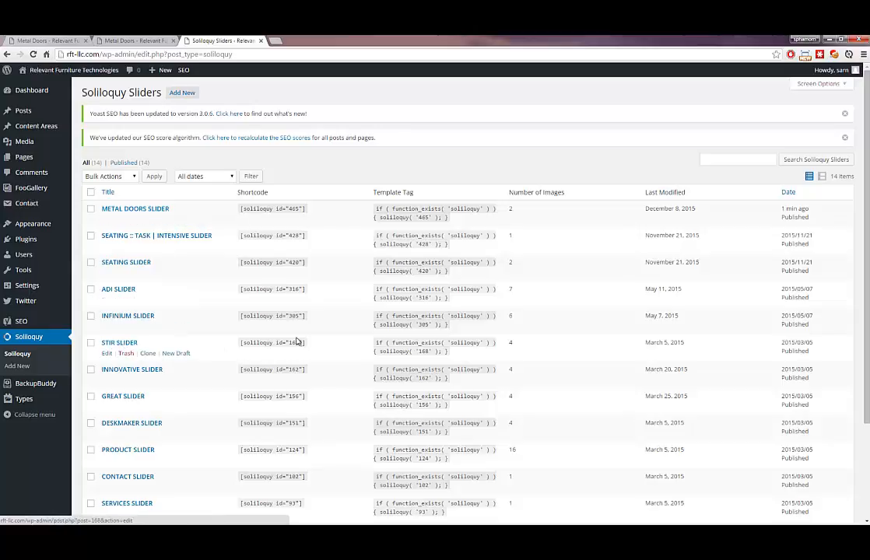
drag(305, 343, 239, 342)
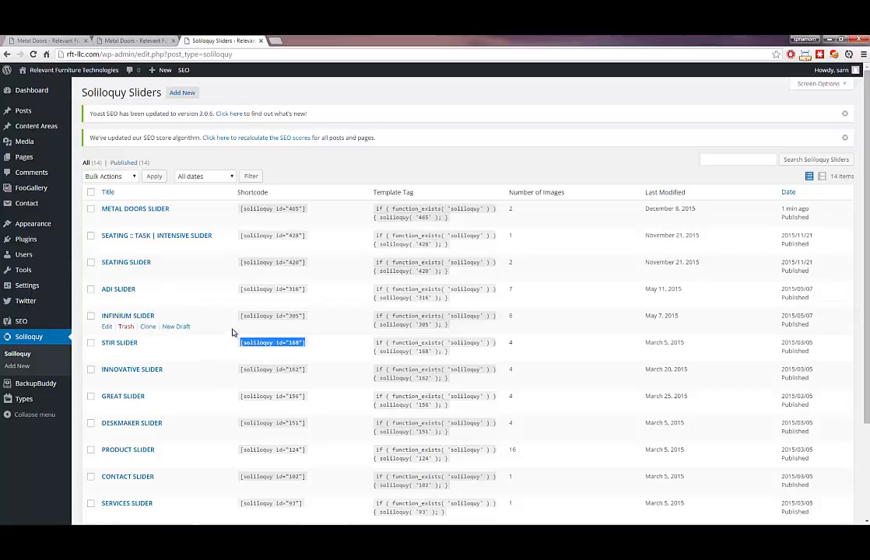
Revisit the live Metal Doors page through the products navigation, and open the admin list of all pages
click(129, 40)
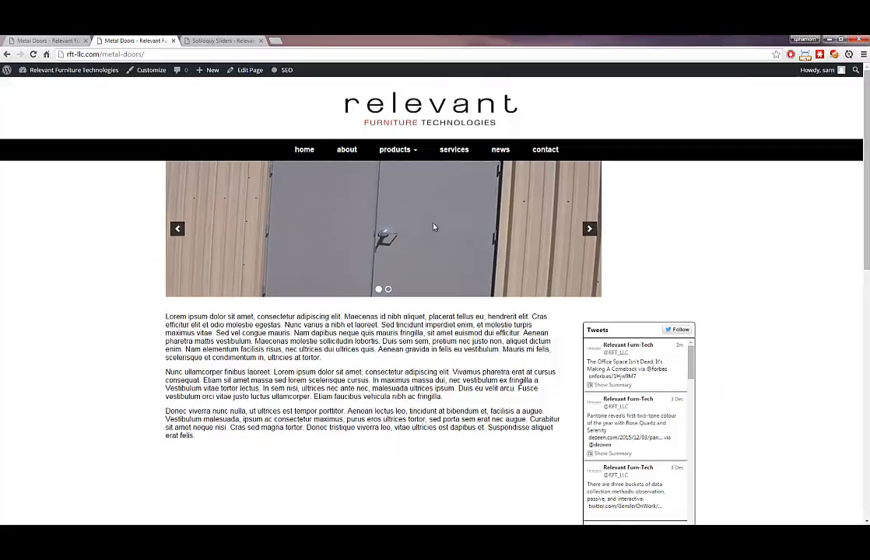
mouse_move(395, 159)
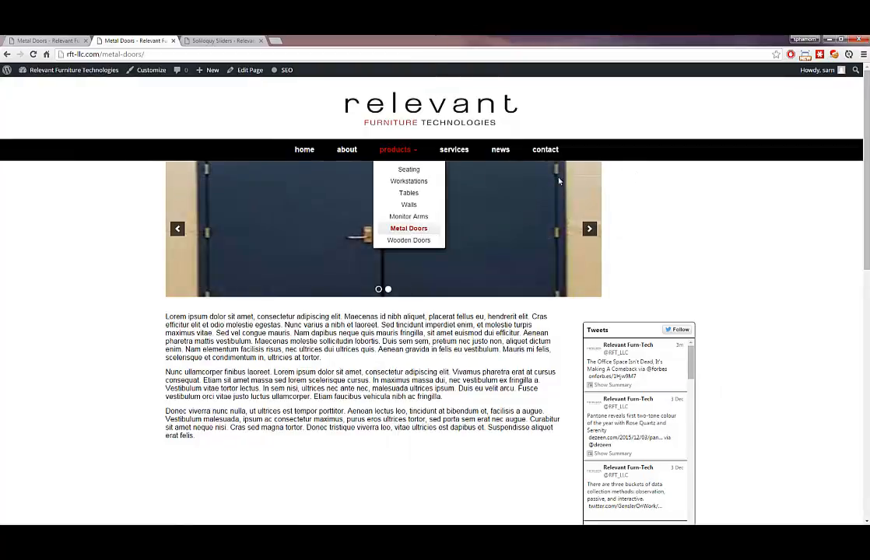
click(408, 228)
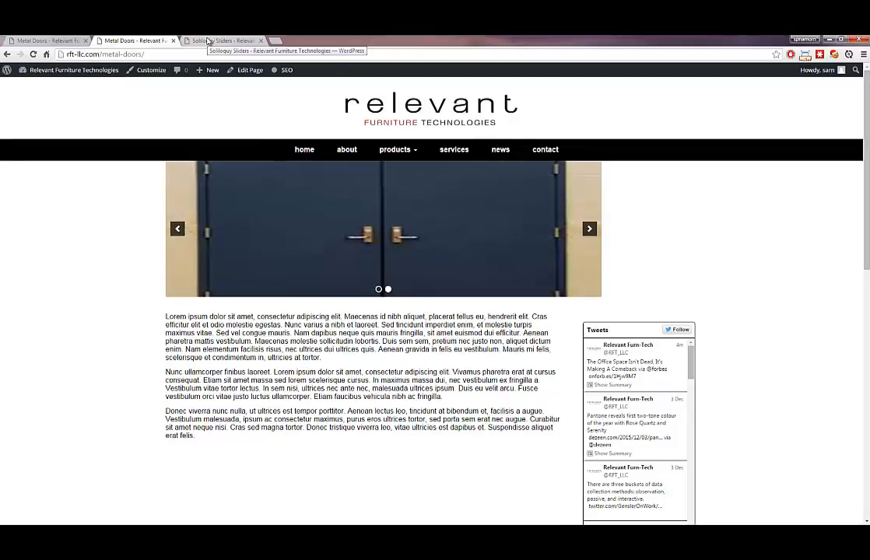
click(209, 41)
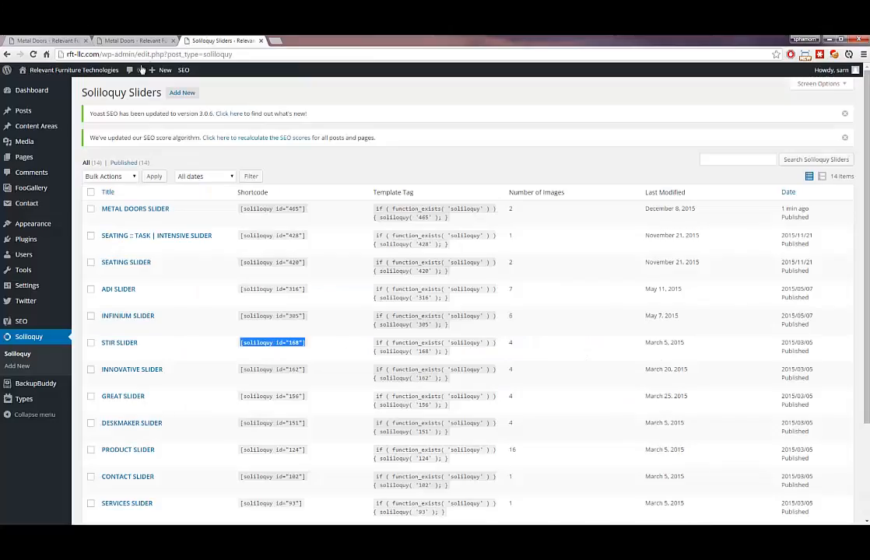
click(21, 158)
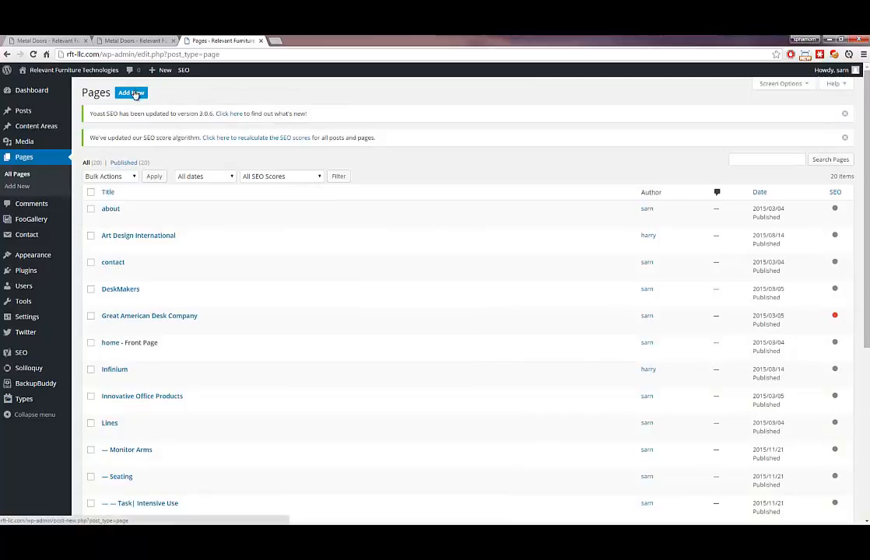
Start a new page, title it Blue Metal Doors, and place the cursor in its empty body
click(132, 93)
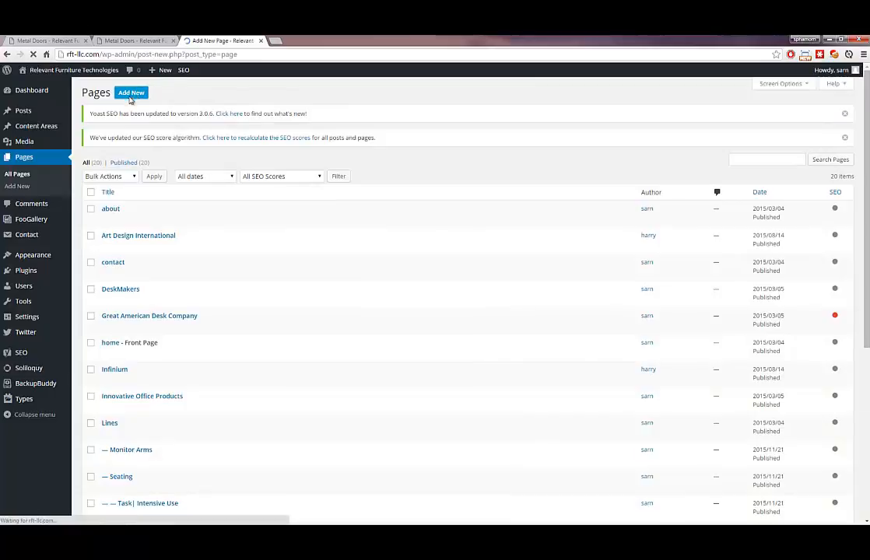
click(144, 164)
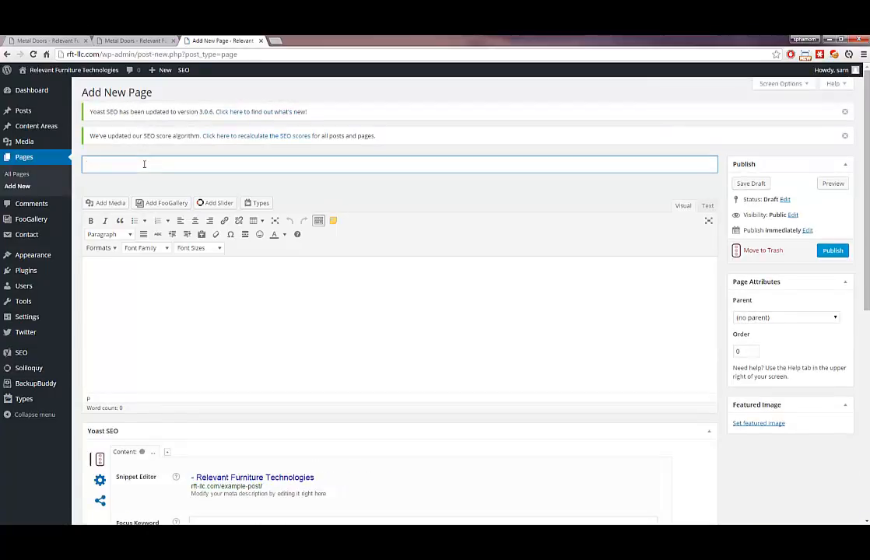
text(Blue Metal)
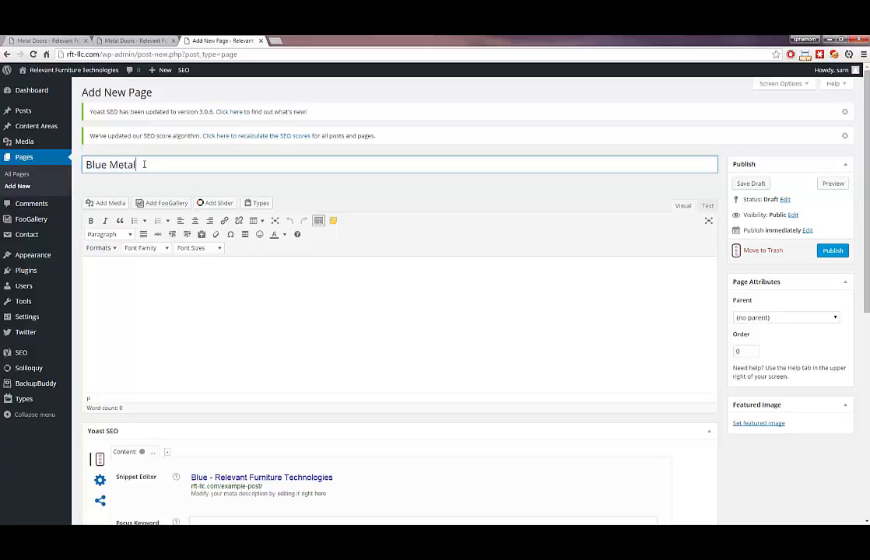
text( Door)
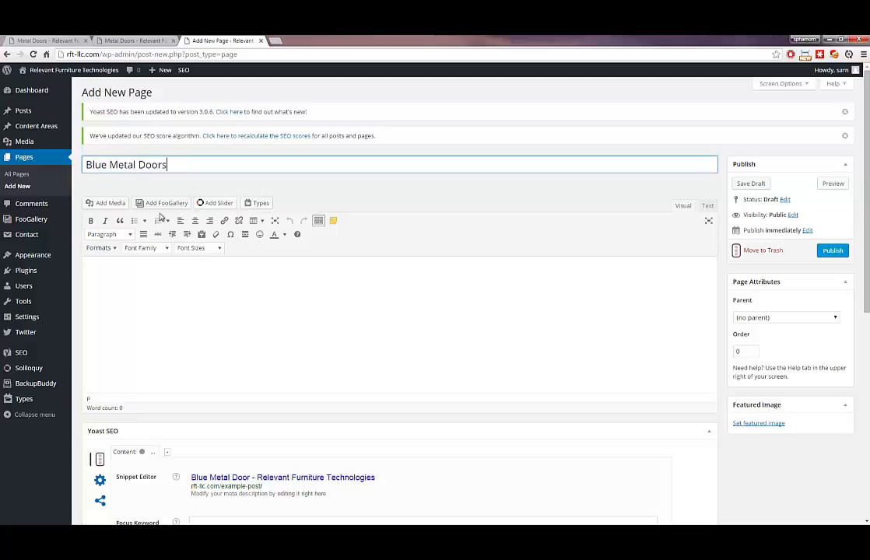
text(s)
click(165, 276)
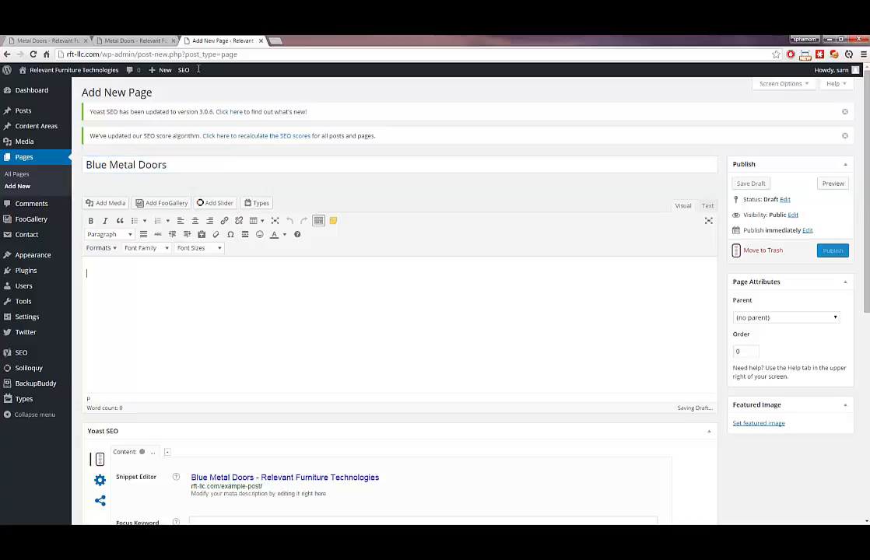
Search the web for lorem ipsum in a separate tab and generate 10 paragraphs of placeholder text on lipsum.com
click(274, 41)
text(lore)
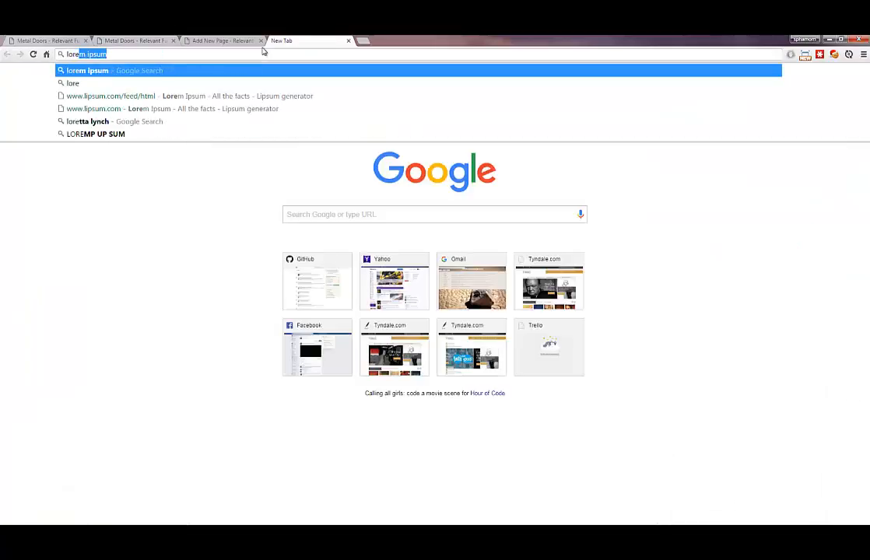
key(Return)
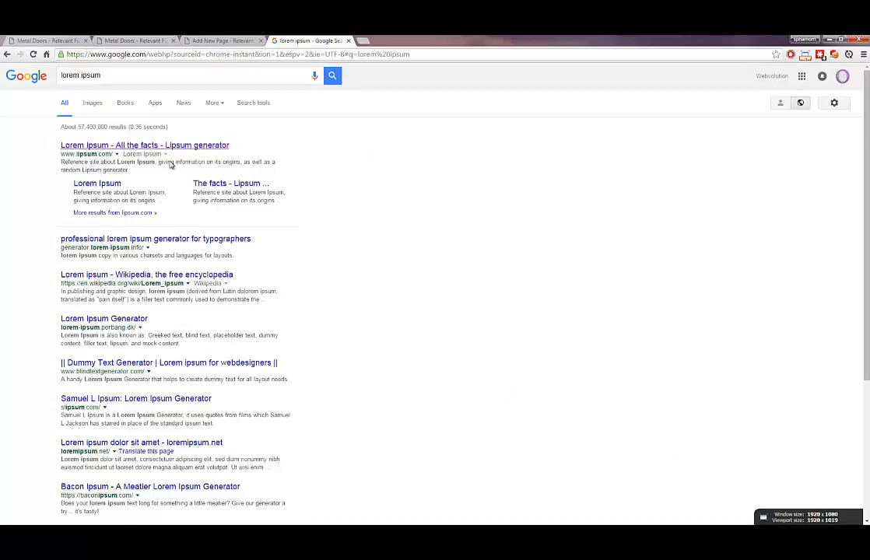
click(152, 145)
drag(452, 398, 469, 398)
text(10)
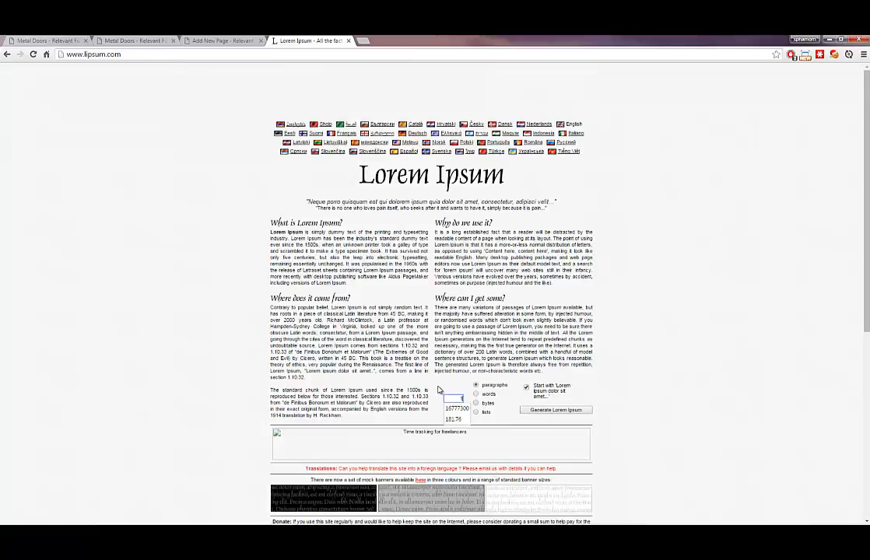
key(Return)
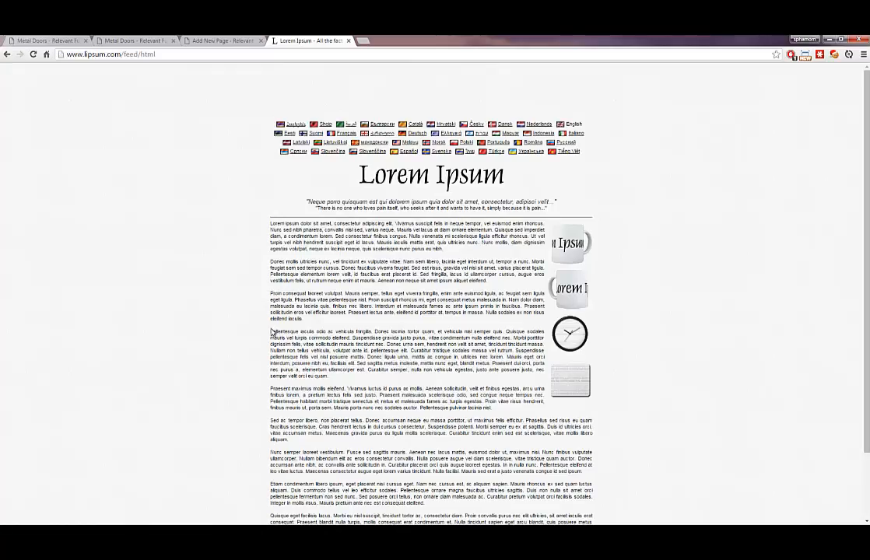
Copy the generated paragraph starting "Pellentesque iaculis odio" into the body of Blue Metal Doors and publish the page
drag(272, 331, 351, 380)
click(187, 39)
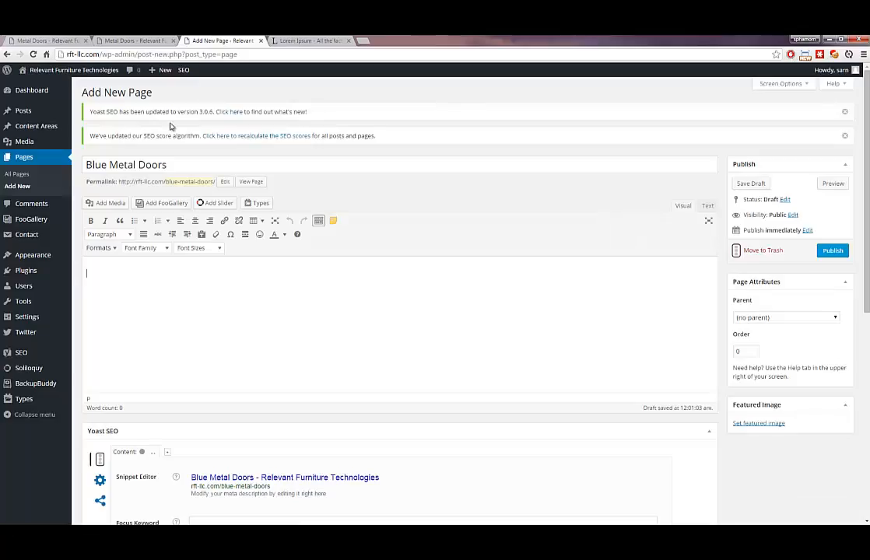
text(Pellentesque iaculis odio ac vehicula fringilla. Donec lacinia tortor quam, et vehicula nisl semper quis. Quisque sodales mauris vel turpis commodo eleifend. Suspendisse gravida justo purus, vitae condimentum nulla eleifend nec. Morbi porttitor dignissim felis, vitae sollicitudin mauris tincidunt nec. Donec urna sem, hendrerit non velit sit amet, tincidunt tincidunt massa. Nullam nec tellus vehicula, volutpat ante id, pellentesque elit. Curabitur tristique sodales massa vel rutrum. Suspendisse pellentesque felis vel nisl posuere mattis. Donec ligula urna, mattis ac congue in, ultrices nec lorem. Mauris eget orci interdum, posuere nibh eu, facilisis elit. Sed sagittis metus molestie, mattis nunc eget, blandit metus. Praesent dui orci, porta nec purus a, elementum ullamcorper est. Curabitur semper, nulla non vehicula egestas, justo ante posuere justo, nec semper velit orci eu quam.)
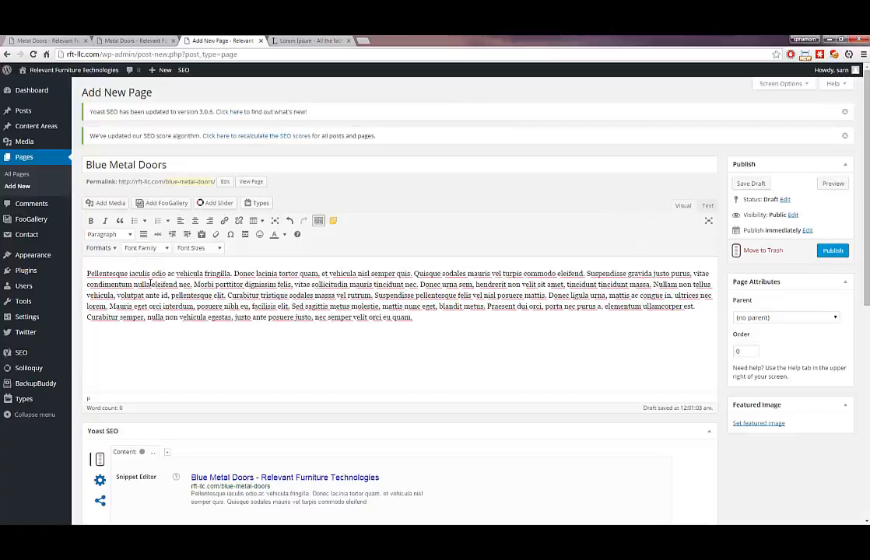
click(832, 251)
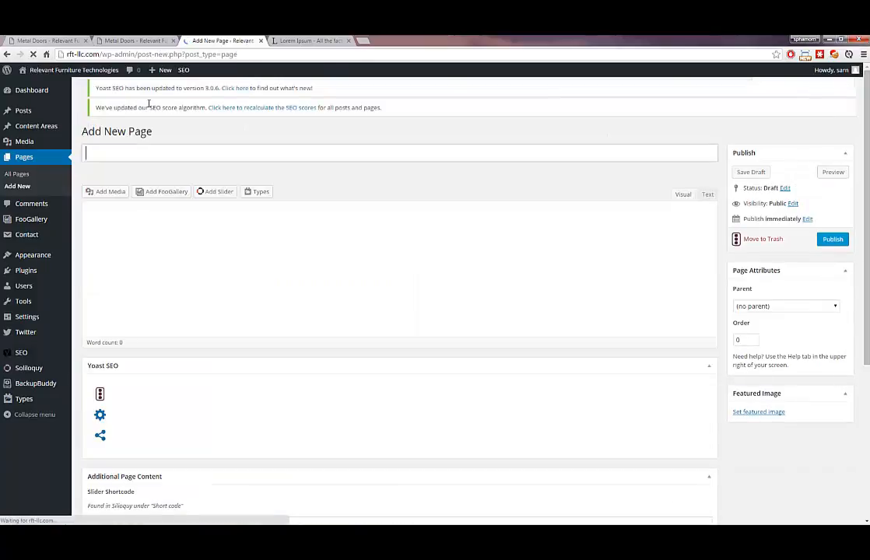
Title another new page Grey Metal Doors
text(Grey)
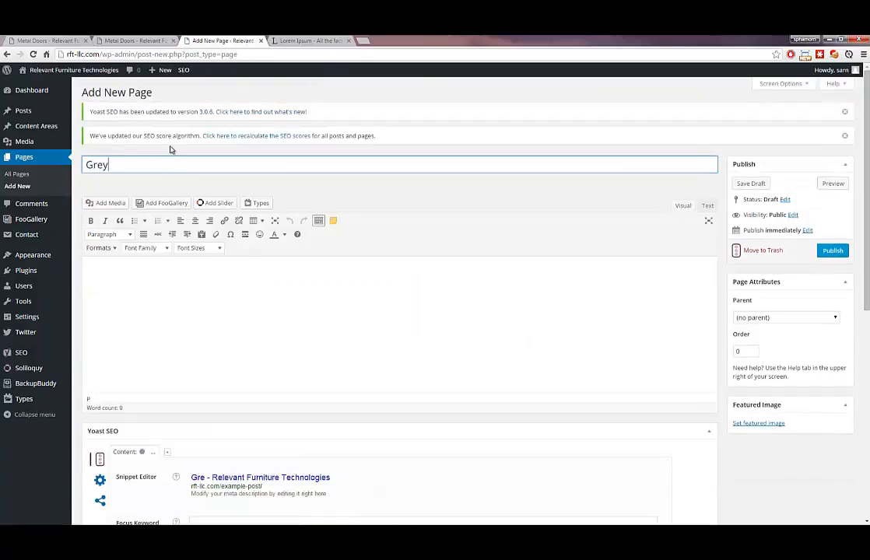
text( Metal Door)
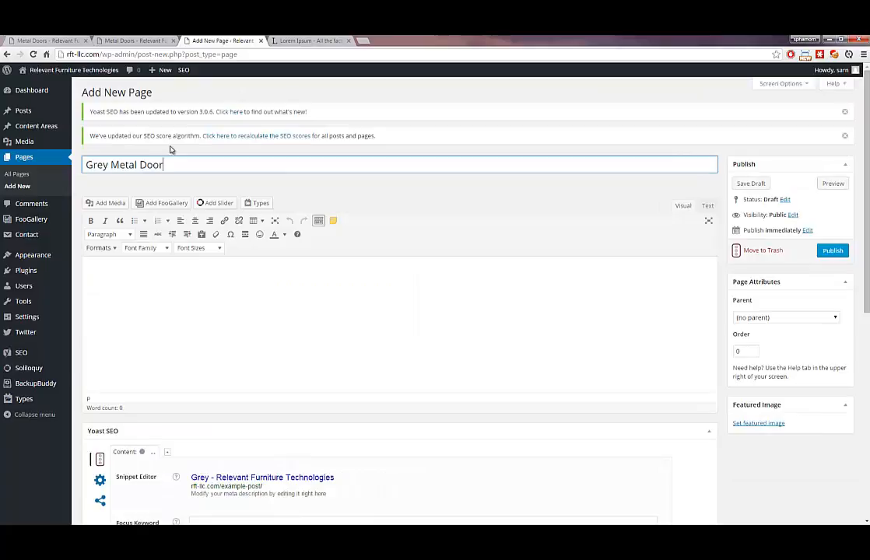
text(s)
Copy the three placeholder paragraphs from "Praesent maximus mollis eleifend" onward into the Grey Metal Doors body and publish the page
key(ctrl+Tab)
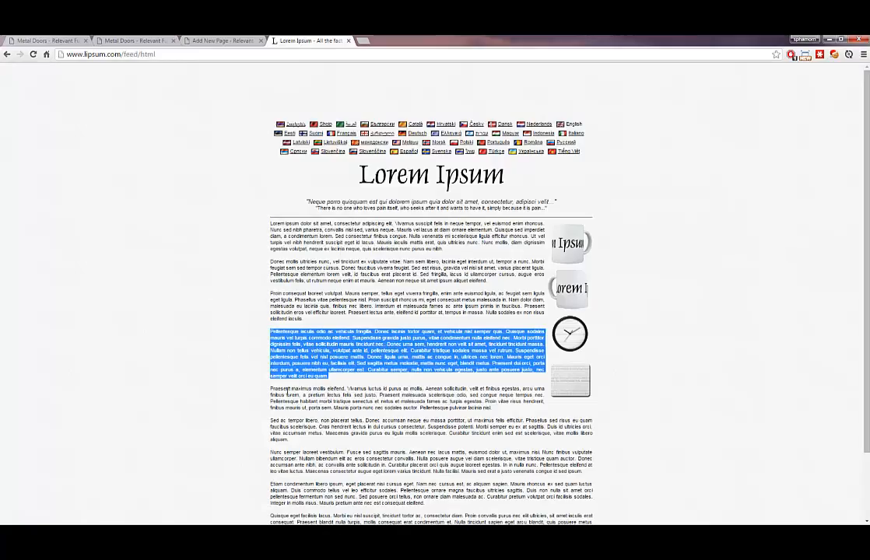
click(271, 387)
drag(272, 387, 593, 472)
key(ctrl+c)
click(222, 41)
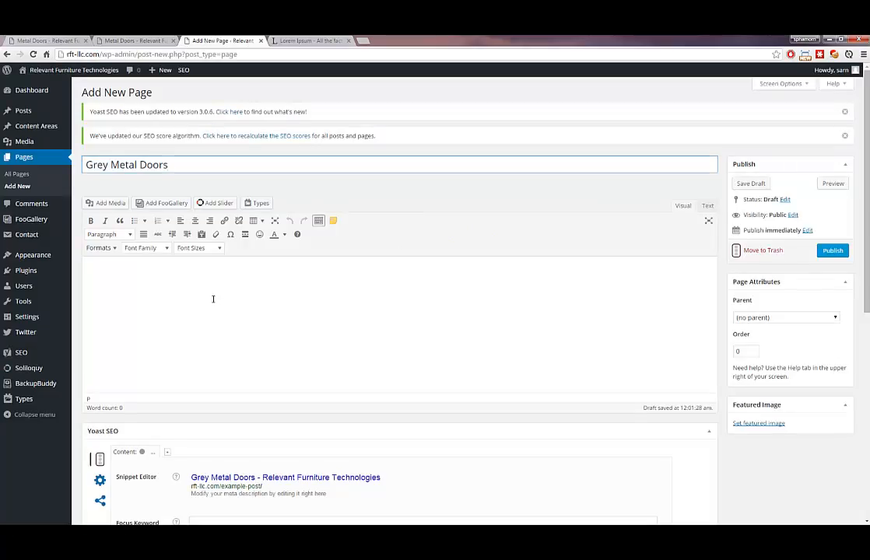
click(184, 261)
key(ctrl+v)
click(831, 250)
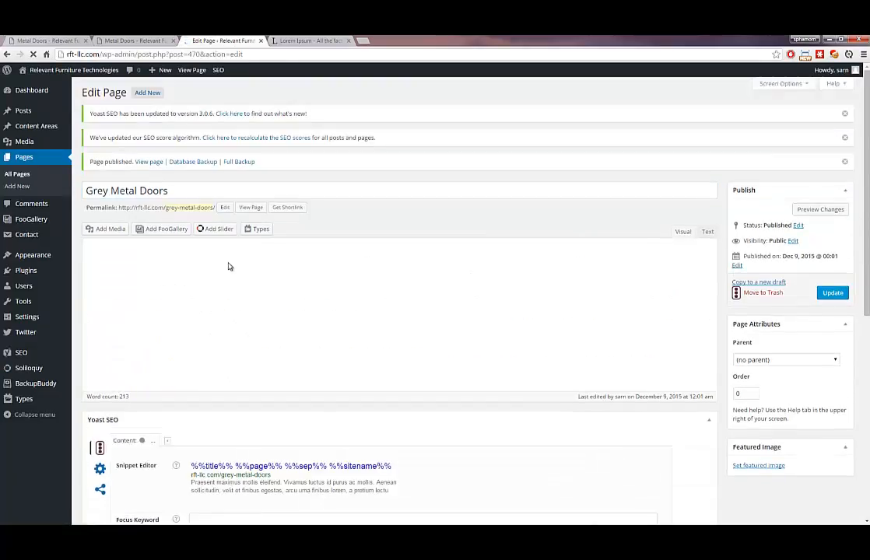
Reload the live Metal Doors page and examine the entries of the products navigation menu
click(143, 41)
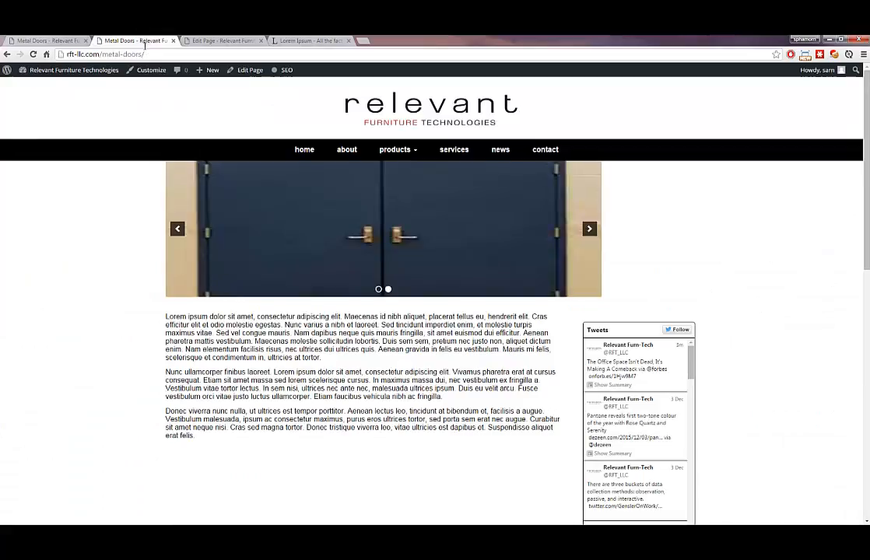
click(209, 39)
click(124, 39)
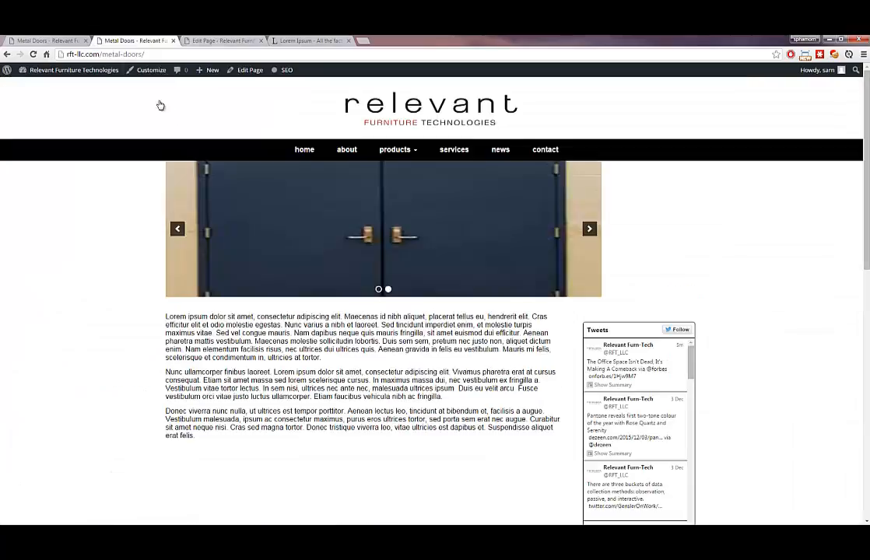
key(F5)
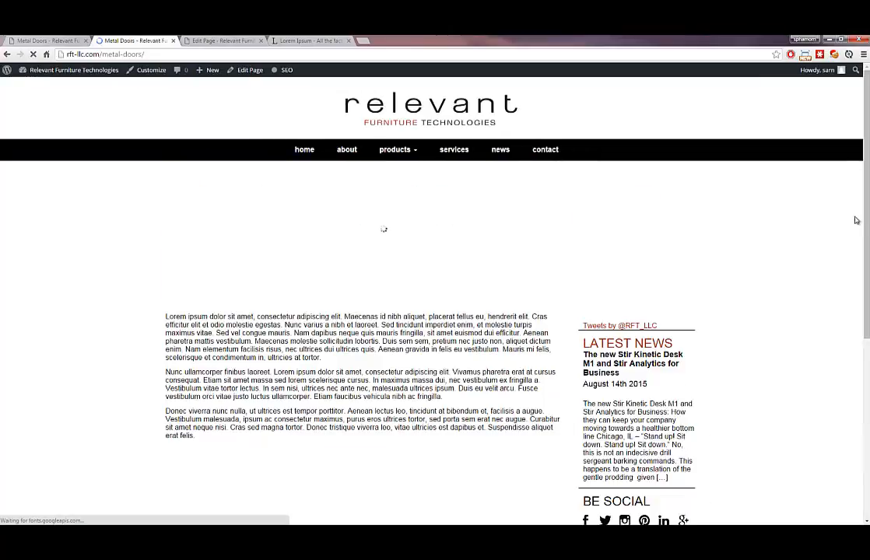
mouse_move(400, 156)
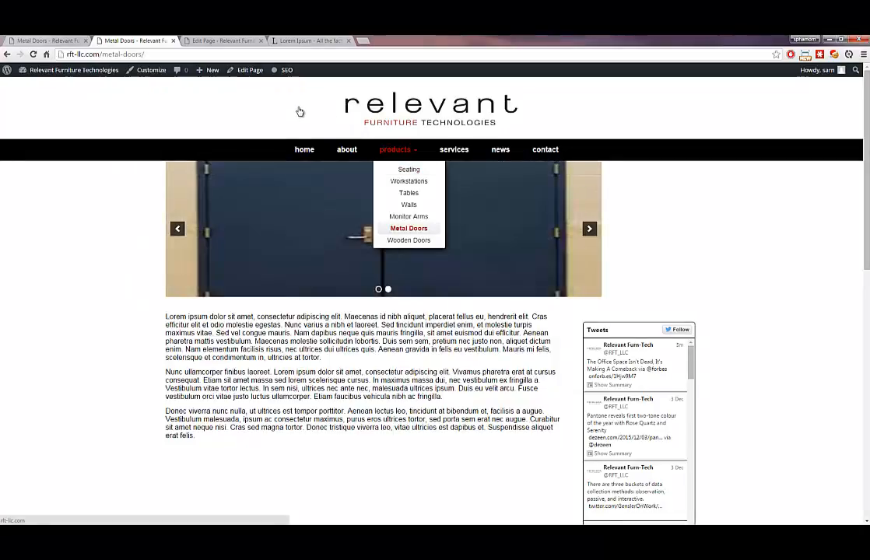
Open the admin list of all pages and examine how product pages nest under Lines, comparing with the live products navigation
click(206, 42)
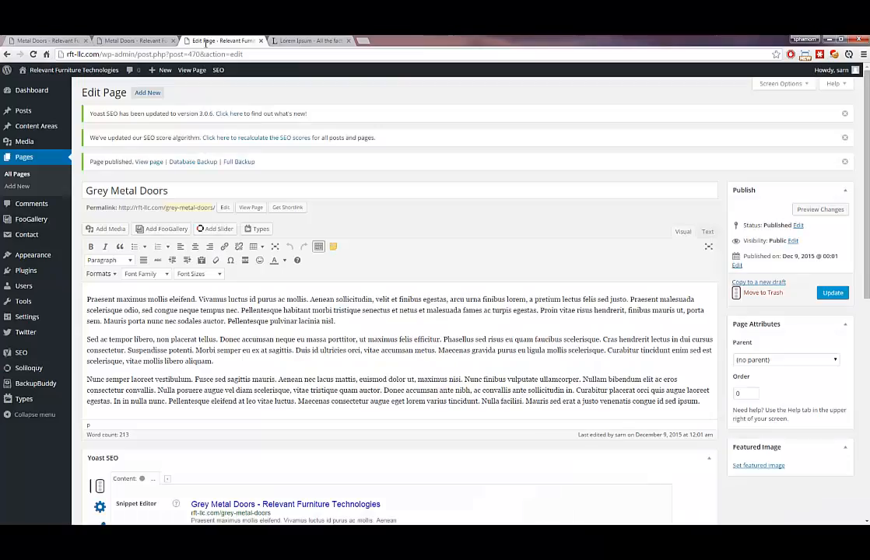
click(27, 174)
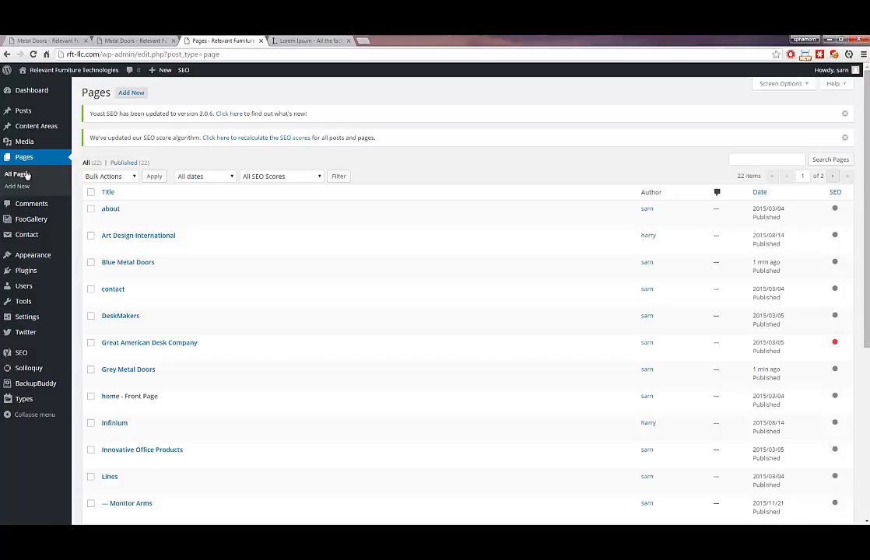
scroll(121, 256, down, 1)
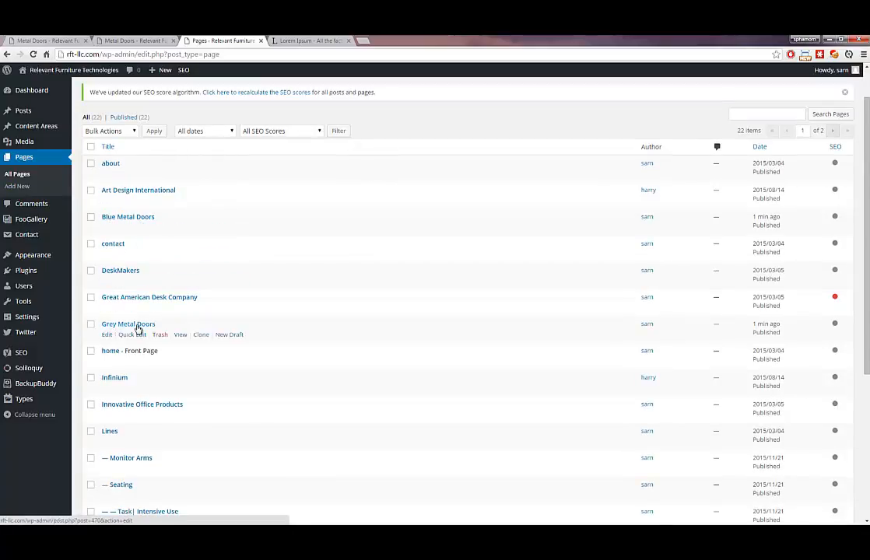
scroll(136, 327, down, 2)
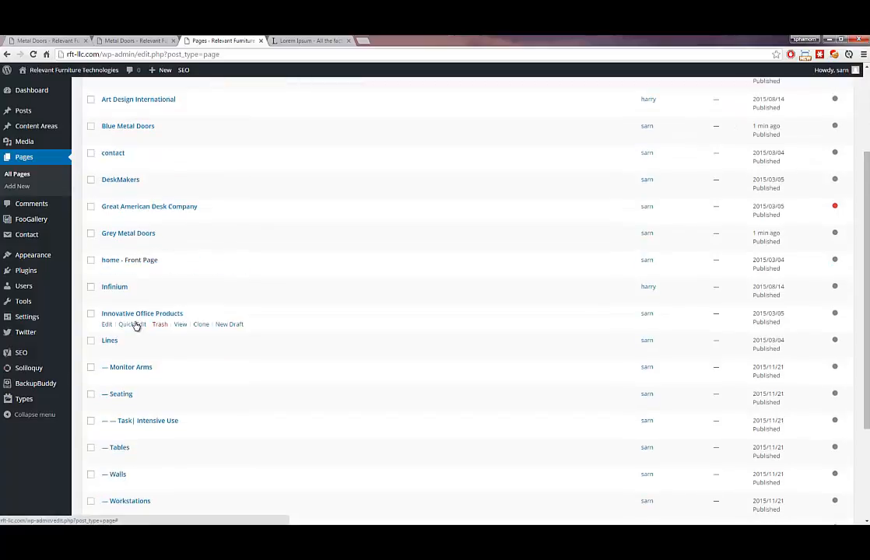
scroll(135, 327, down, 2)
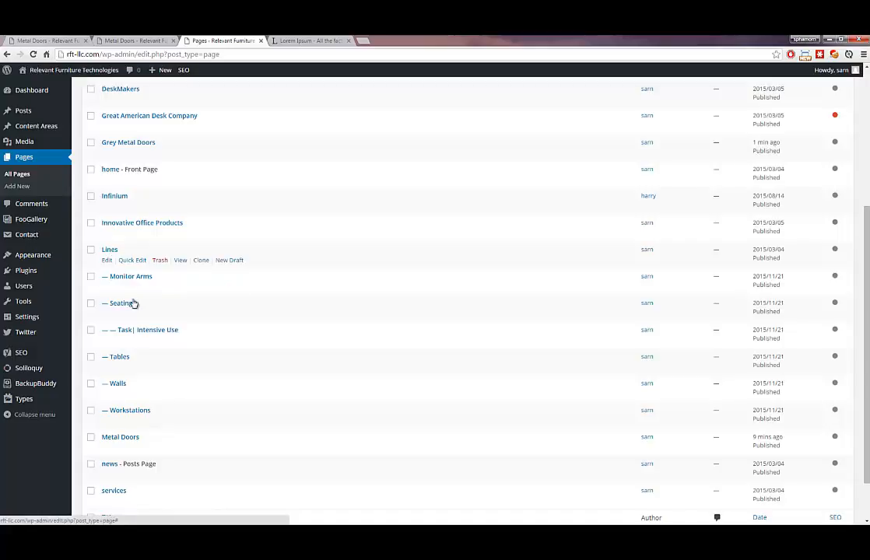
click(134, 40)
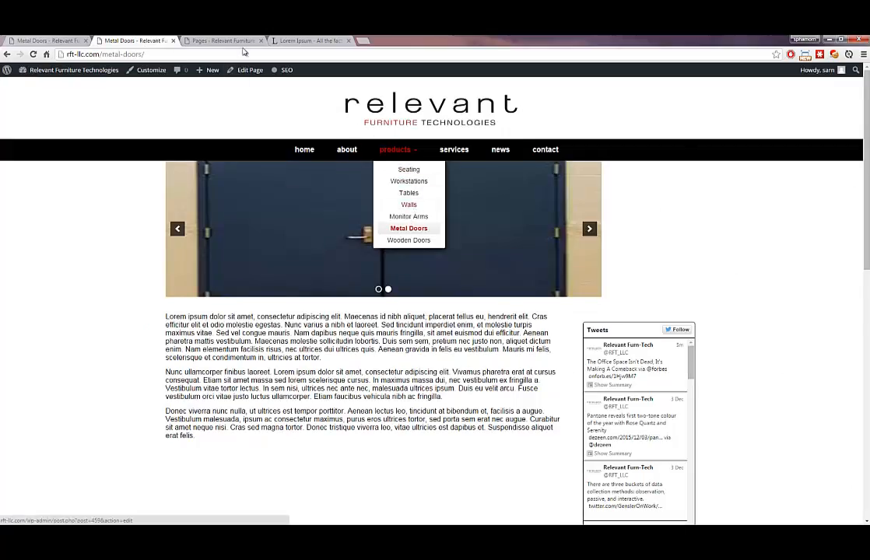
click(210, 41)
scroll(109, 180, up, 2)
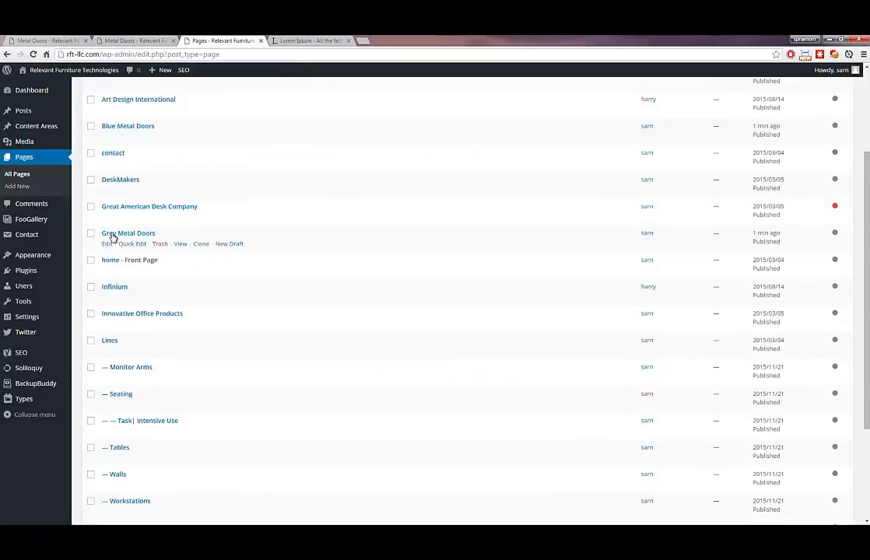
scroll(129, 377, down, 2)
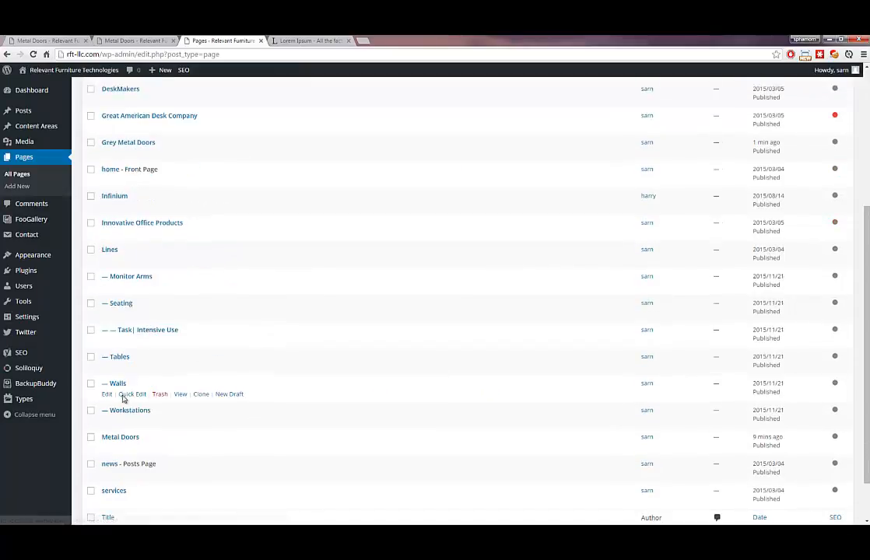
Quick-edit the Metal Doors page to make Lines its parent, and update it
click(91, 438)
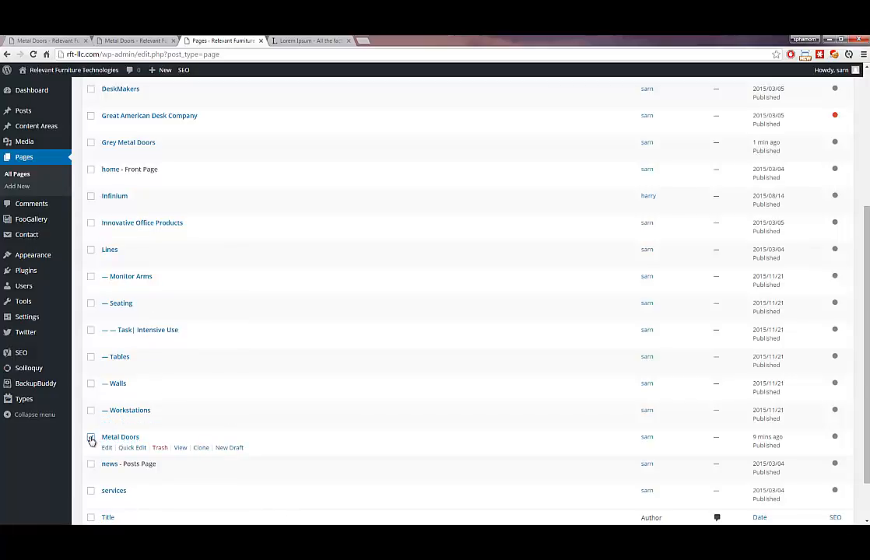
click(129, 448)
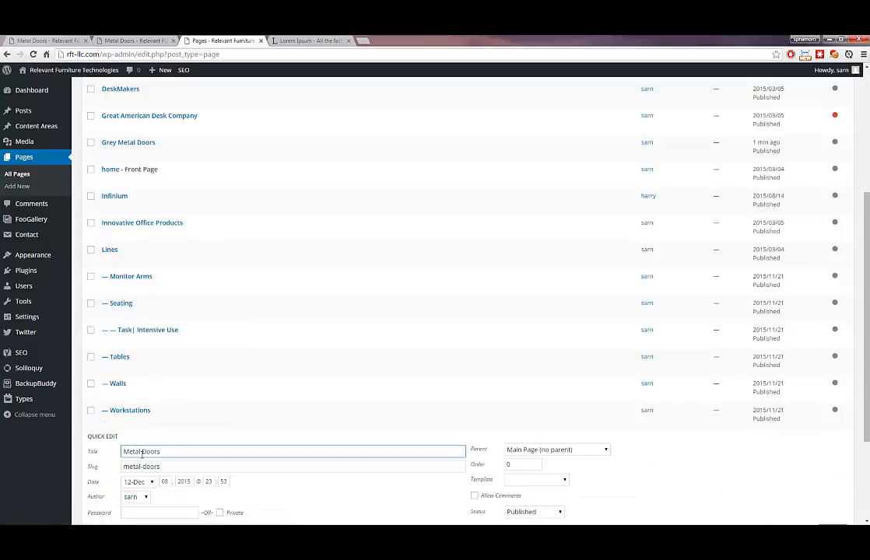
scroll(260, 380, down, 2)
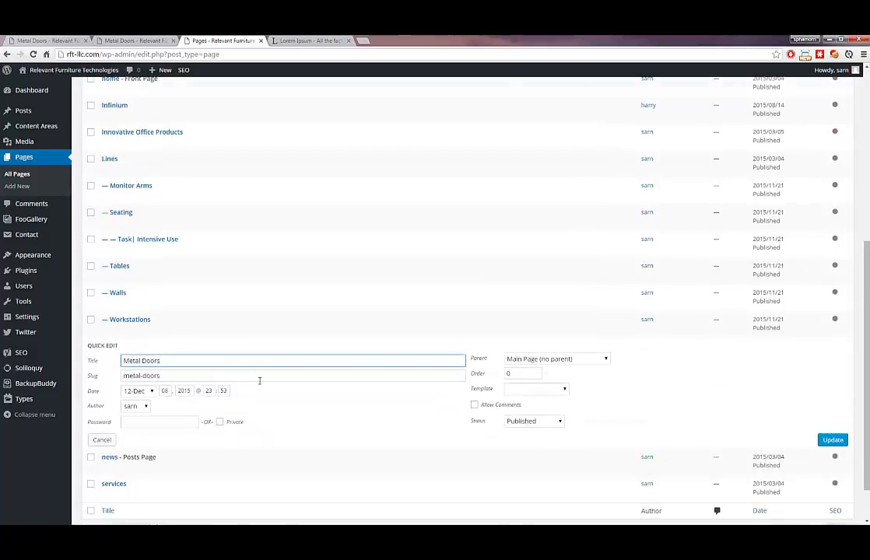
click(545, 360)
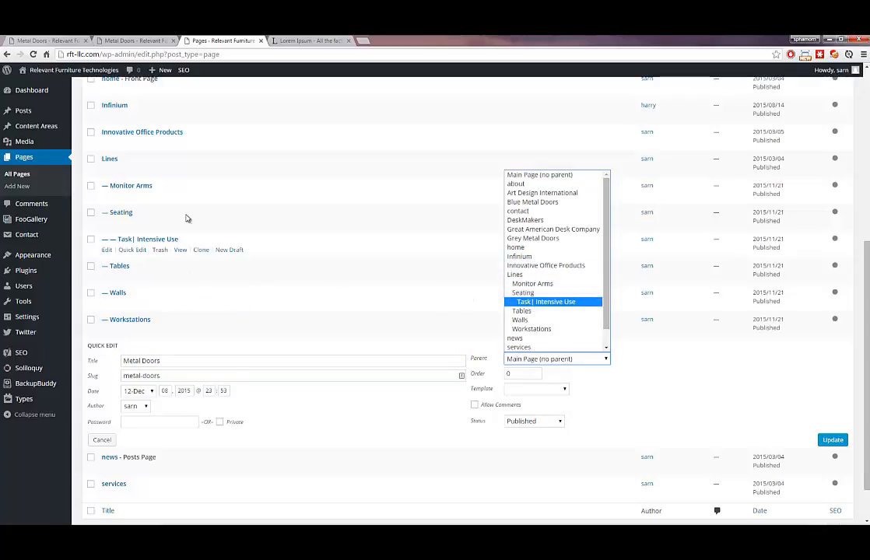
click(514, 275)
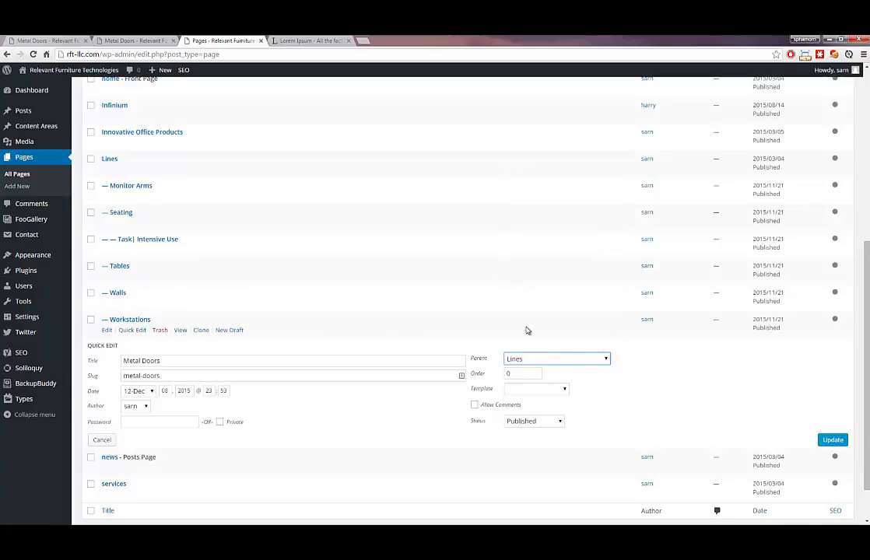
click(832, 439)
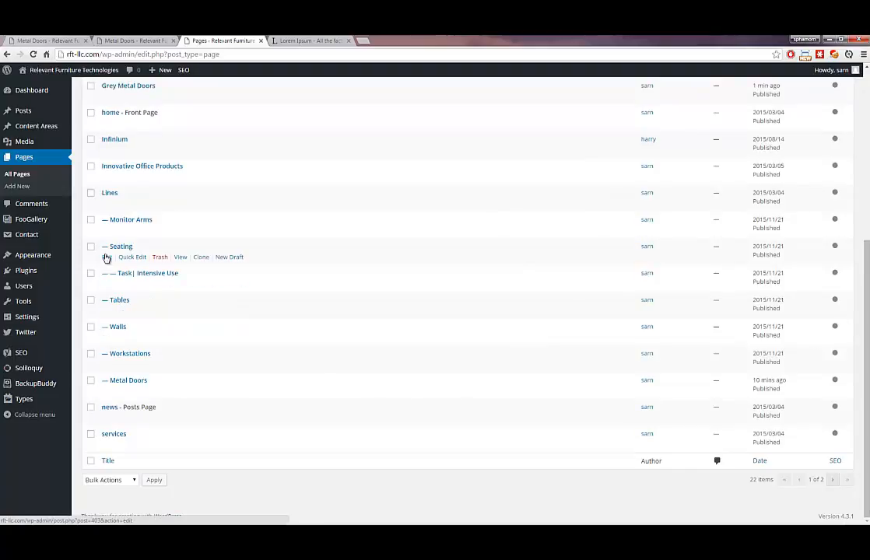
Quick-edit the Wooden Doors page on the second page of the list to make Lines its parent, and update it
scroll(103, 185, up, 2)
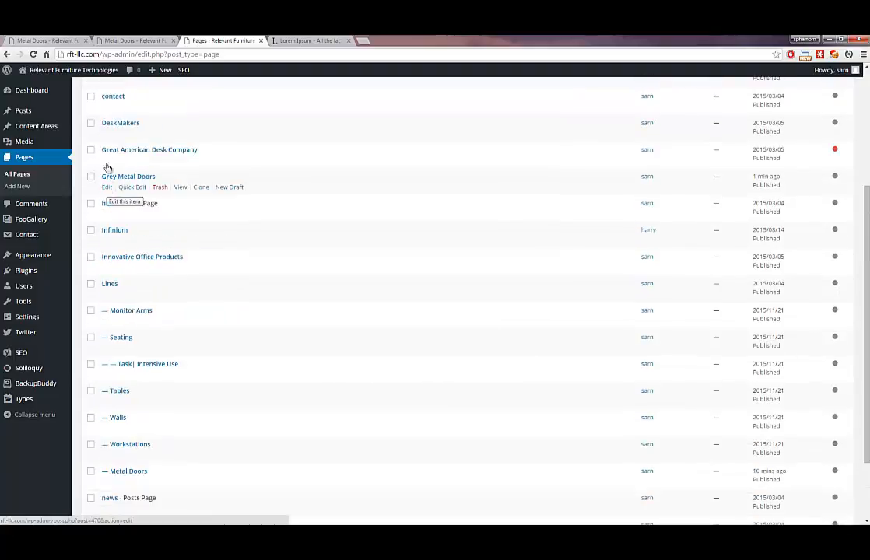
scroll(109, 399, down, 2)
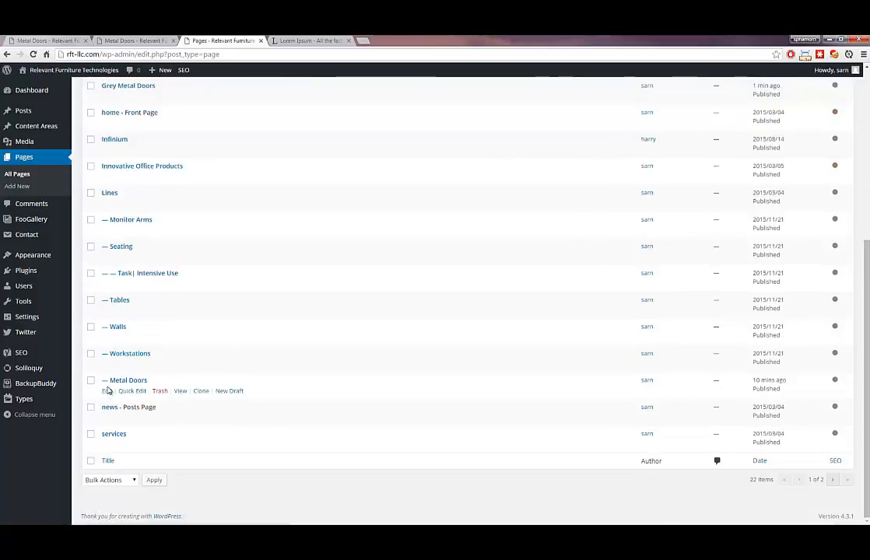
click(832, 479)
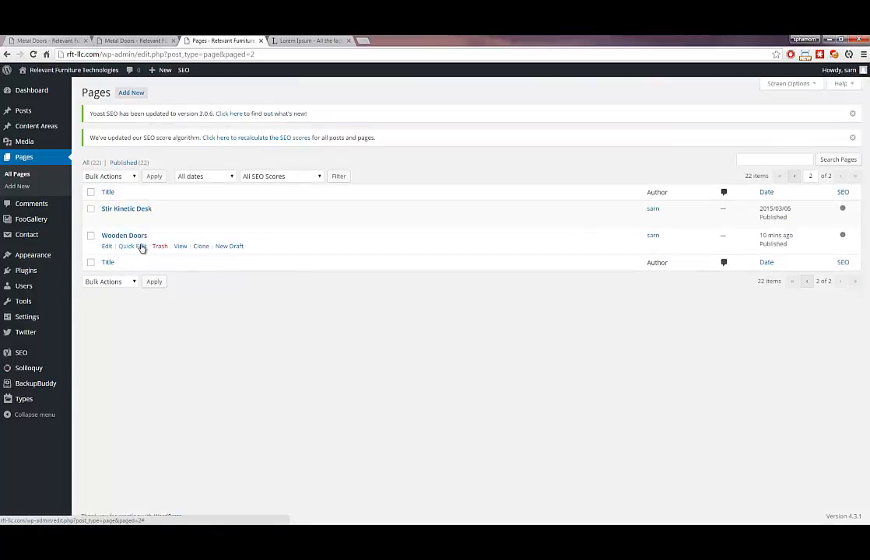
click(132, 246)
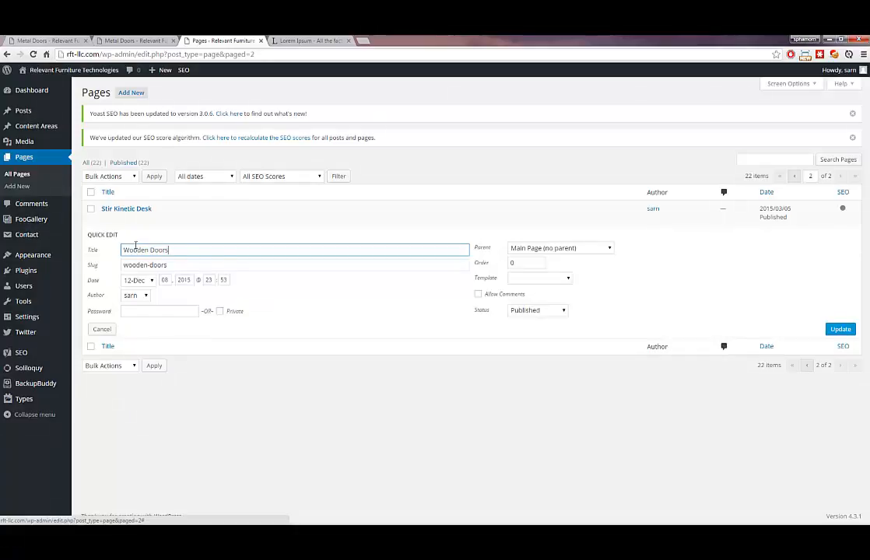
click(562, 248)
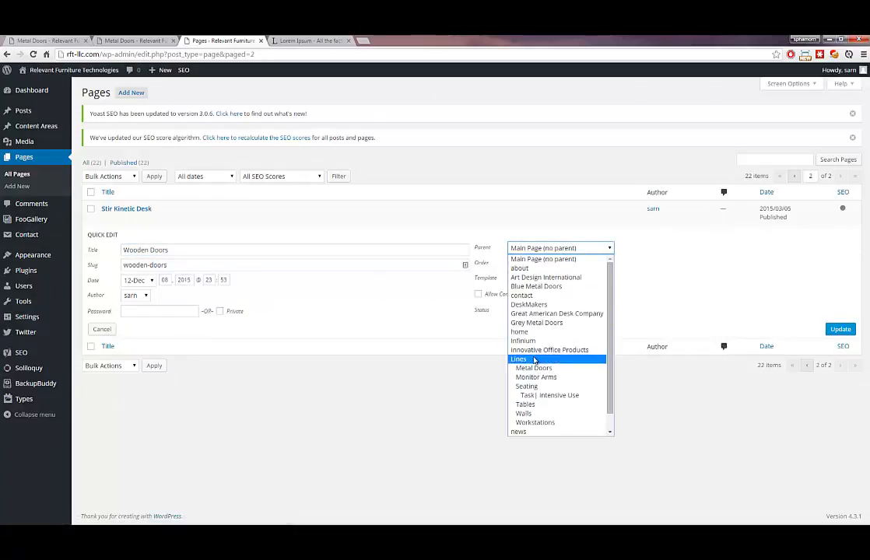
click(536, 359)
click(826, 332)
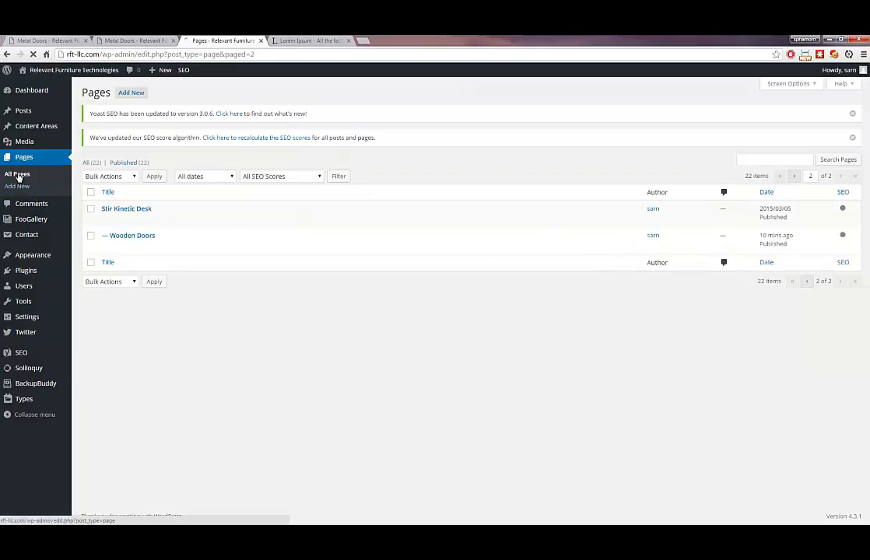
Return to the full pages list, quick-edit the Blue Metal Doors page to make Metal Doors its parent, and update it
scroll(156, 243, down, 4)
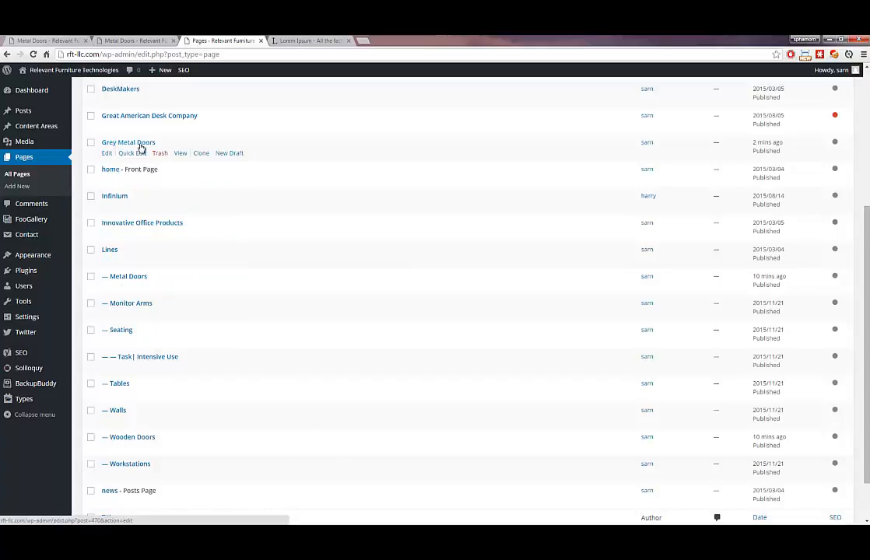
scroll(135, 161, up, 1)
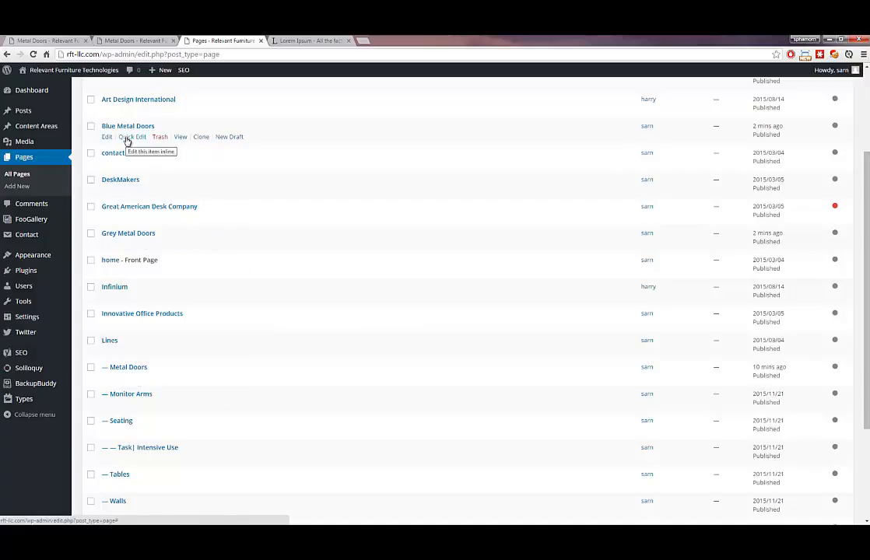
click(128, 137)
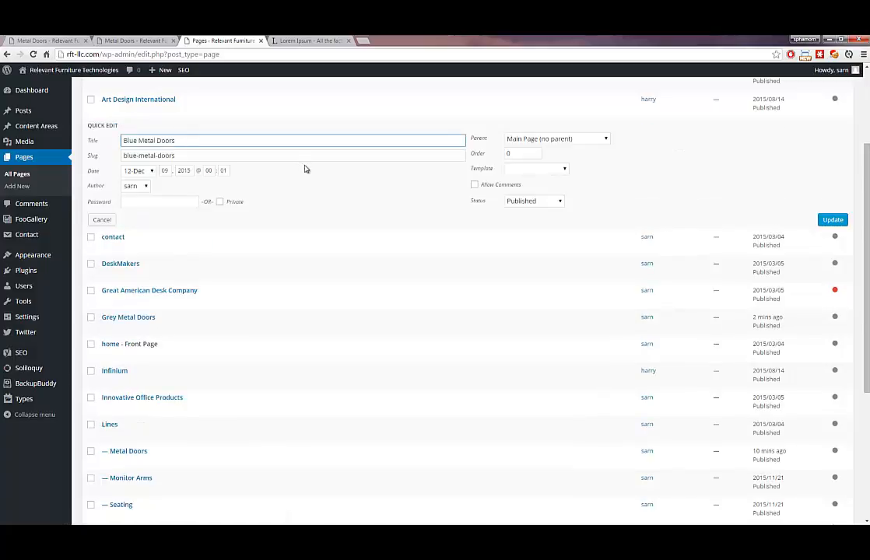
click(583, 138)
click(545, 250)
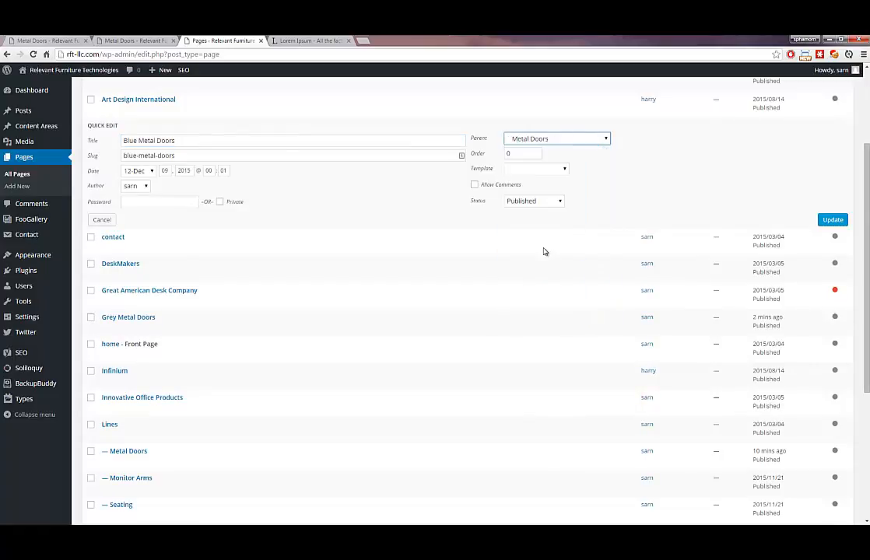
click(829, 220)
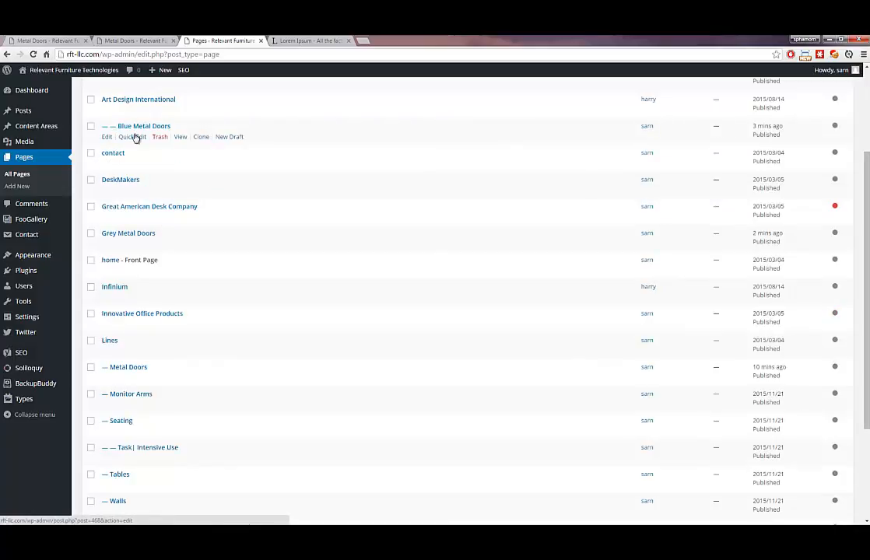
Quick-edit the Grey Metal Doors page to make Metal Doors its parent, update it, and reload the pages list
click(133, 244)
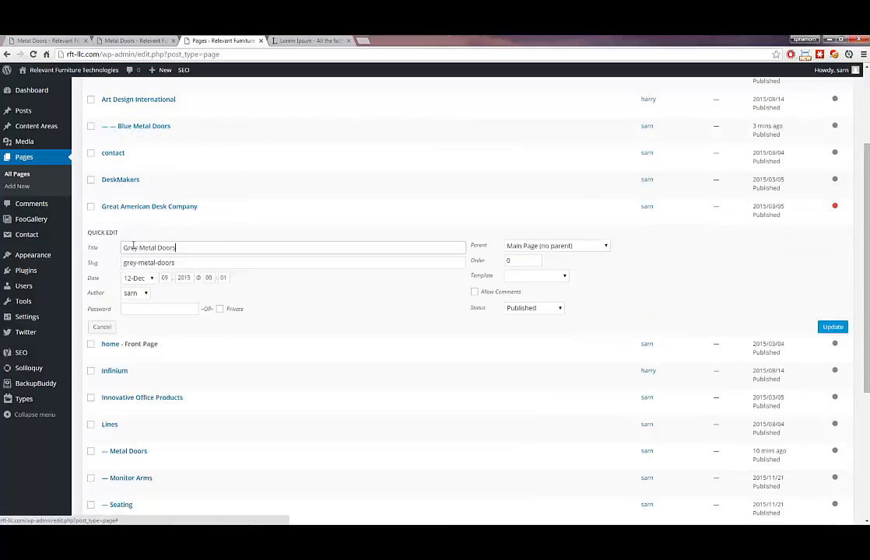
click(565, 247)
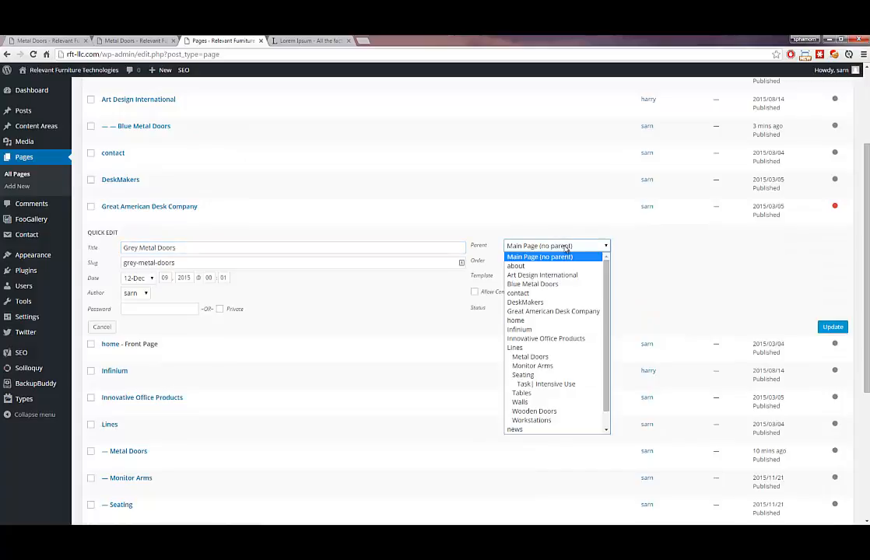
click(537, 357)
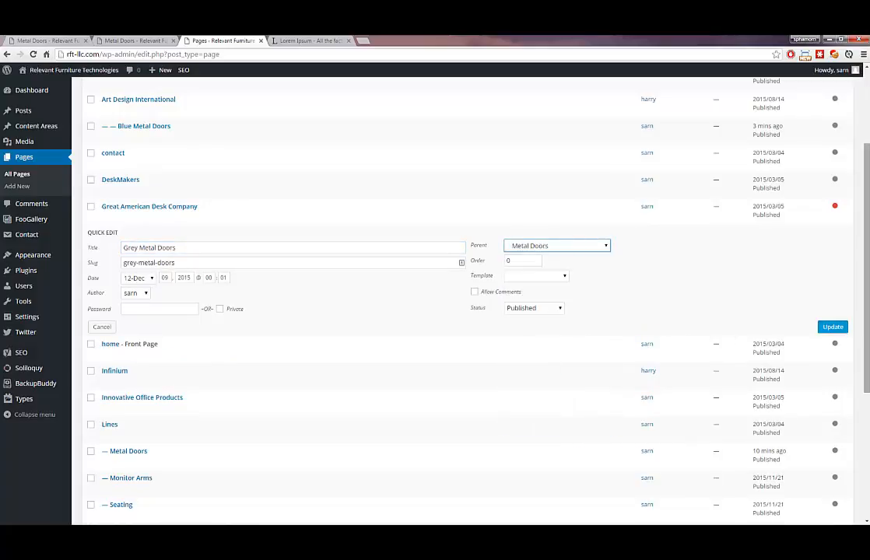
click(831, 326)
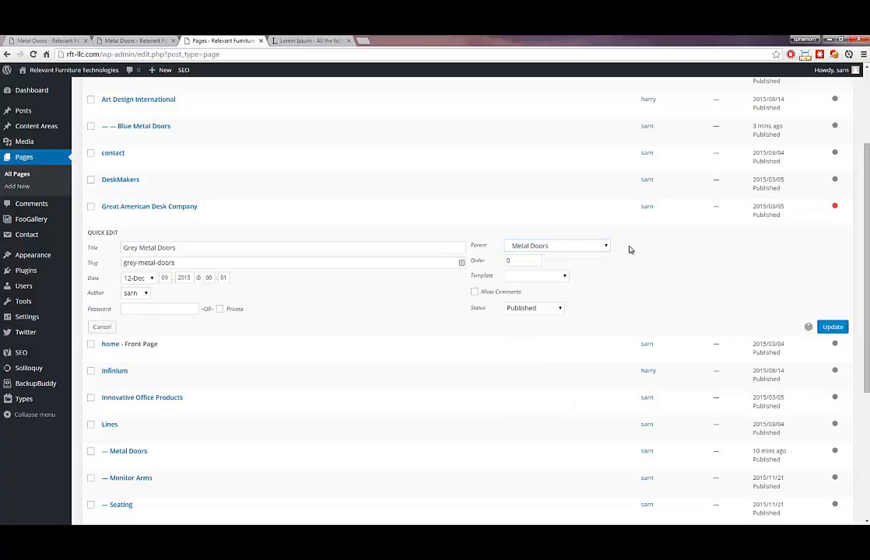
click(130, 54)
key(Return)
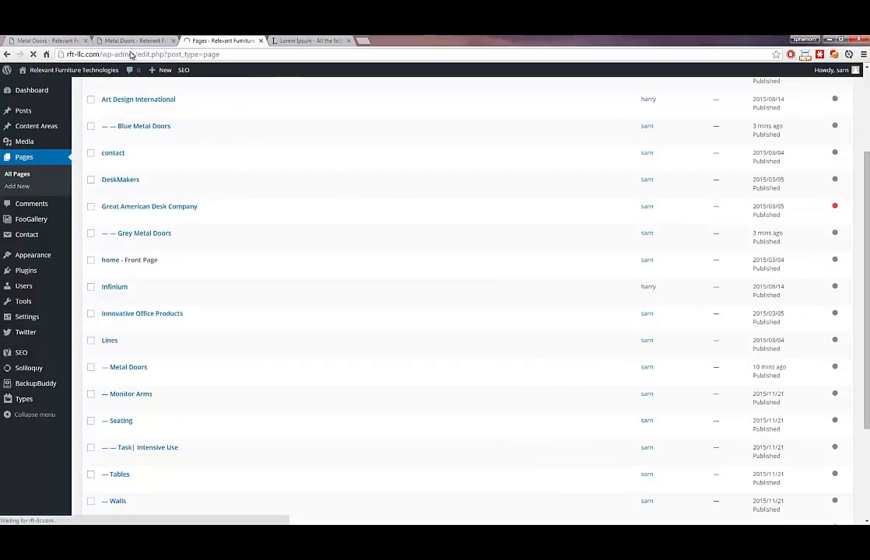
Examine the parent choices in the Grey Metal Doors quick-edit settings and compare them with the nesting in the pages list
scroll(175, 252, down, 1)
scroll(175, 253, down, 1)
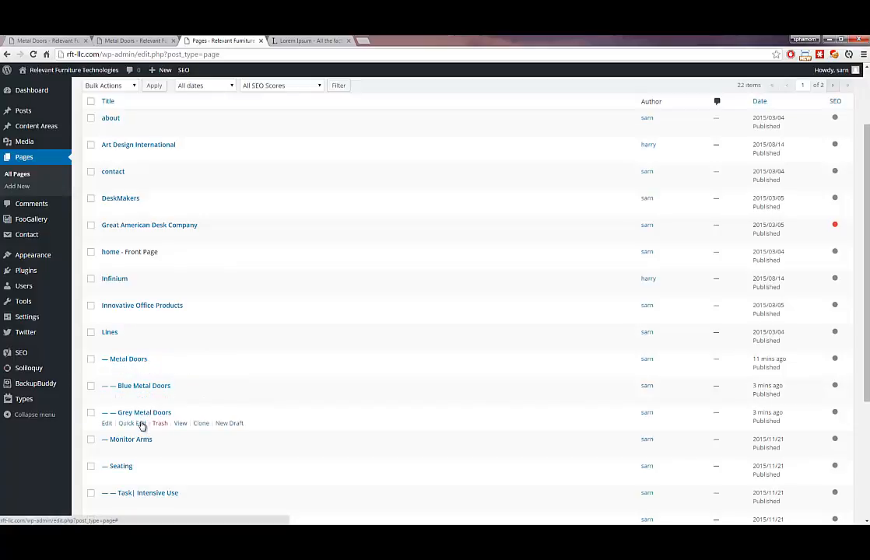
click(142, 426)
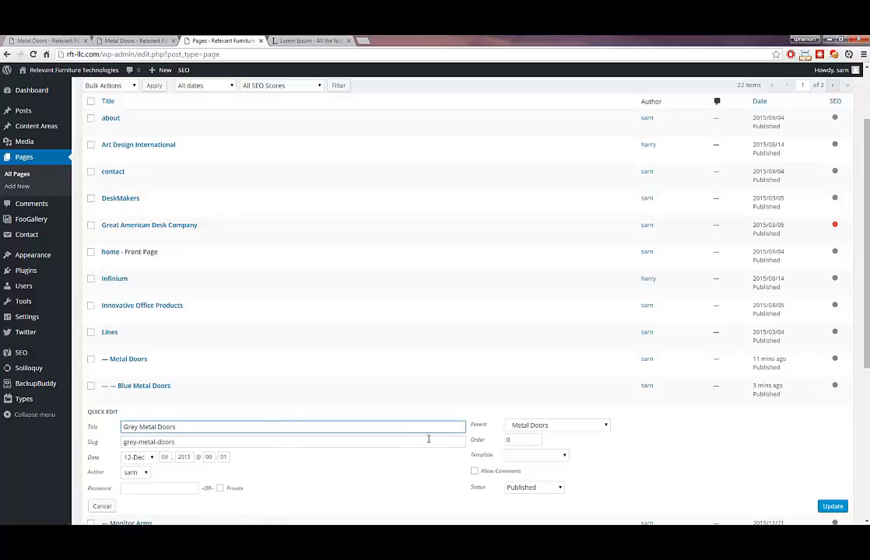
scroll(500, 417, down, 2)
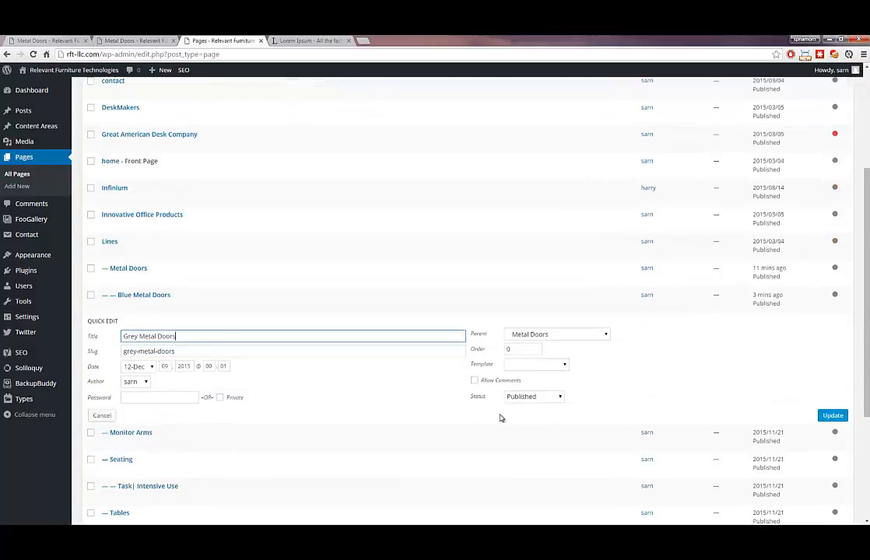
click(600, 334)
scroll(592, 385, down, 1)
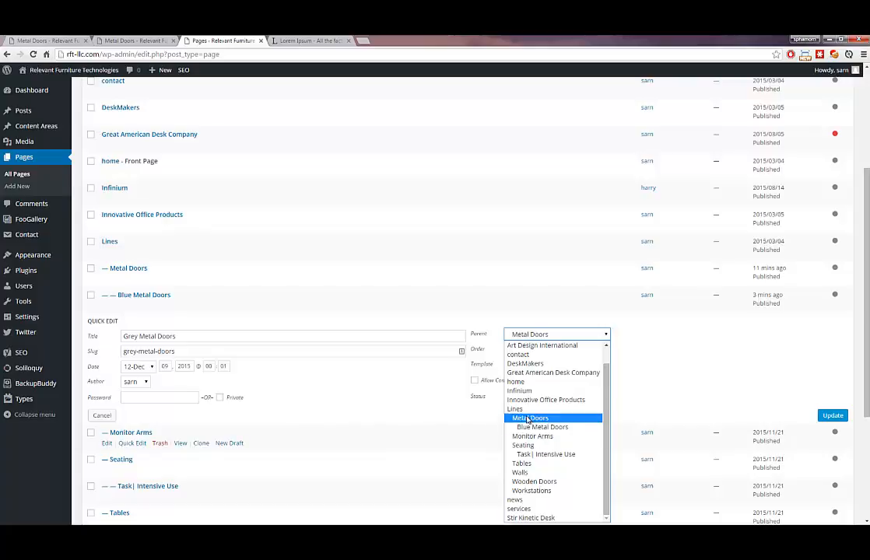
click(372, 265)
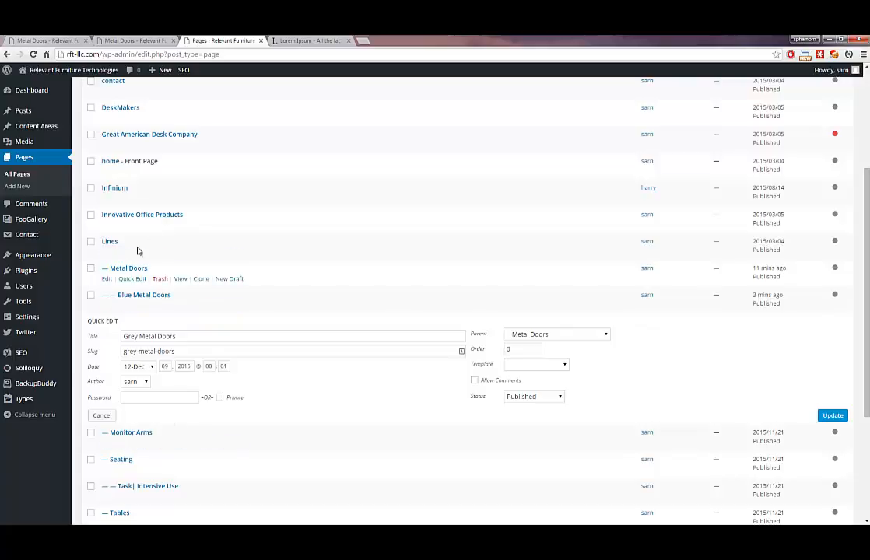
scroll(138, 250, up, 1)
scroll(126, 175, up, 1)
scroll(130, 181, down, 2)
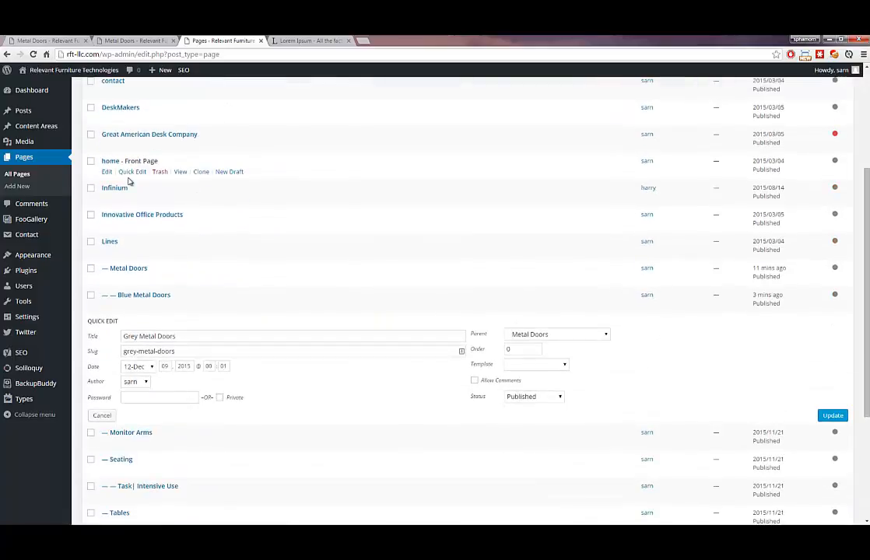
scroll(129, 180, down, 2)
click(102, 236)
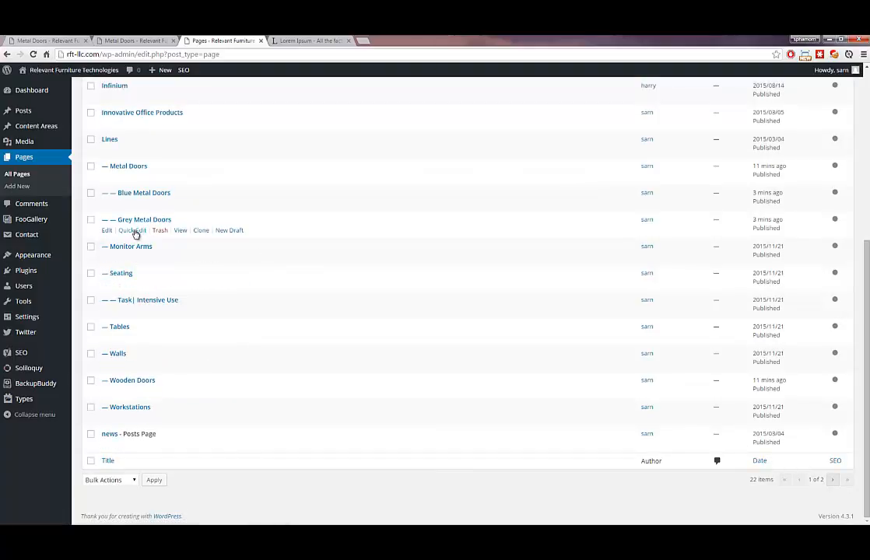
click(133, 231)
click(556, 233)
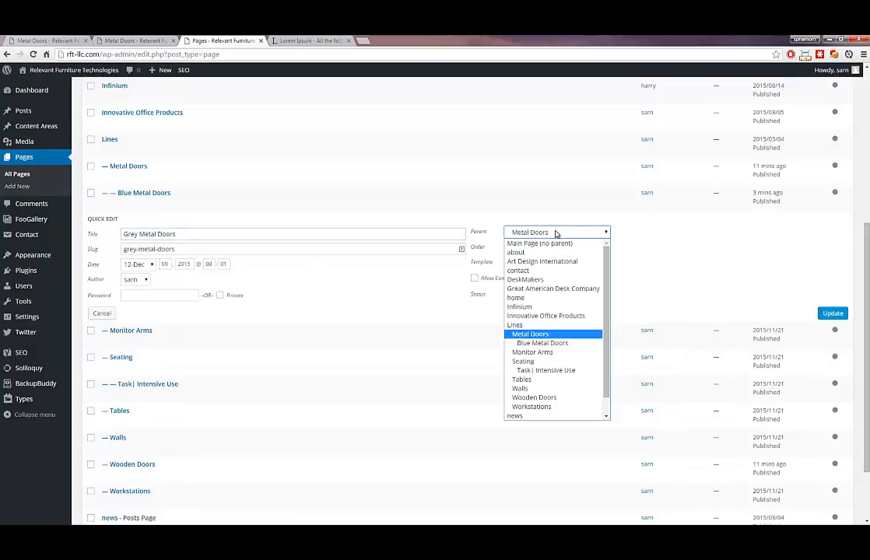
scroll(538, 343, down, 1)
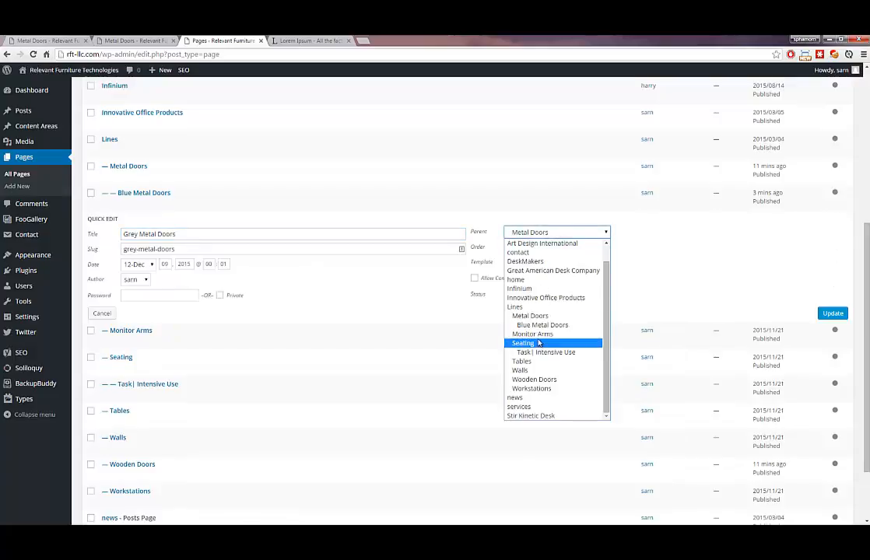
scroll(539, 343, up, 1)
click(482, 167)
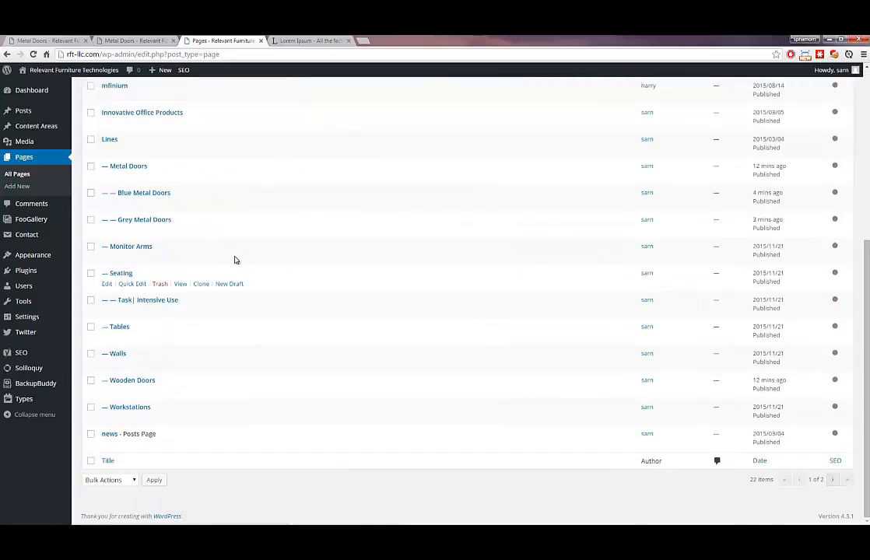
click(130, 232)
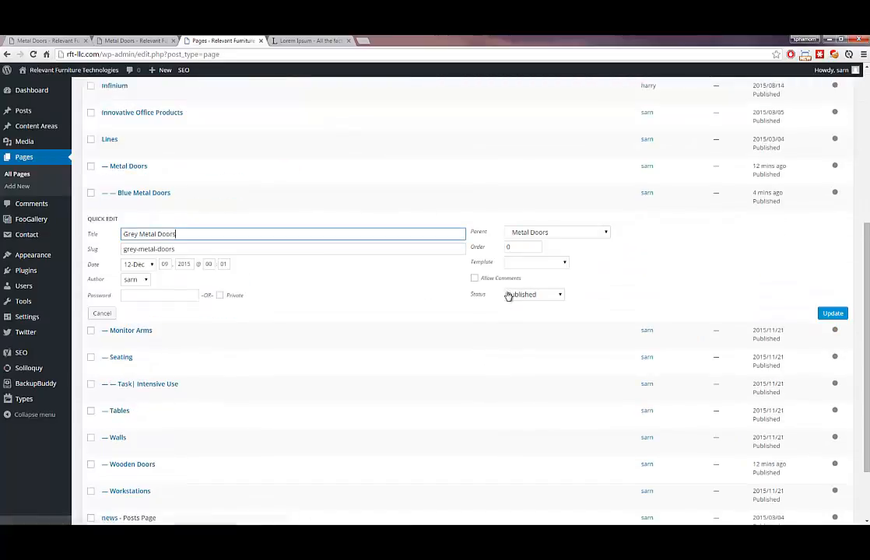
click(534, 232)
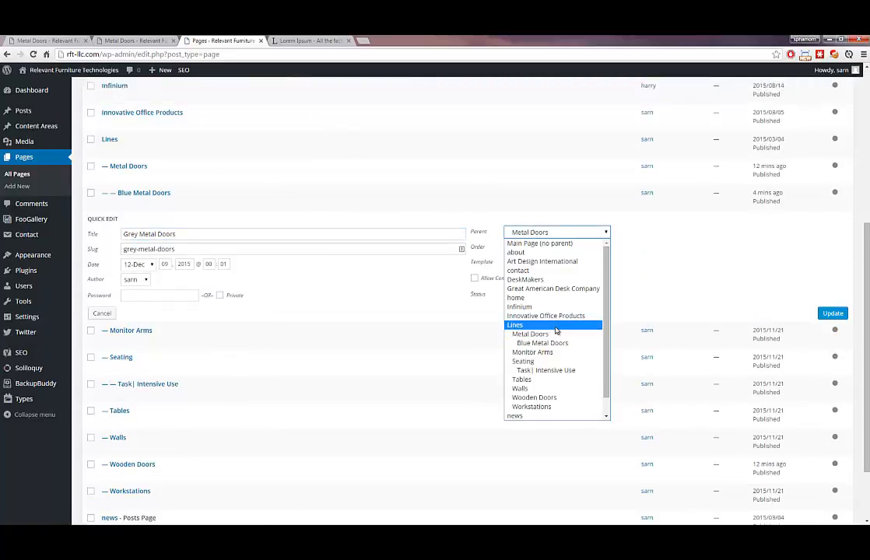
scroll(555, 330, down, 1)
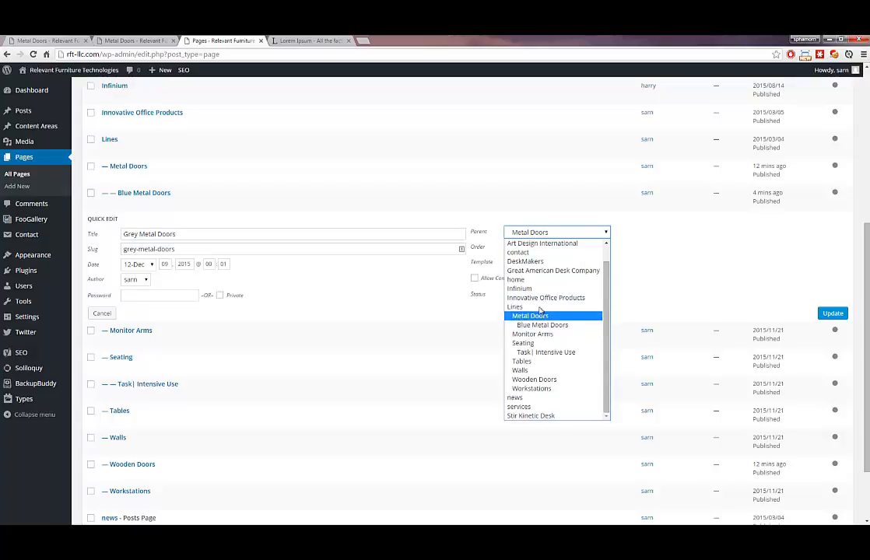
click(484, 206)
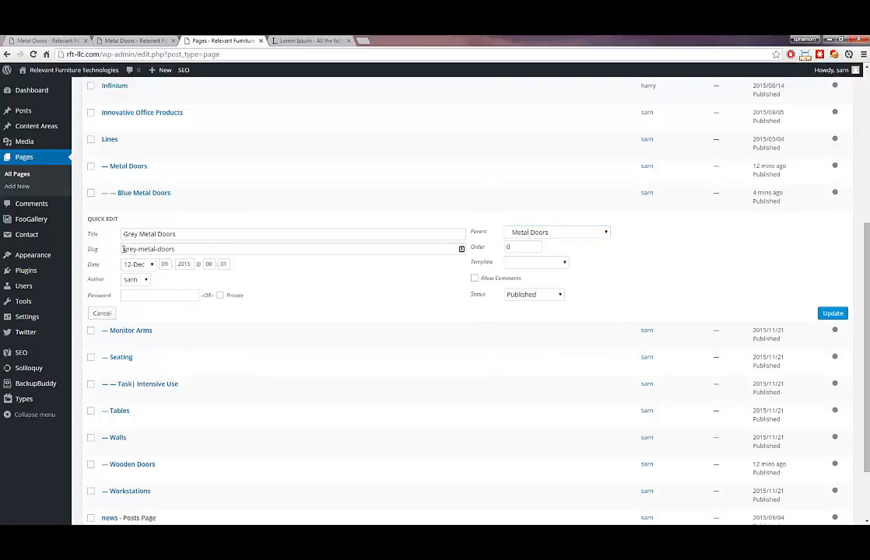
Quick-edit the Blue Metal Doors page to set its order to 1, and update it
mouse_move(140, 202)
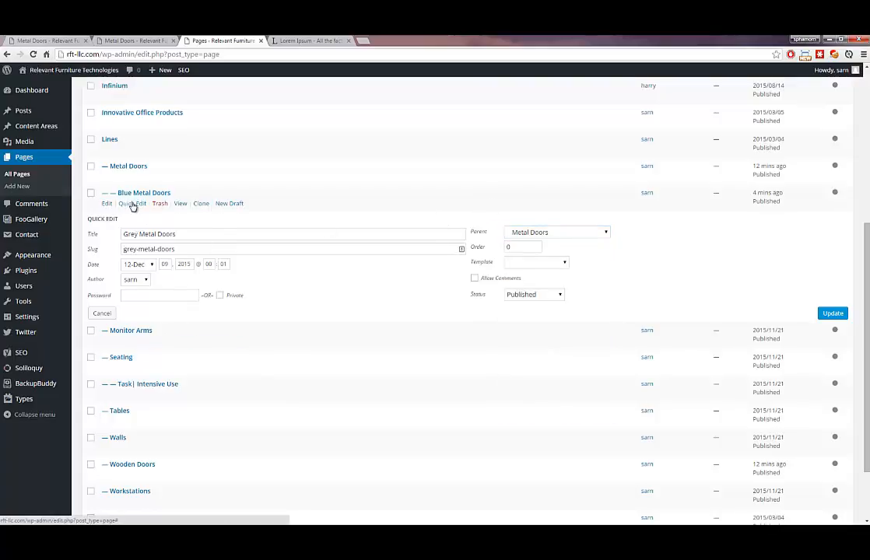
click(132, 204)
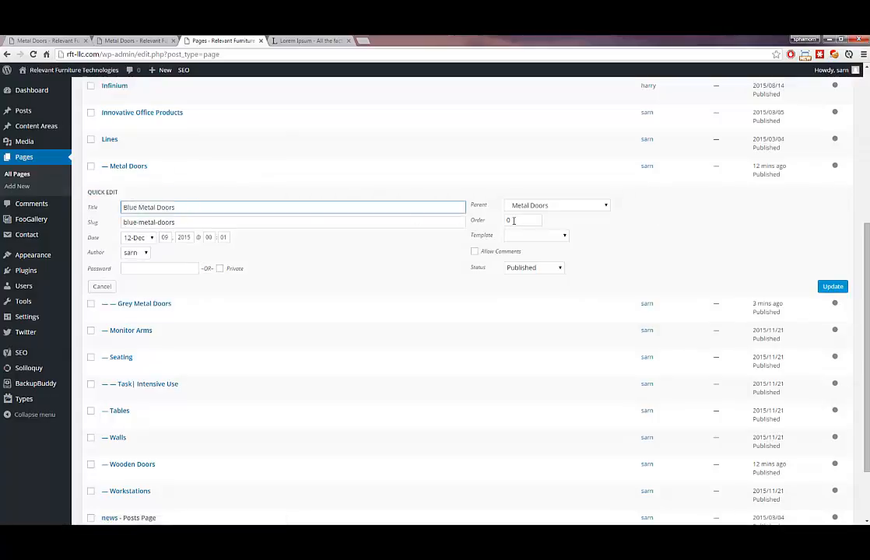
double_click(522, 221)
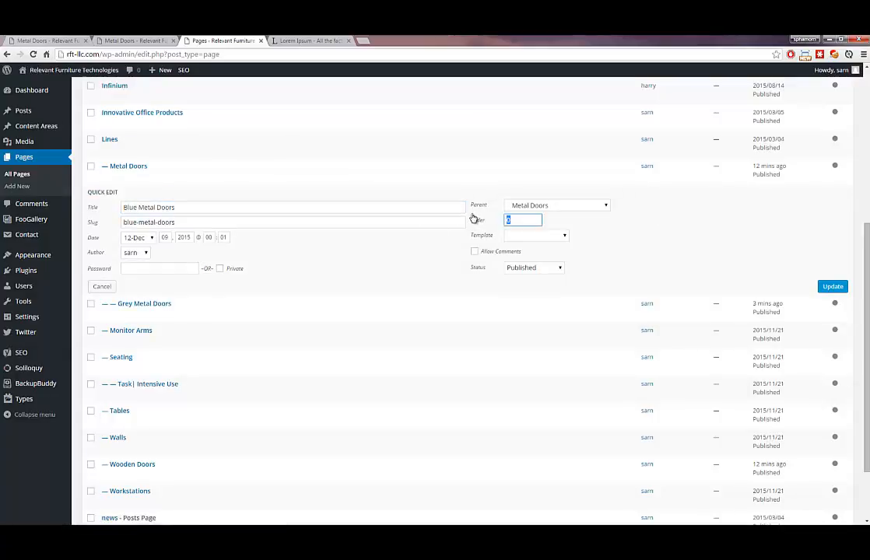
text(1)
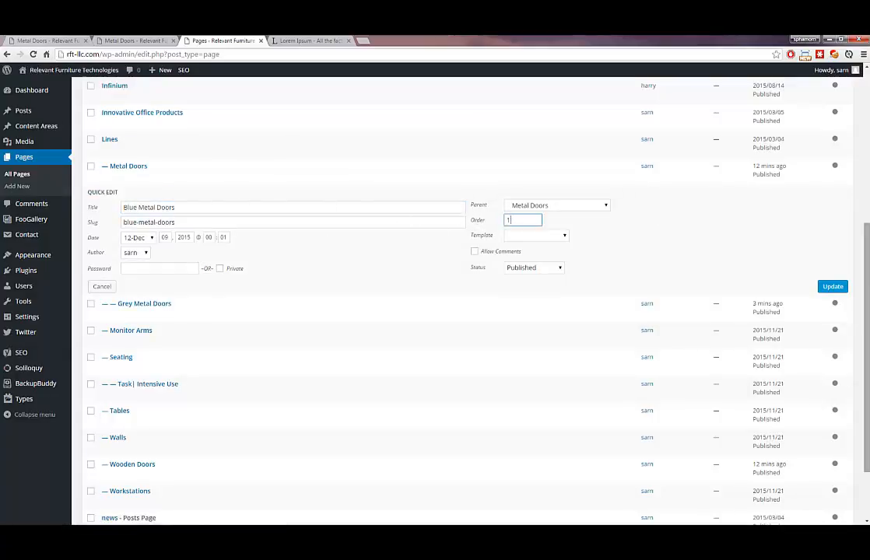
click(833, 286)
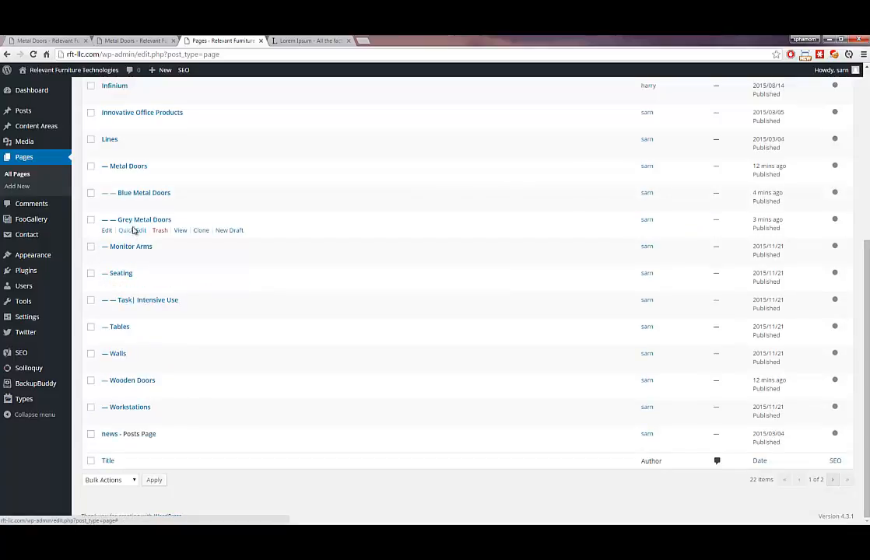
Quick-edit the Grey Metal Doors page to set its order to 2, and update it
click(132, 231)
double_click(519, 246)
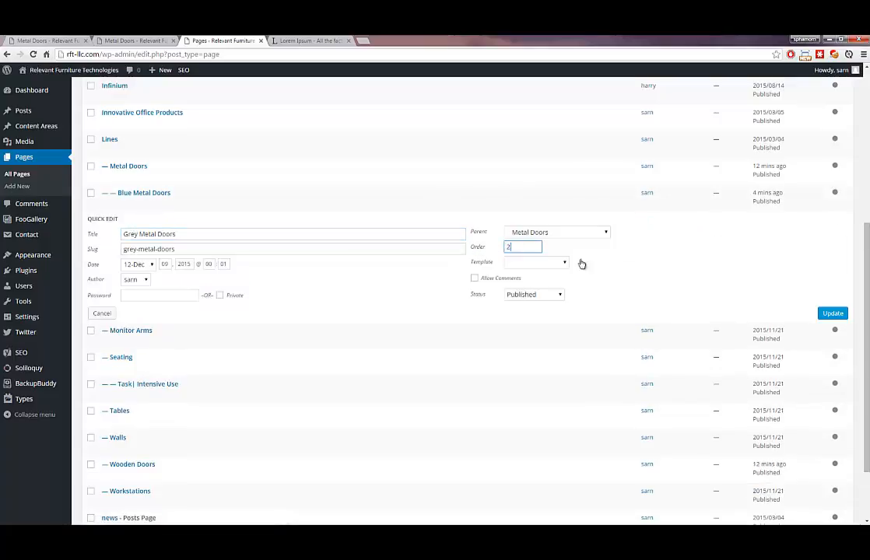
text(2)
click(832, 314)
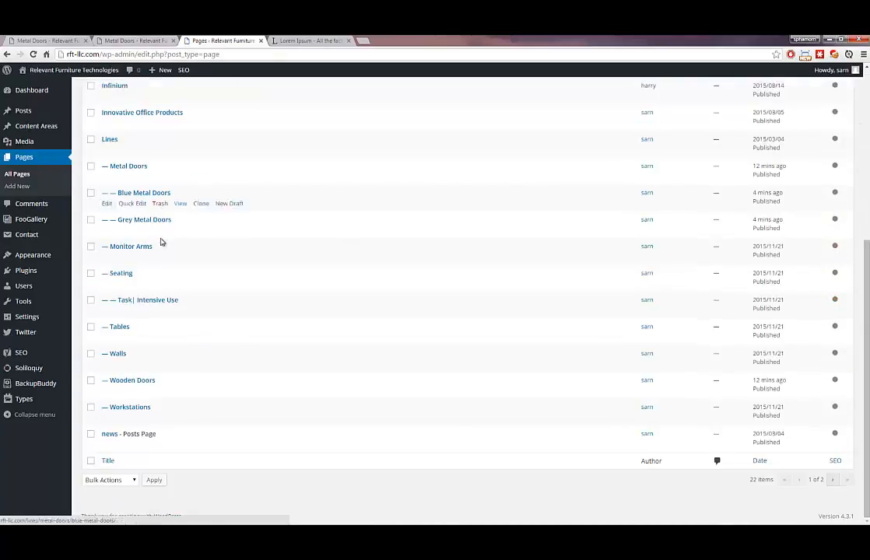
Review the parent choices in the Grey Metal Doors quick-edit settings, and reload the pages list to check the nesting
click(132, 230)
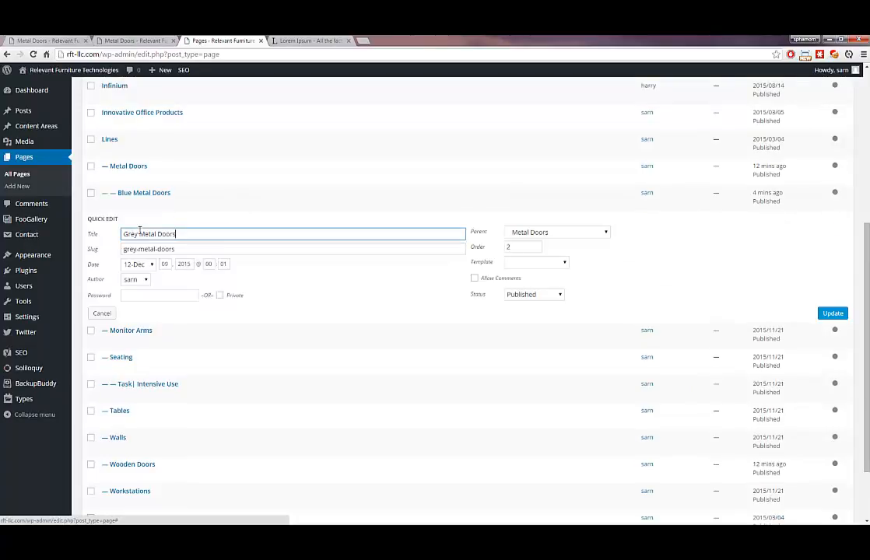
click(557, 232)
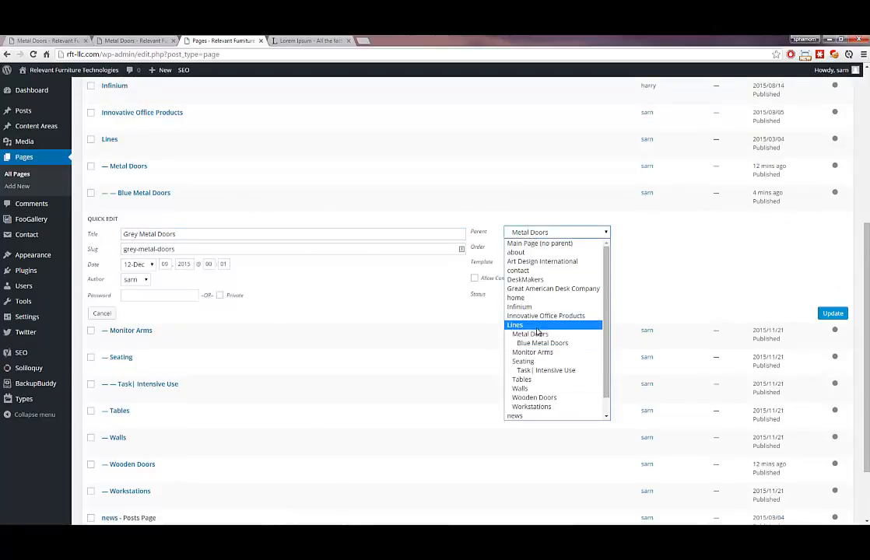
scroll(544, 292, down, 1)
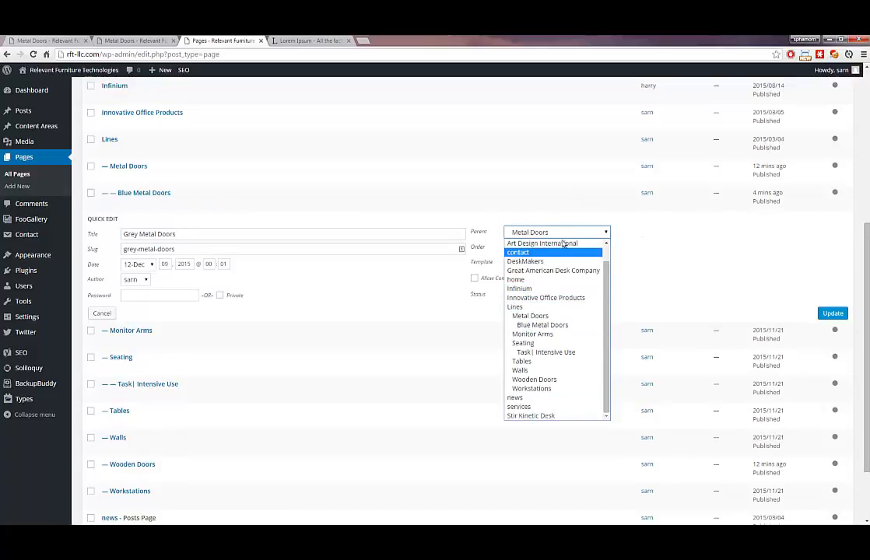
click(518, 192)
scroll(517, 192, down, 1)
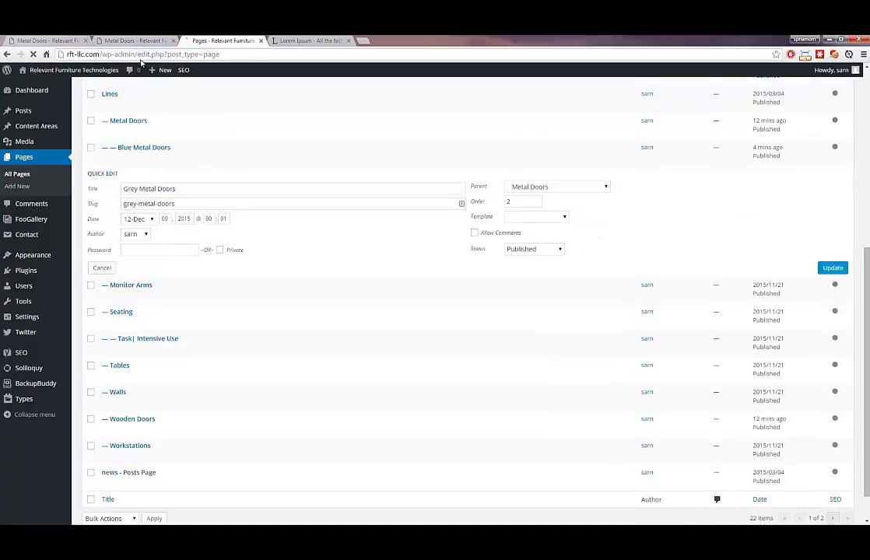
click(25, 157)
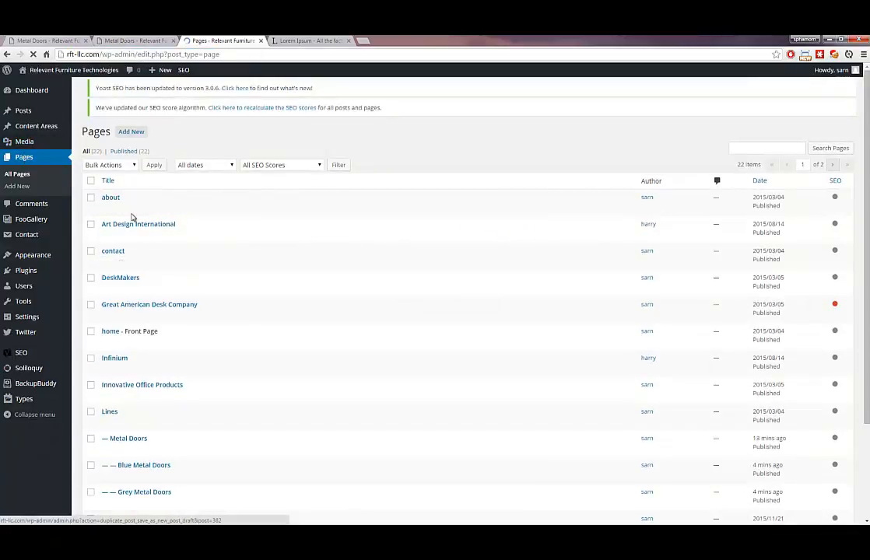
scroll(146, 312, down, 2)
scroll(132, 308, down, 1)
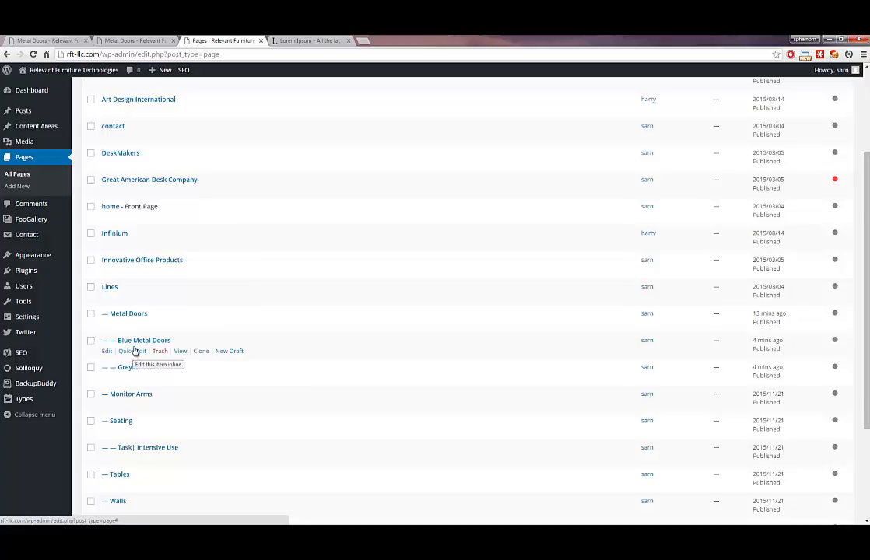
View the live site's home page and open the Metal Doors page from its products menu
click(101, 40)
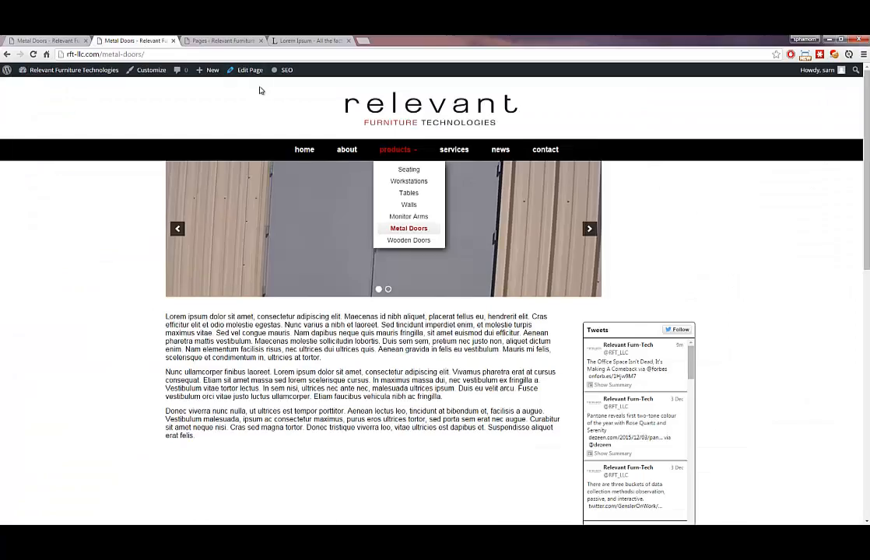
click(208, 39)
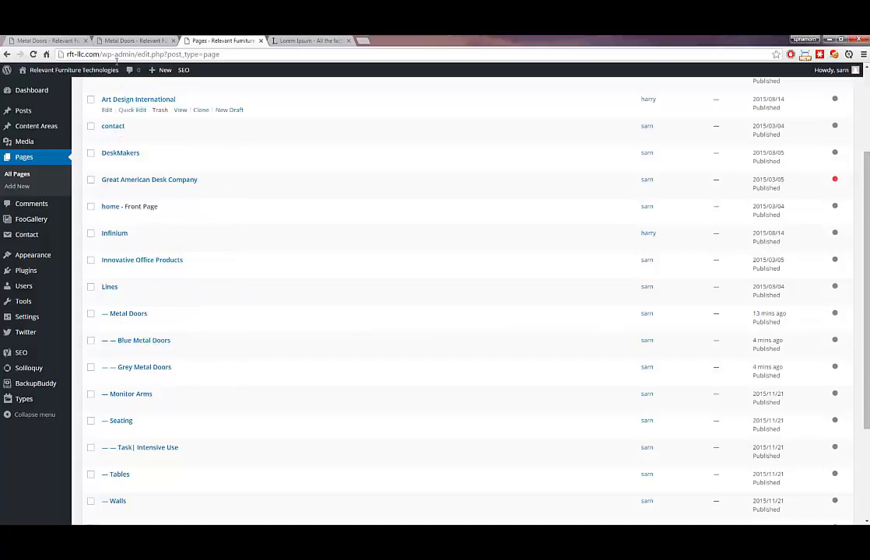
click(95, 39)
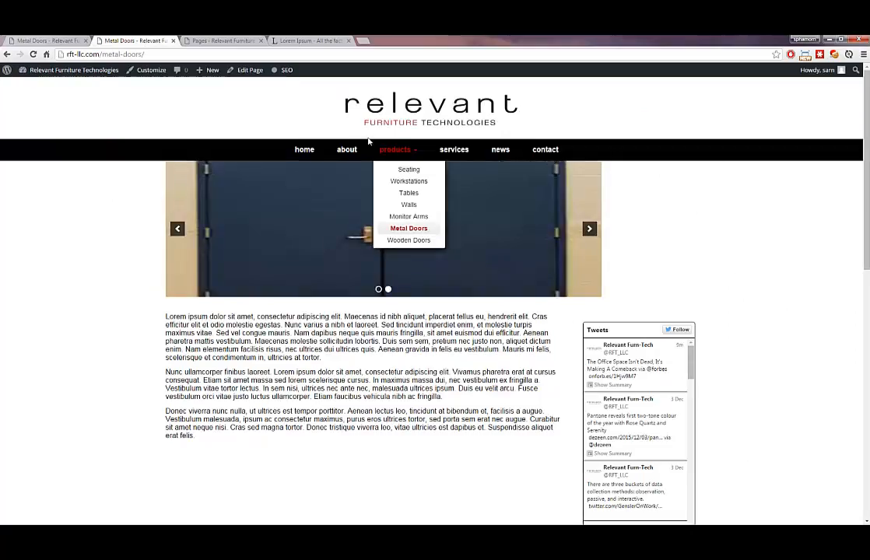
click(182, 126)
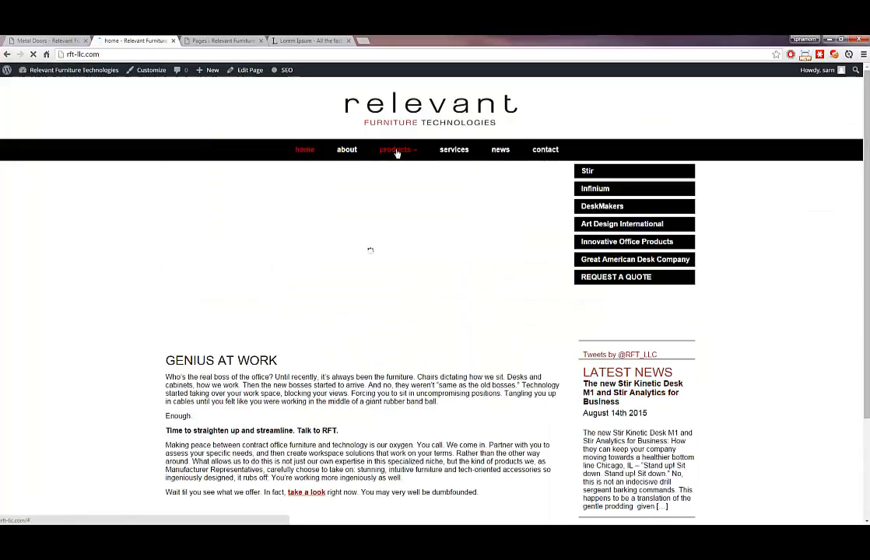
mouse_move(395, 150)
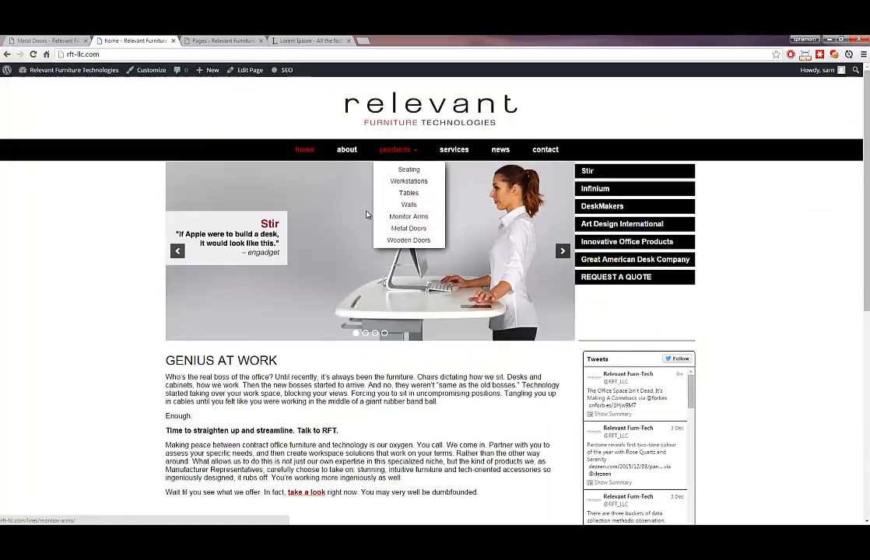
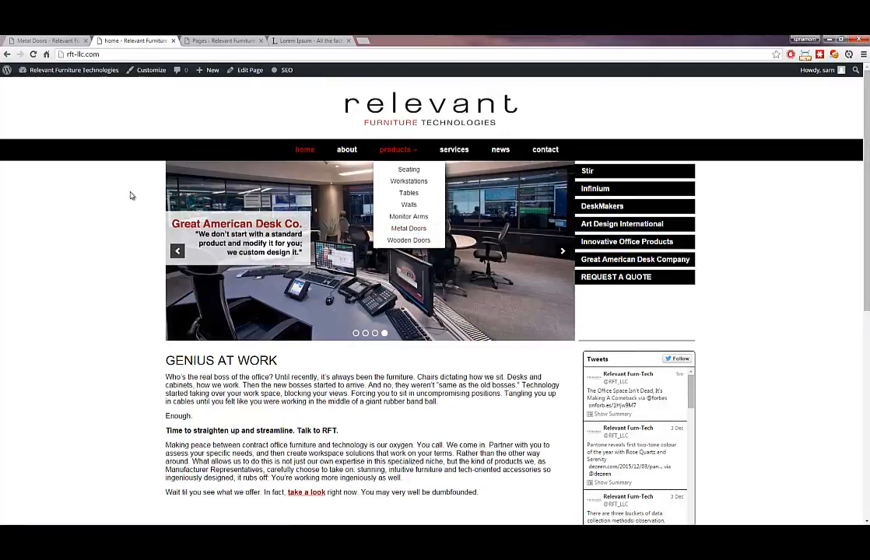
click(402, 227)
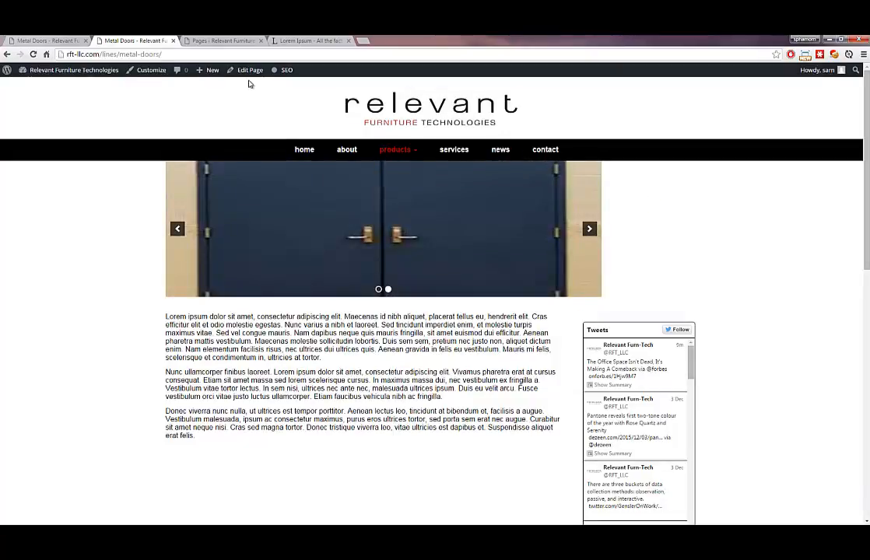
Return to the site admin and publish a new content area titled "METAL DOORS :: RIGHT OF SLIDER"
click(211, 40)
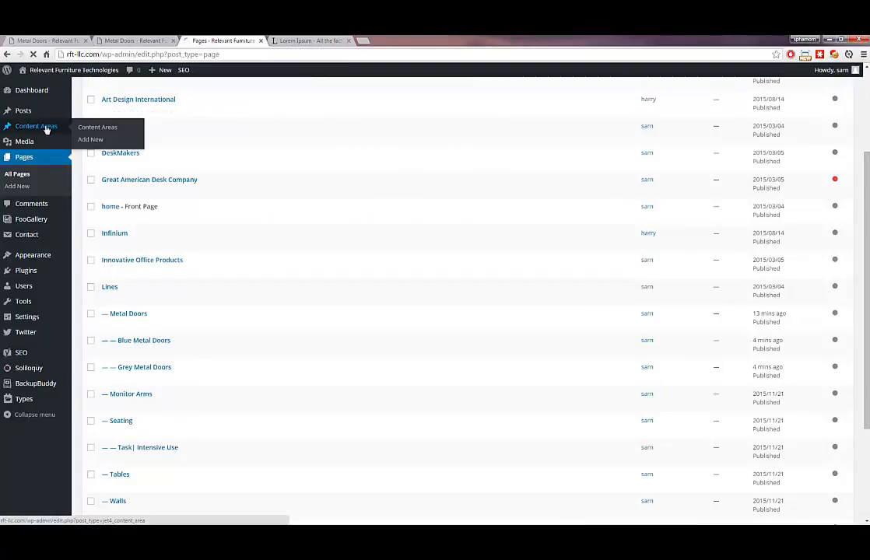
click(44, 128)
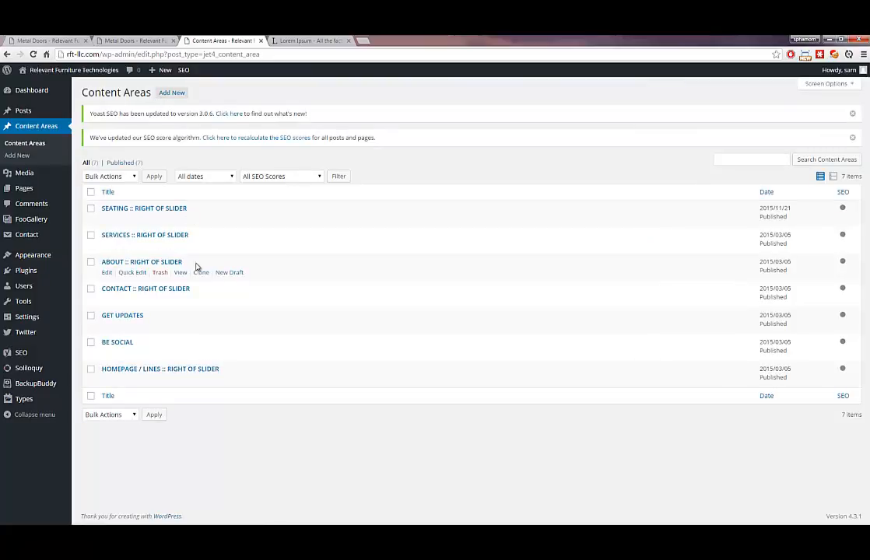
drag(196, 265, 126, 266)
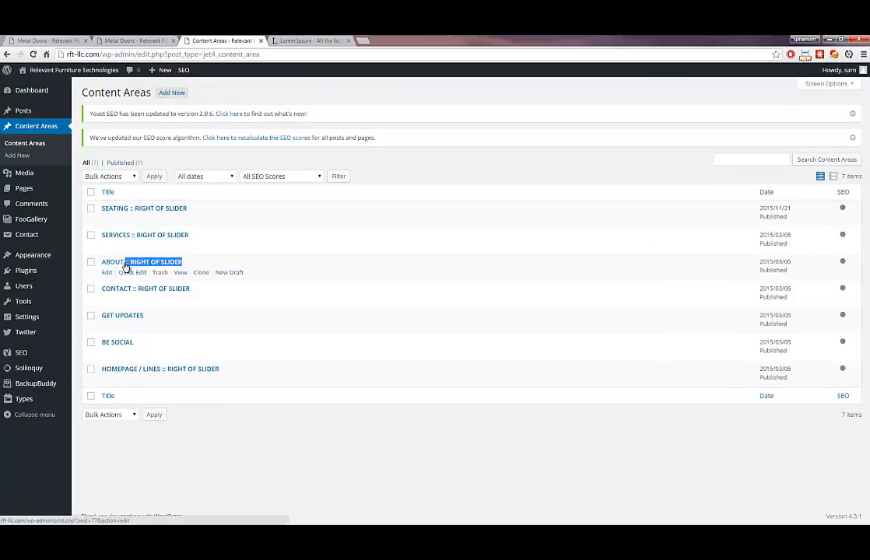
click(177, 95)
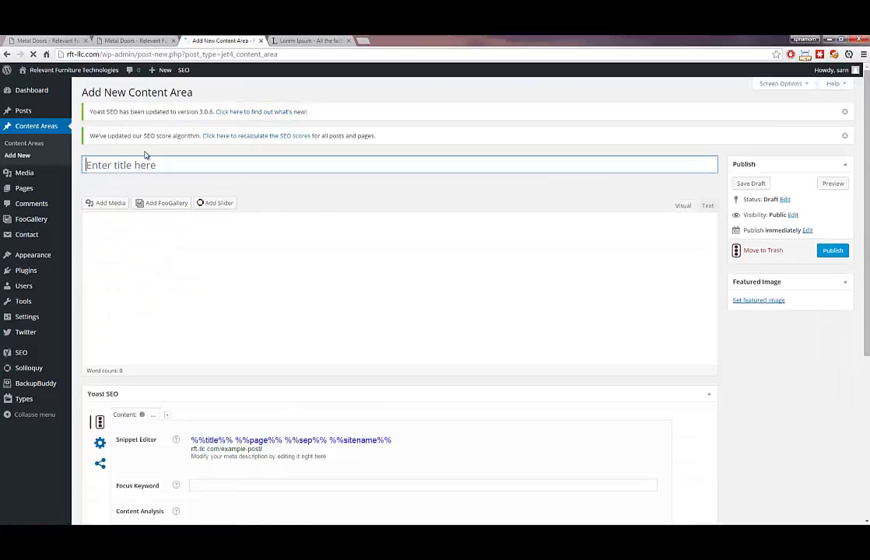
text(METAL)
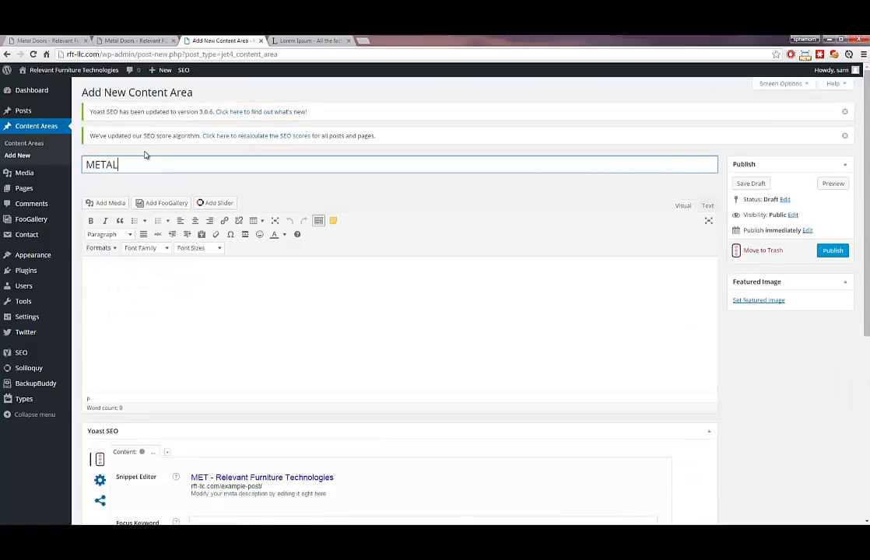
text( DOORS :)
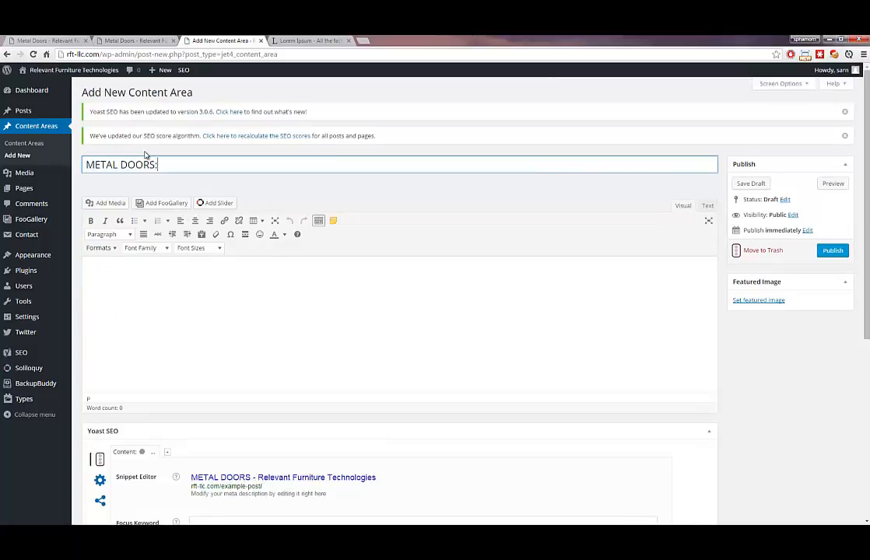
text(: RIGHT OF SLIDER)
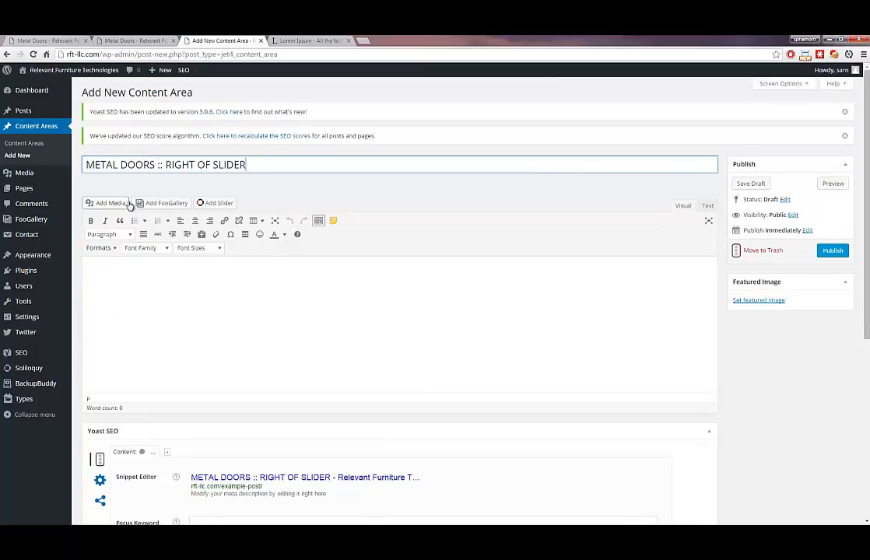
click(146, 279)
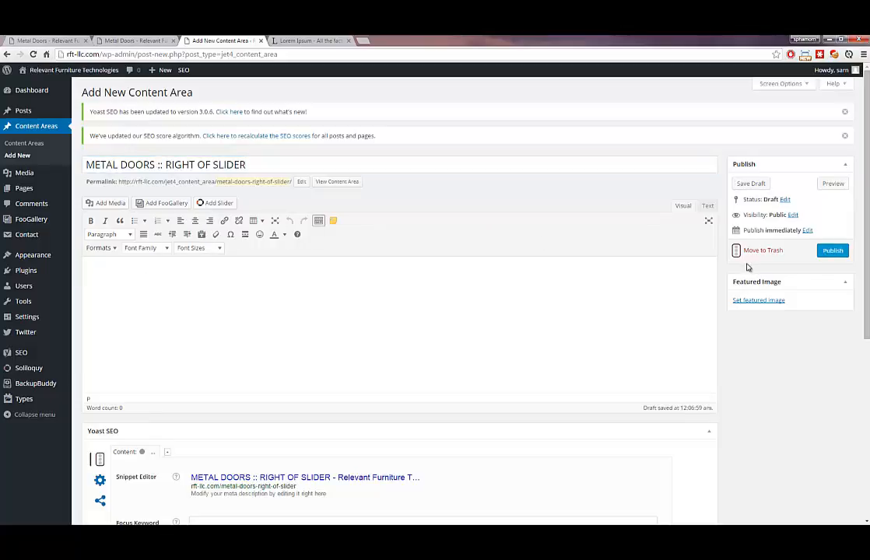
click(831, 251)
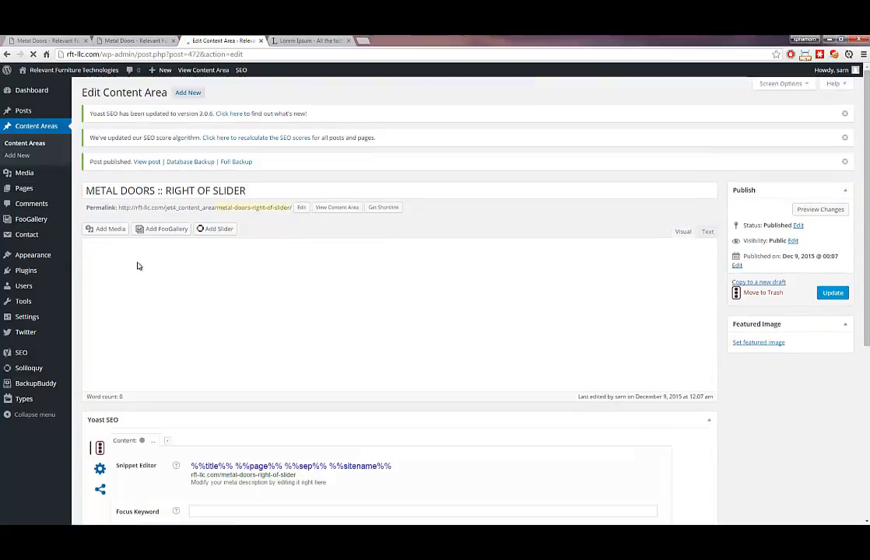
Add a bulleted list to the content area with the items "Blue Metal Doors" and "Grey Metal Doors"
click(133, 297)
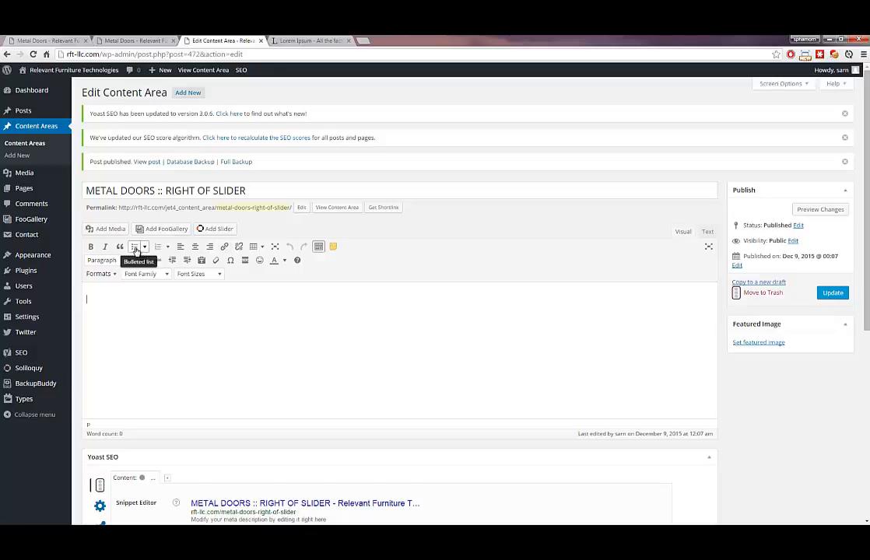
click(134, 247)
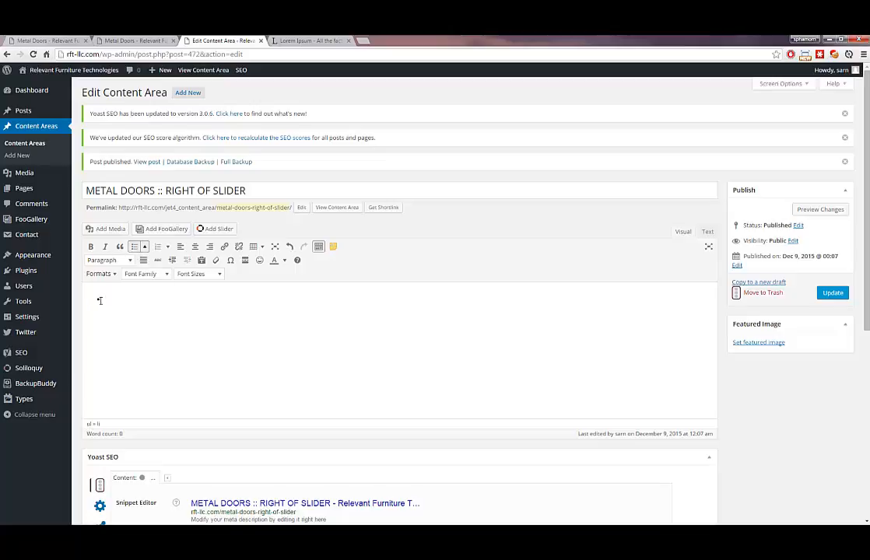
text(bLU)
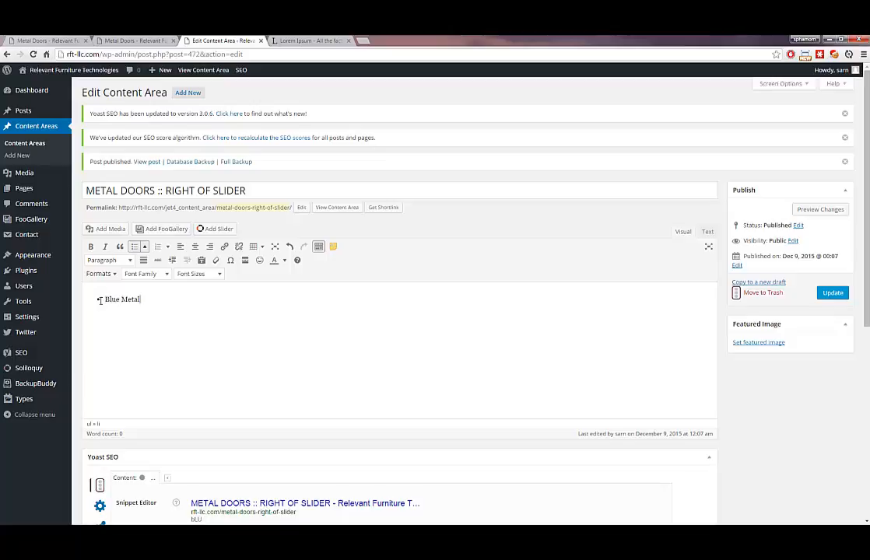
key(Return)
text(Grey Metal Doors)
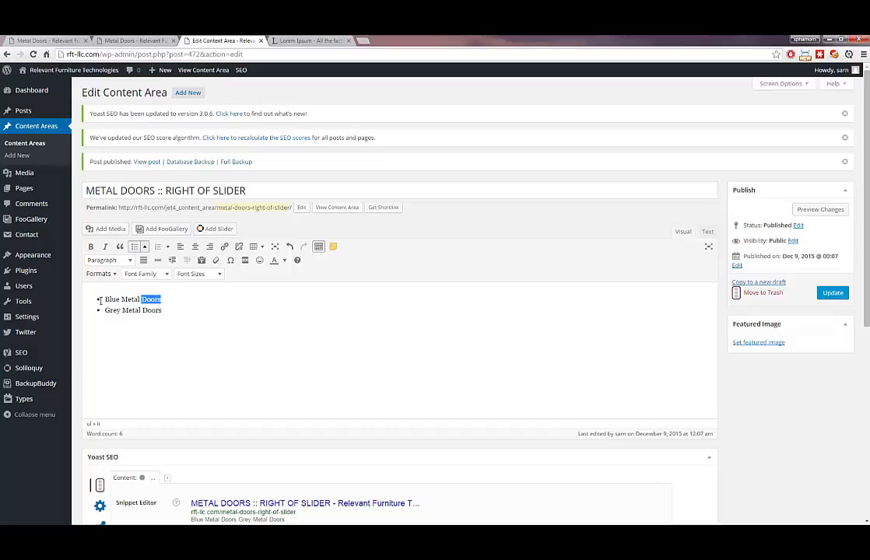
Remove the word "Metal" from both list items so they read "Blue Doors" and "Grey Doors"
key(Left)
key(BackSpace)
key(Down)
key(shift+Right)
key(shift+Right)
key(shift+Right)
key(BackSpace)
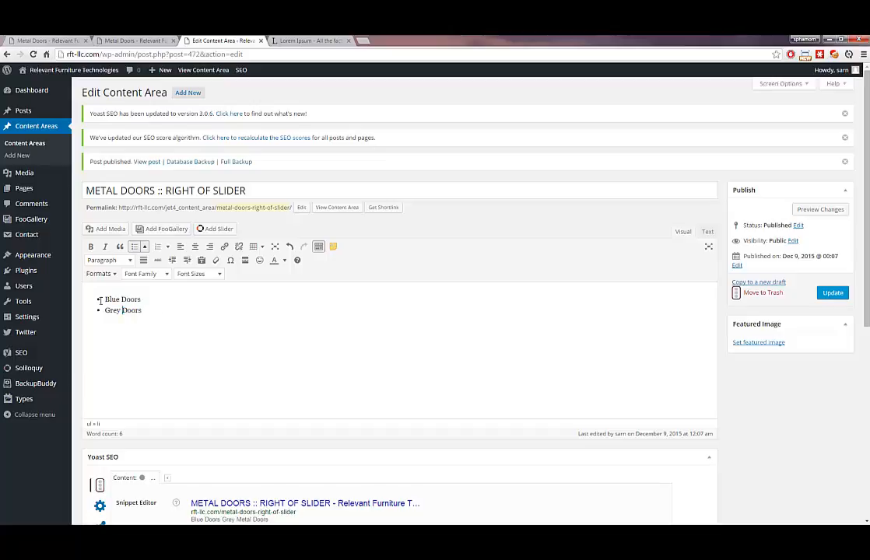
Link the "Blue Doors" list item to the existing Blue Metal Doors page
drag(146, 300, 114, 298)
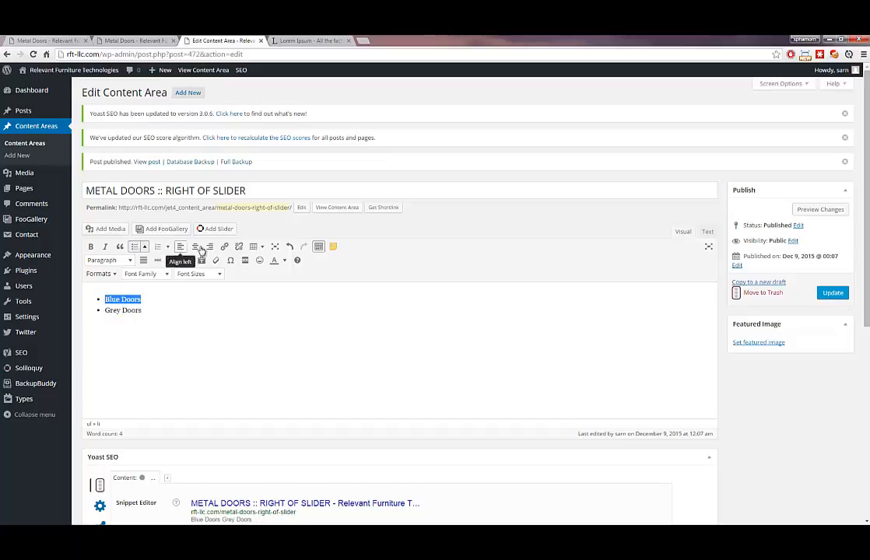
click(225, 246)
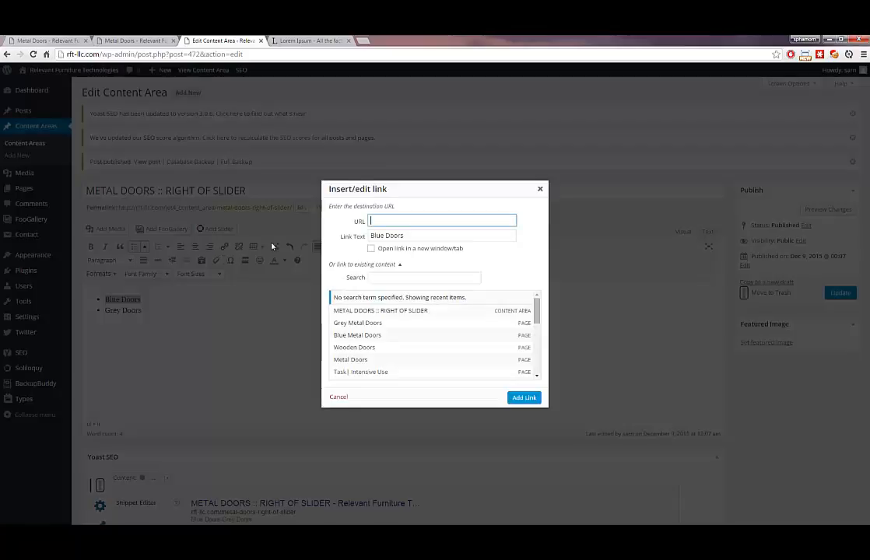
click(365, 337)
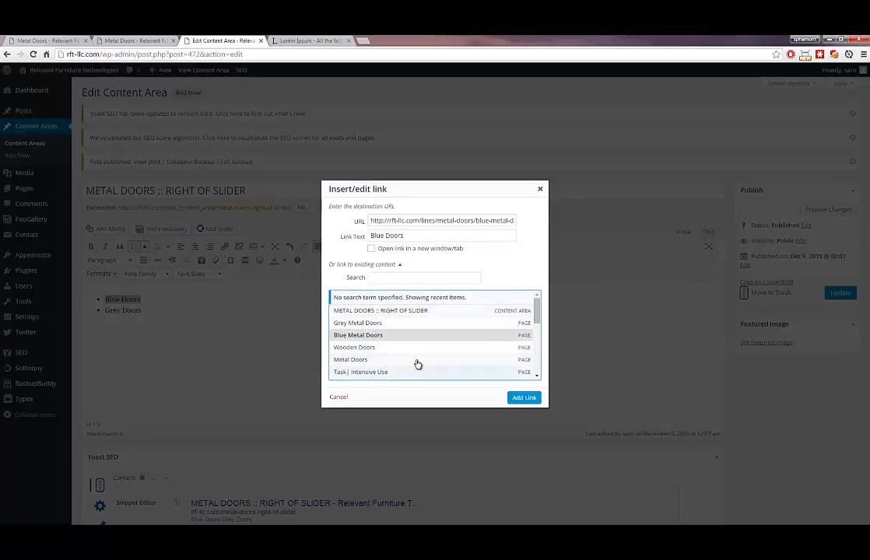
click(522, 397)
Link the "Grey Doors" list item to the existing Grey Metal Doors page and update the content area
drag(145, 313, 115, 310)
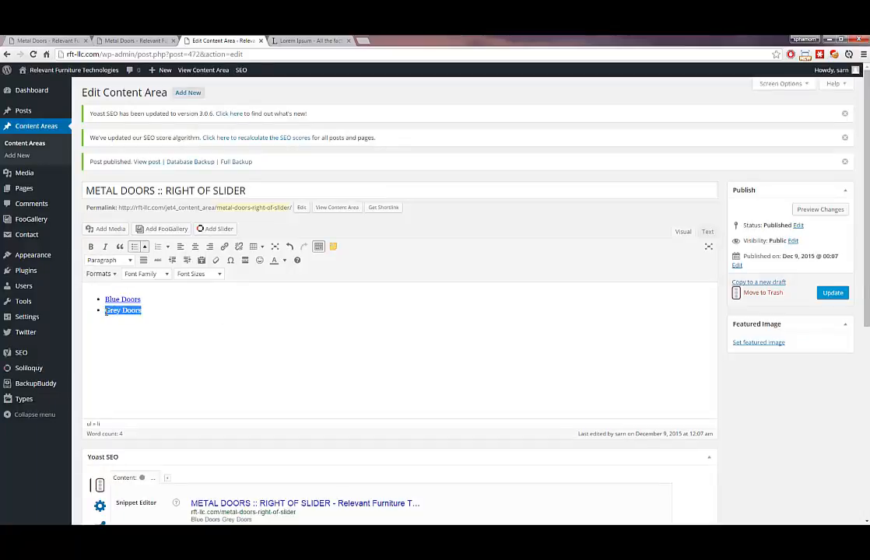
click(224, 247)
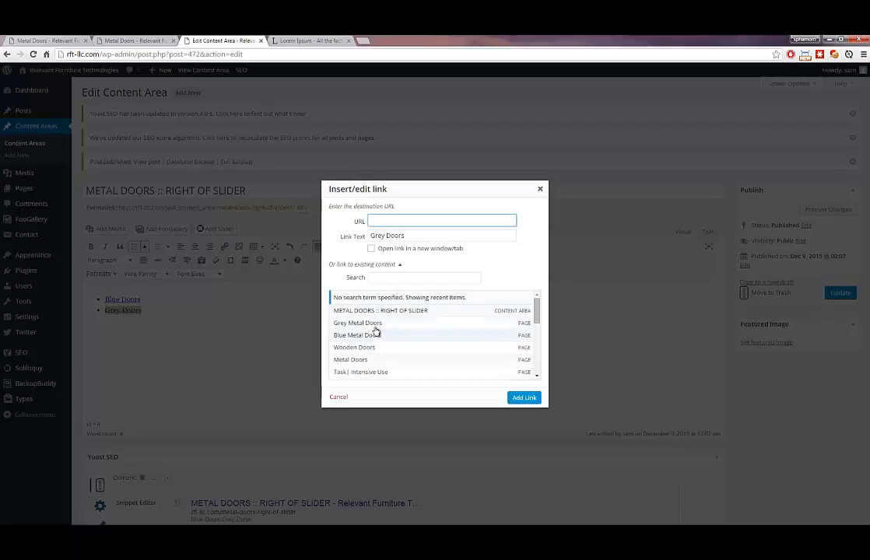
click(478, 325)
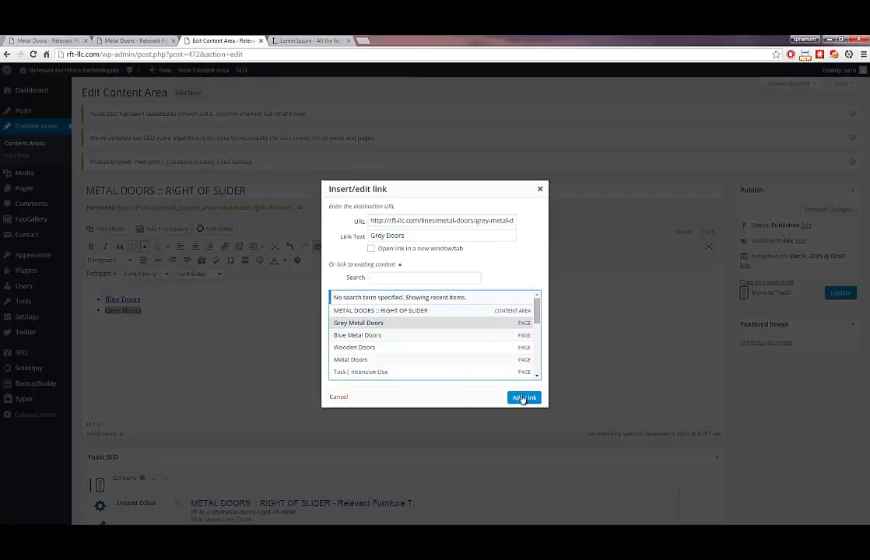
click(523, 398)
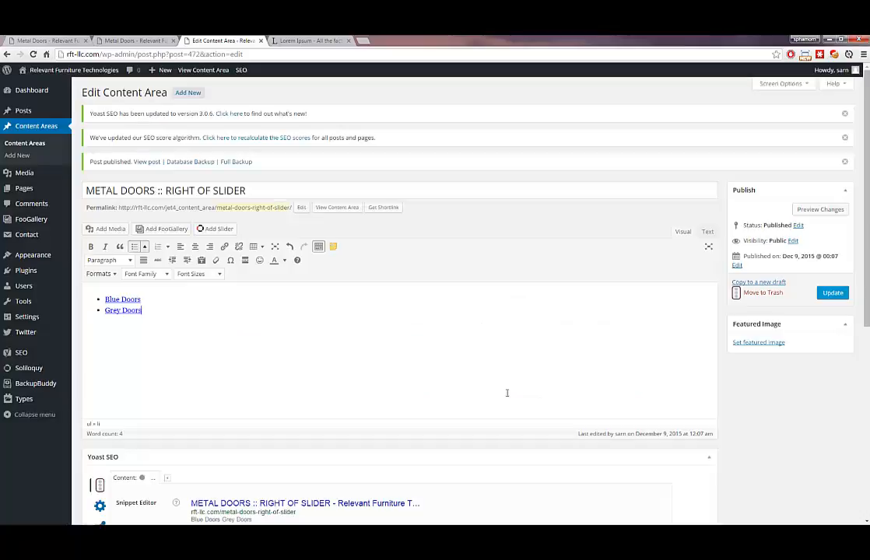
click(832, 293)
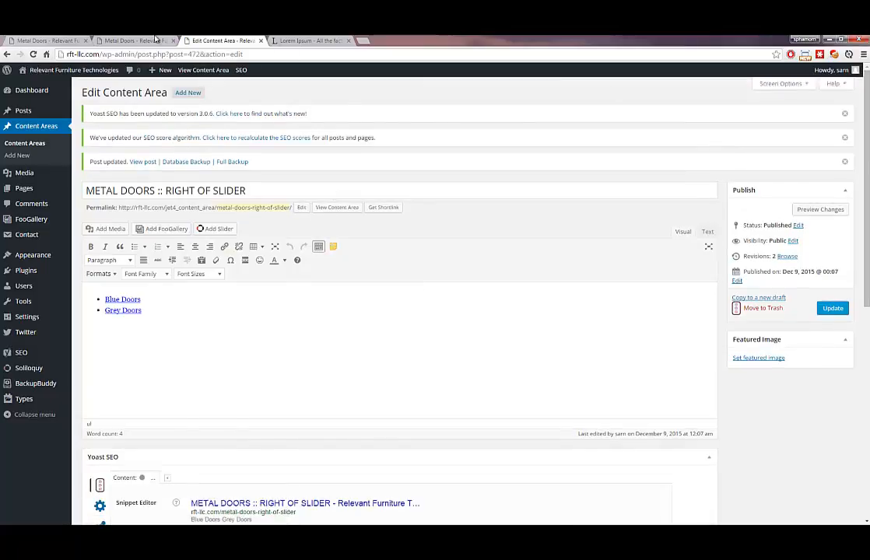
Reload the live Metal Doors page to check for the new content area
click(155, 38)
click(176, 54)
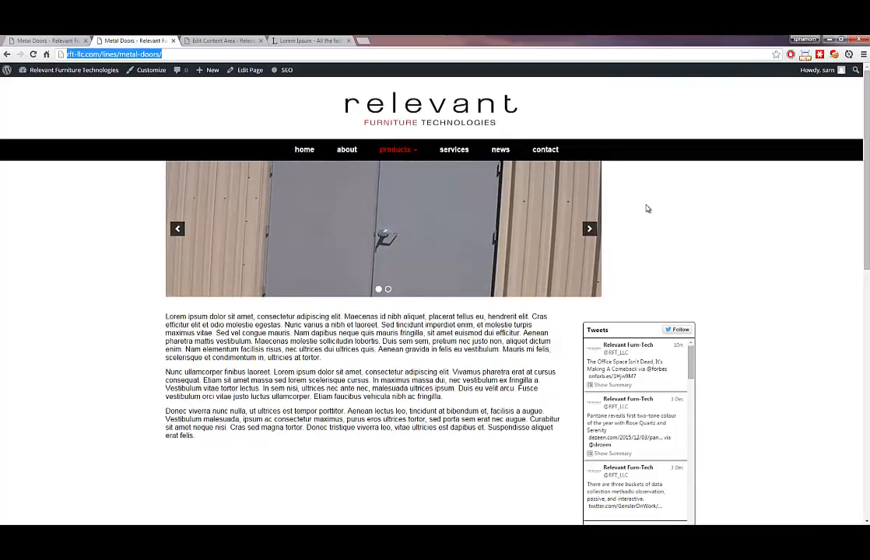
key(Return)
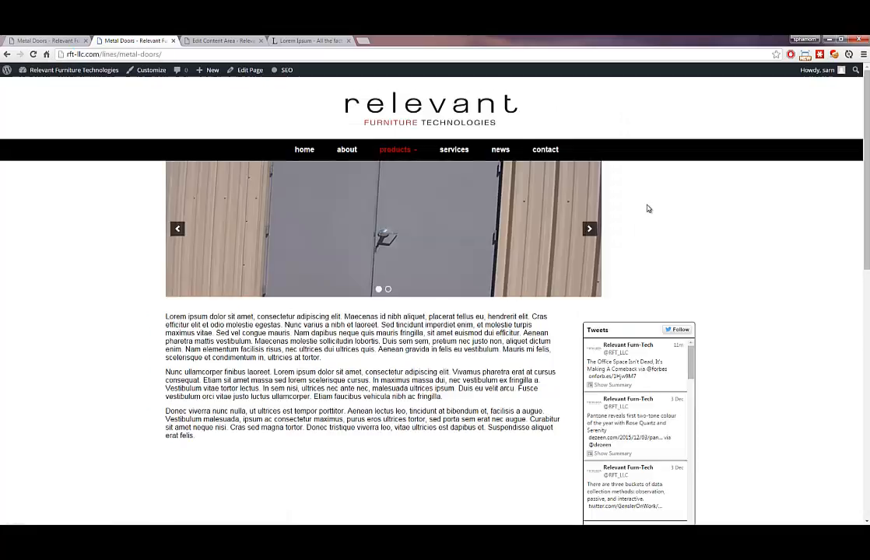
Return to the site admin and add a Content Area widget showing "METAL DOORS :: RIGHT OF SLIDER" as the last item in the Sidebar
click(236, 39)
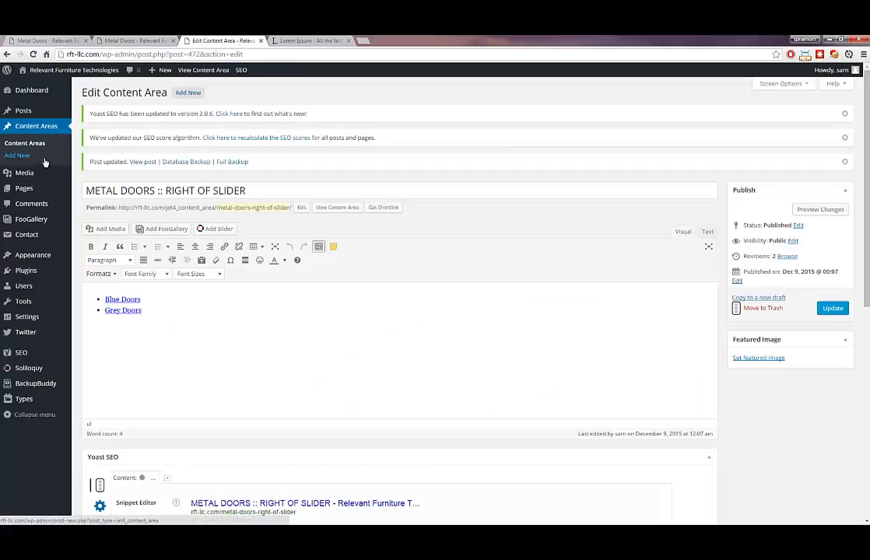
mouse_move(44, 259)
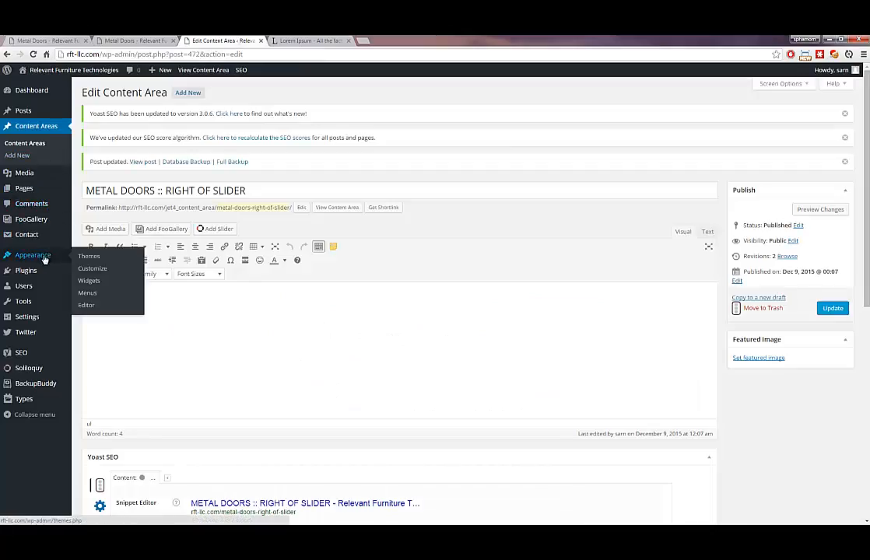
click(94, 258)
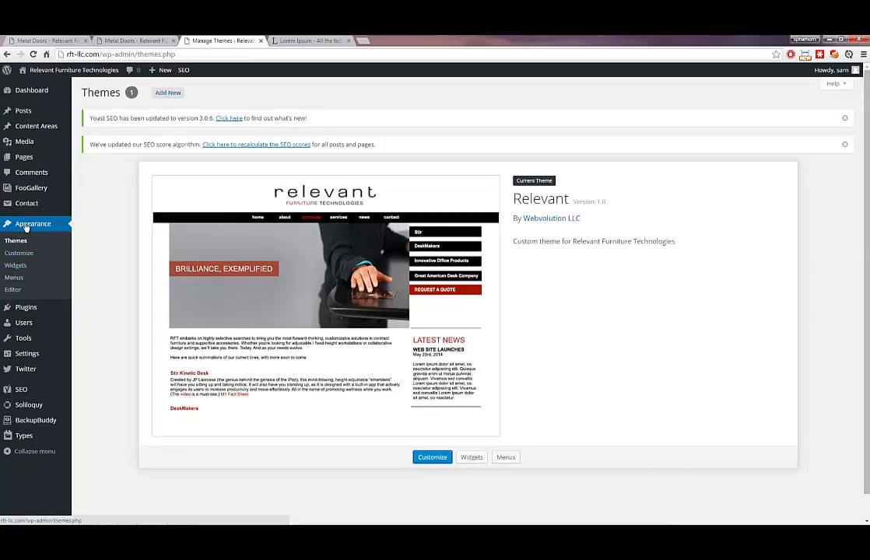
click(16, 265)
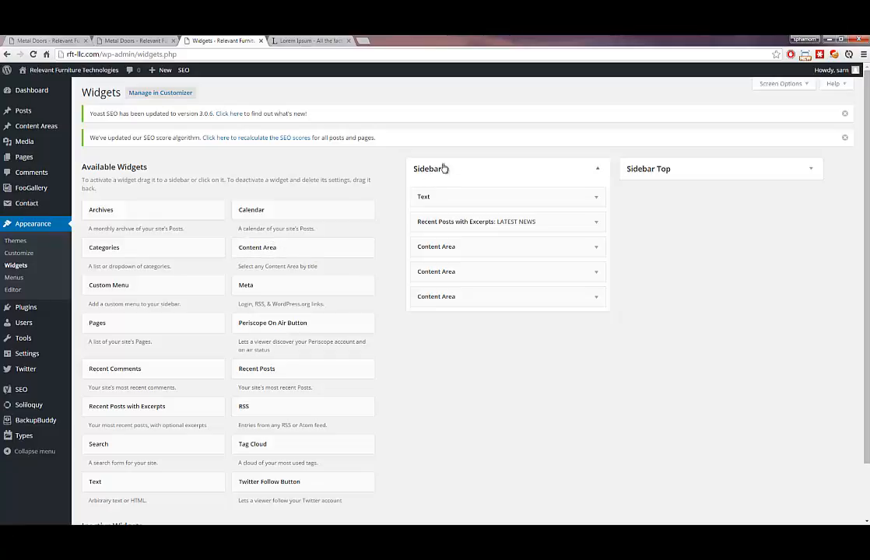
click(596, 169)
click(597, 170)
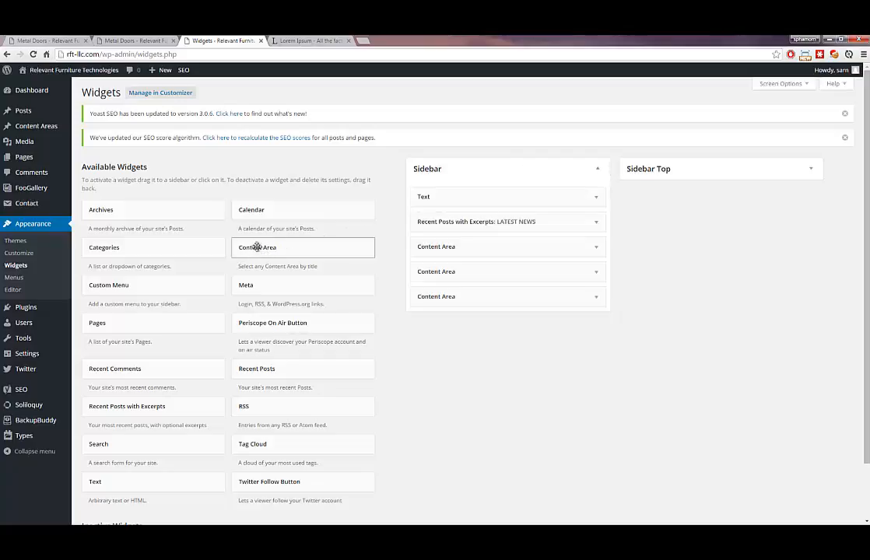
drag(255, 248, 434, 320)
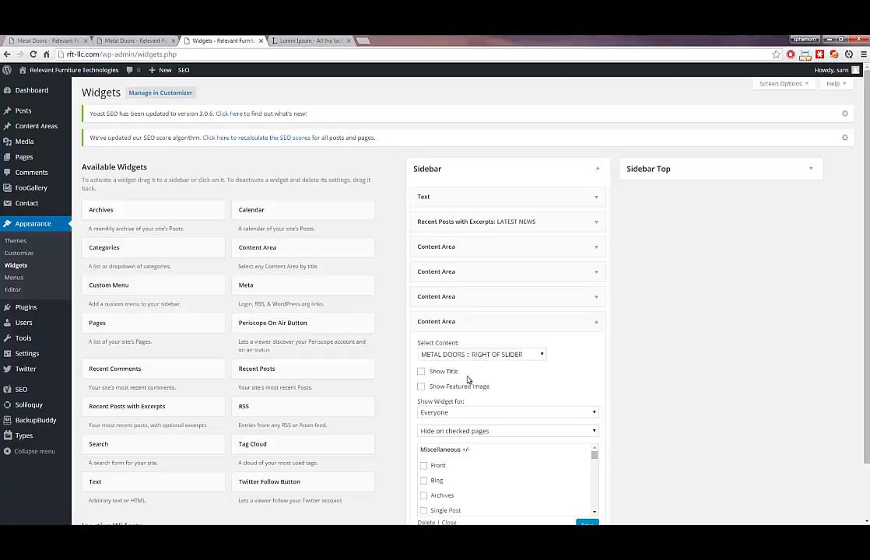
Keep the new Content Area widget visible for Everyone and set it to "Show on checked pages"
scroll(487, 401, down, 1)
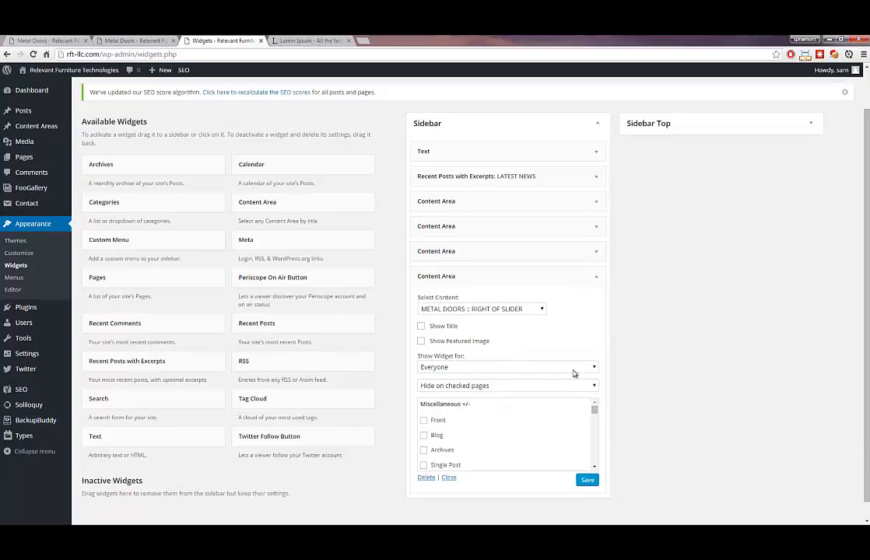
click(490, 367)
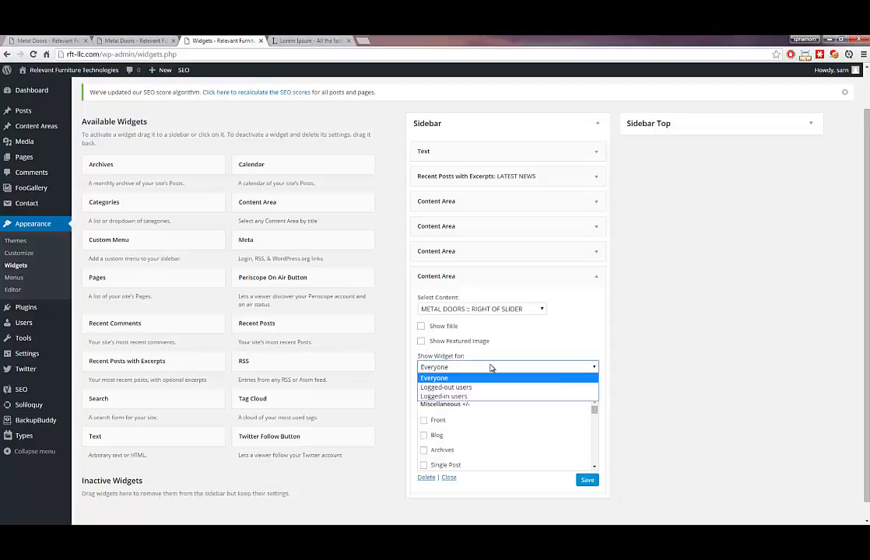
click(536, 350)
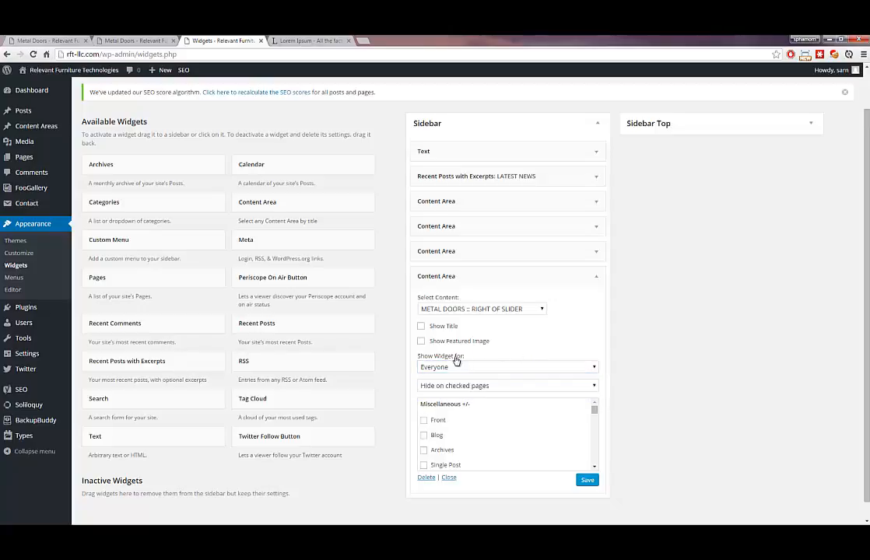
click(490, 386)
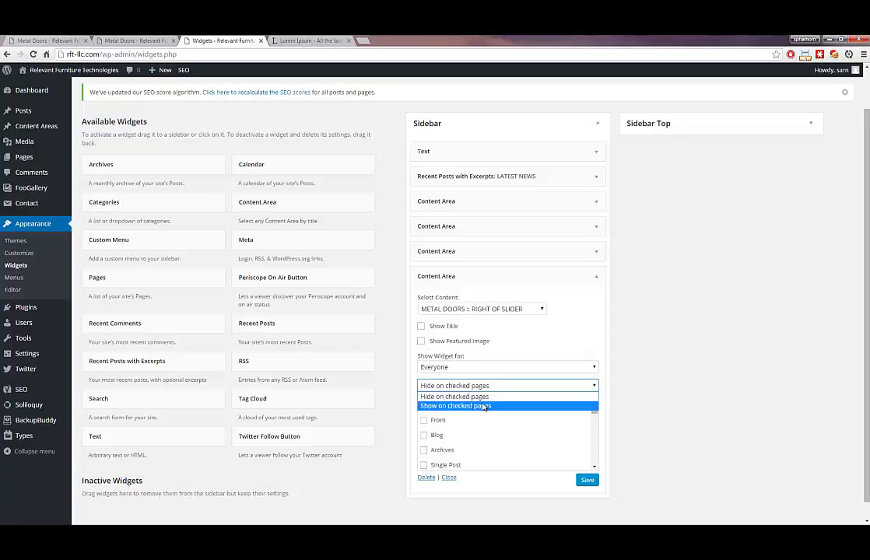
click(484, 406)
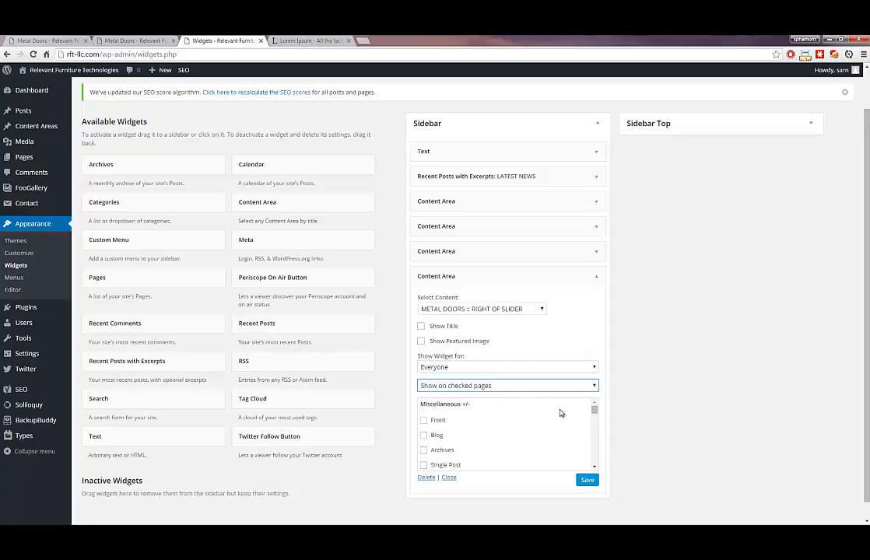
Check the live page's address, mark Metal Doors under Lines as the page that shows the widget, and save the widget
click(138, 40)
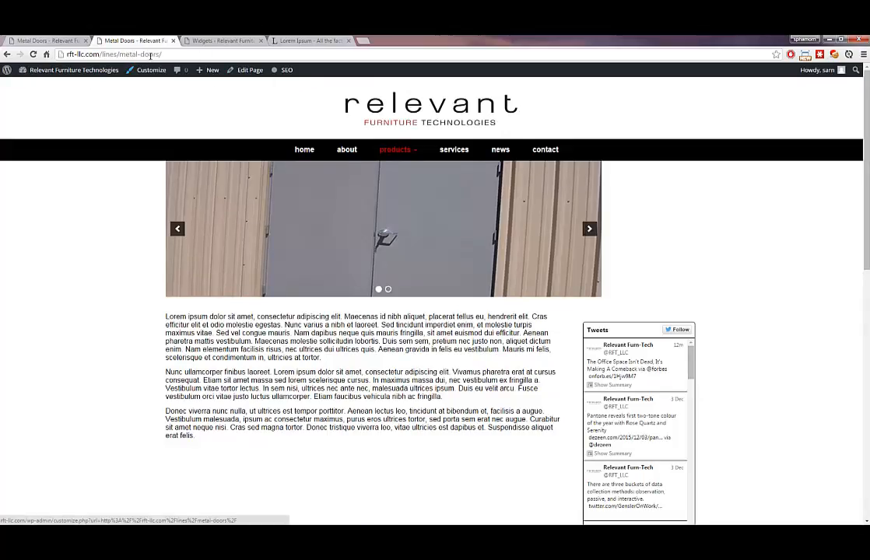
click(190, 40)
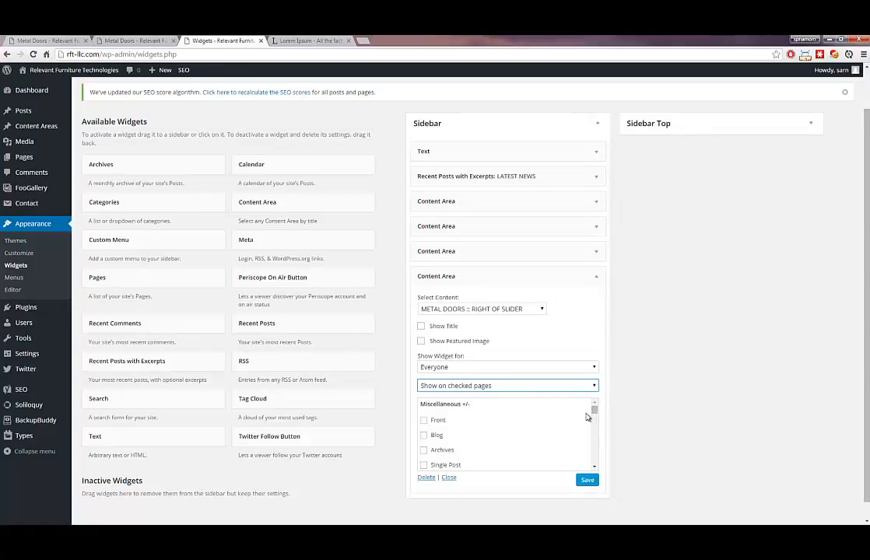
drag(595, 411, 599, 434)
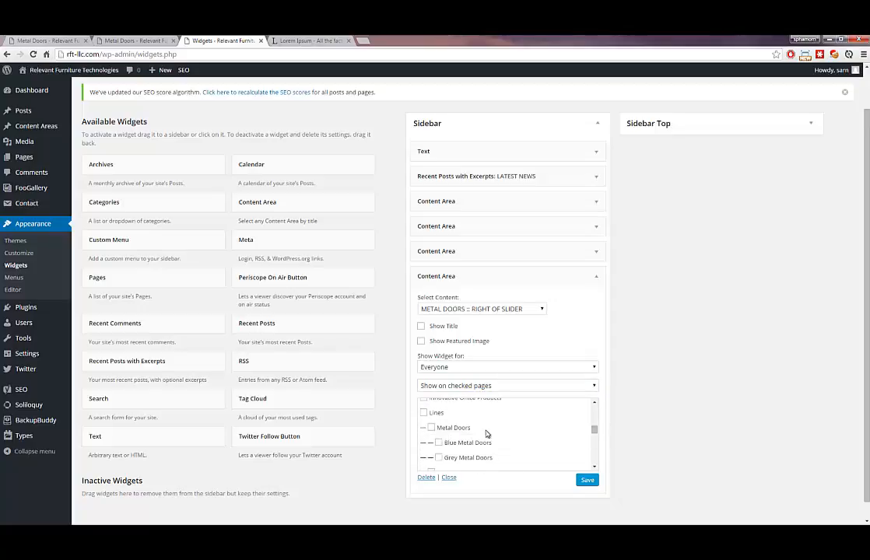
click(431, 427)
click(588, 481)
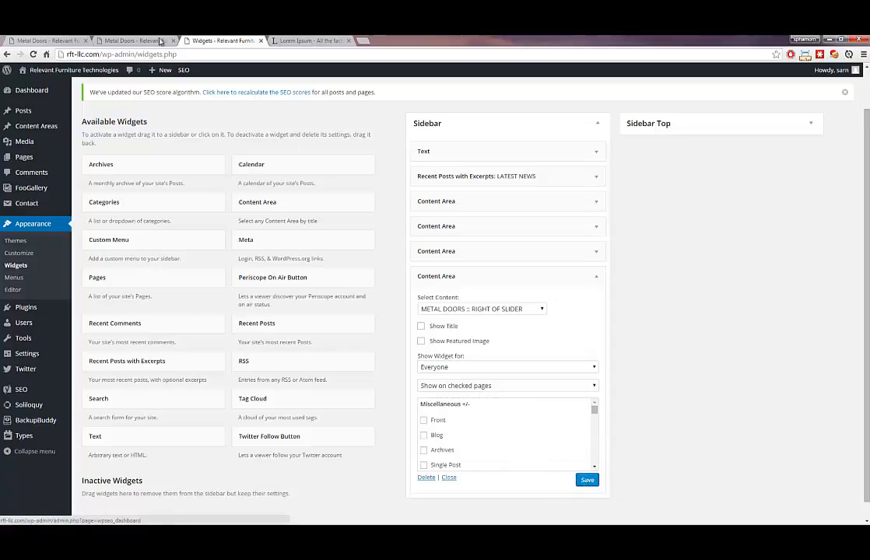
Reload the live Metal Doors page to check whether the sidebar widget appears
click(128, 40)
click(118, 55)
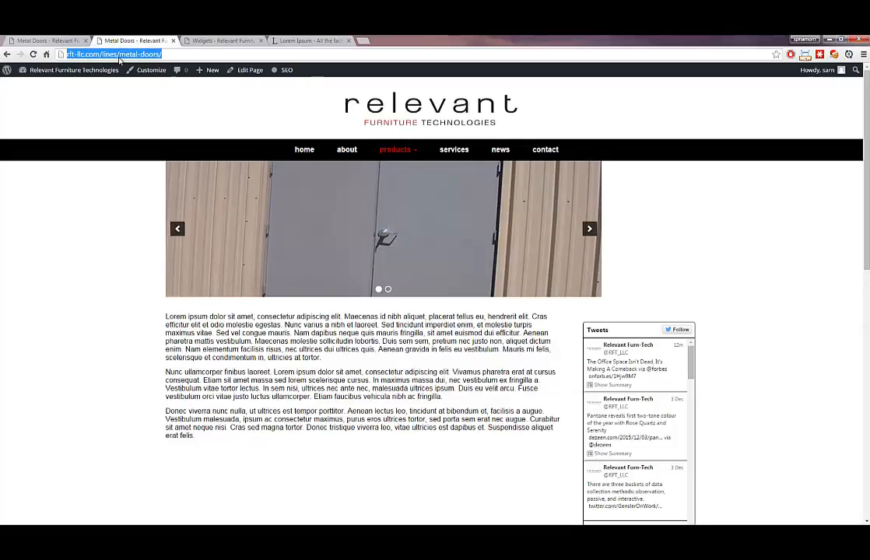
key(Return)
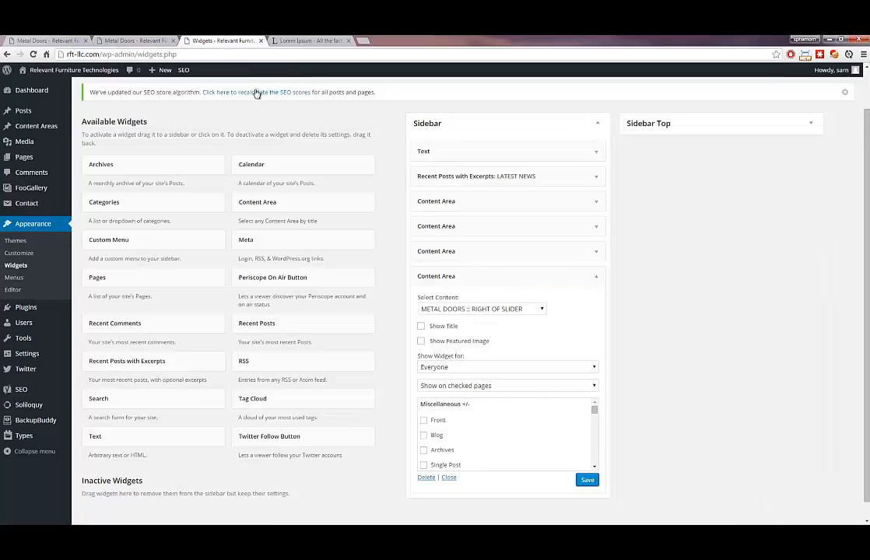
Save the Content Area widget again, review its checked pages, and reload the live Metal Doors page
click(219, 41)
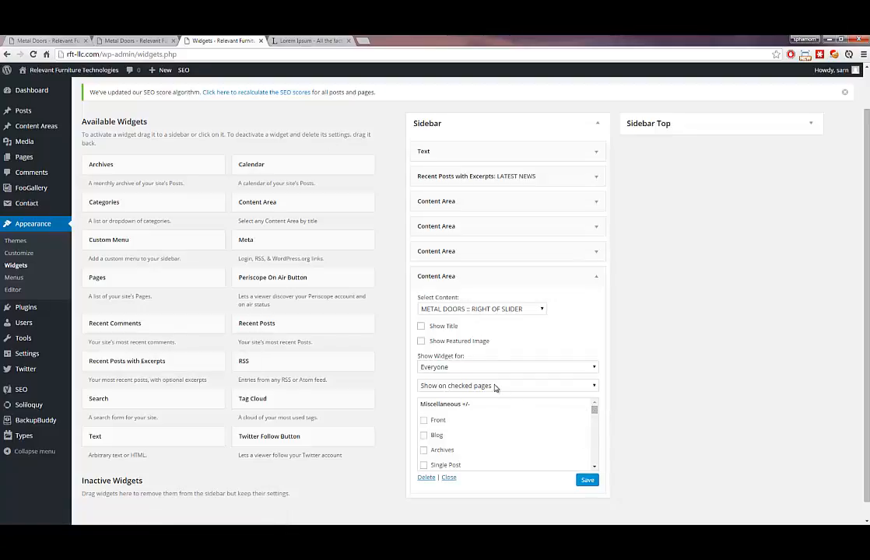
click(591, 482)
drag(595, 410, 596, 431)
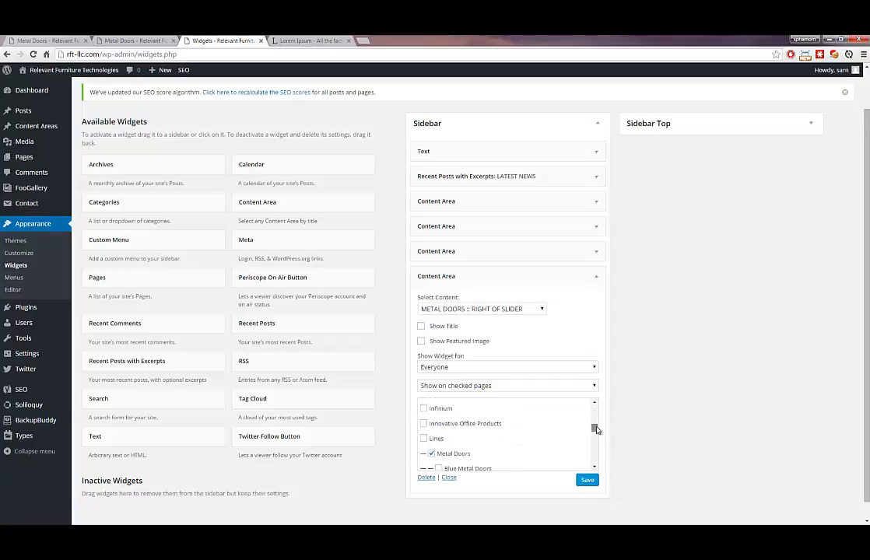
drag(595, 431, 595, 437)
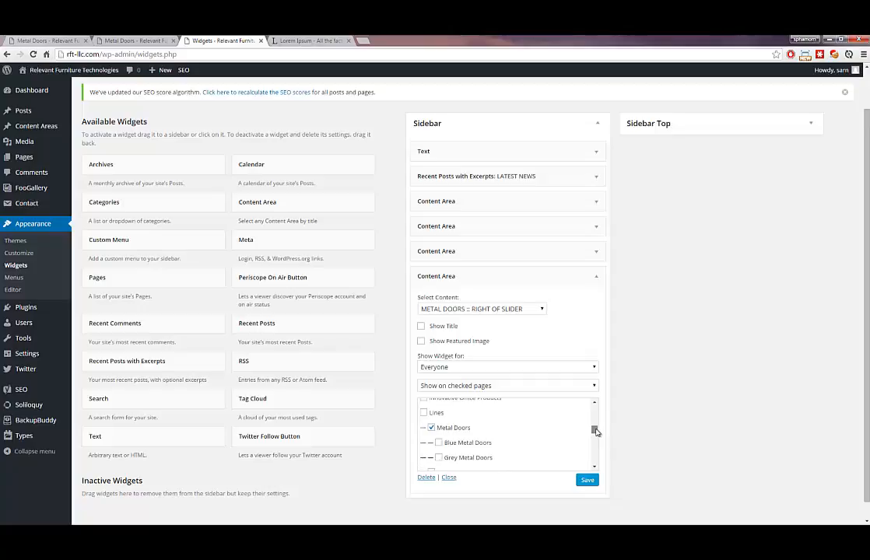
key(ctrl+shift+Tab)
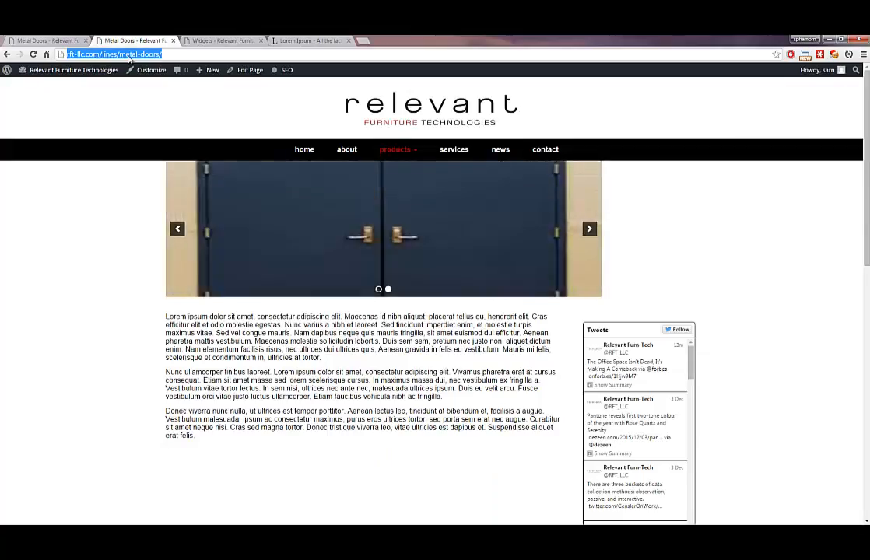
key(F5)
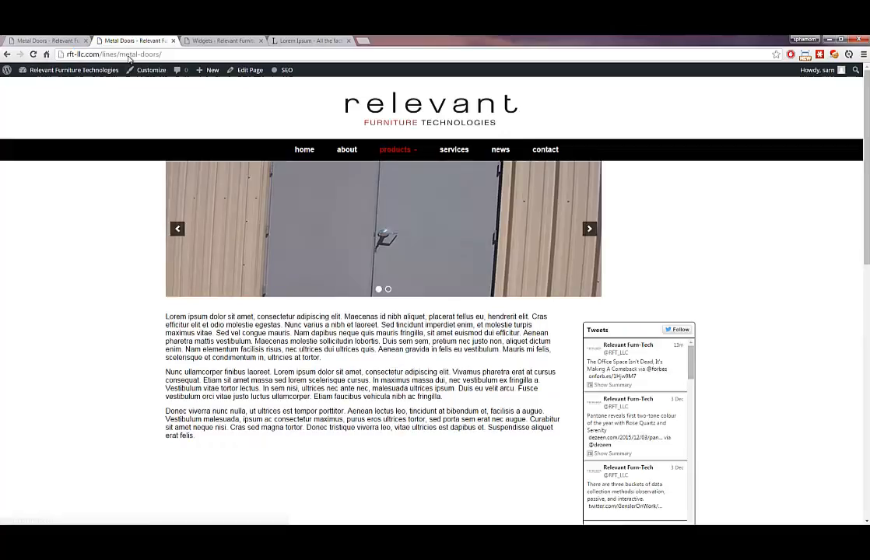
Compare the widget's page selection with the live Metal Doors page
click(226, 38)
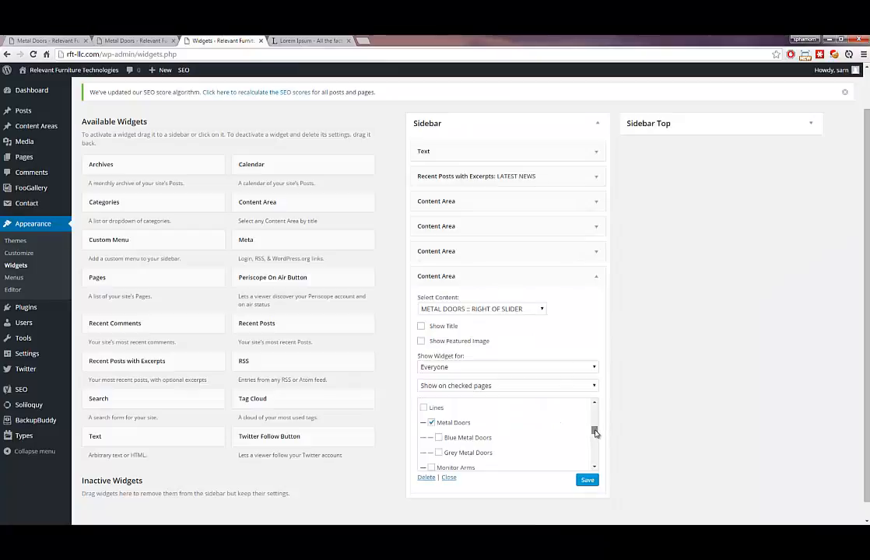
mouse_move(595, 433)
mouse_down()
mouse_move(593, 462)
mouse_move(592, 429)
mouse_up()
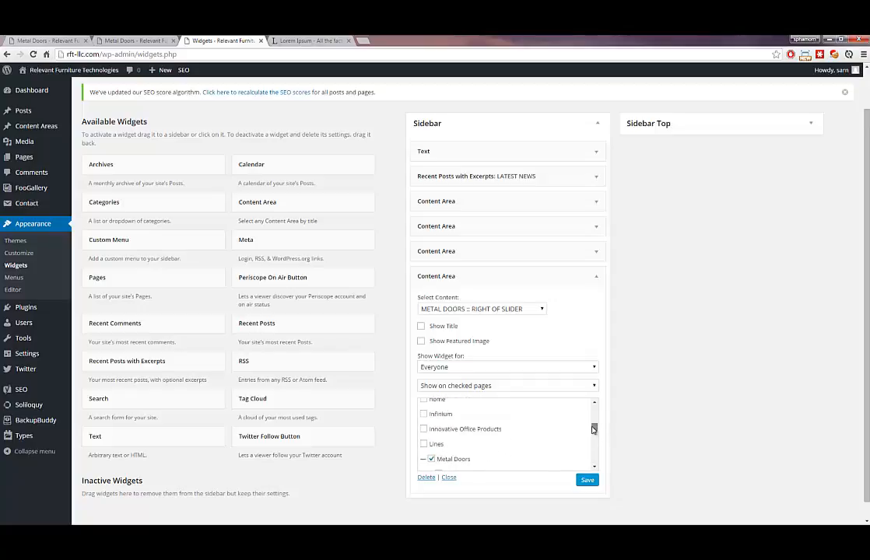
click(132, 40)
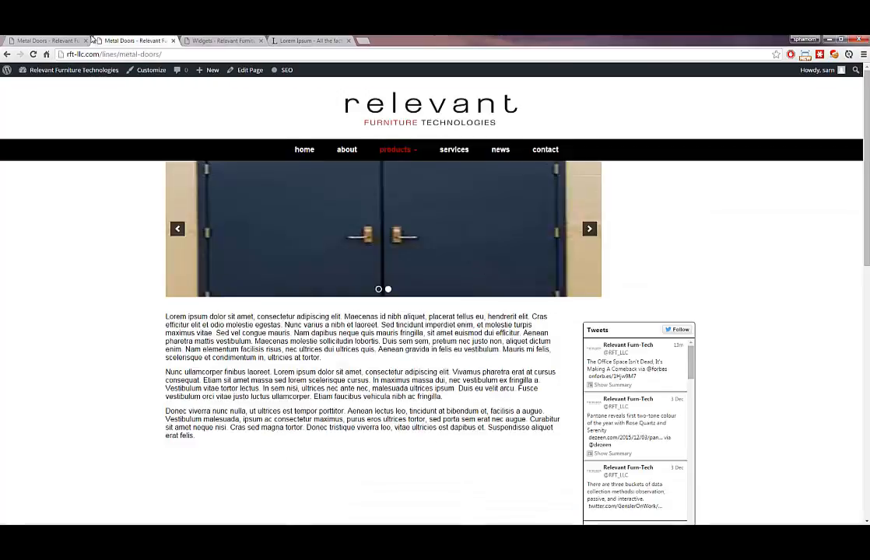
click(188, 40)
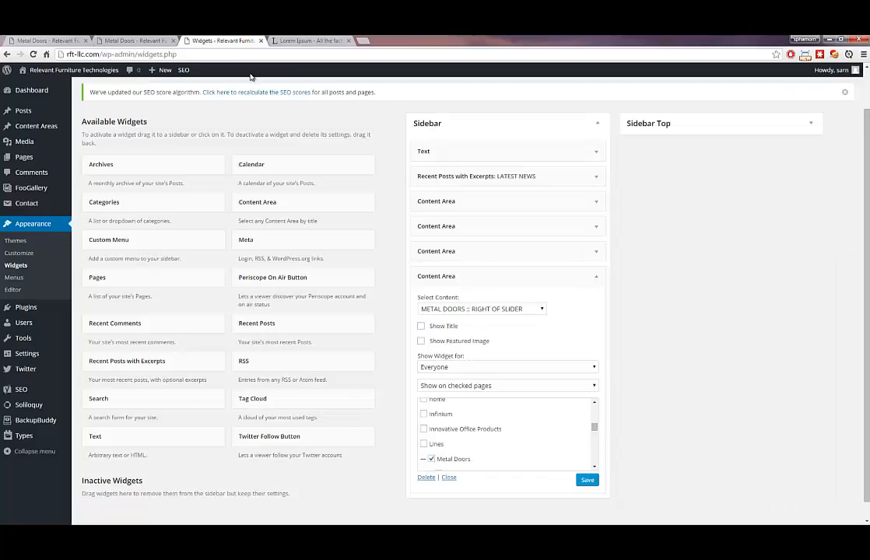
Open the Seating page's editor from the page list to examine its settings, and return to the page list
click(24, 156)
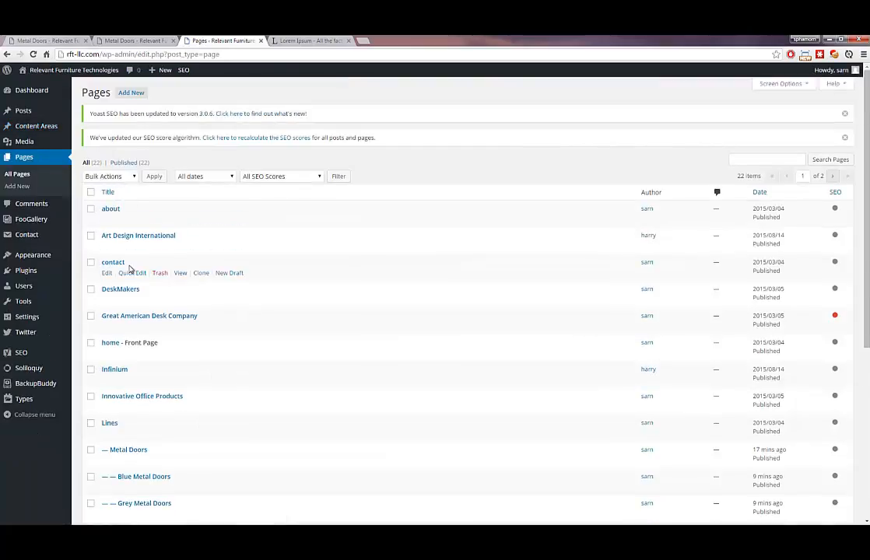
scroll(110, 354, down, 3)
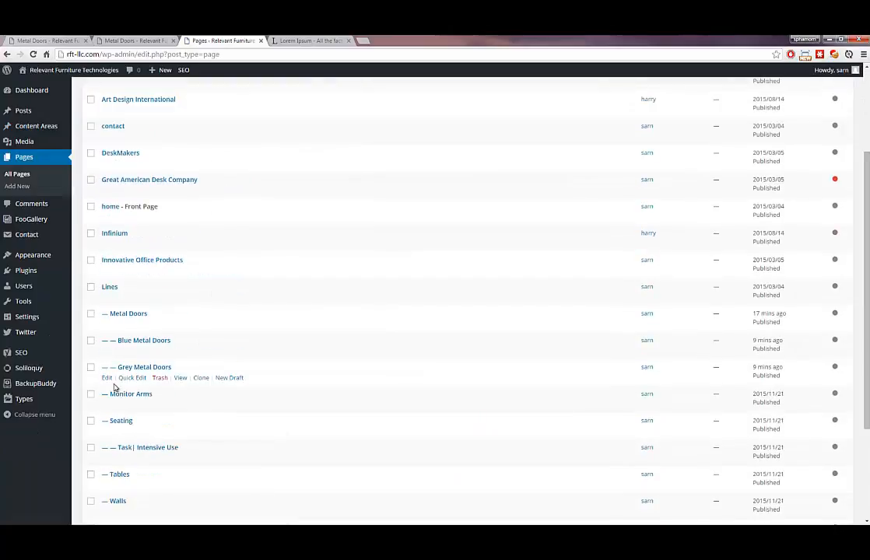
click(107, 430)
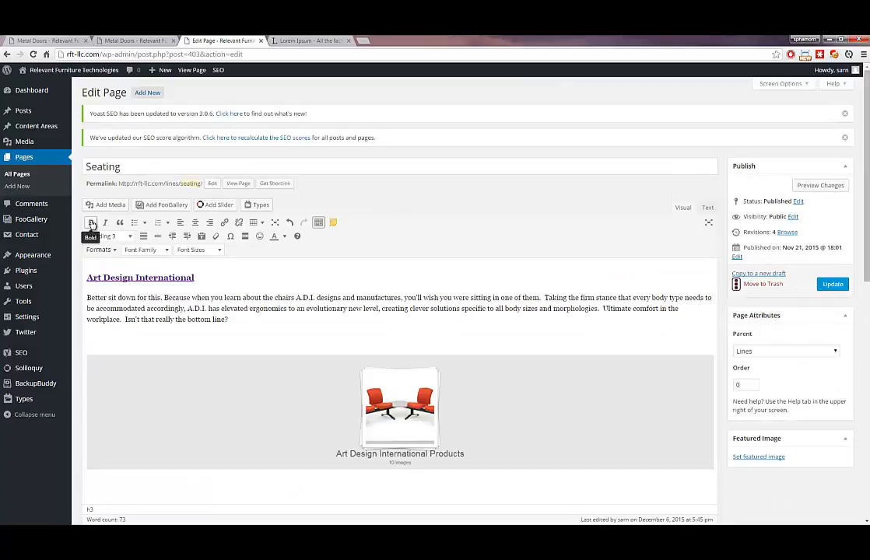
click(17, 157)
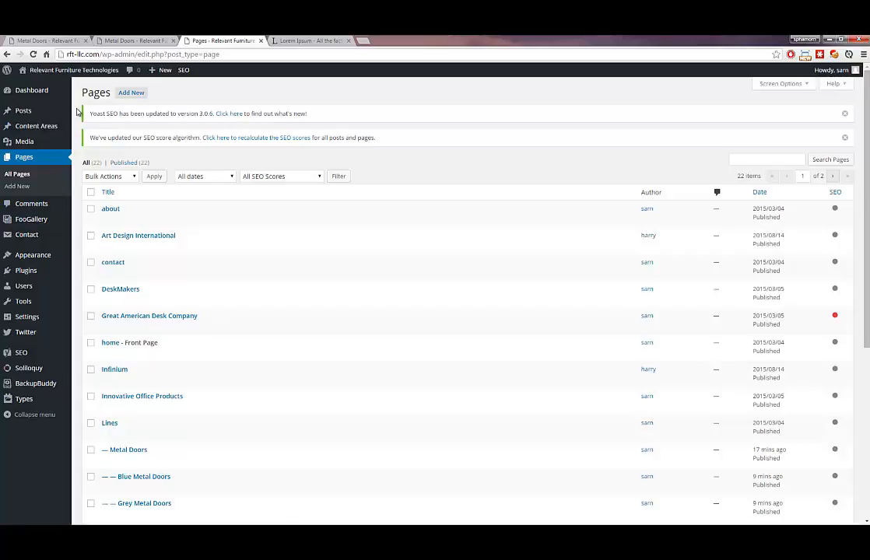
Reload the live Metal Doors page and check the Metal Doors page's parent and settings in its editor
click(143, 40)
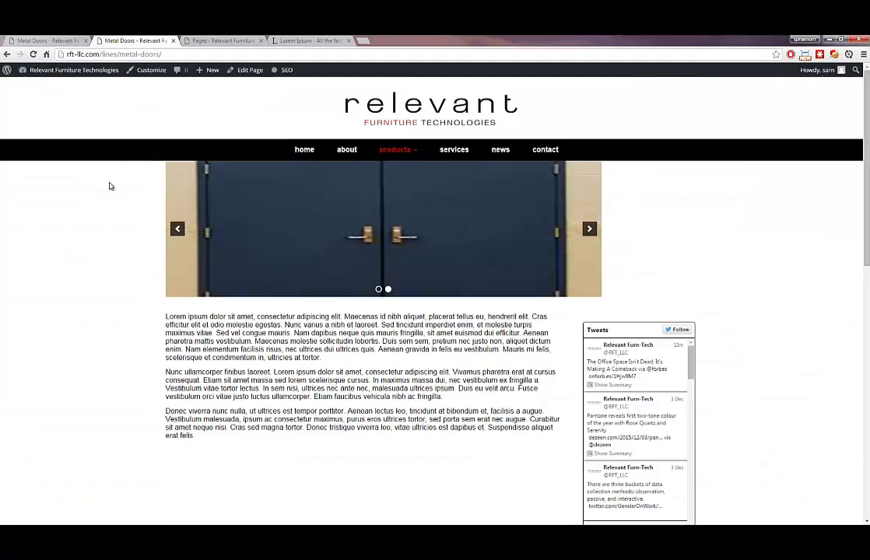
key(F5)
click(213, 40)
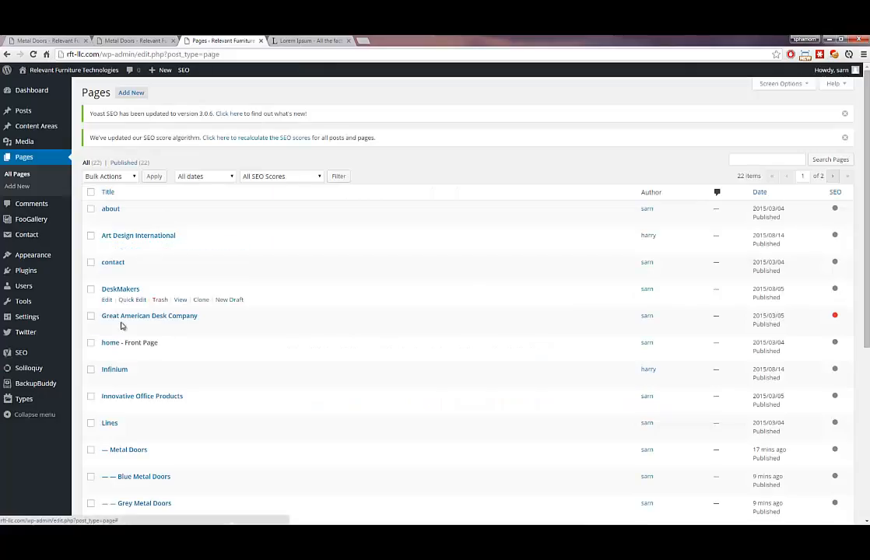
scroll(122, 327, down, 3)
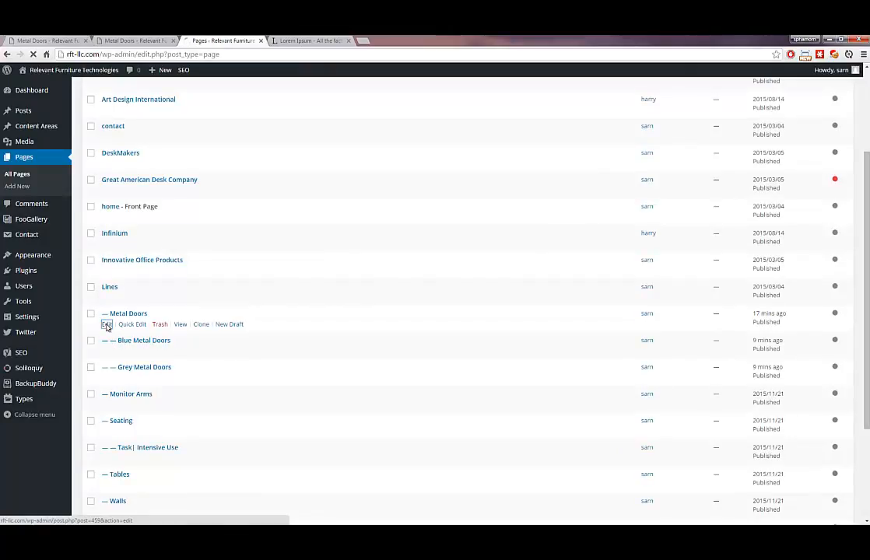
click(107, 325)
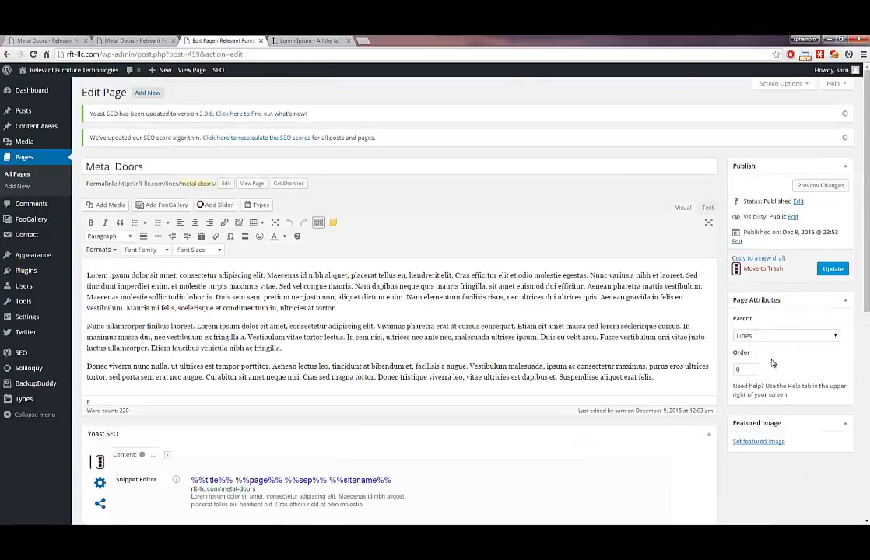
key(alt+Left)
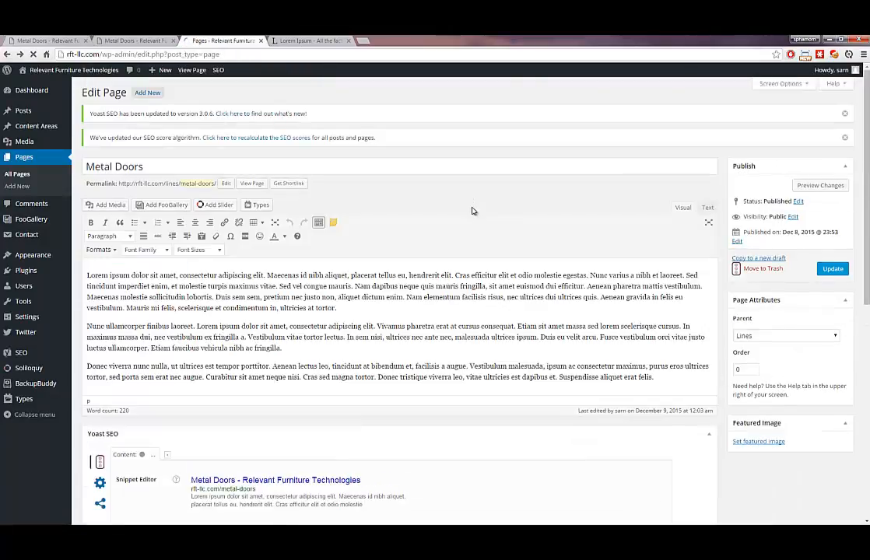
click(106, 324)
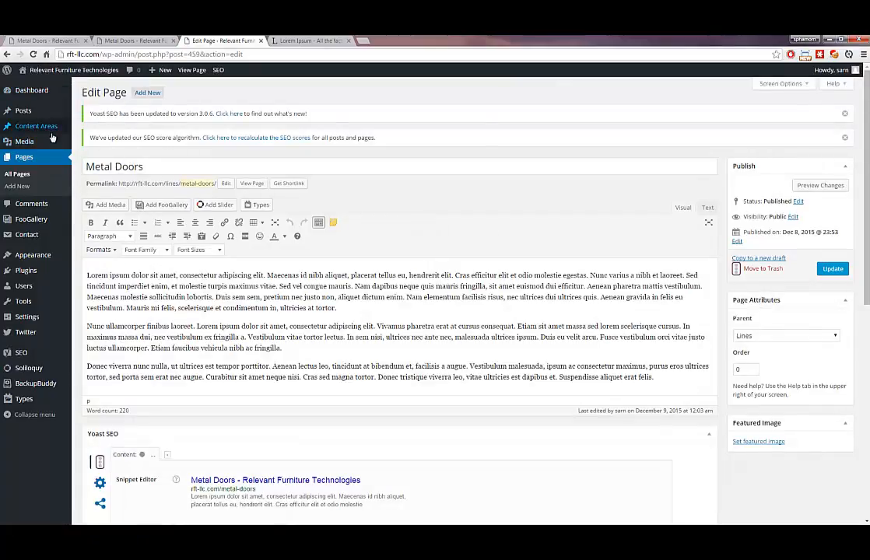
mouse_move(35, 126)
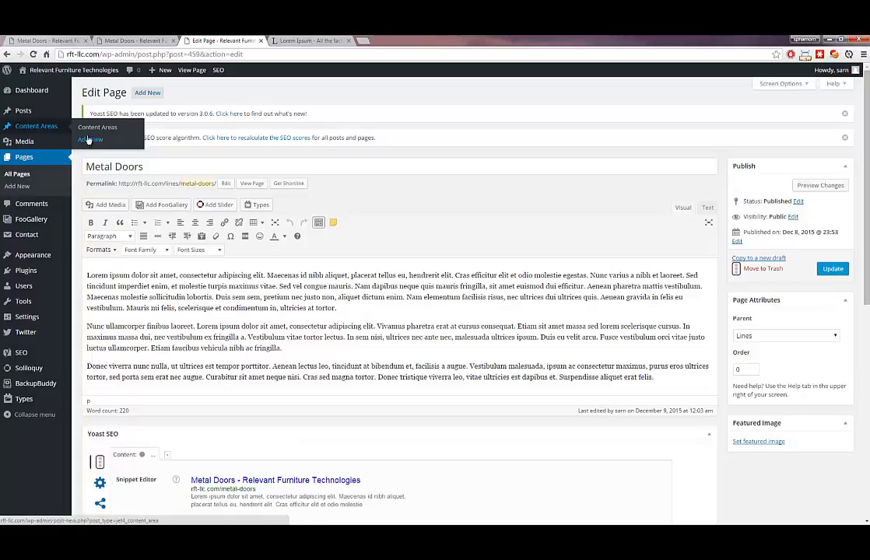
Move the METAL DOORS :: RIGHT OF SLIDER widget from Sidebar to Sidebar Top, set it to show on checked pages, and save it
scroll(98, 158, down, 3)
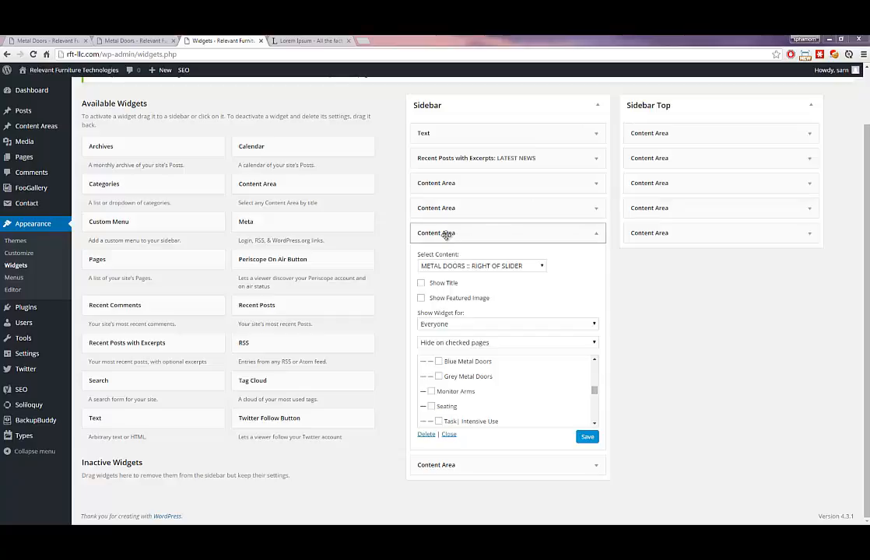
drag(446, 233, 664, 257)
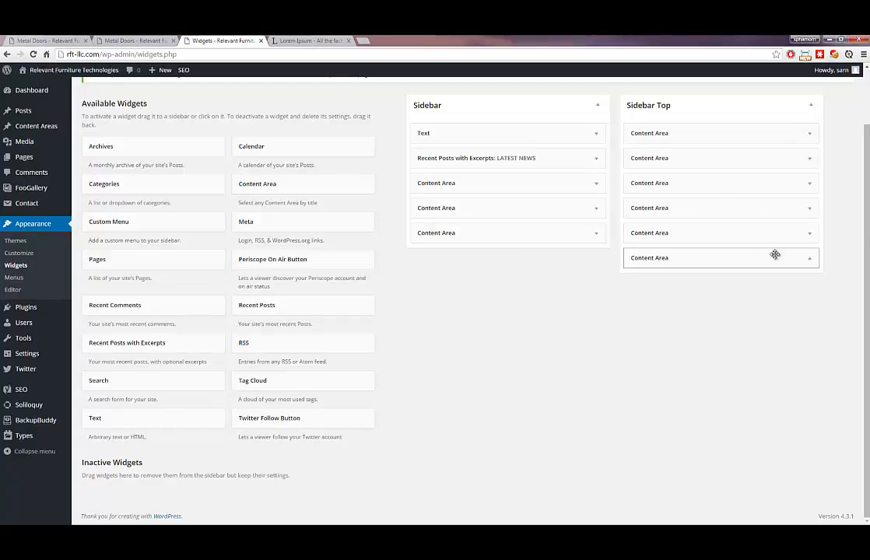
click(808, 262)
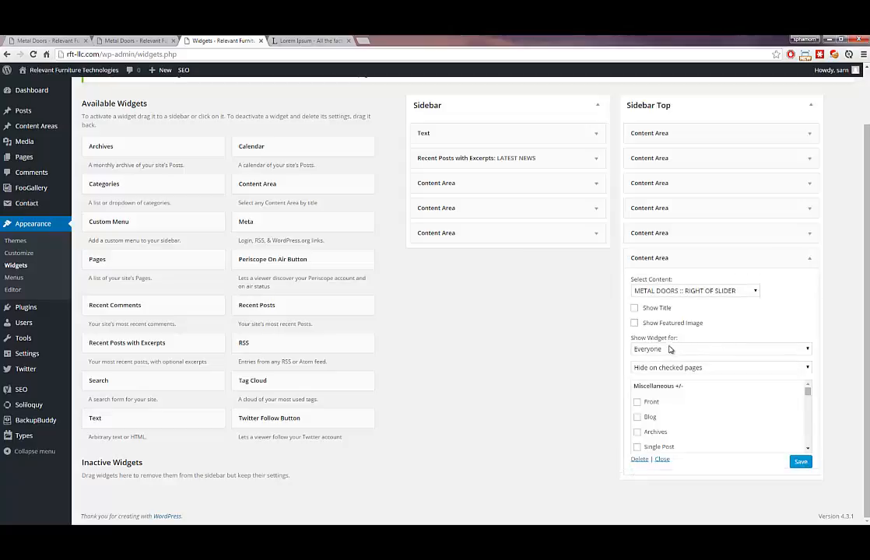
click(688, 368)
click(660, 386)
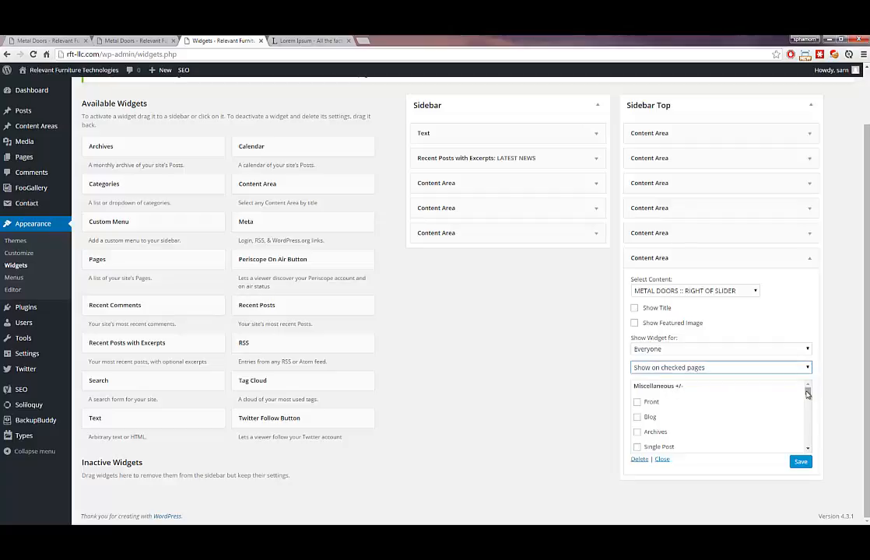
drag(807, 394, 807, 414)
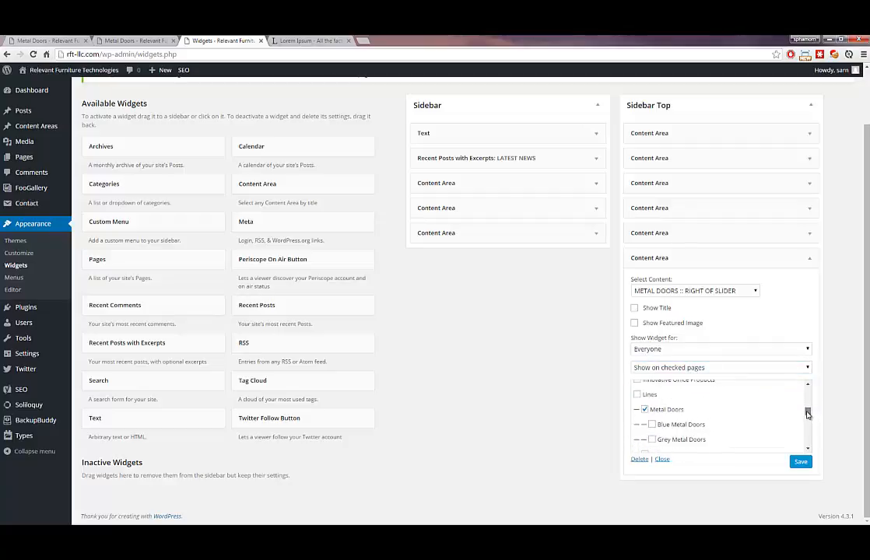
click(799, 462)
View the live Metal Doors page and examine the METAL DOORS SLIDER's configured dimensions
click(128, 40)
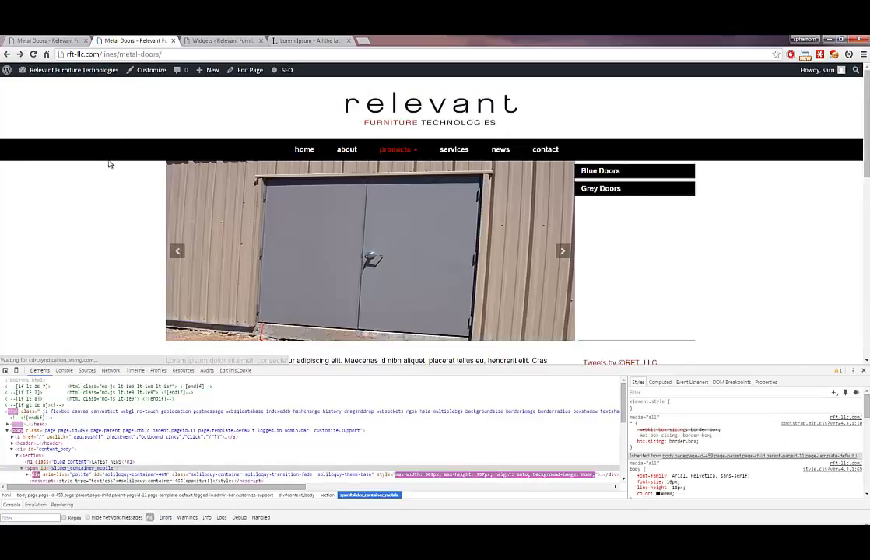
click(200, 41)
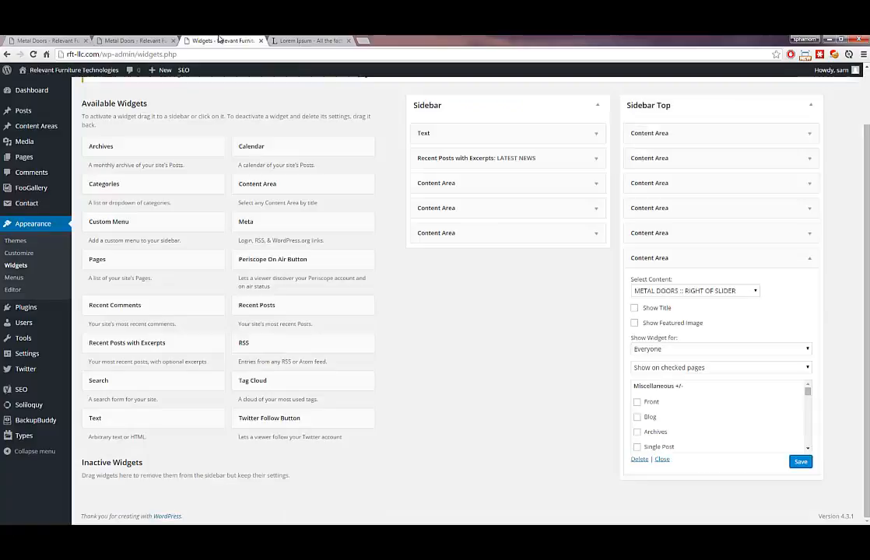
click(28, 406)
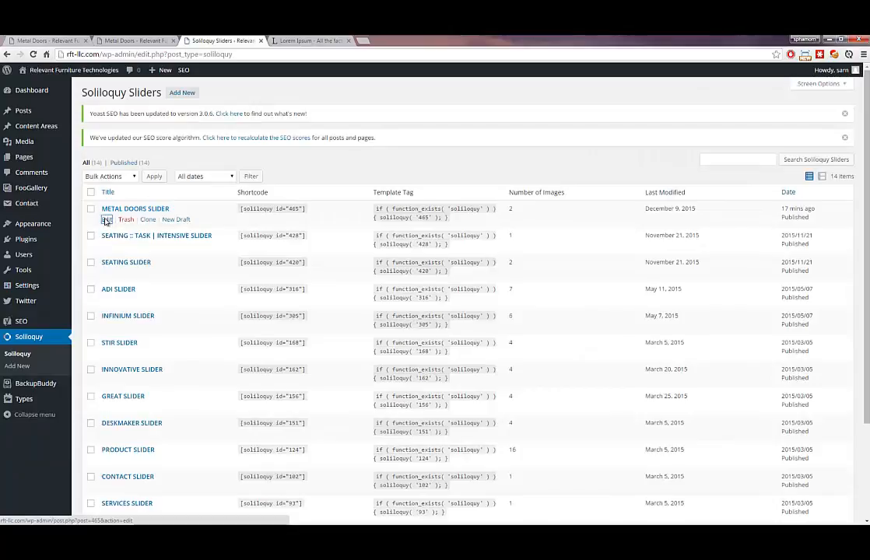
click(109, 220)
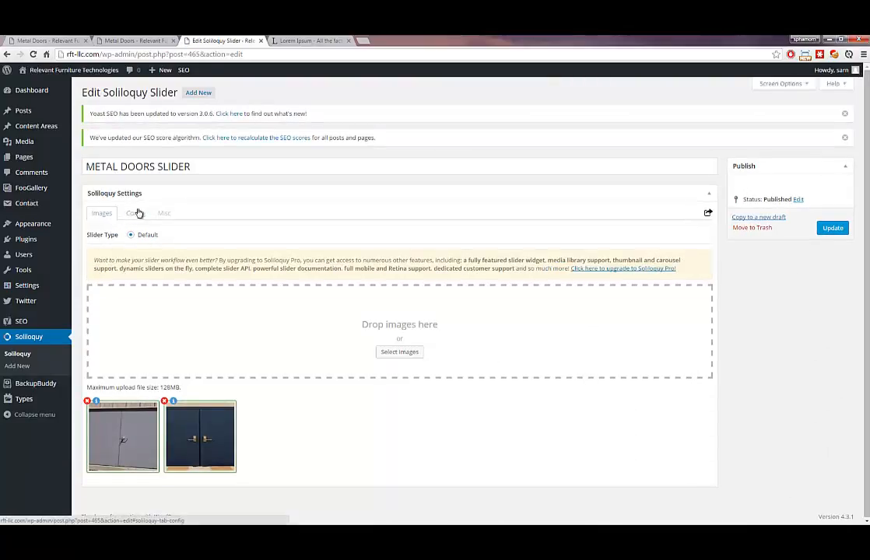
click(136, 213)
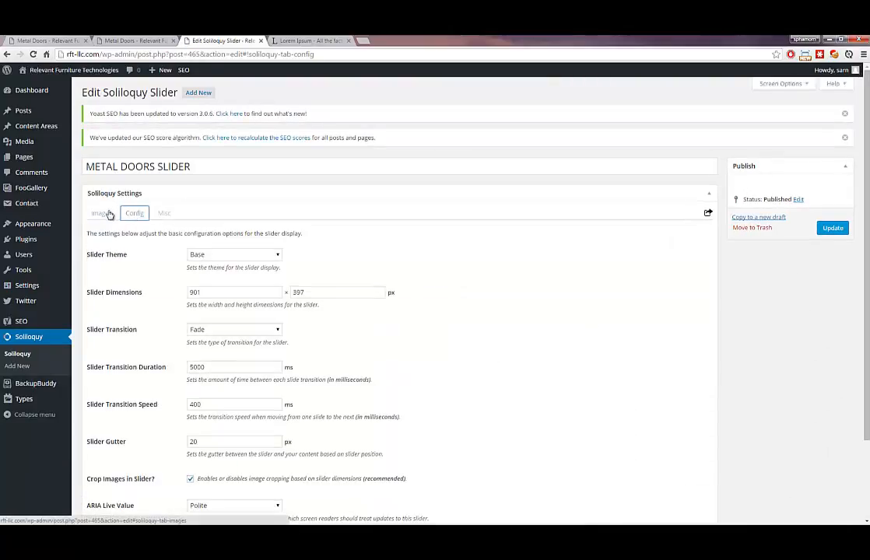
drag(216, 293, 187, 292)
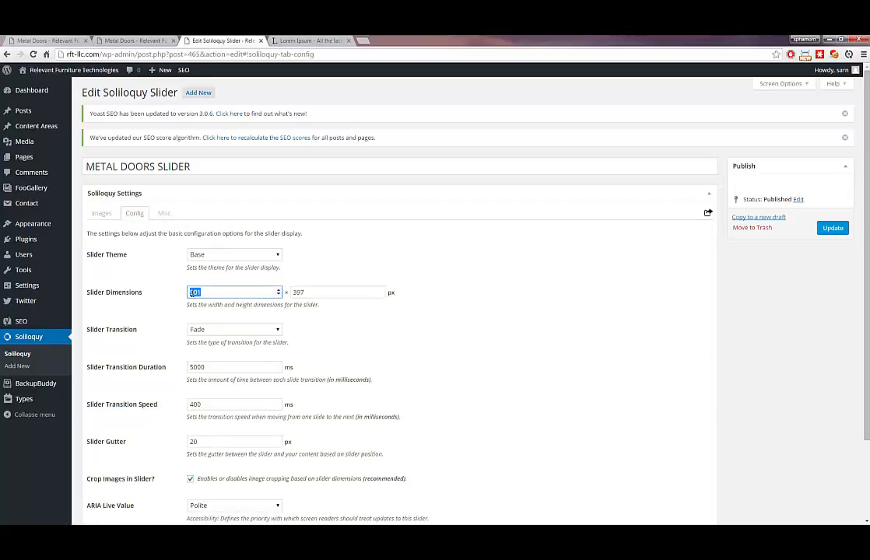
Compare the two live Metal Doors pages, briefly opening the contact page in a separate tab and closing it
click(123, 39)
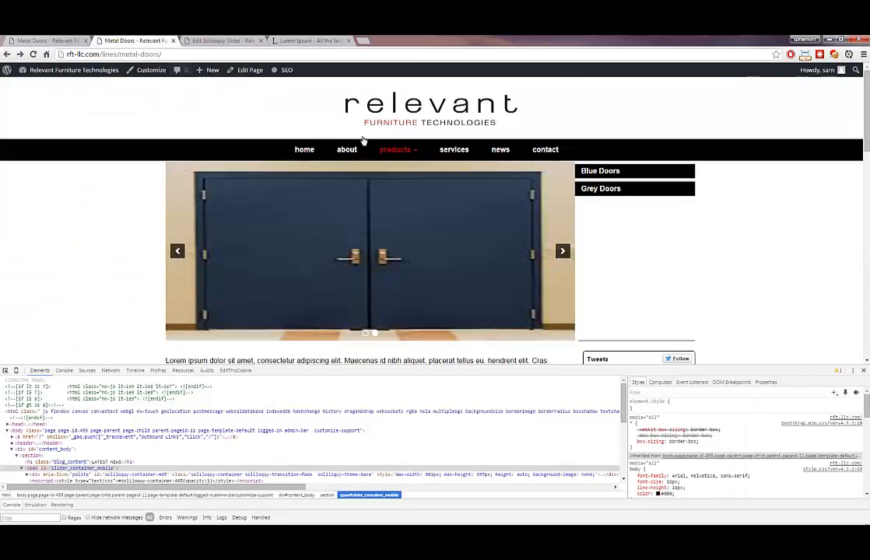
right_click(545, 150)
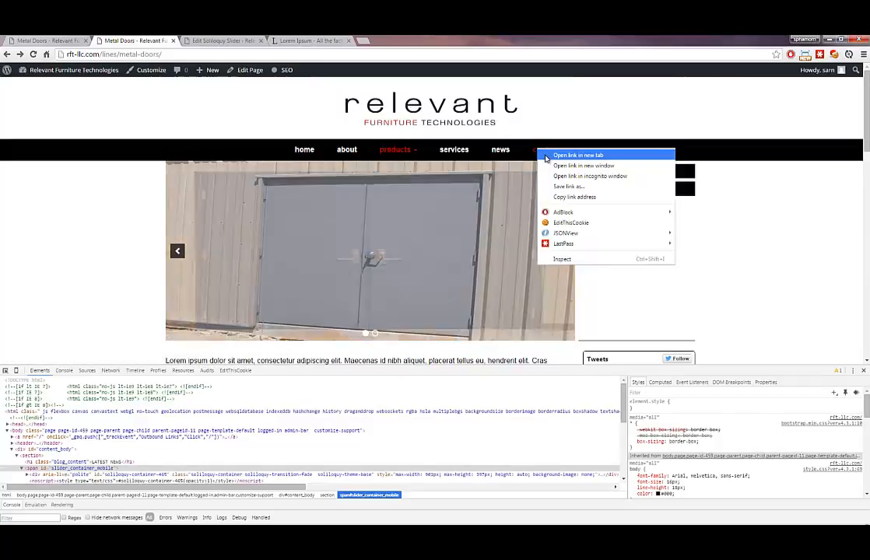
click(584, 154)
click(233, 40)
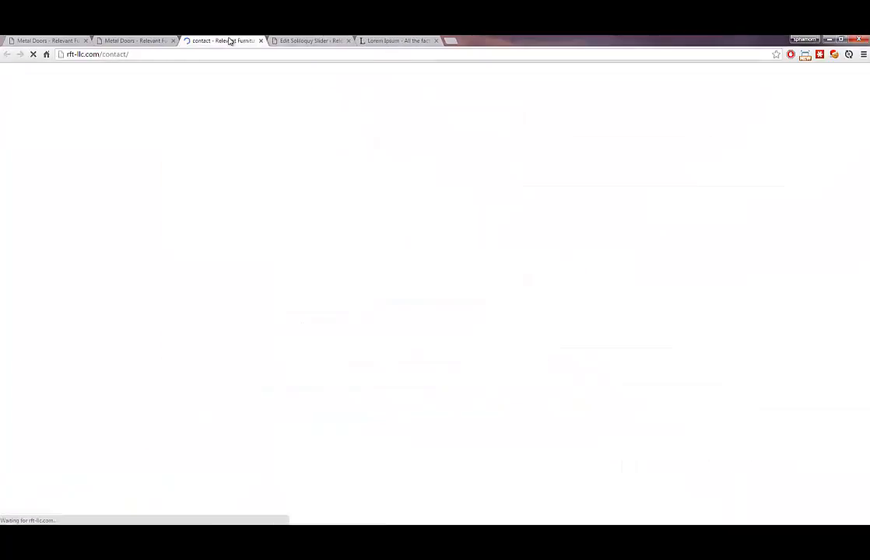
click(261, 40)
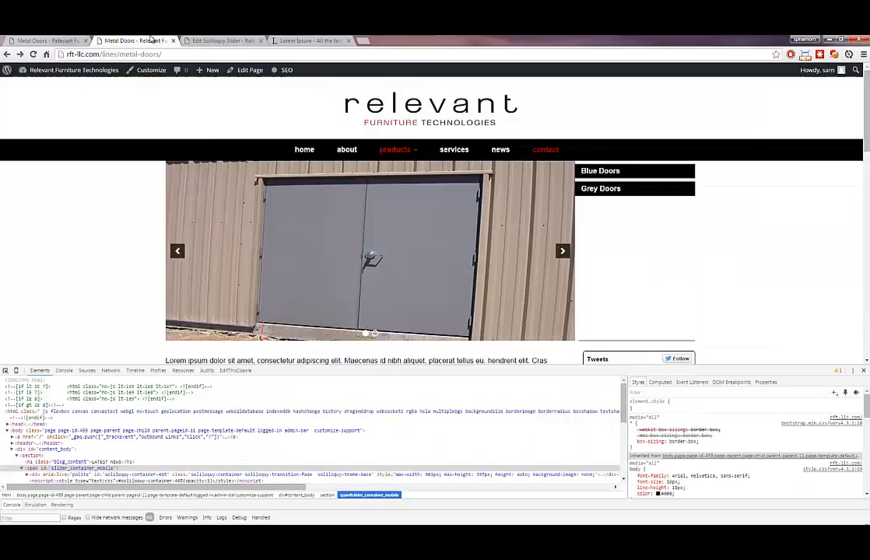
click(43, 39)
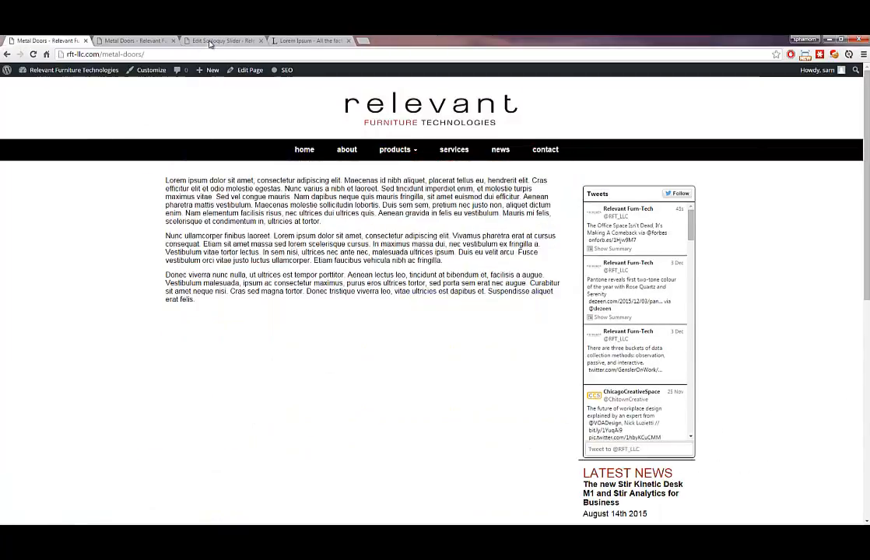
Update the METAL DOORS SLIDER and reload the live Metal Doors page
click(215, 41)
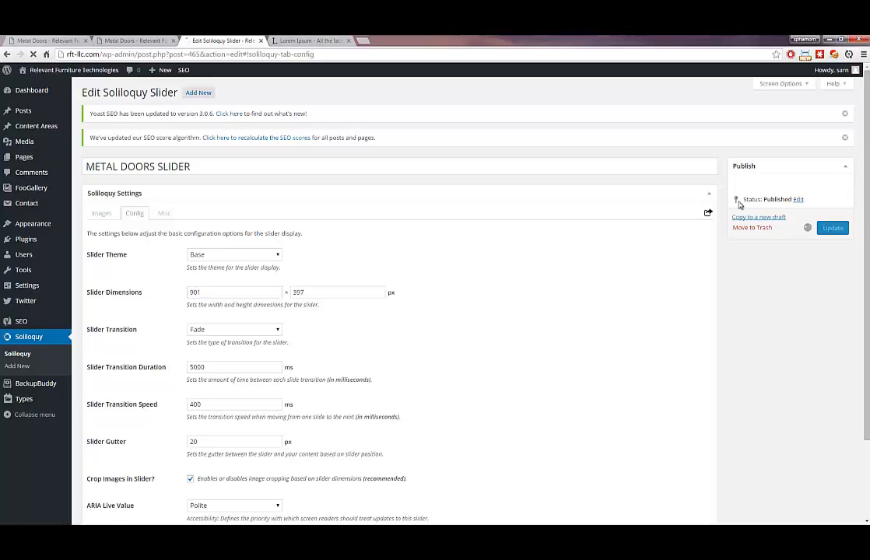
click(133, 41)
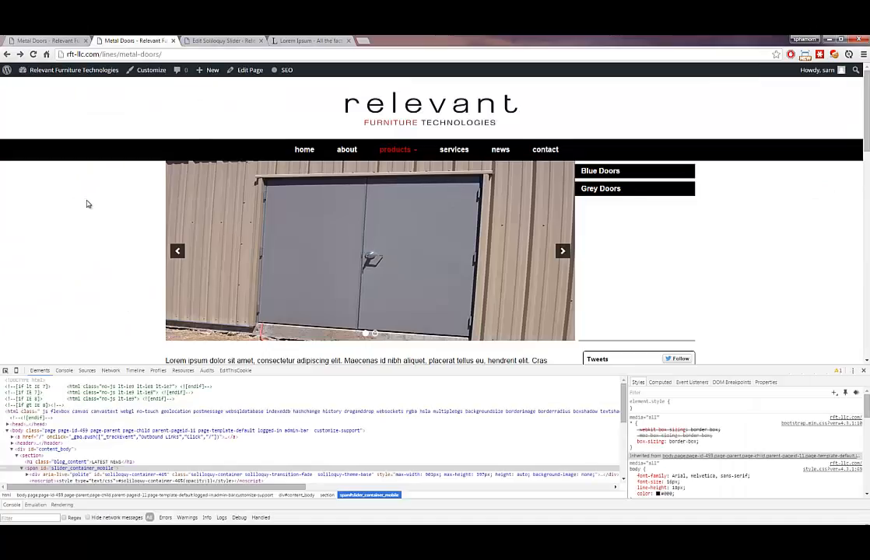
key(F5)
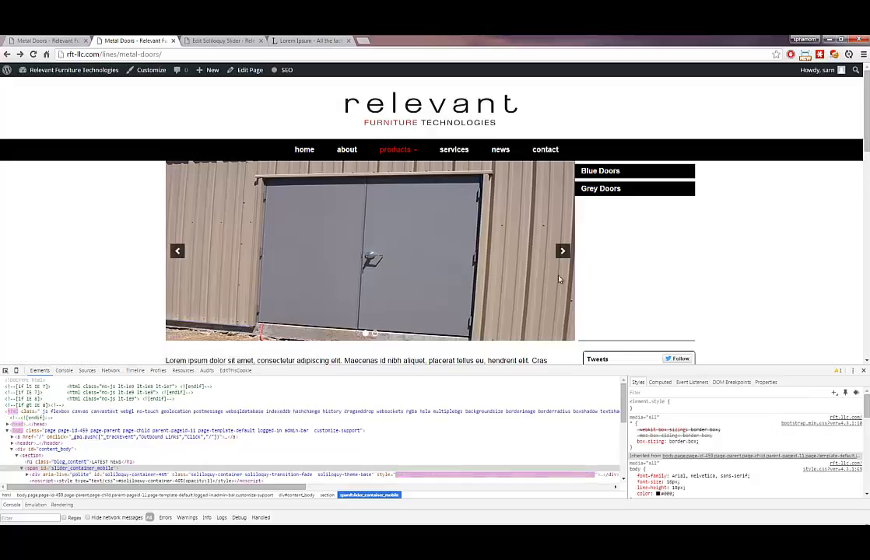
Open Metal Doors from the site's products navigation, close the developer tools, and test the Blue Doors and Grey Doors links
mouse_move(398, 149)
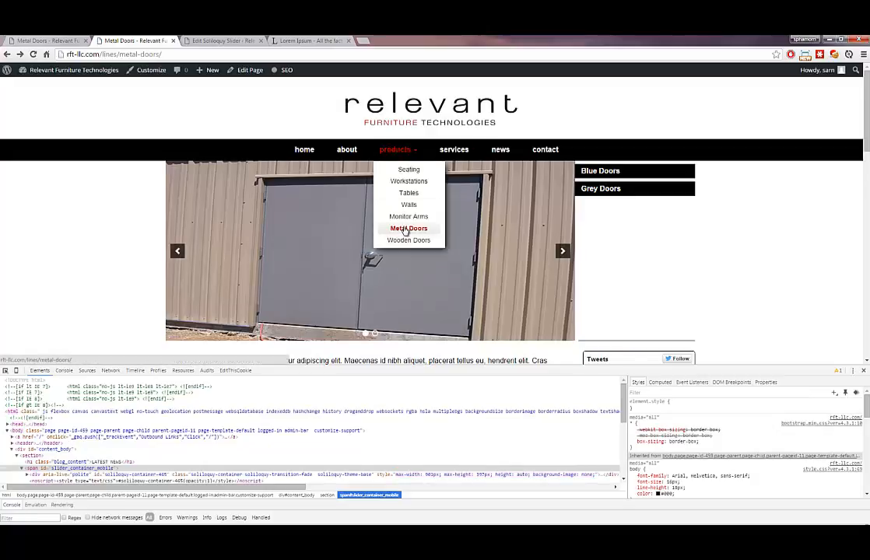
click(404, 229)
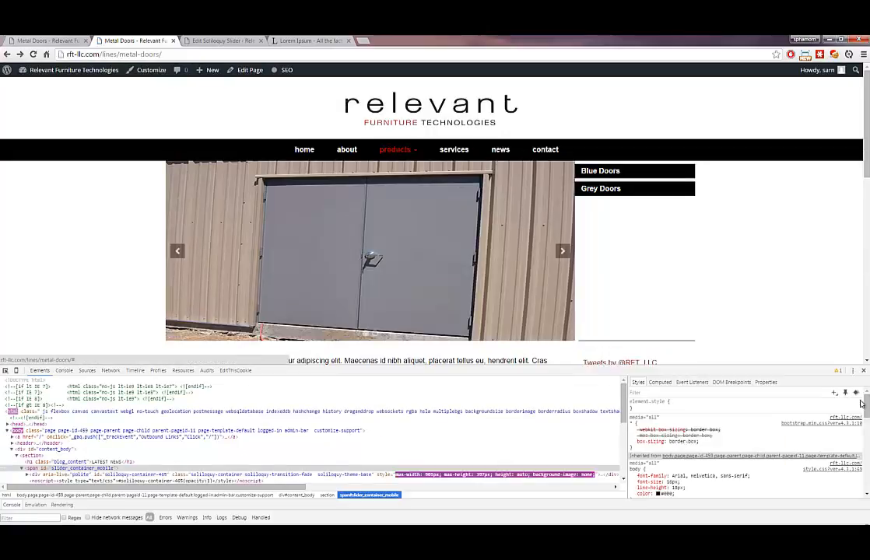
key(F12)
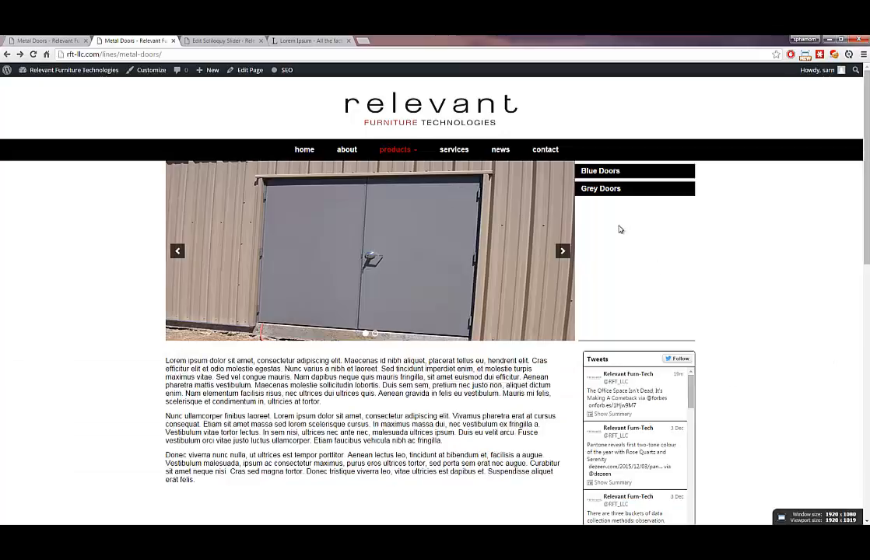
click(592, 172)
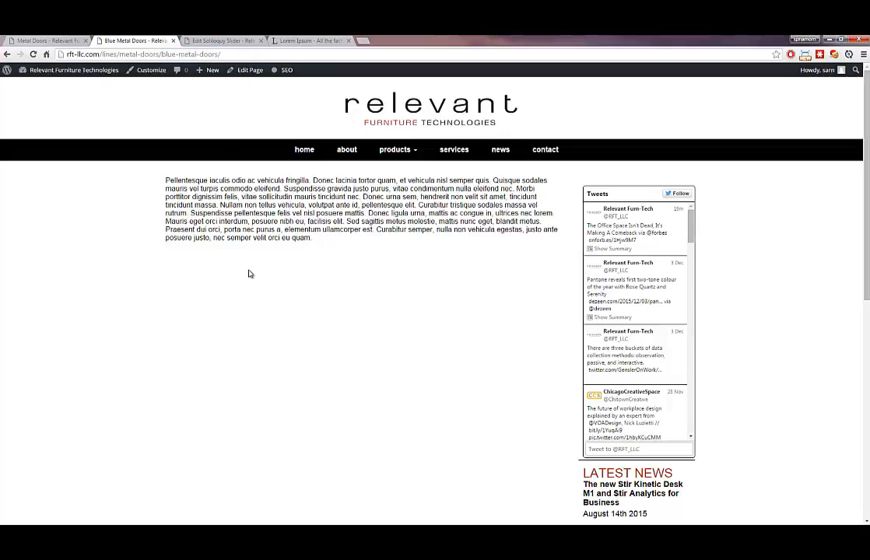
click(583, 189)
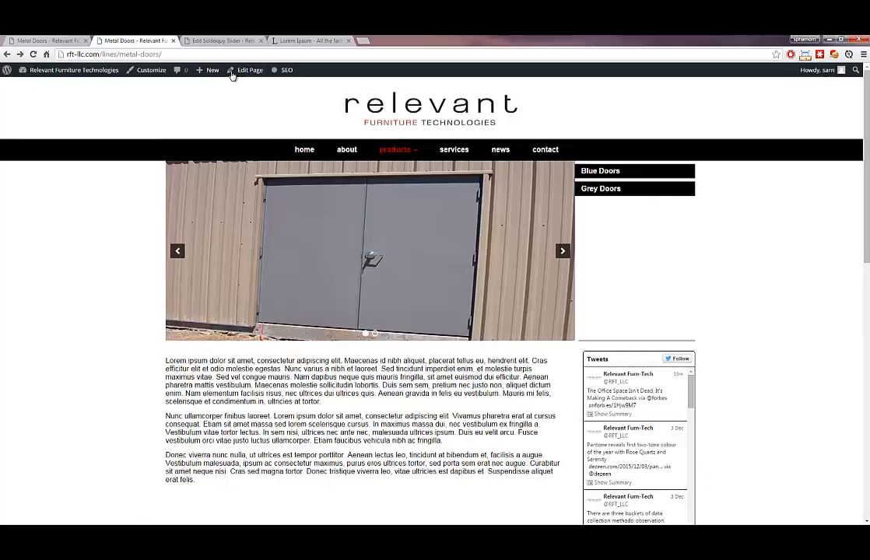
Open the Blue Metal Doors page for editing and add the line "Blue Metal Doors" above its body text
click(221, 40)
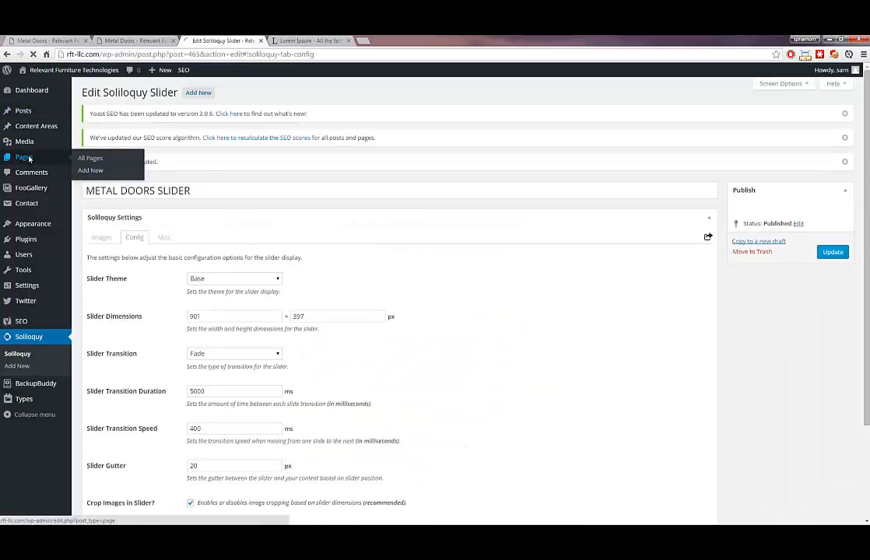
click(29, 158)
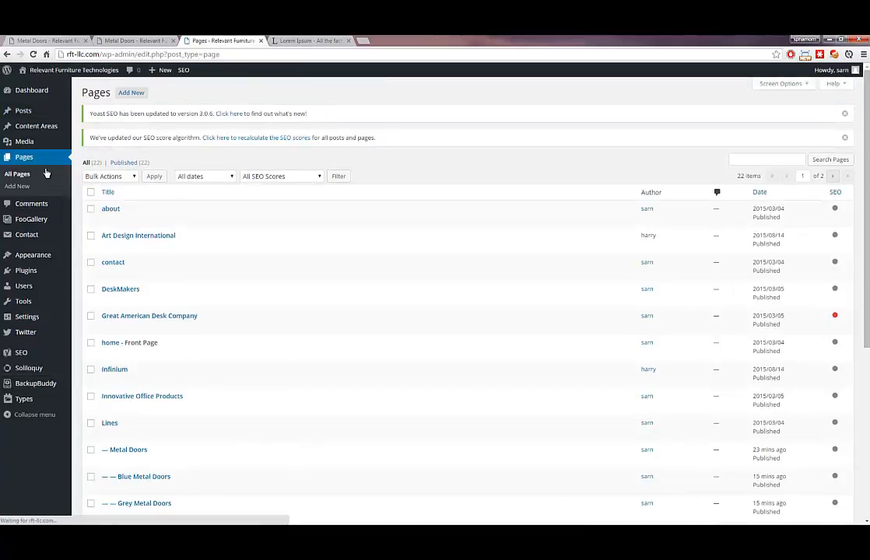
scroll(133, 342, down, 2)
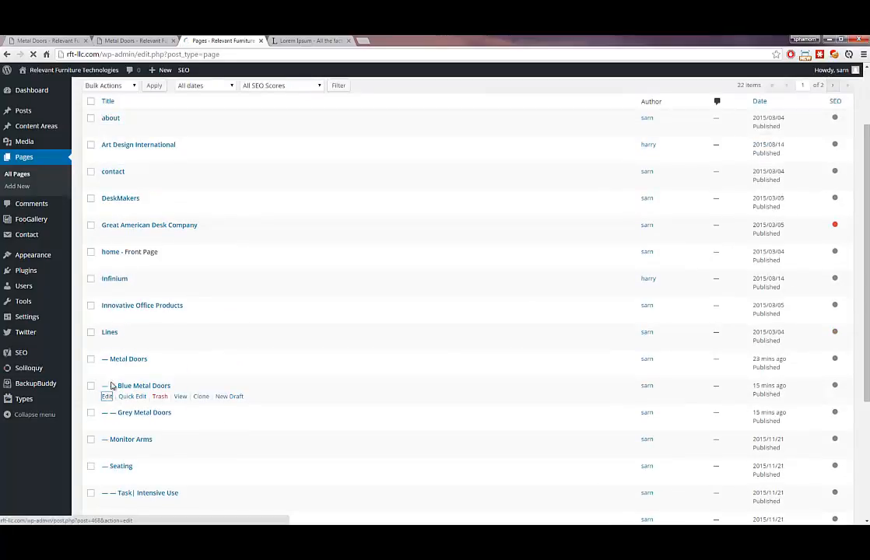
click(110, 387)
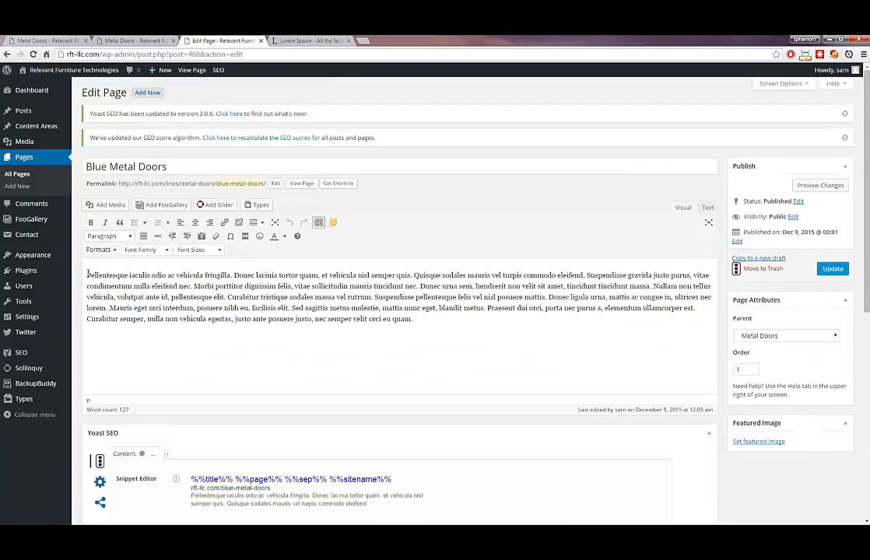
key(Return)
text(V)
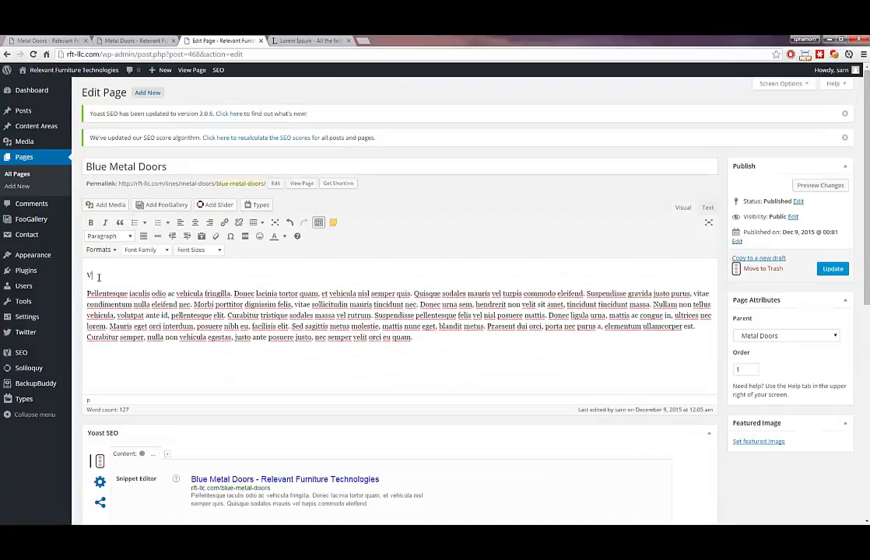
key(BackSpace)
text(Blur )
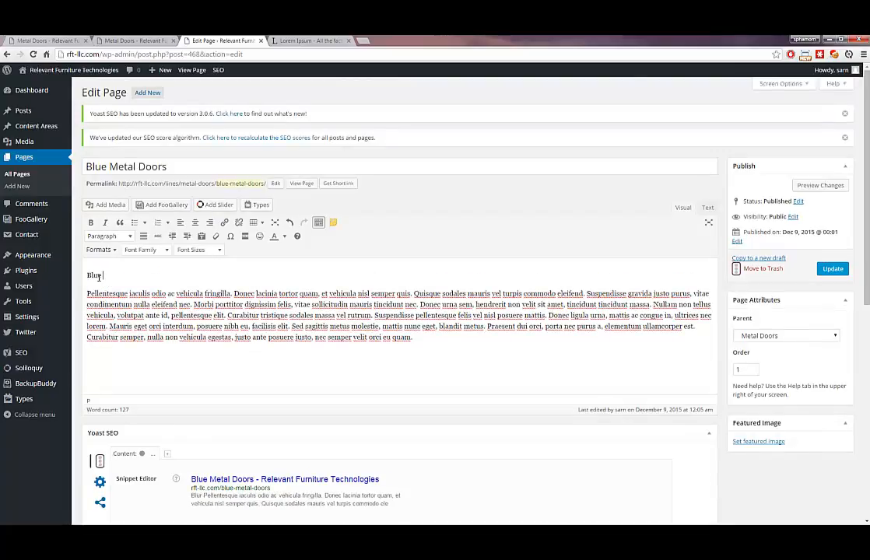
key(BackSpace)
key(BackSpace)
text(e Metal Doors)
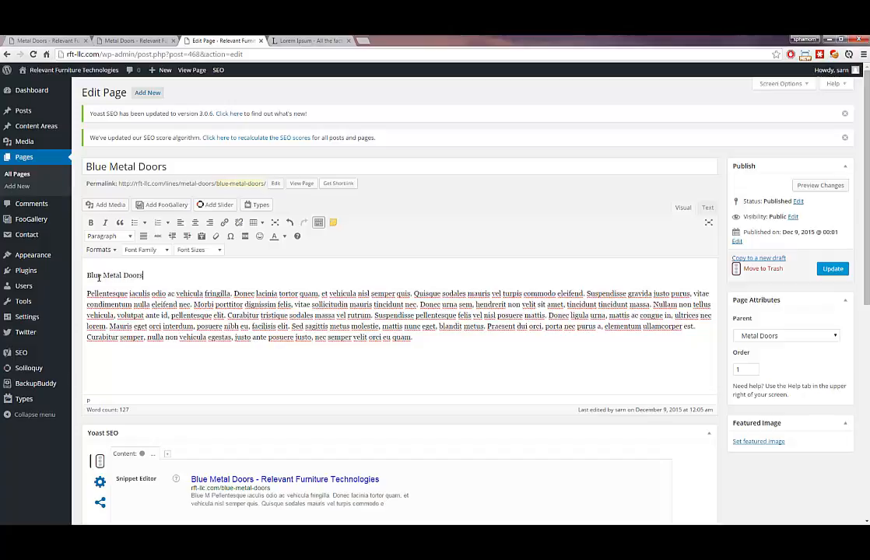
Format the new "Blue Metal Doors" line as Heading 3 and update the page
drag(157, 275, 76, 269)
click(106, 238)
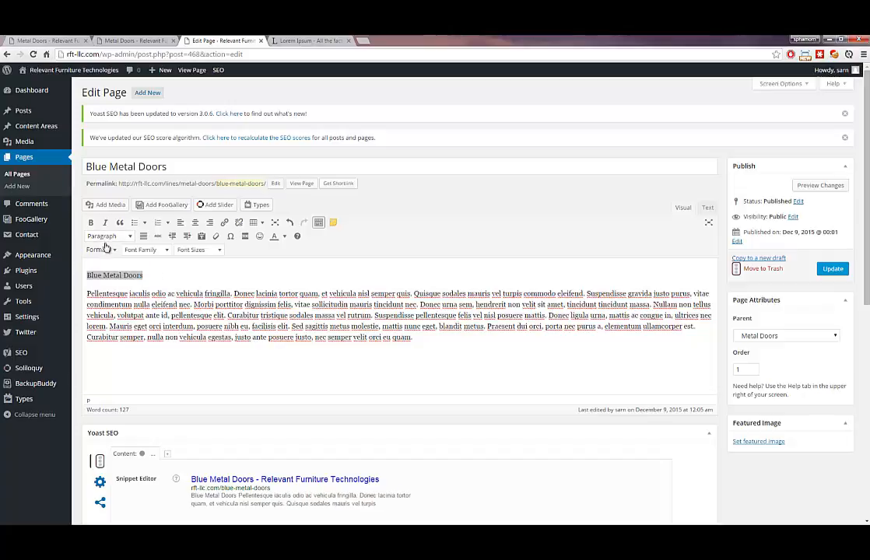
click(106, 248)
mouse_move(109, 264)
click(195, 274)
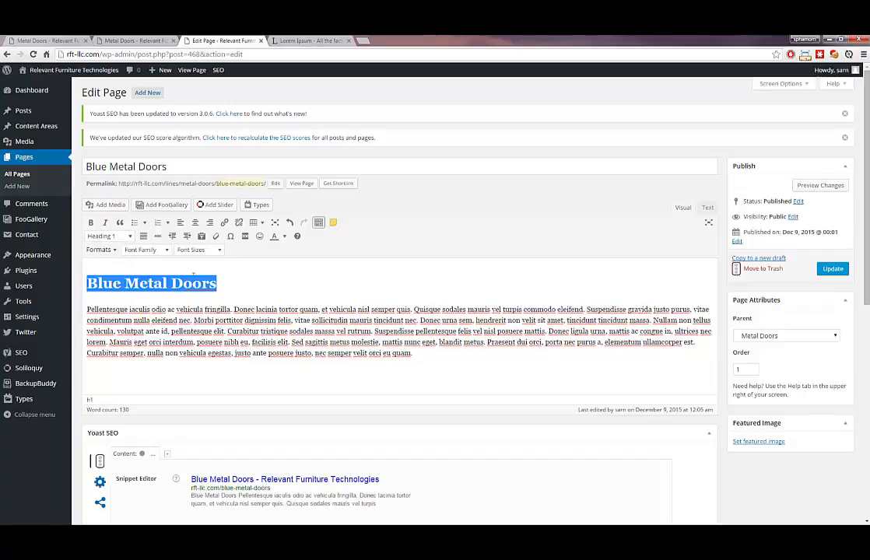
click(122, 236)
click(129, 309)
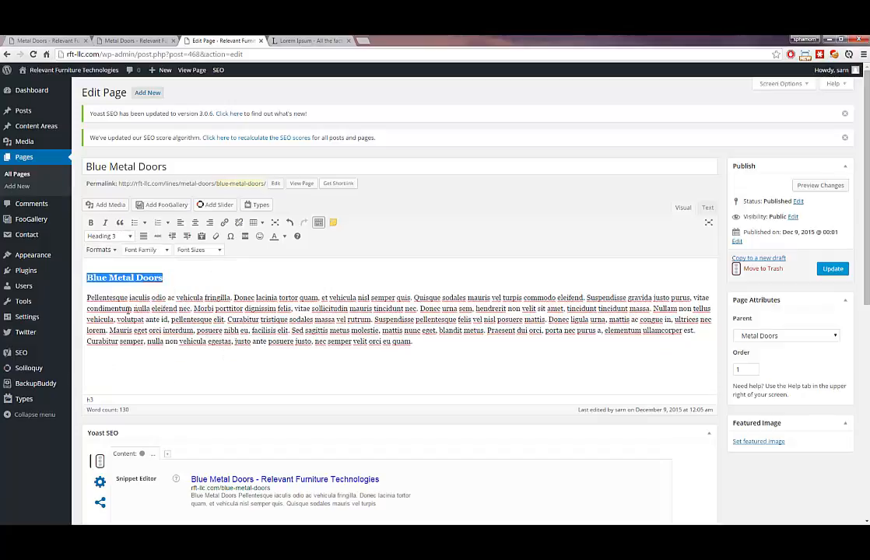
click(831, 268)
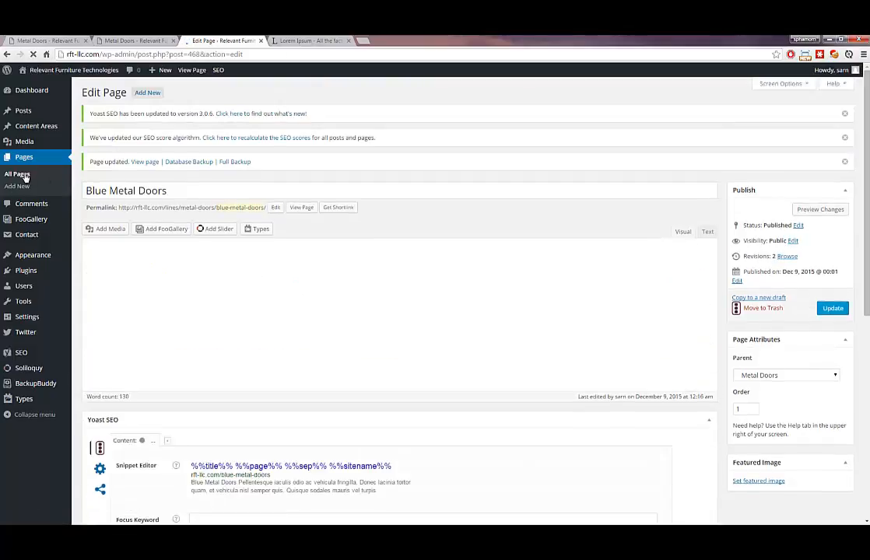
Open the Grey Metal Doors page for editing and add the line "Grey Metal Doors" above its body text
click(24, 176)
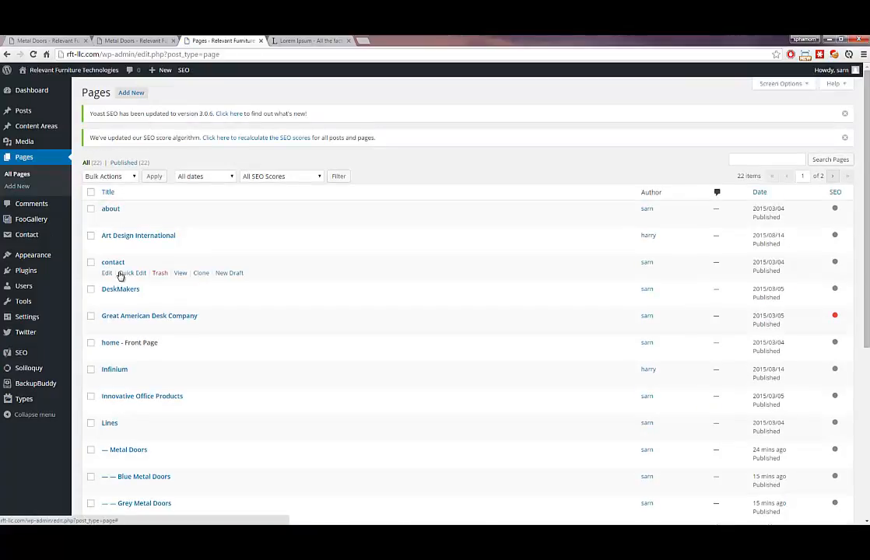
scroll(118, 373, down, 2)
click(108, 424)
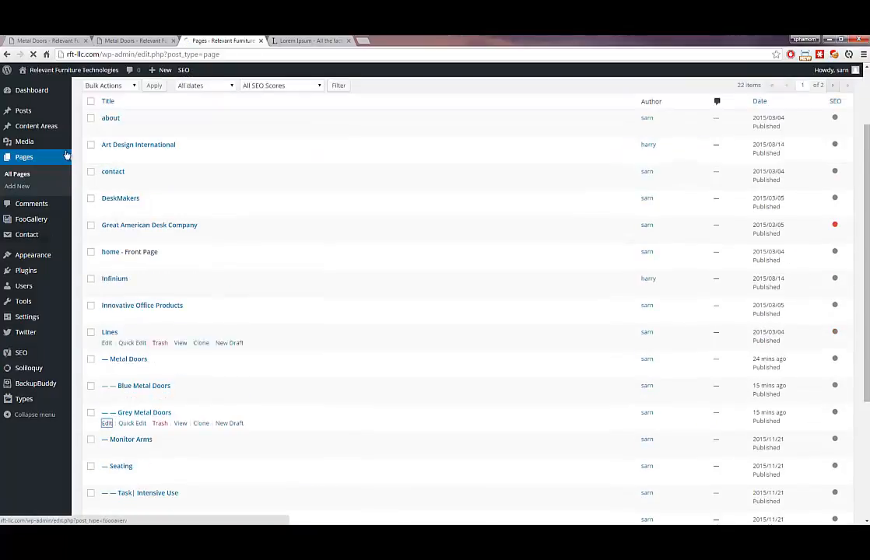
click(92, 275)
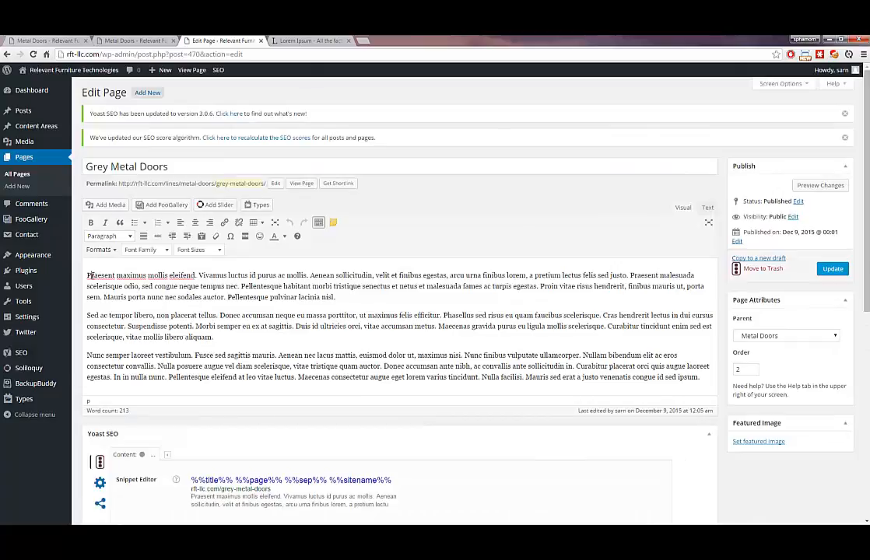
key(Return)
key(Return)
key(Delete)
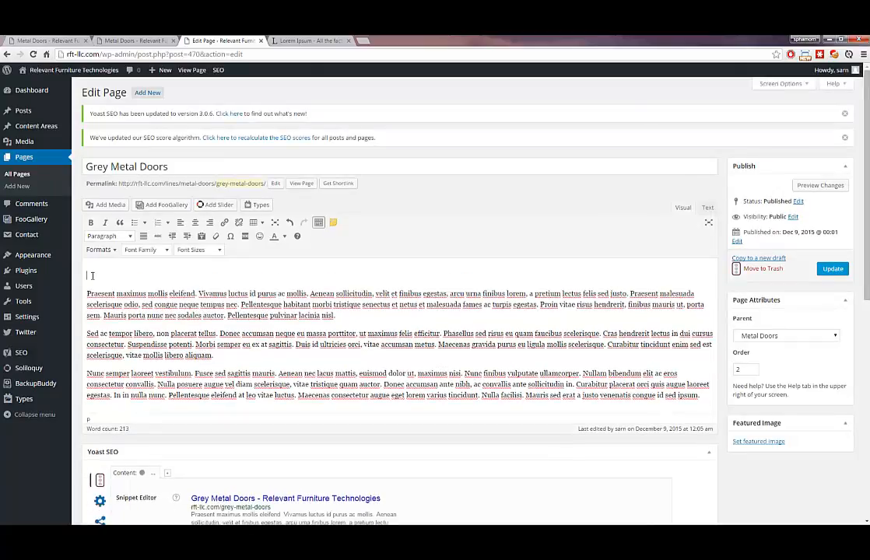
text(Grey Met)
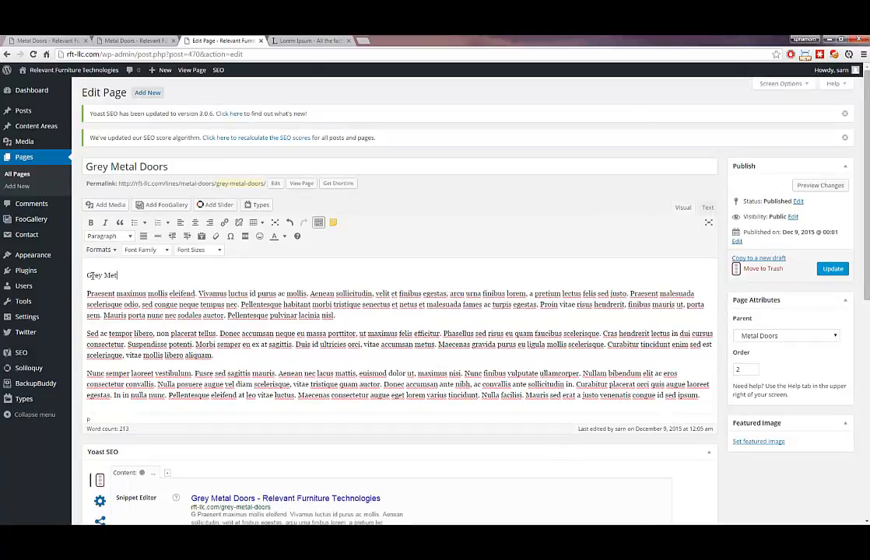
text(al Door)
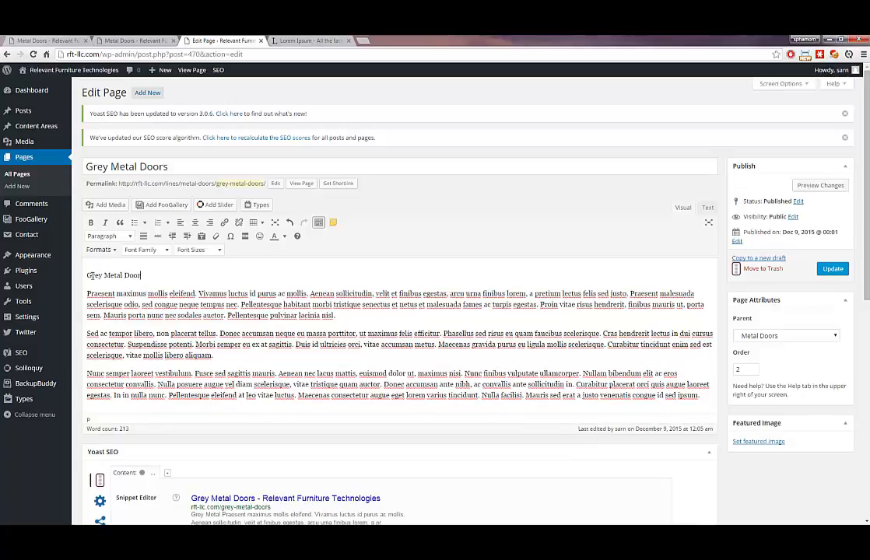
text(s)
Format the new "Grey Metal Doors" line as Heading 3 and update the page
drag(156, 277, 86, 277)
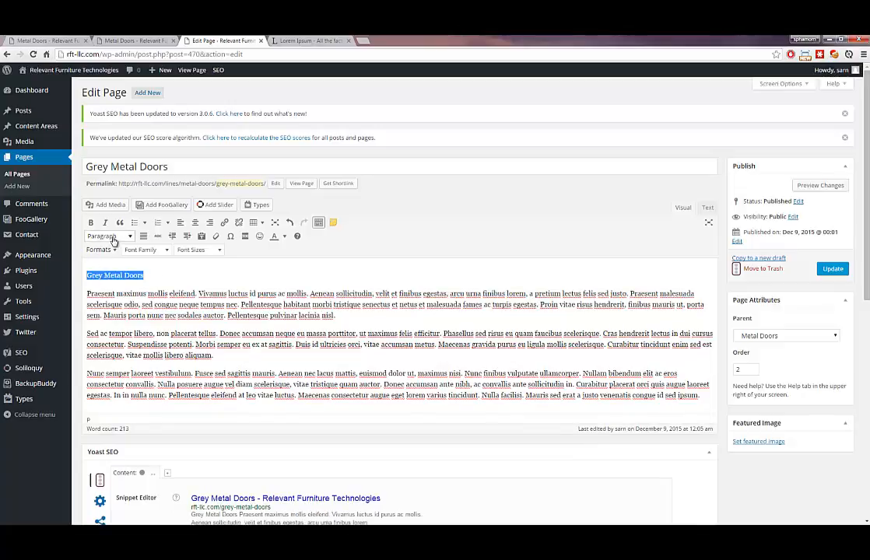
click(109, 236)
click(121, 310)
click(690, 274)
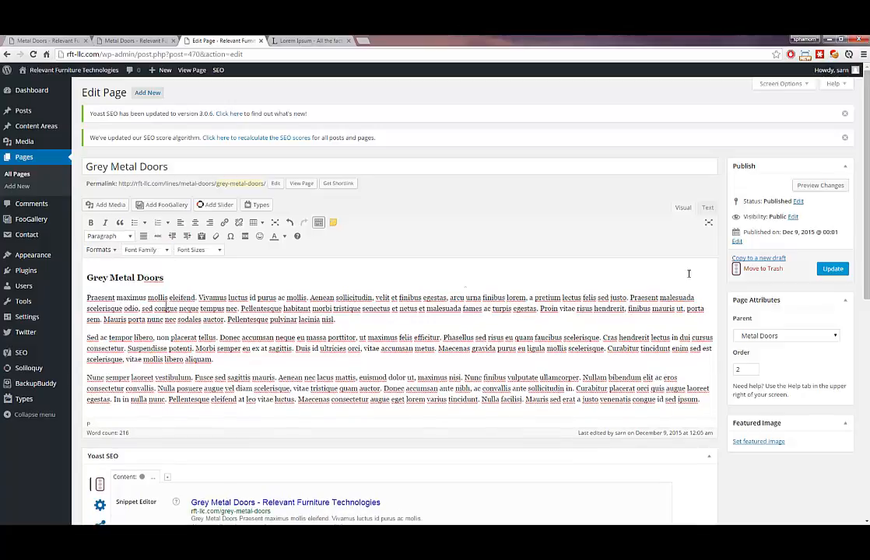
click(832, 268)
Check the headings on the live Blue Doors and Grey Doors pages, returning to the live Metal Doors page
click(129, 40)
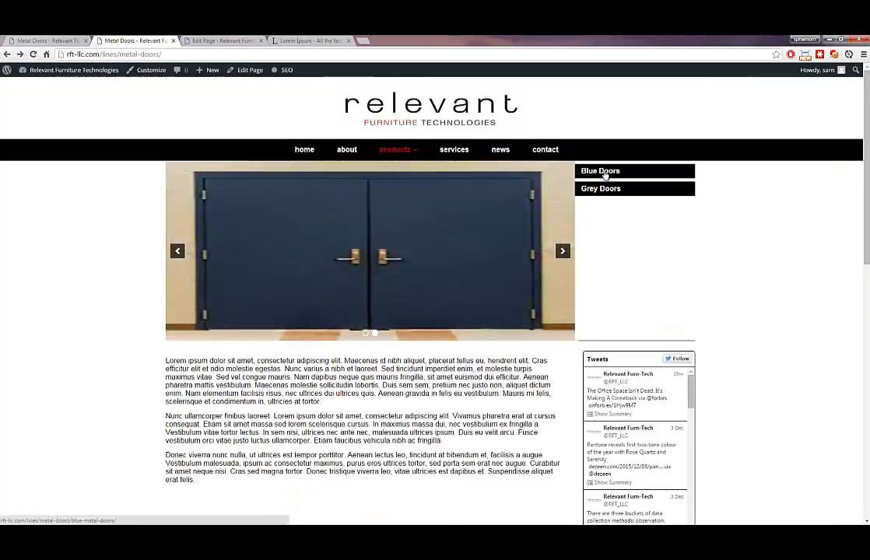
click(605, 173)
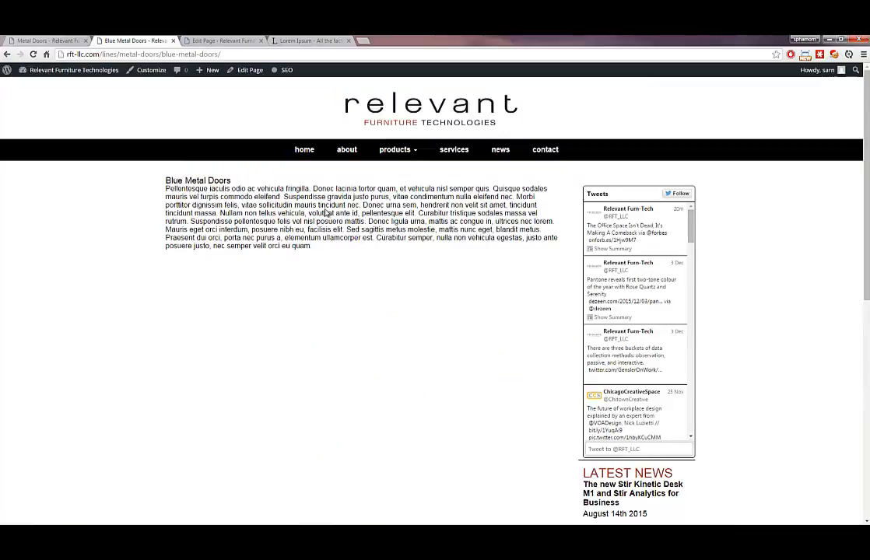
key(alt+Left)
click(599, 191)
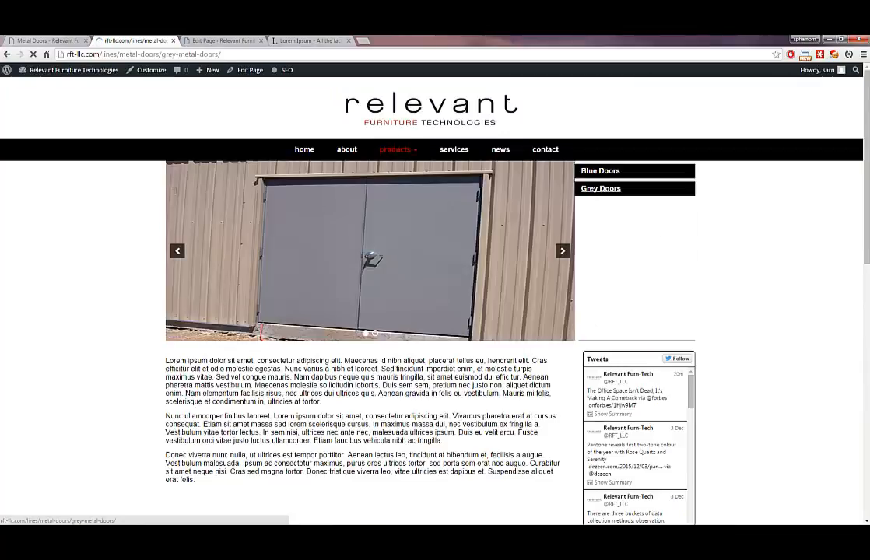
drag(216, 183, 172, 181)
click(232, 243)
key(alt+Left)
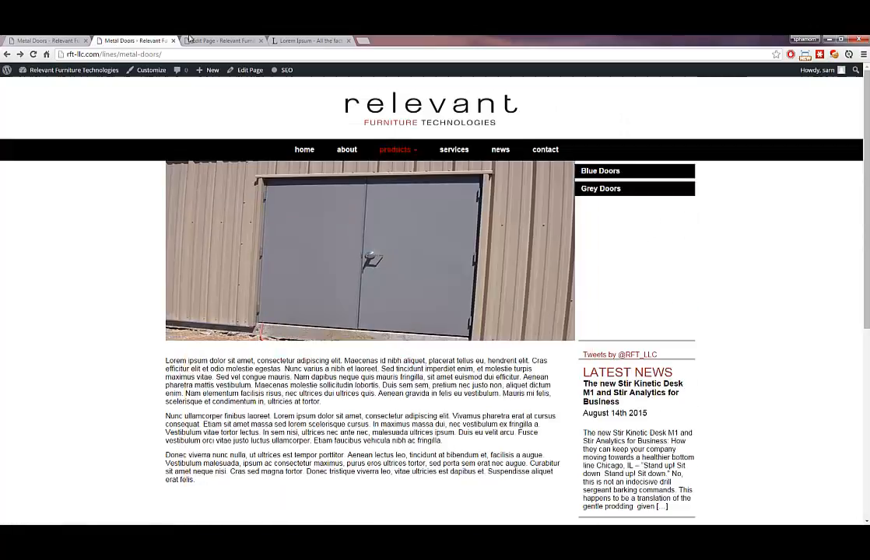
Open the Metal Doors page for editing and add the line "Metal Doors - Main Page" above its body text
click(196, 40)
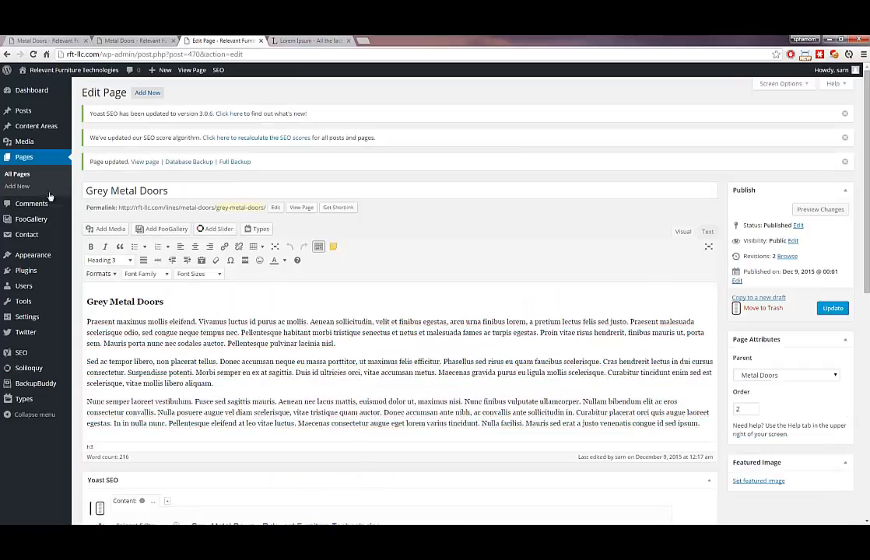
click(17, 173)
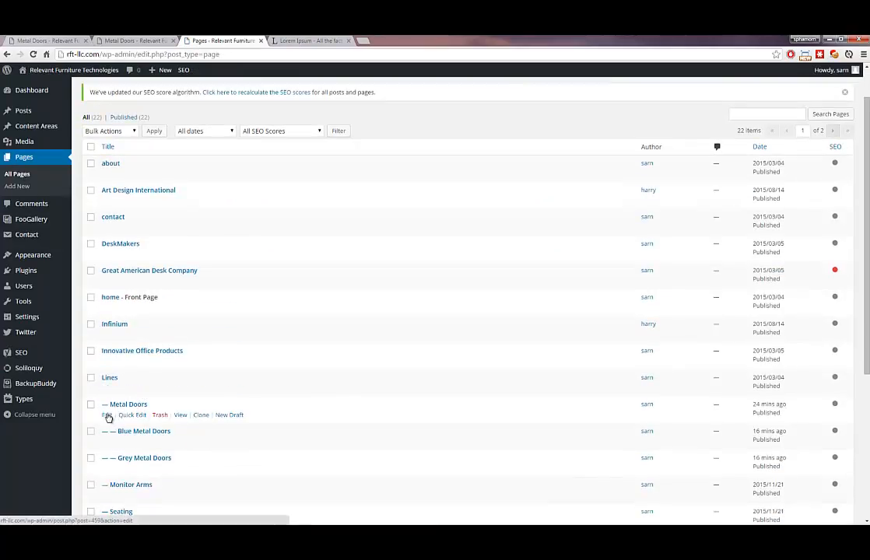
click(108, 416)
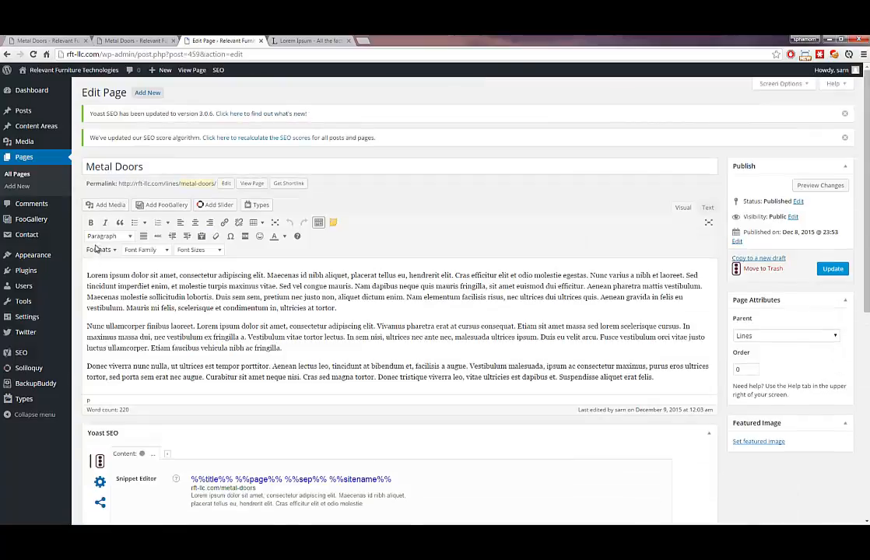
click(88, 275)
key(Return)
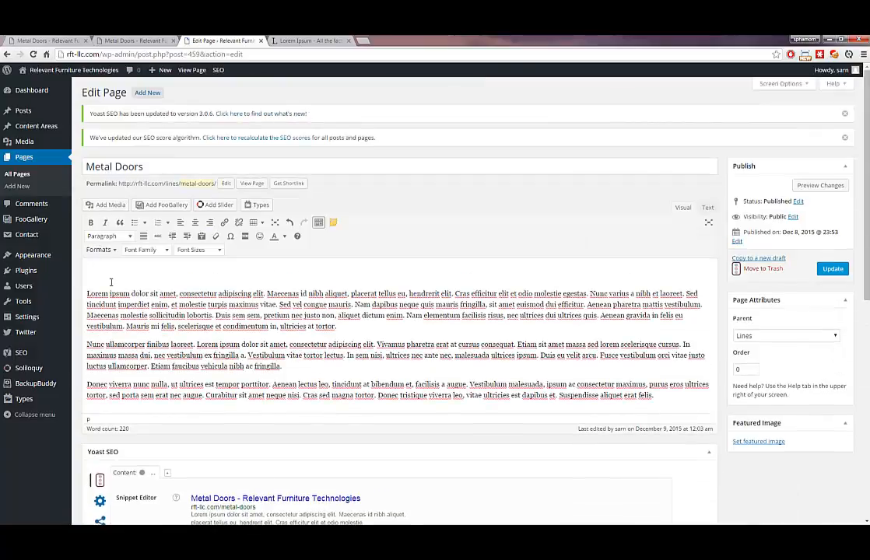
text(Metal Doors - Main Pag)
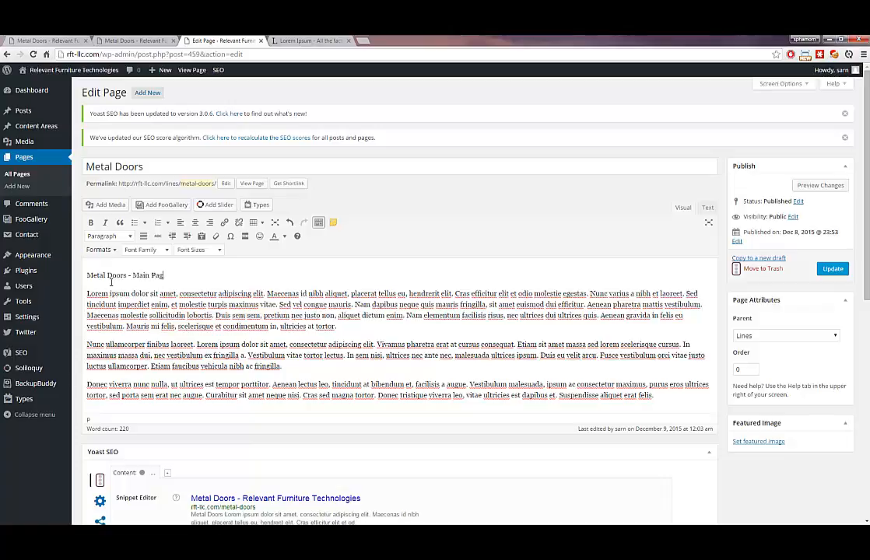
text(e)
Format the "Metal Doors - Main Page" line as Heading 2 and update the page
scroll(112, 282, down, 1)
drag(88, 225, 51, 225)
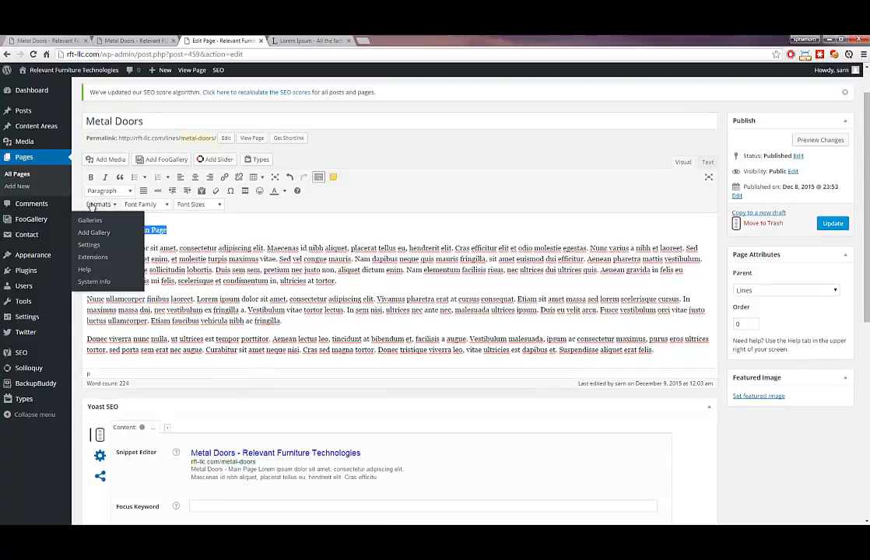
click(113, 191)
click(121, 246)
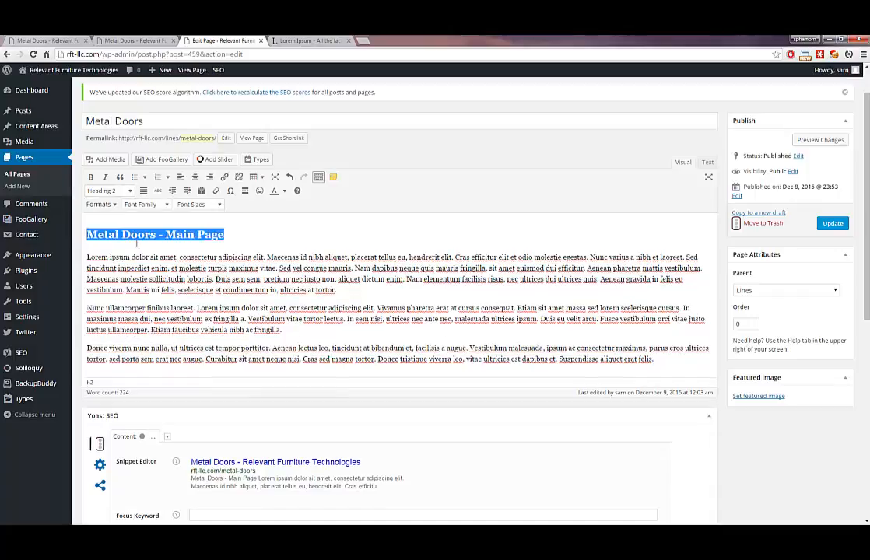
click(832, 223)
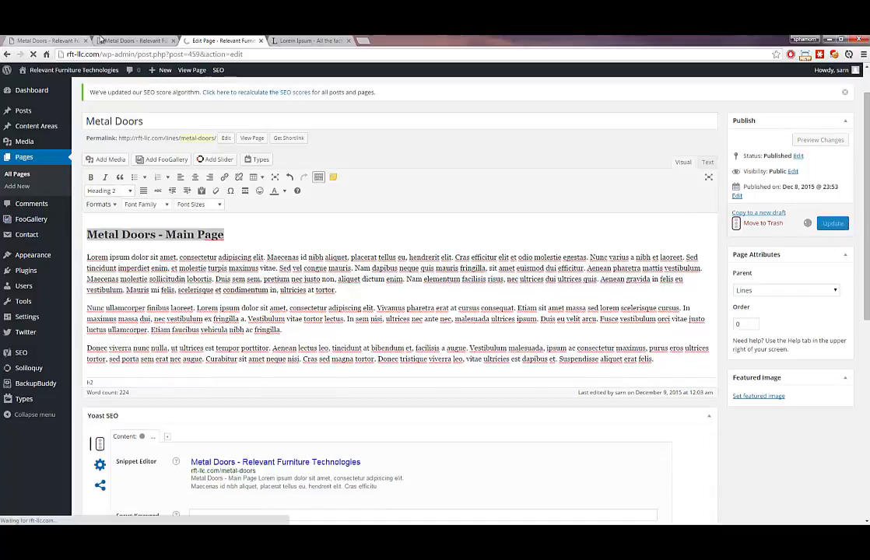
From the live home page, open Metal Doors under products to check its heading, and follow the Blue Doors link
click(105, 40)
click(358, 113)
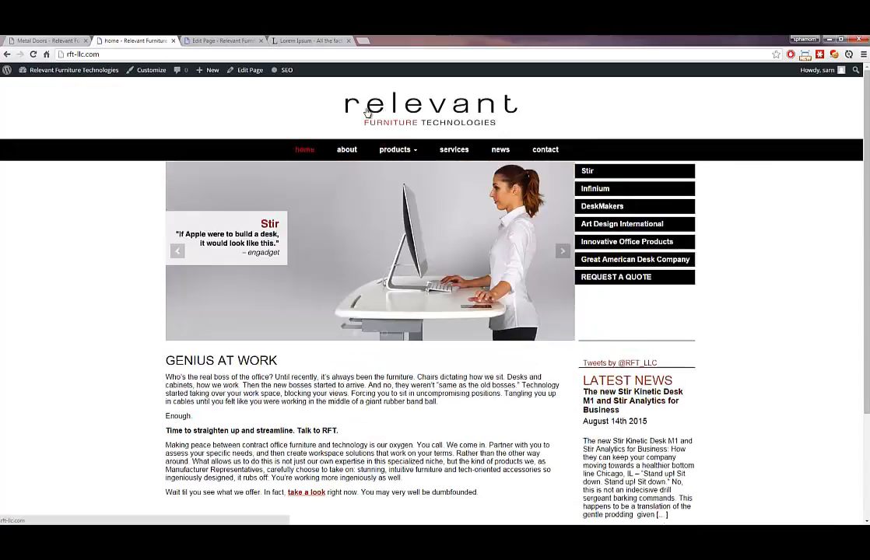
mouse_move(397, 150)
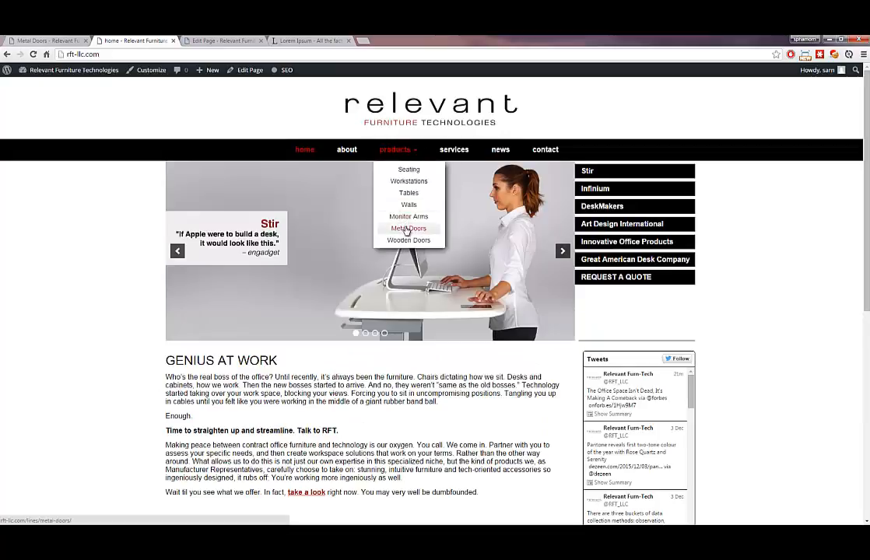
click(404, 227)
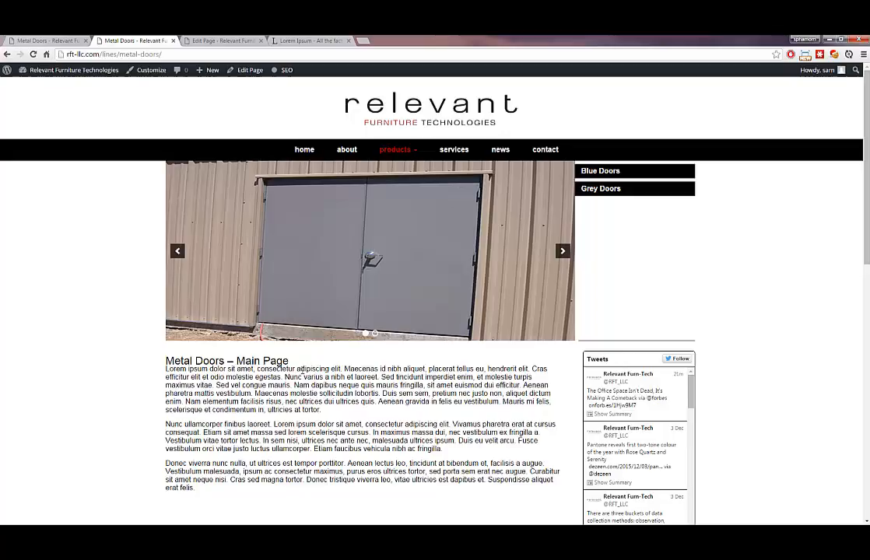
click(598, 176)
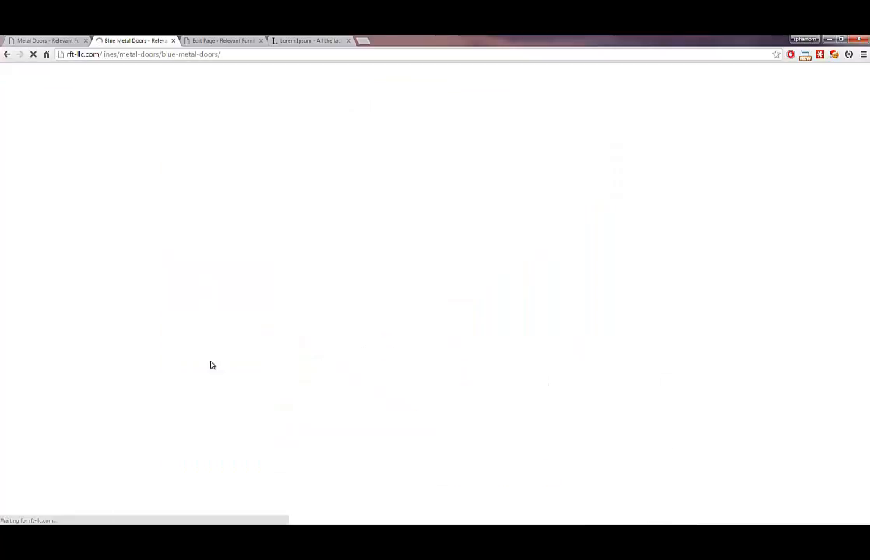
Return to the live Metal Doors page and follow its Grey Doors link to check the Grey Metal Doors page
key(alt+Left)
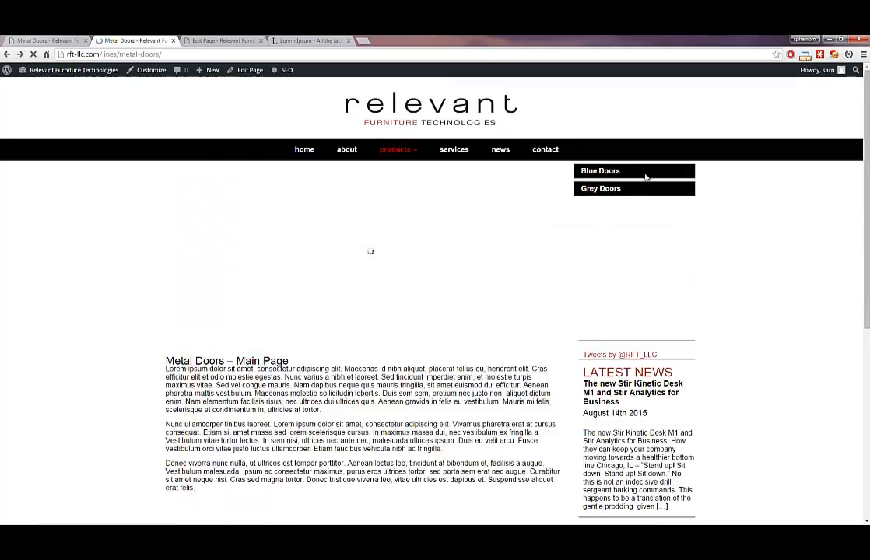
click(579, 189)
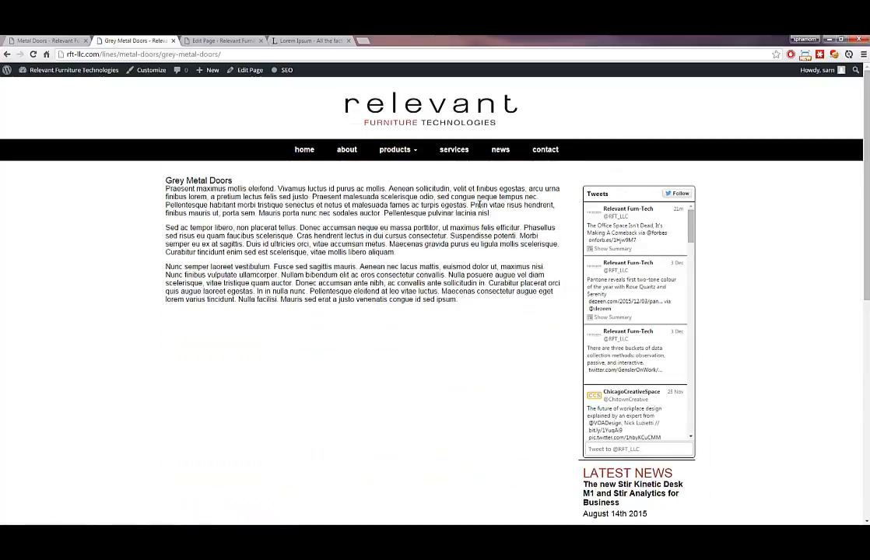
key(alt+Left)
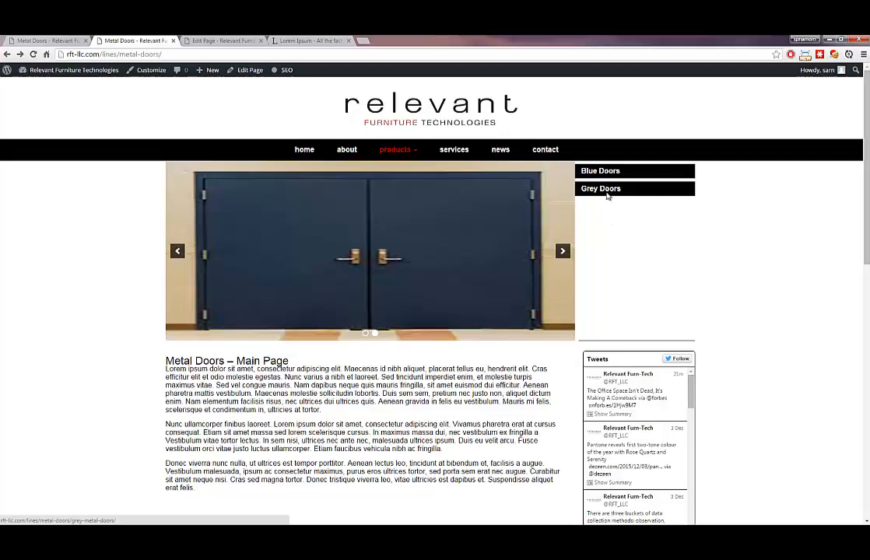
click(607, 190)
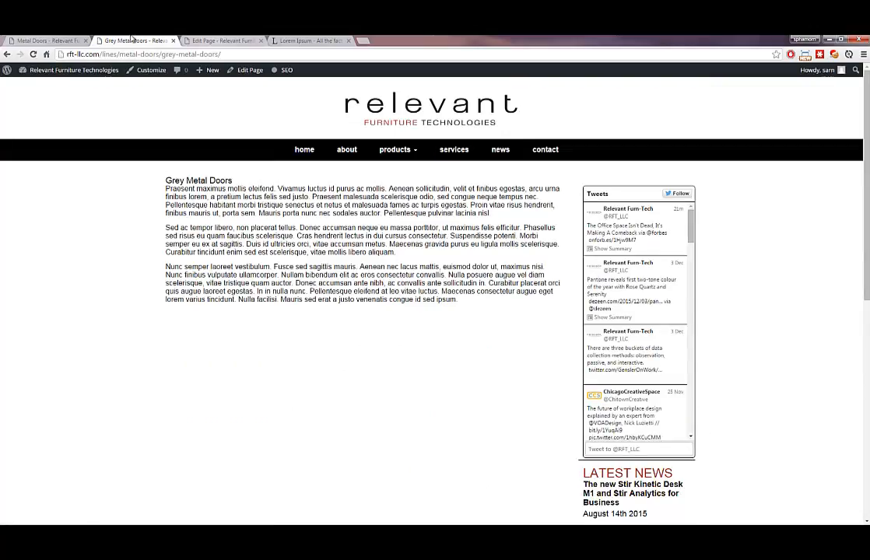
click(48, 40)
click(124, 40)
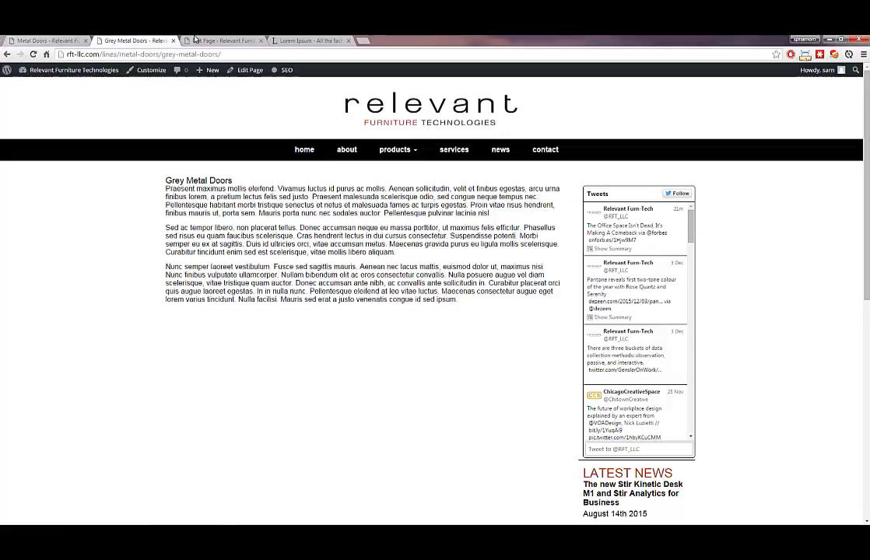
Open the widget settings in the site admin and expand the last Content Area widget in Sidebar Top
click(195, 40)
mouse_move(39, 258)
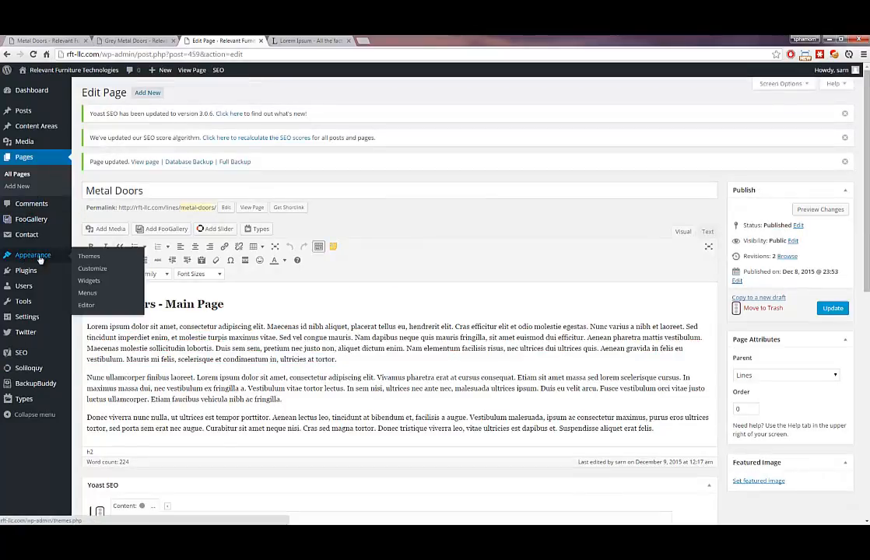
click(89, 283)
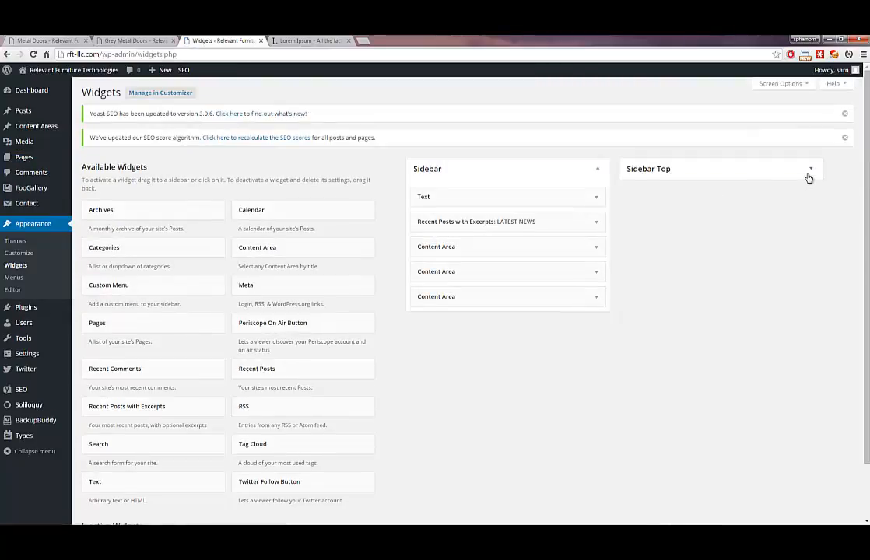
click(809, 179)
click(810, 323)
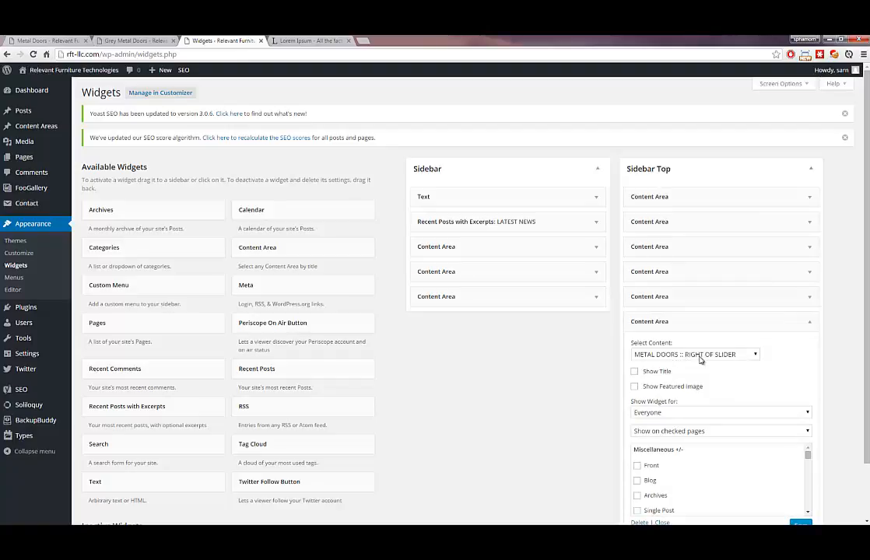
Set the "METAL DOORS :: RIGHT OF SLIDER" widget to show also on Blue Metal Doors and Grey Metal Doors, and save it
scroll(819, 425, down, 1)
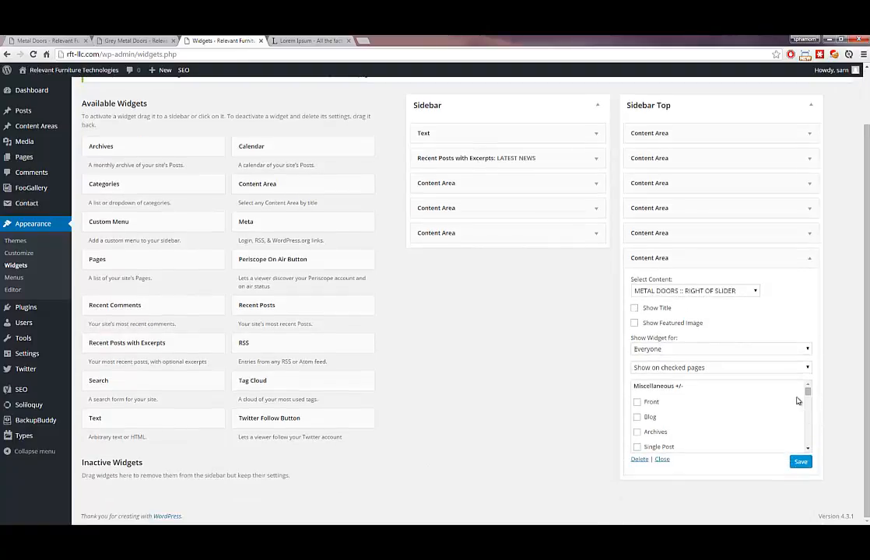
scroll(802, 407, down, 5)
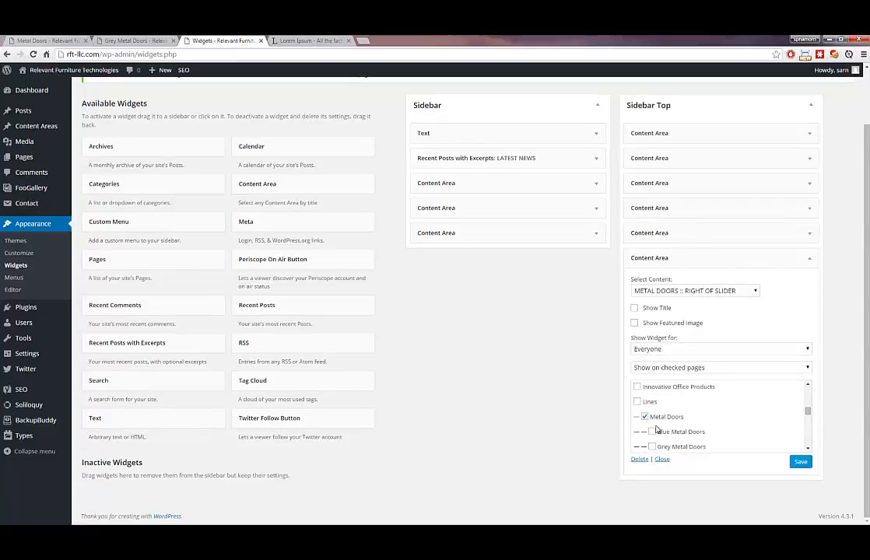
click(653, 433)
click(652, 446)
scroll(700, 420, down, 1)
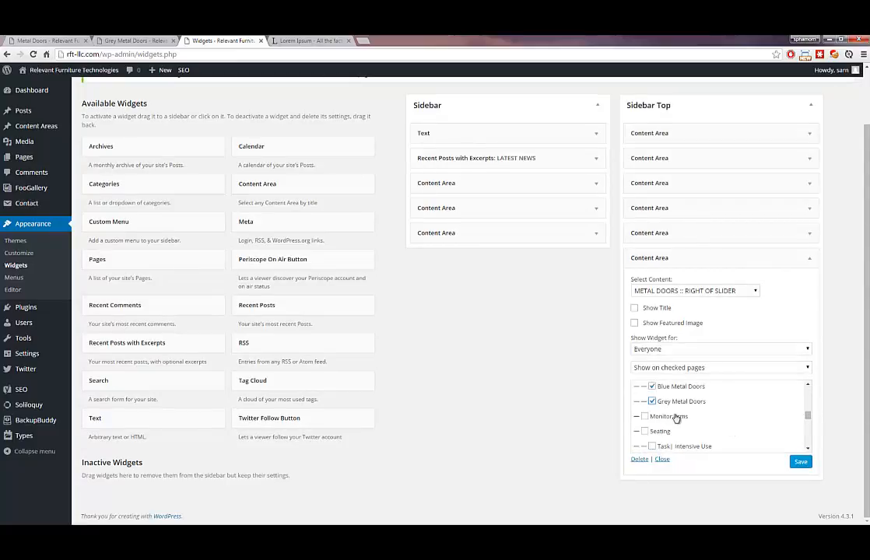
scroll(681, 412, up, 2)
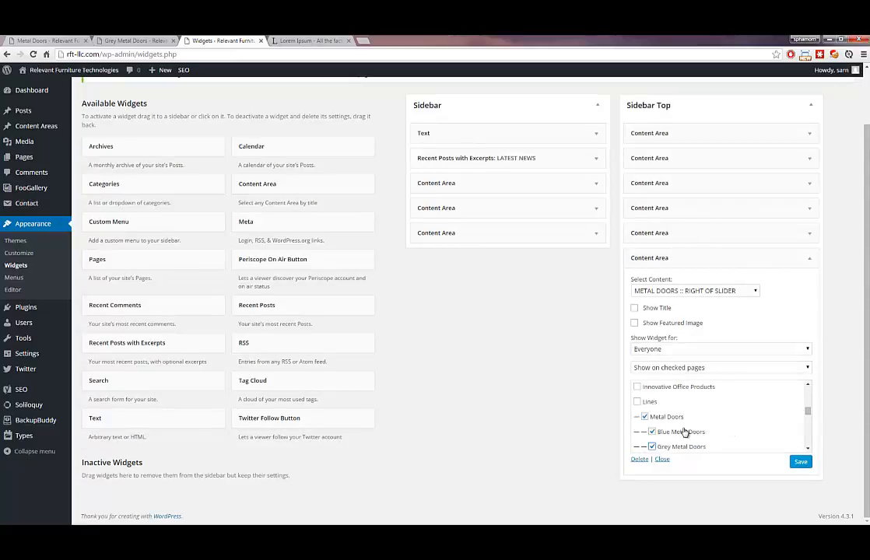
click(799, 462)
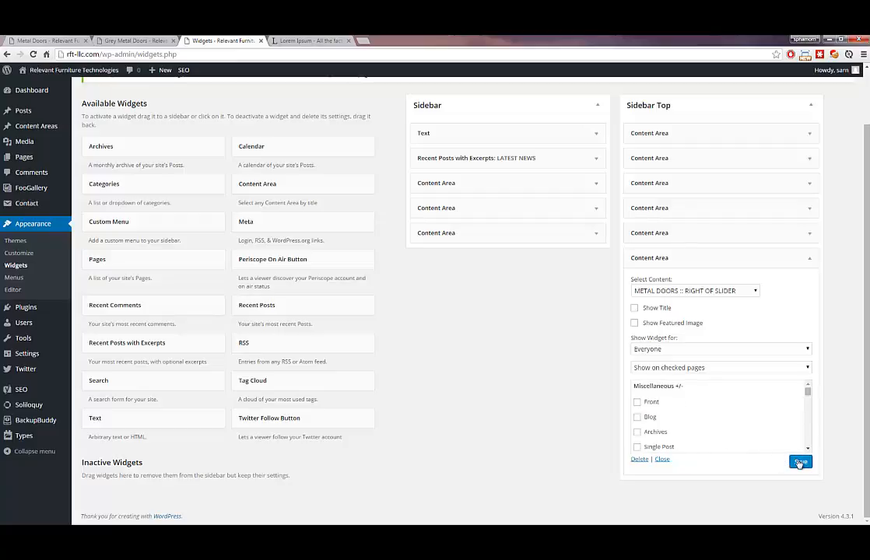
Reload the live Grey Metal Doors page to check its door links, and return to the widget settings
click(144, 40)
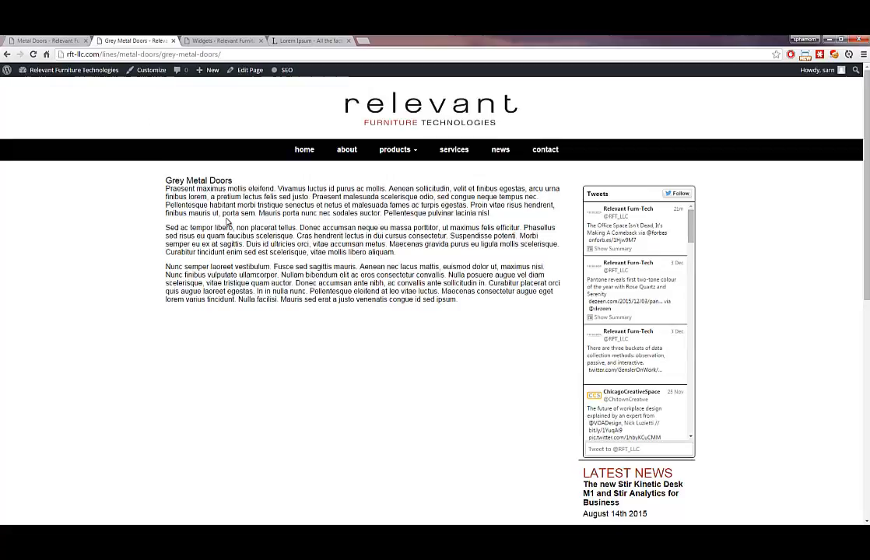
key(F5)
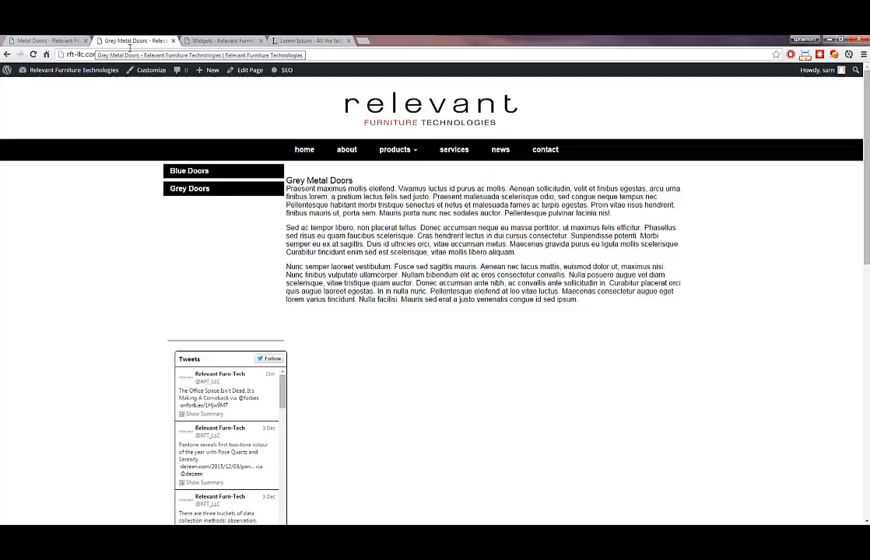
click(195, 40)
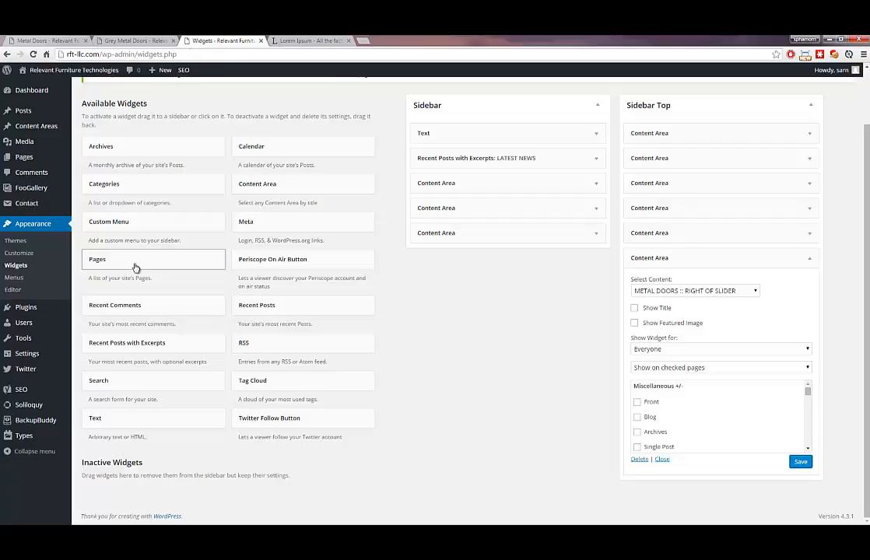
Copy the METAL DOORS SLIDER shortcode [soliloquy id="465"] from the Soliloquy slider list
click(27, 405)
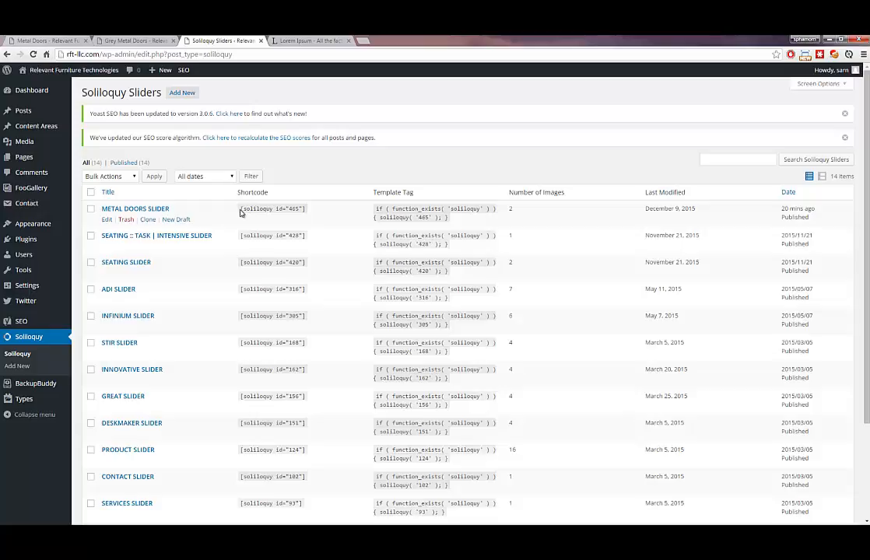
drag(252, 208, 310, 209)
key(ctrl+c)
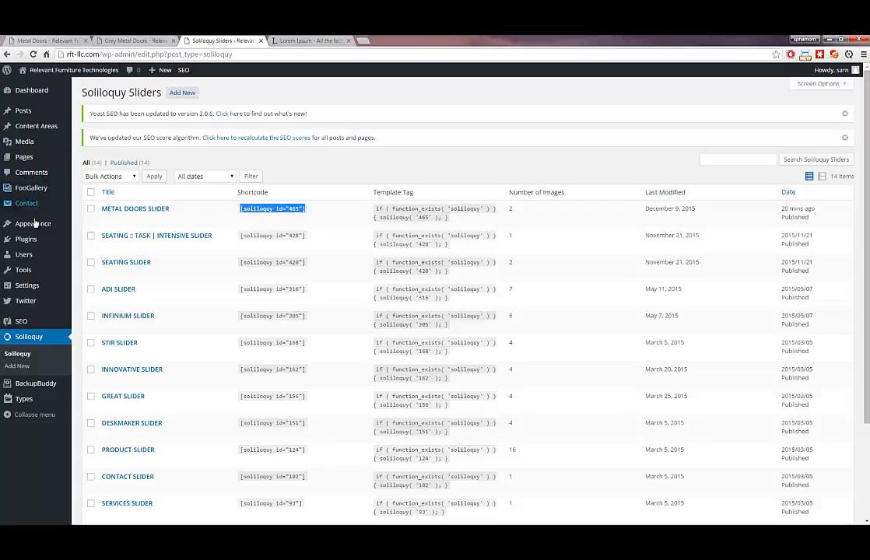
Open the Blue Metal Doors page for editing from the list of pages
mouse_move(33, 160)
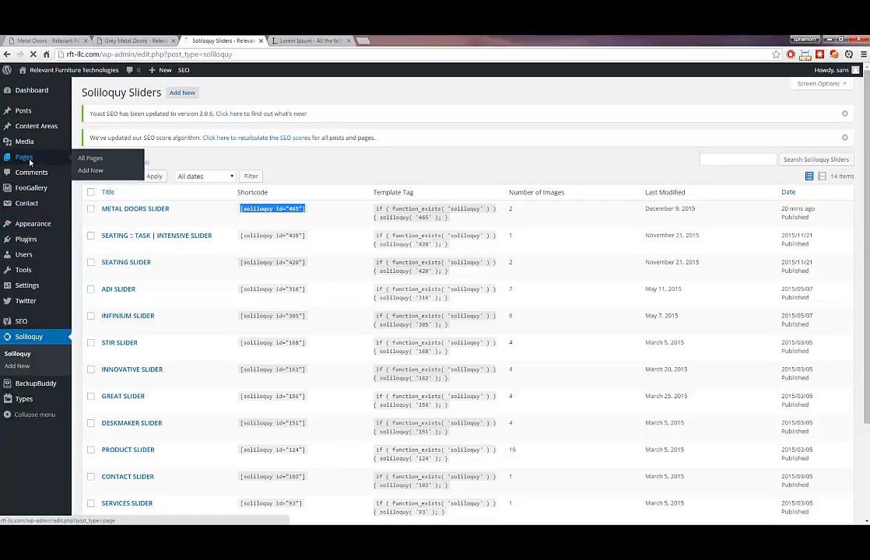
scroll(126, 311, down, 2)
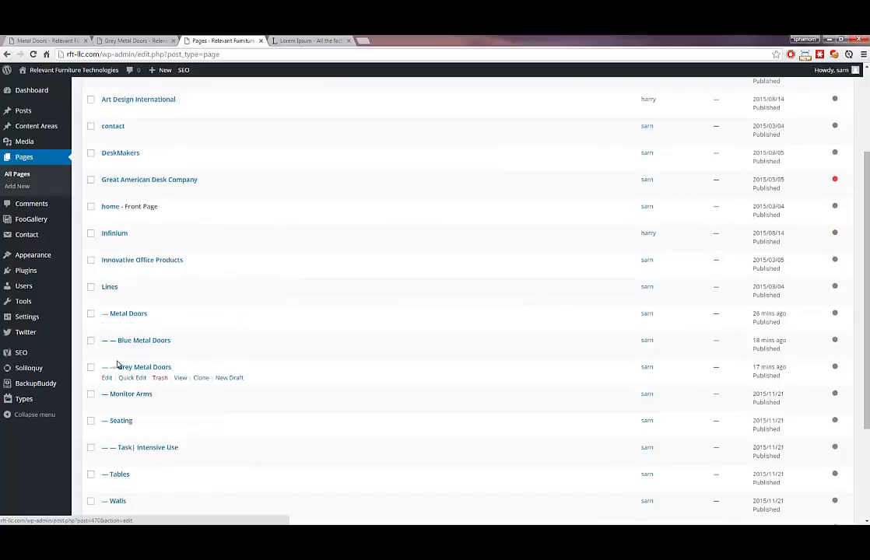
click(105, 350)
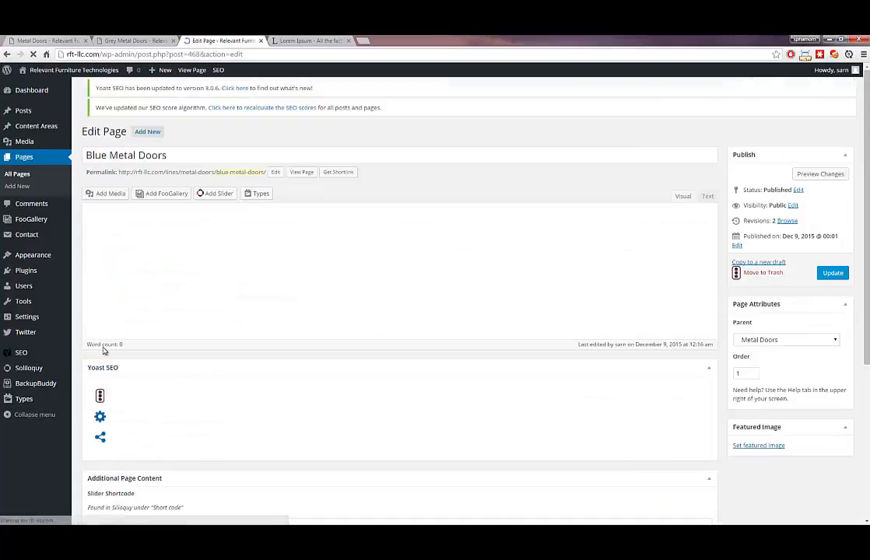
Paste the shortcode [soliloquy id="465"] as the Blue Metal Doors page's Slider Shortcode and update the page
scroll(107, 369, down, 5)
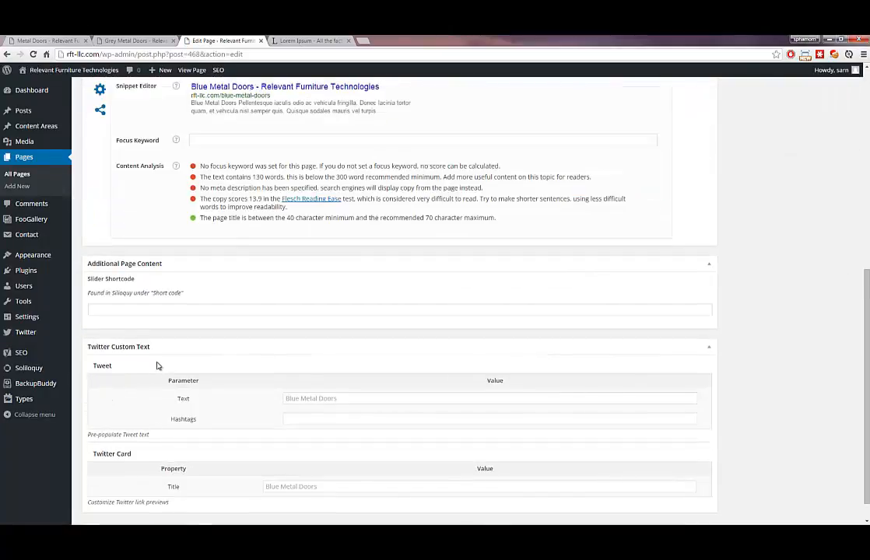
click(132, 314)
key(ctrl+v)
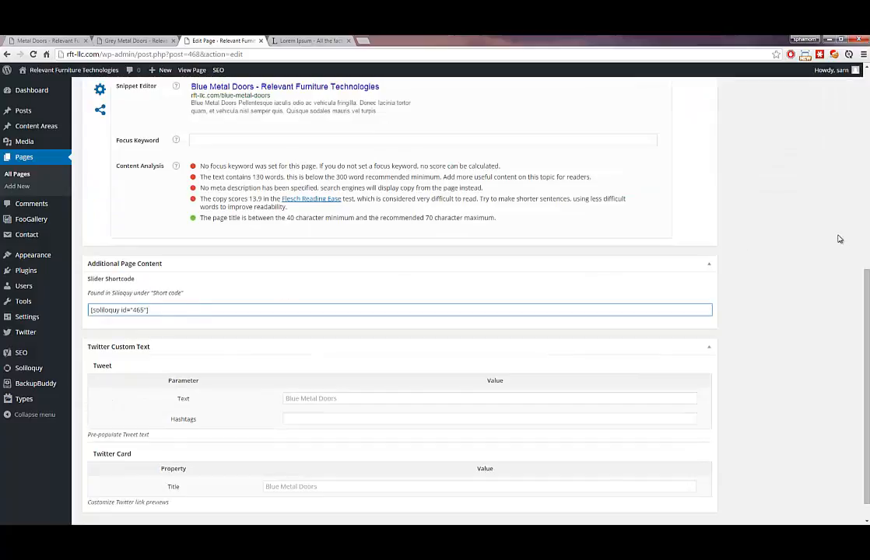
scroll(838, 239, up, 10)
click(831, 284)
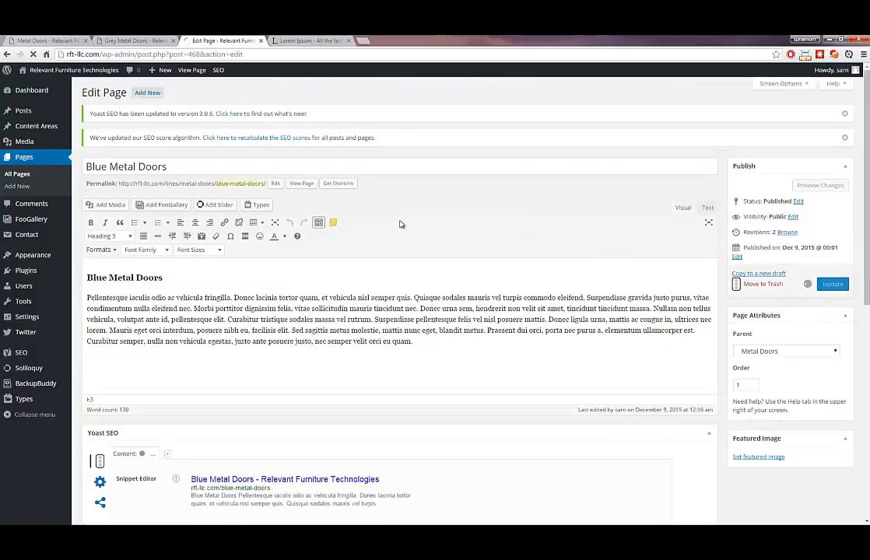
scroll(191, 268, down, 4)
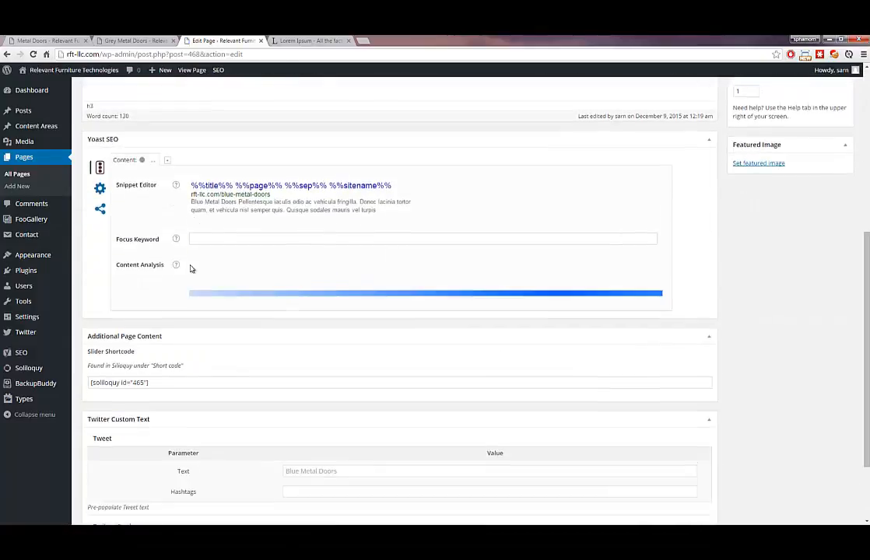
scroll(156, 295, down, 2)
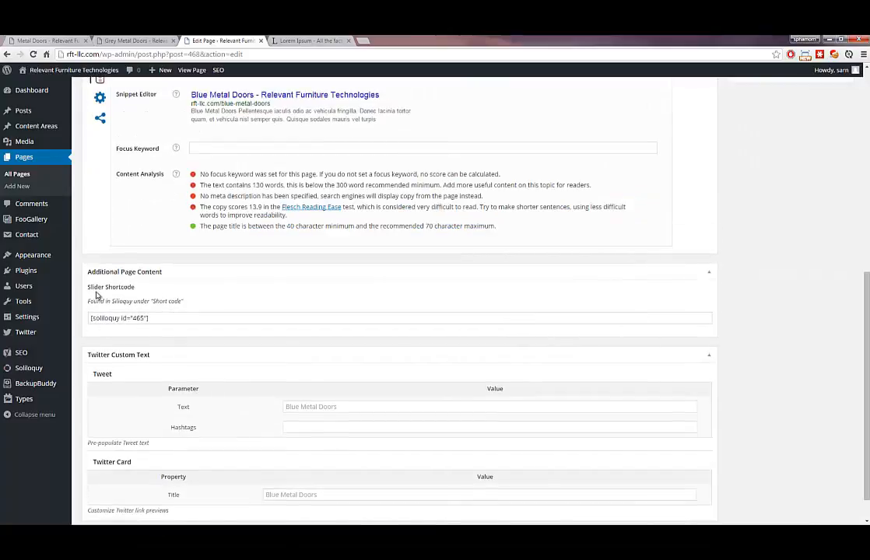
Open the Blue Doors page under Metal Doors on the live site and flip through its slider images
click(126, 39)
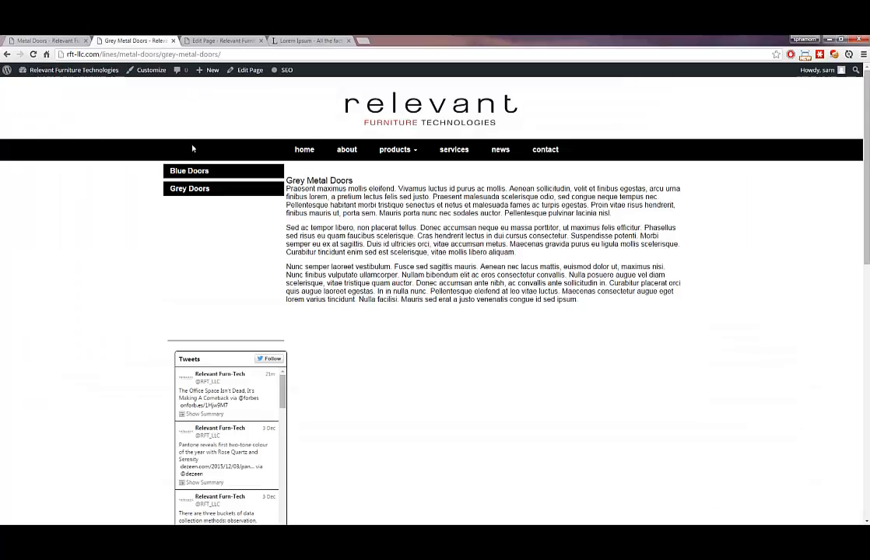
mouse_move(395, 150)
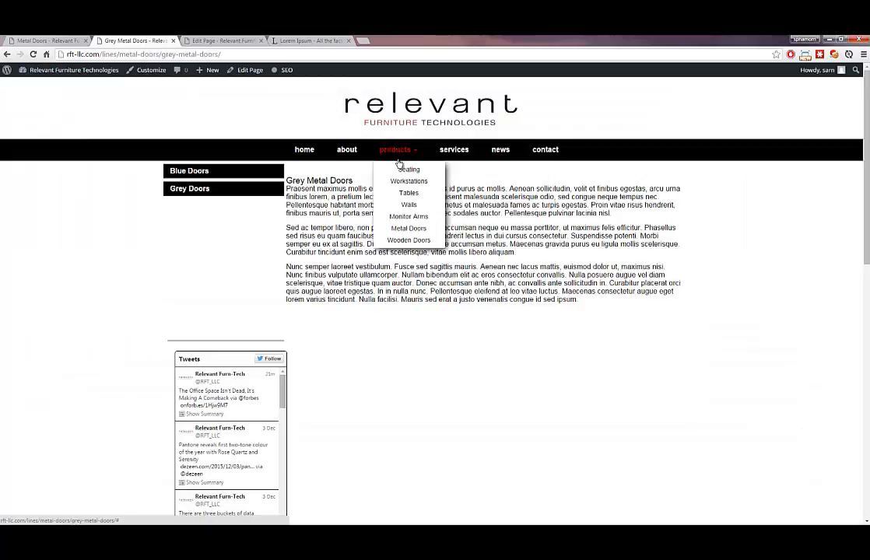
click(407, 230)
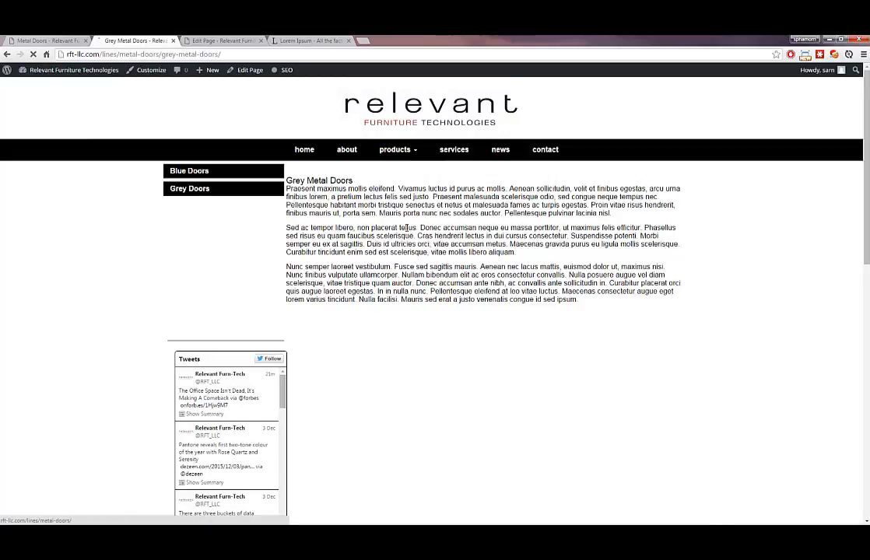
scroll(595, 174, down, 1)
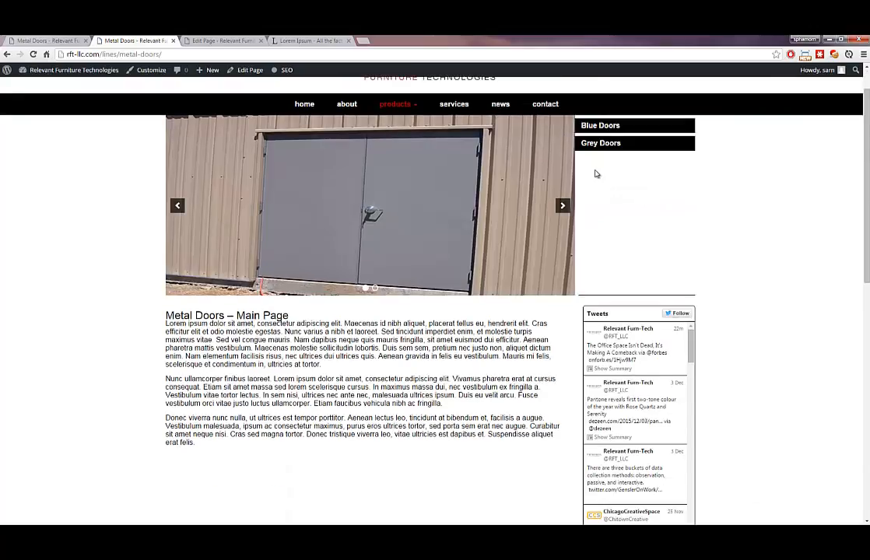
click(599, 127)
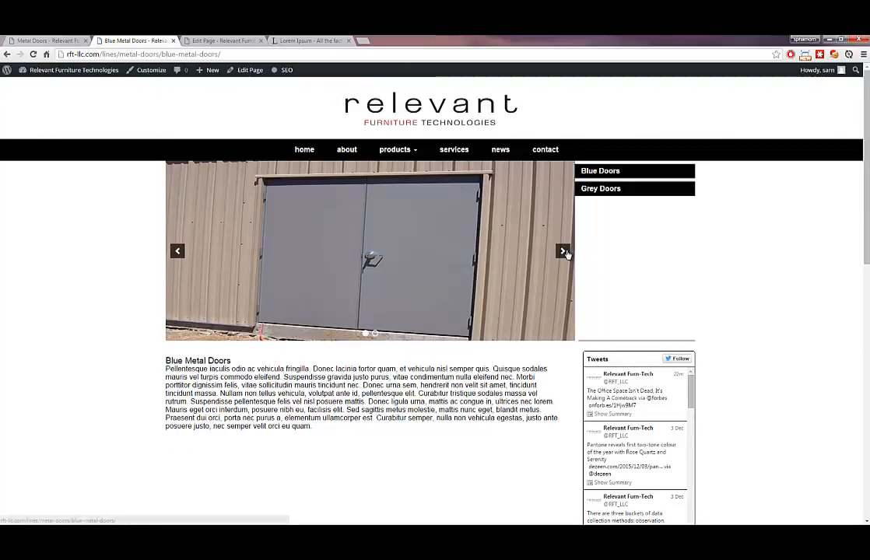
click(566, 252)
click(177, 251)
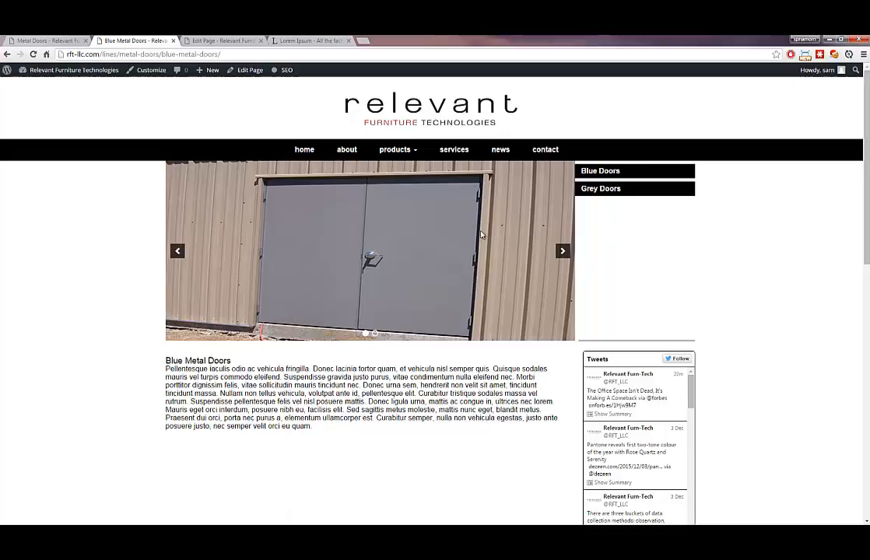
Return to the Metal Doors main page on the live site and review its heading and slider
key(alt+Left)
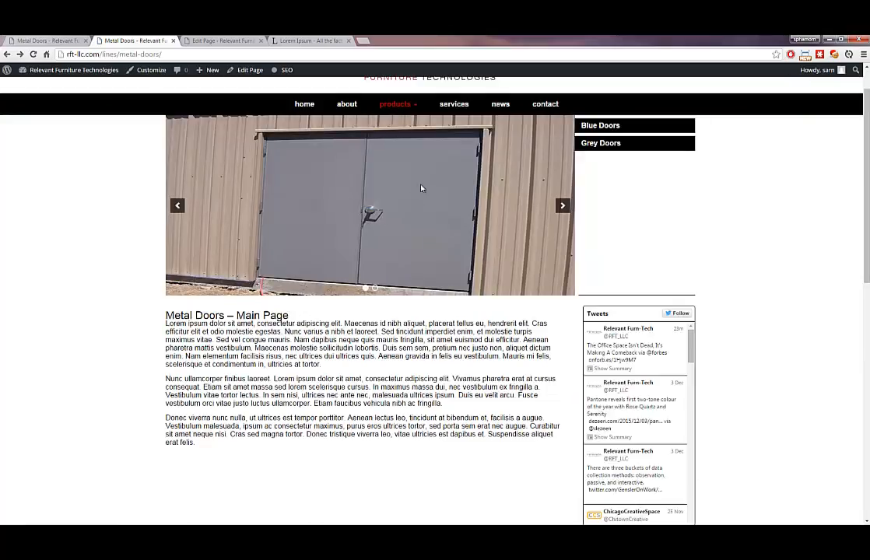
drag(192, 316, 349, 296)
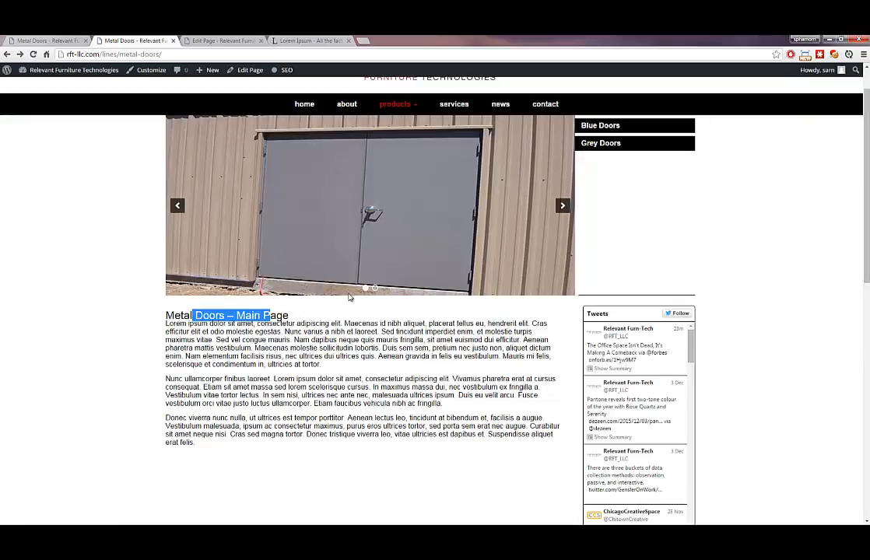
click(599, 191)
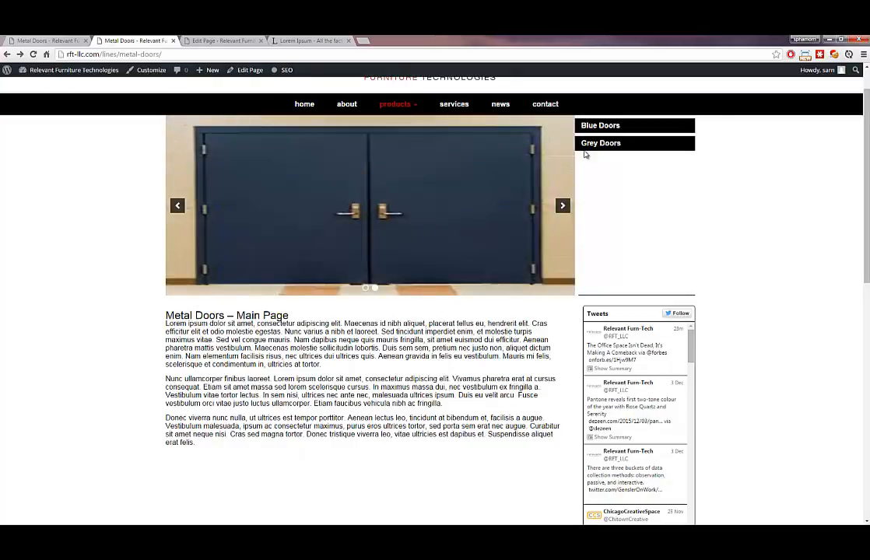
Create a new Soliloquy slider titled "METAL DOORS - GREY METAL DOOR SLIDER" and upload the grey door image to it
click(195, 40)
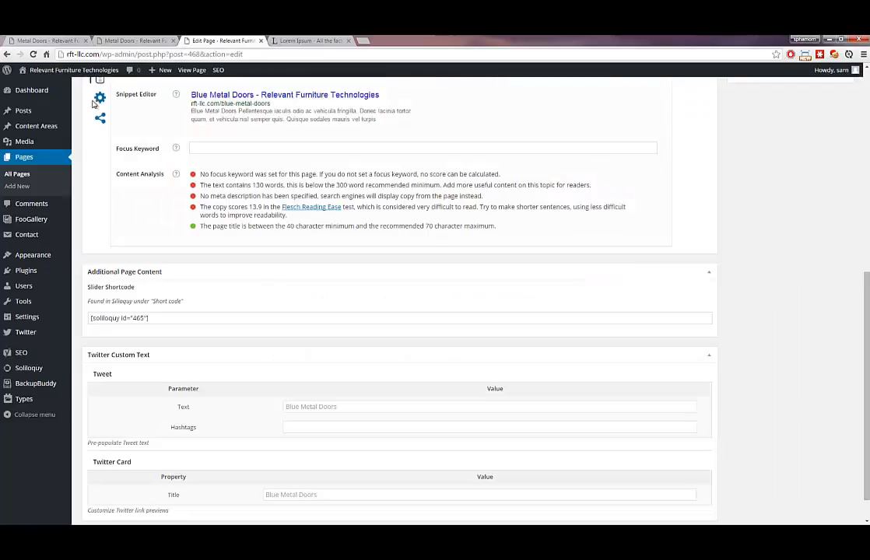
click(28, 367)
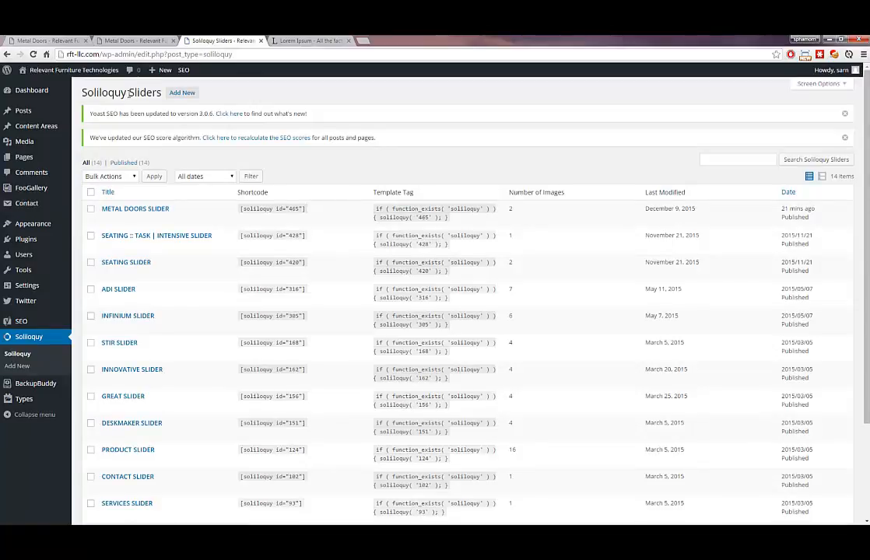
click(176, 94)
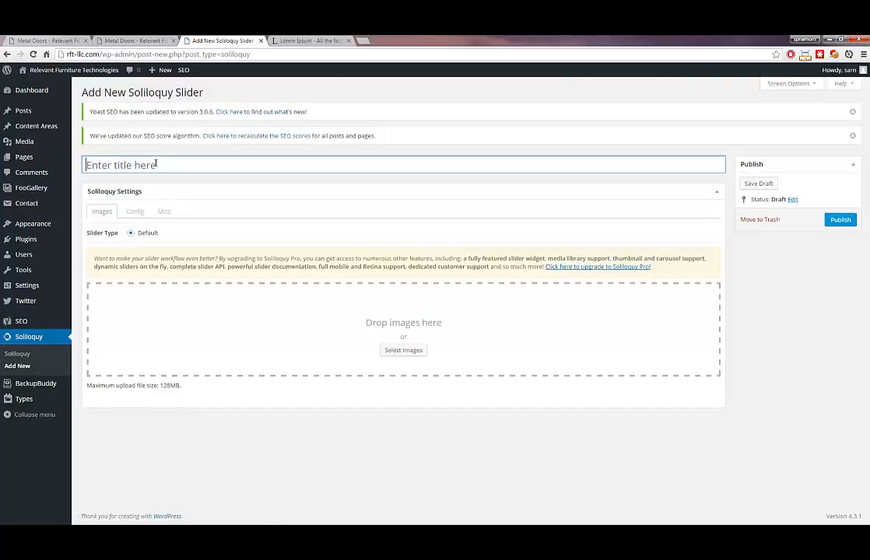
click(154, 162)
text(METAL DOORS - GREY ME)
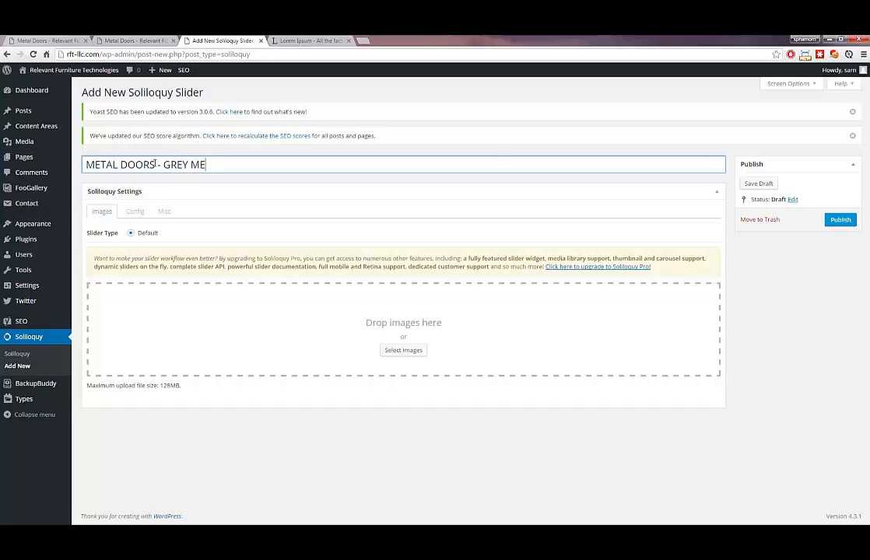
text(TAL DOOR SLIDER)
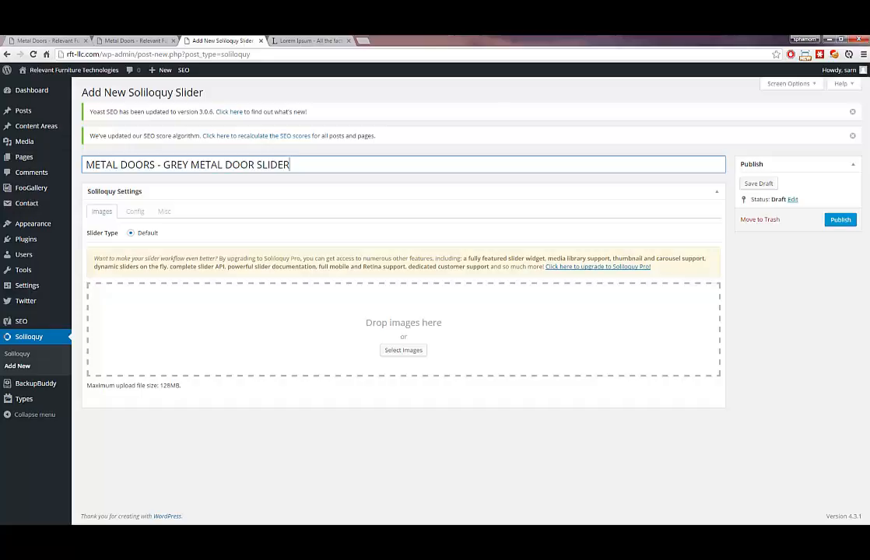
drag(0, 234, 365, 324)
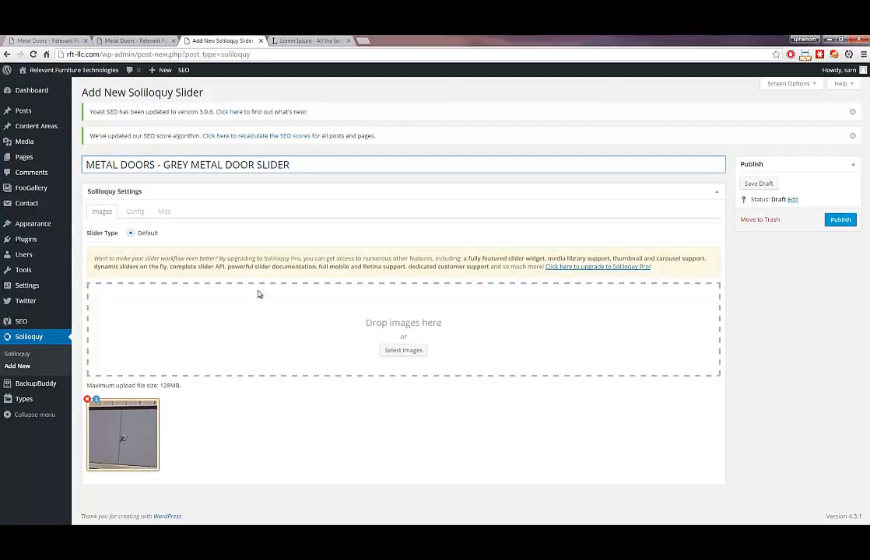
Set the new slider's dimensions to 901 × 397 px and publish it
click(134, 210)
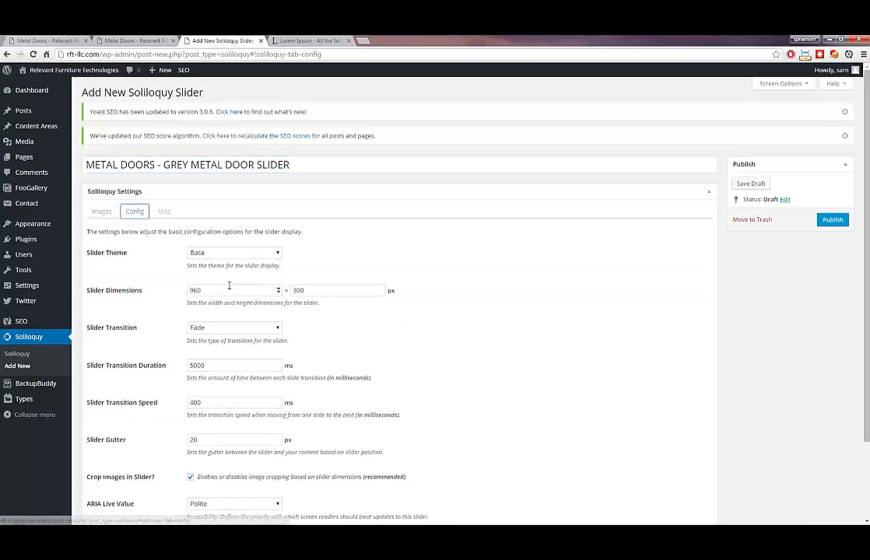
drag(229, 285, 165, 287)
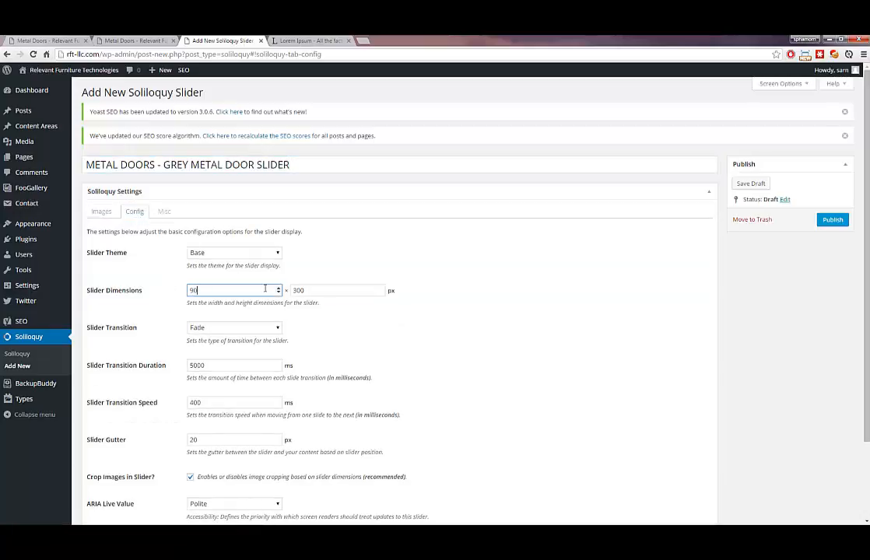
key(Tab)
text(3)
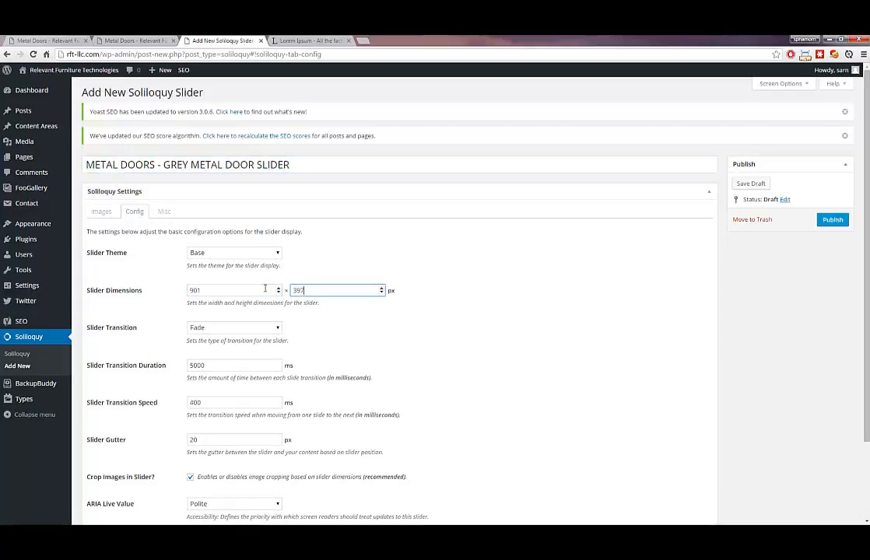
scroll(394, 324, down, 2)
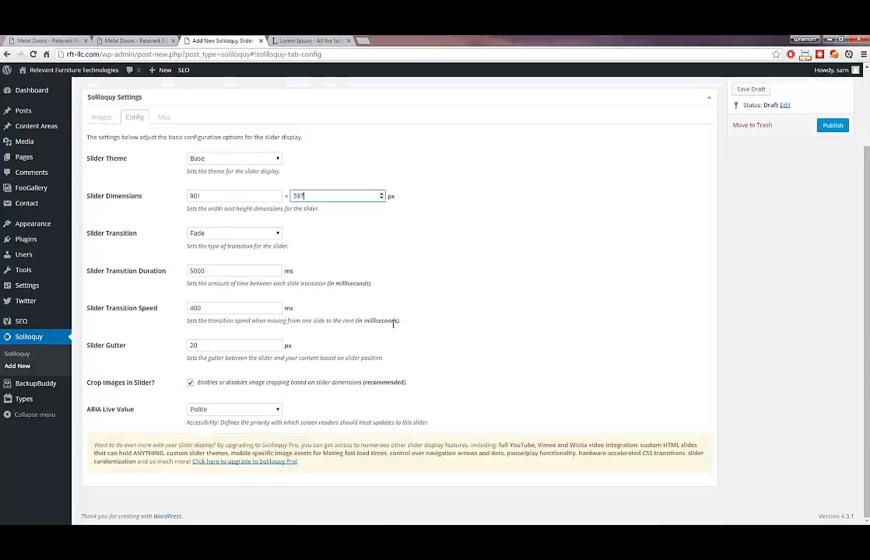
scroll(778, 219, up, 2)
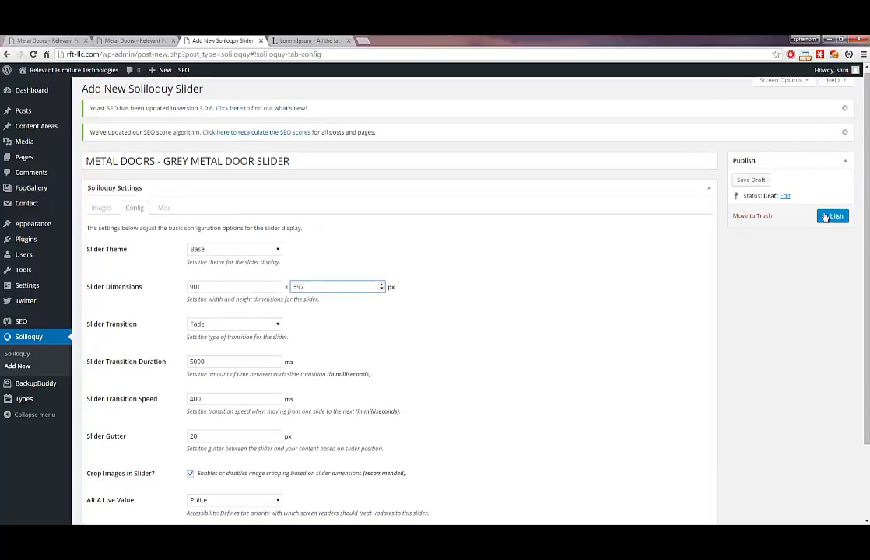
click(831, 216)
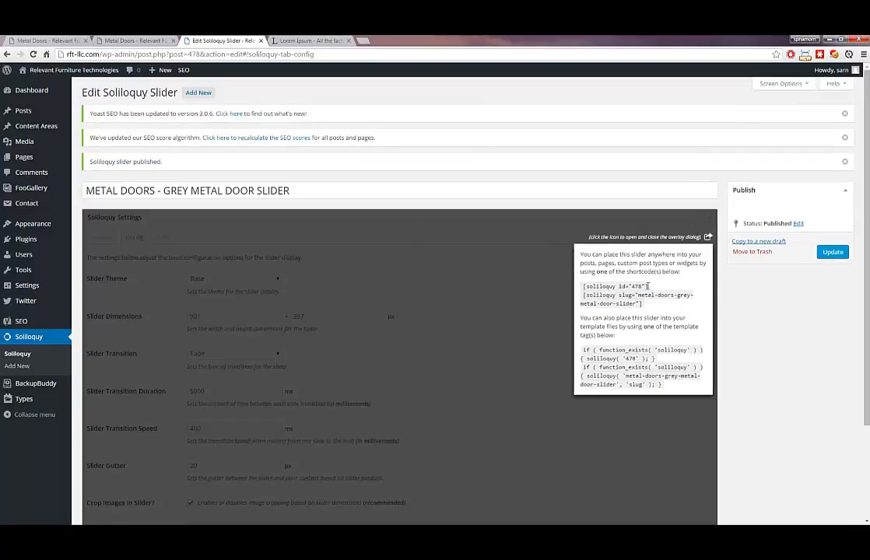
Copy the shortcode [soliloquy id="478"] into the Grey Metal Doors page's Slider Shortcode field and update the page
drag(647, 286, 584, 285)
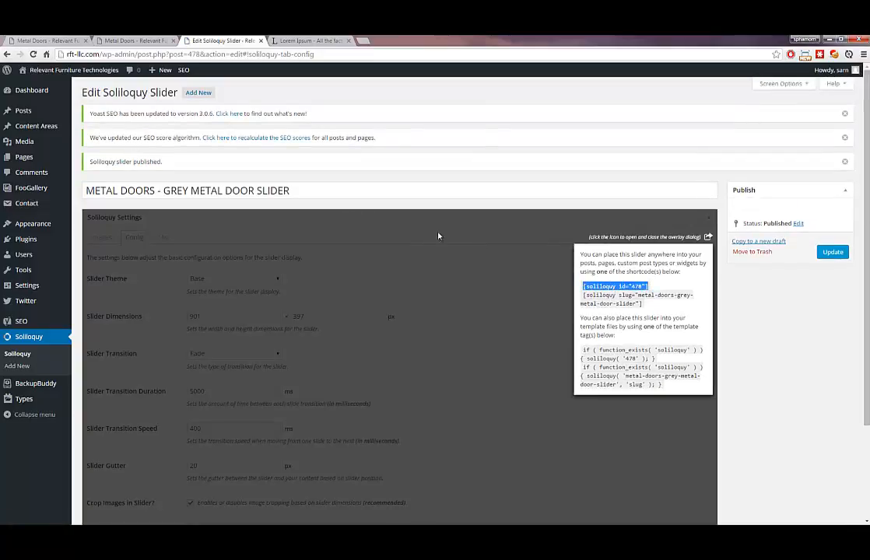
click(29, 158)
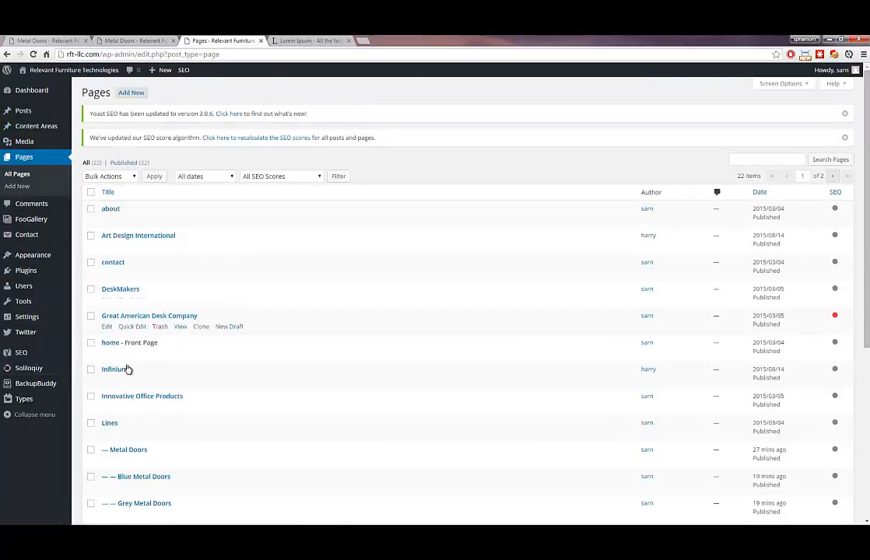
scroll(117, 404, down, 2)
click(108, 422)
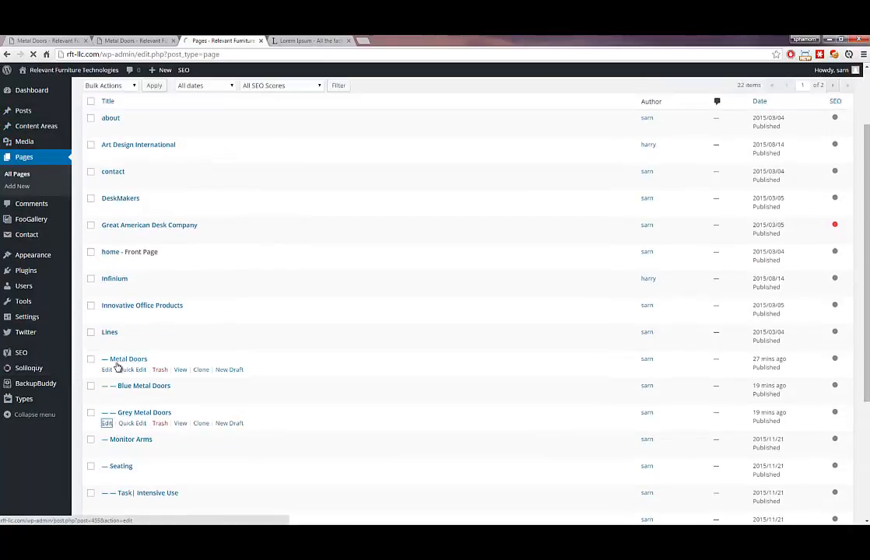
scroll(157, 350, down, 10)
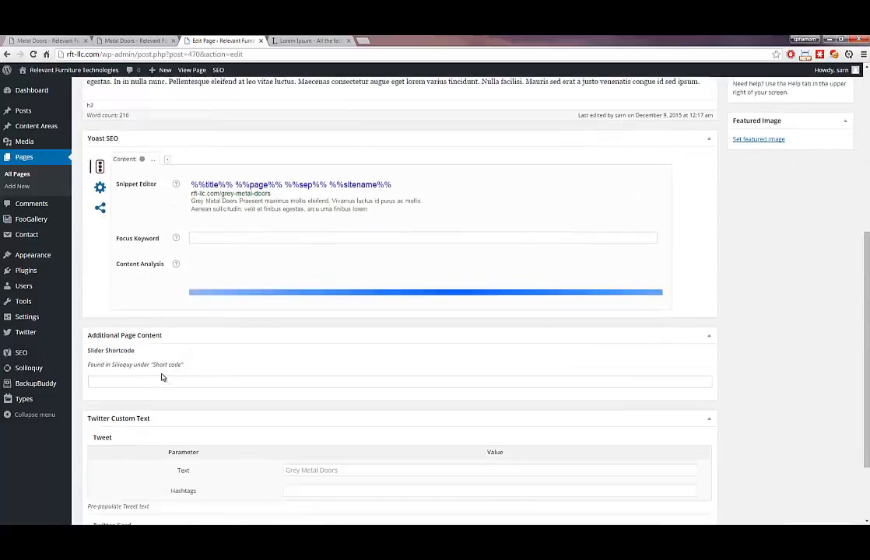
click(123, 308)
text([soliloquy id="478"])
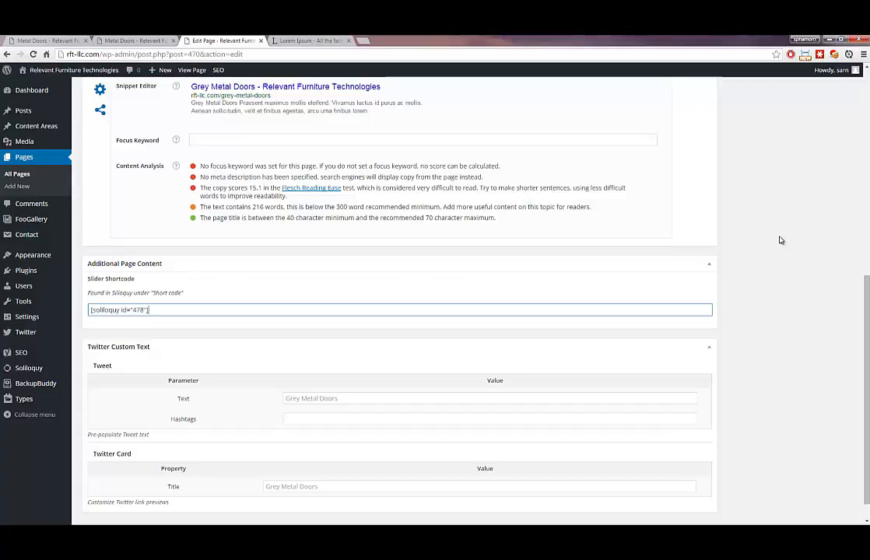
scroll(785, 234, up, 4)
click(830, 186)
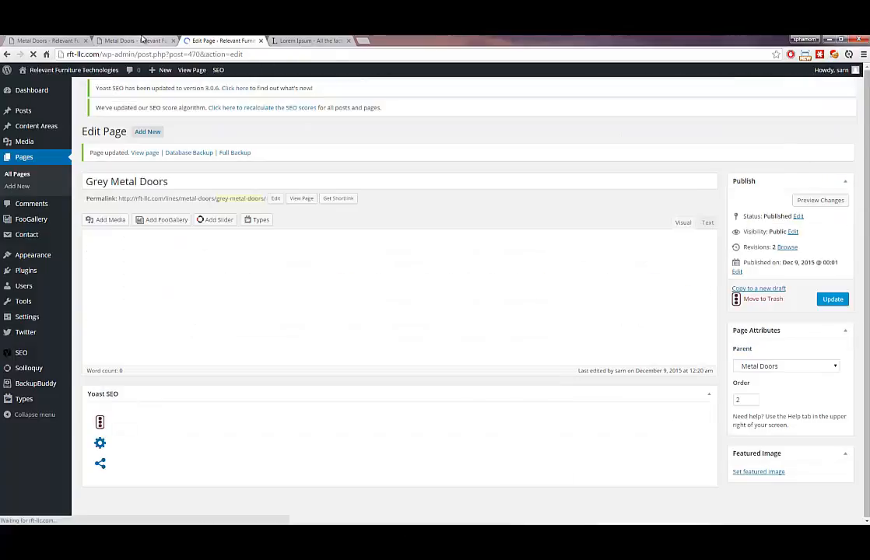
Reload the Metal Doors page on the live site and check the slider on its Grey Doors subpage
click(140, 40)
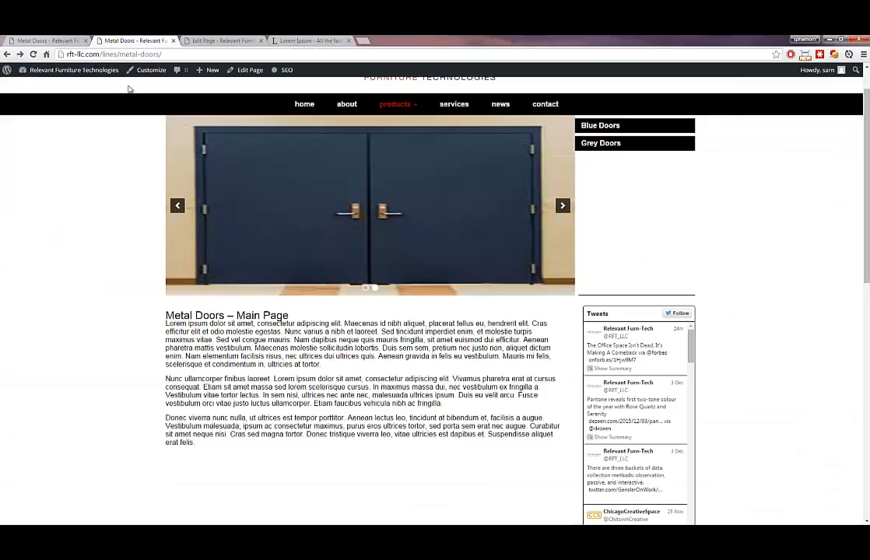
mouse_move(394, 105)
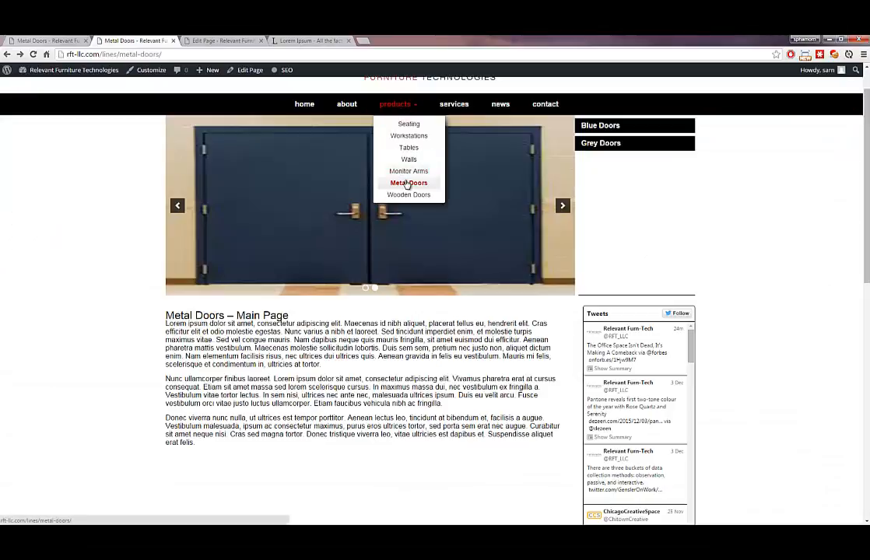
click(393, 182)
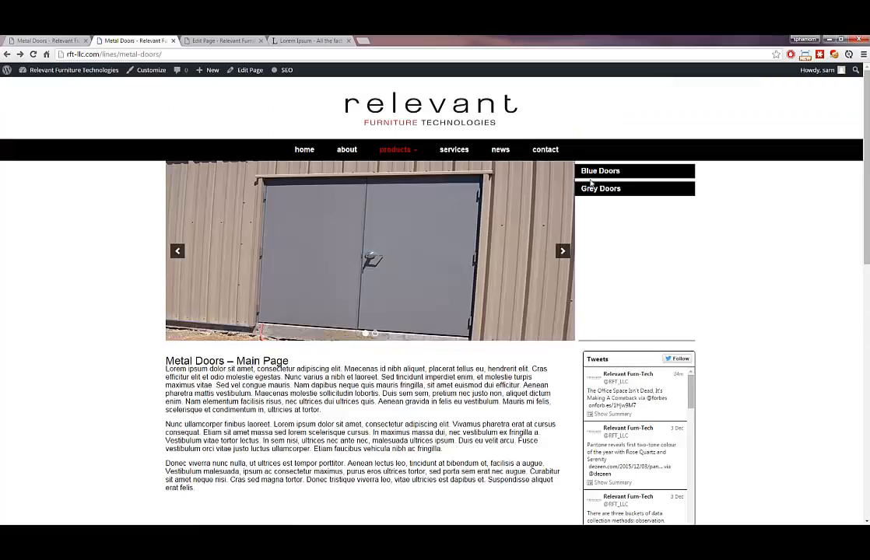
click(606, 190)
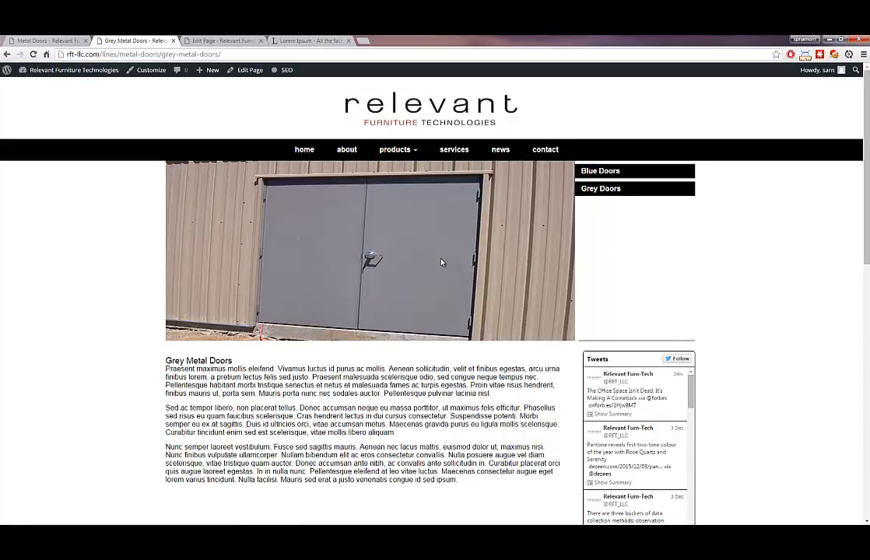
Open the Blue Doors subpage, go through its slider images, and reload the subpage
click(582, 170)
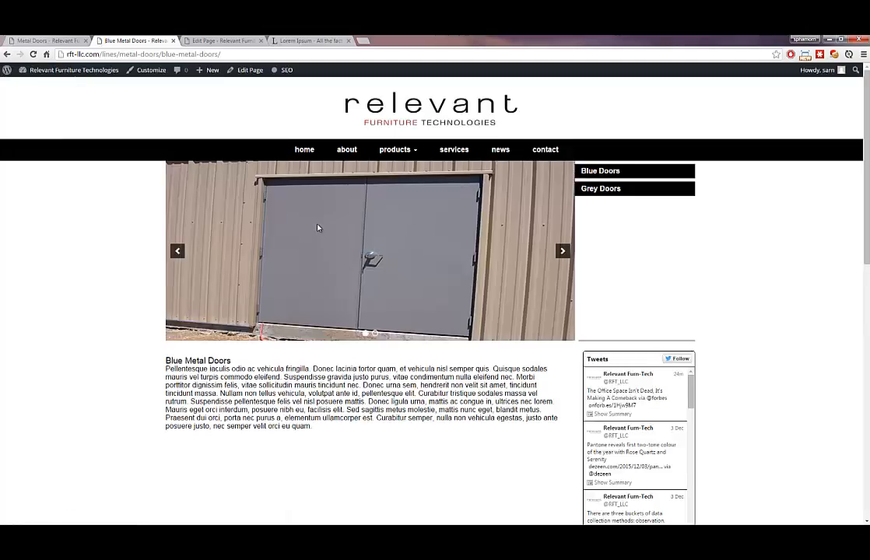
click(563, 251)
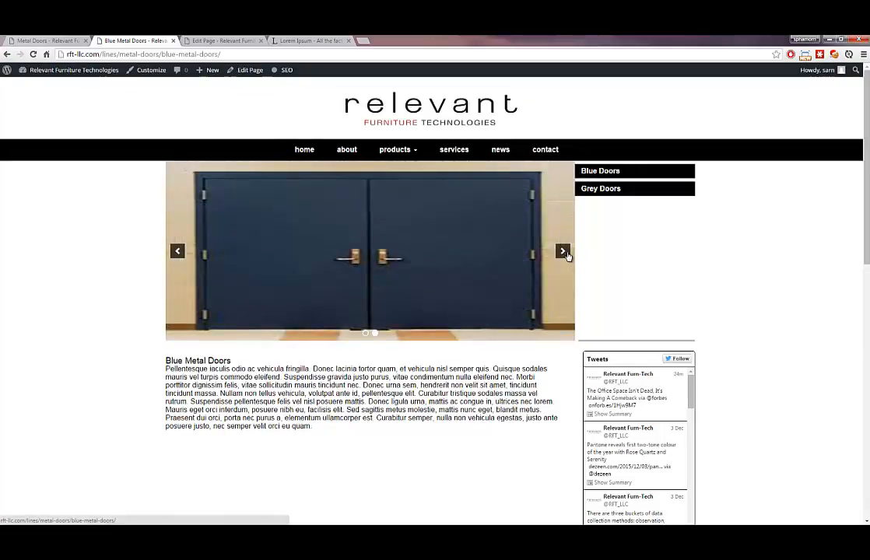
click(563, 252)
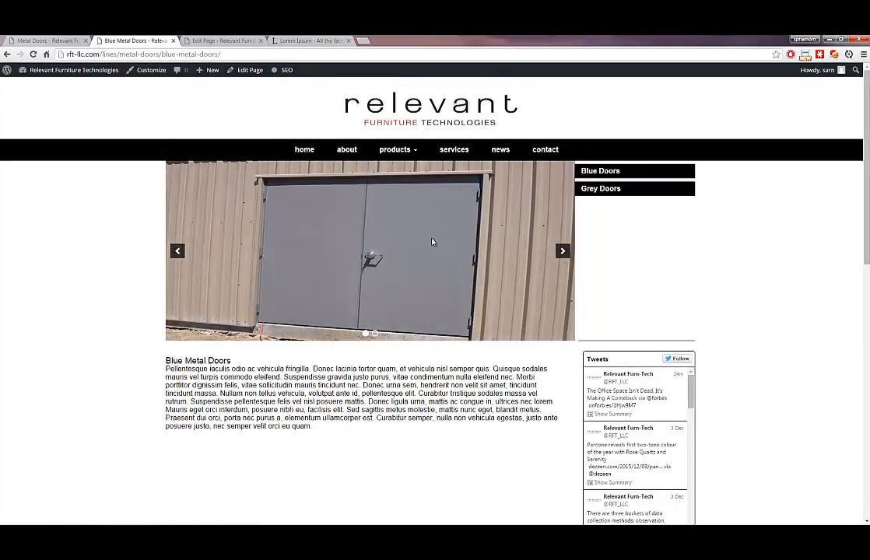
mouse_move(416, 150)
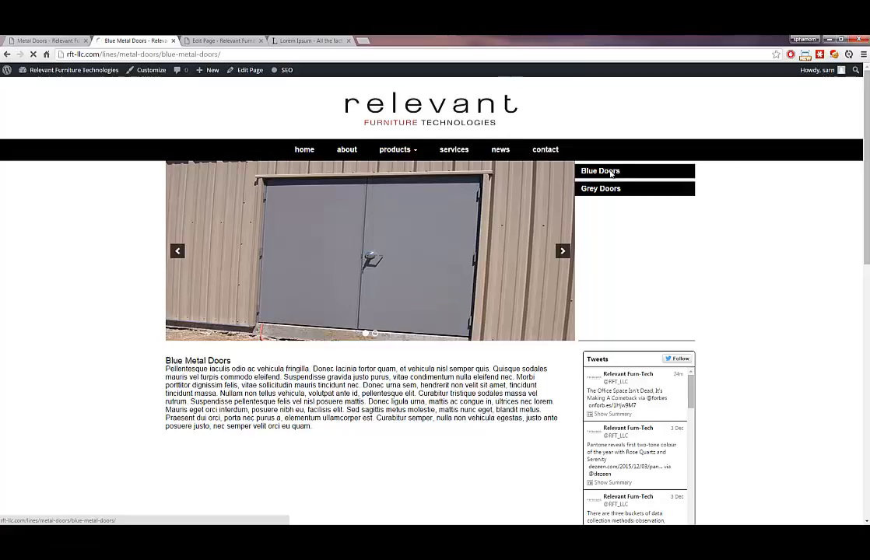
click(614, 173)
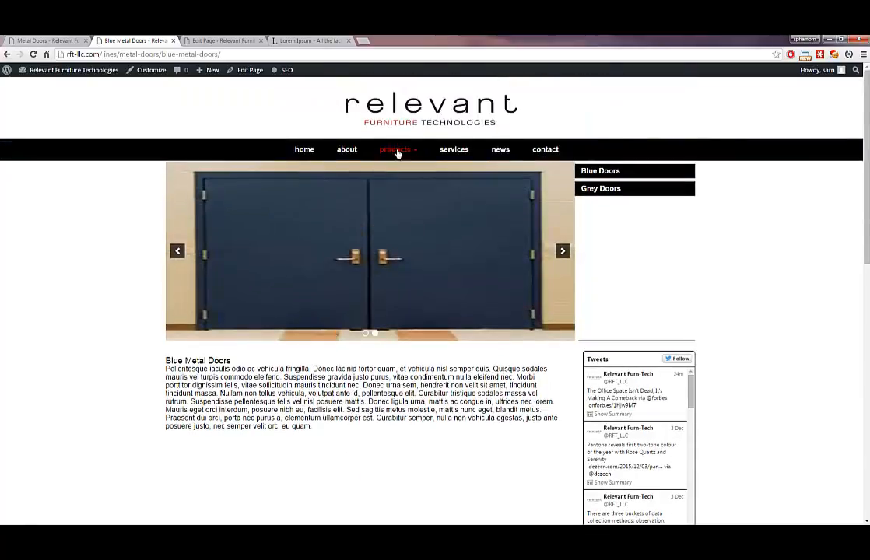
Open the Seating product page on the live site and examine its product gallery below the introduction
click(405, 171)
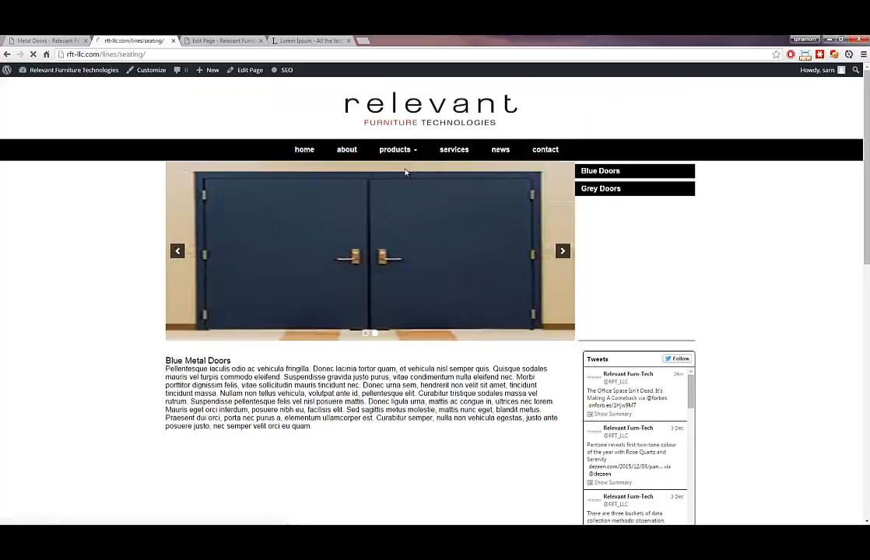
scroll(263, 336, down, 3)
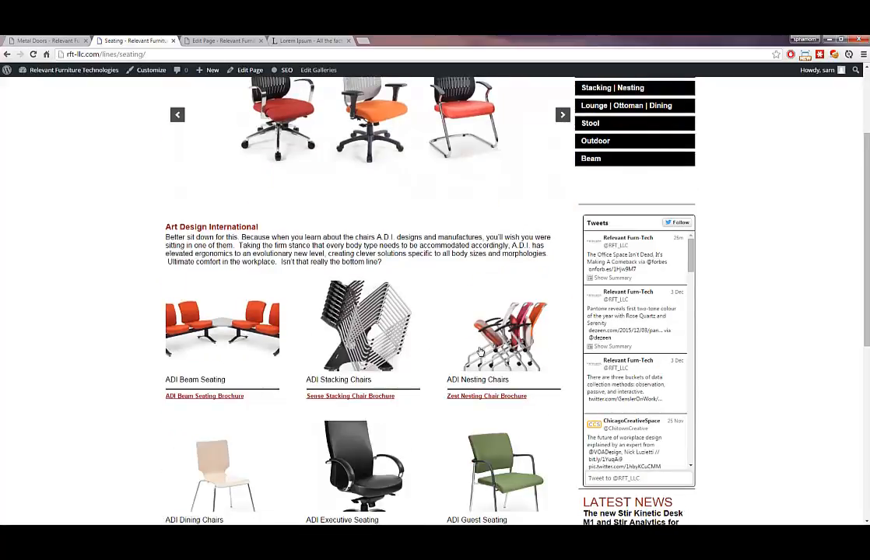
scroll(311, 366, up, 2)
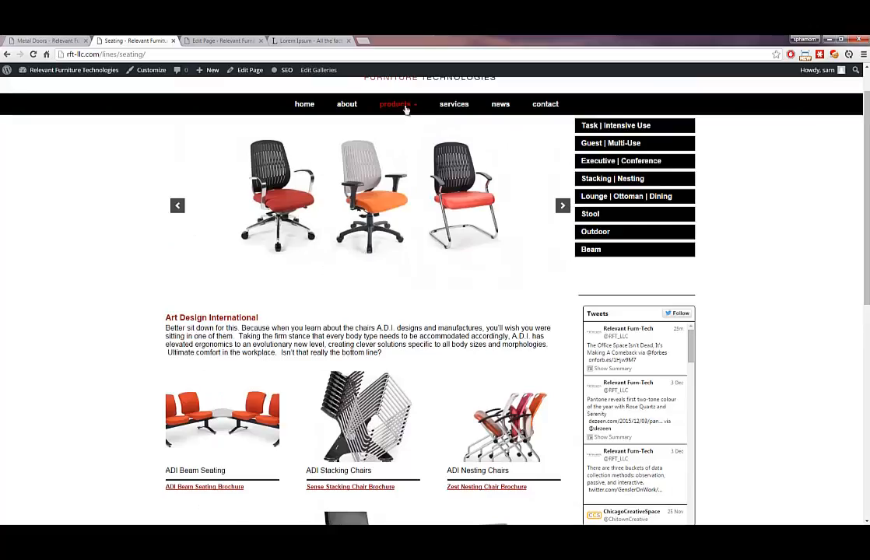
Go to the Metal Doors main page on the live site and examine the content area below its slider
mouse_move(399, 106)
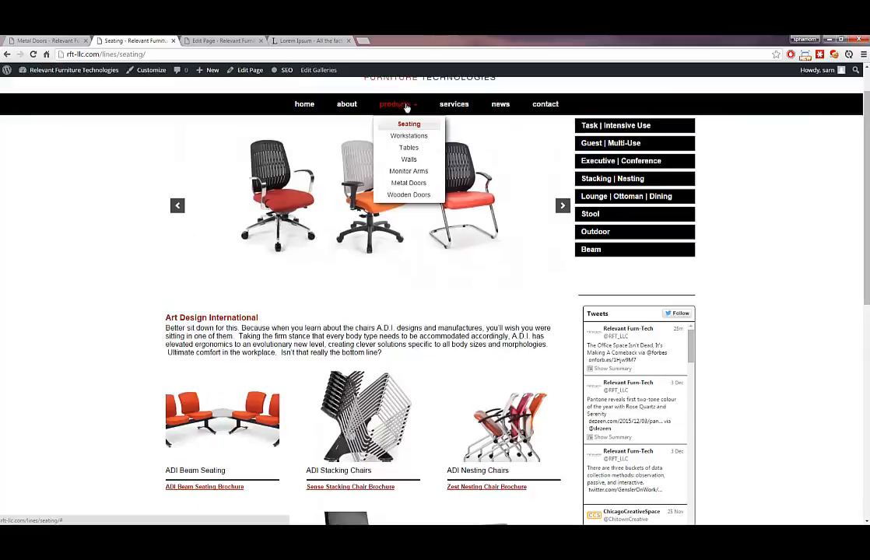
click(424, 187)
scroll(335, 288, down, 3)
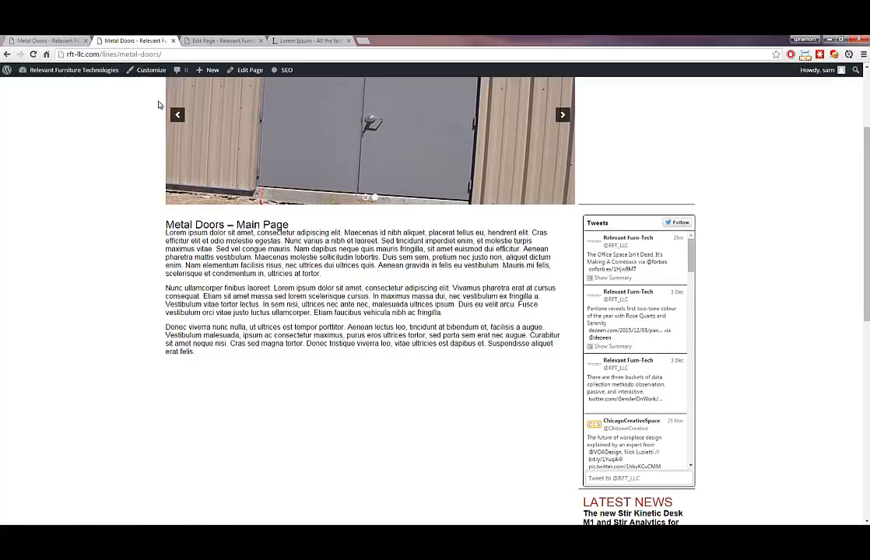
scroll(389, 195, up, 2)
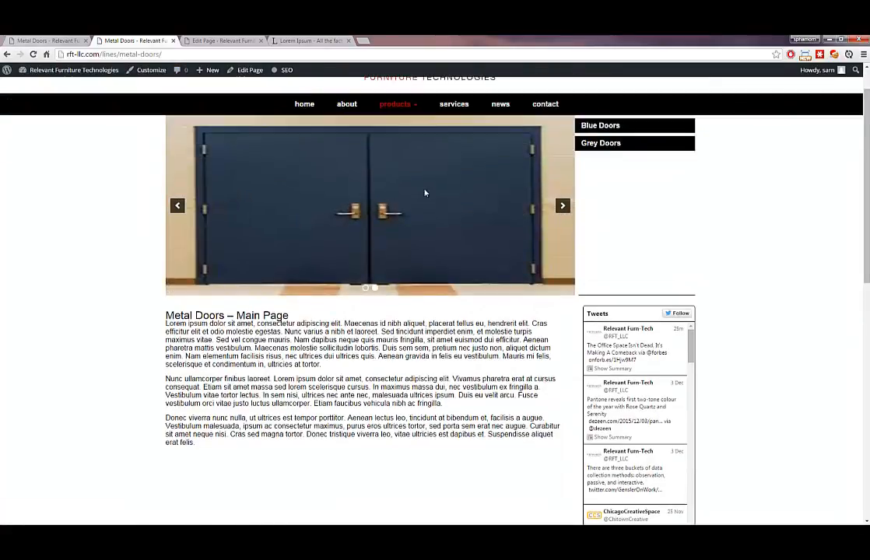
Examine the text area of the Grey Doors subpage, and return to the Metal Doors main page
click(600, 144)
scroll(195, 405, down, 3)
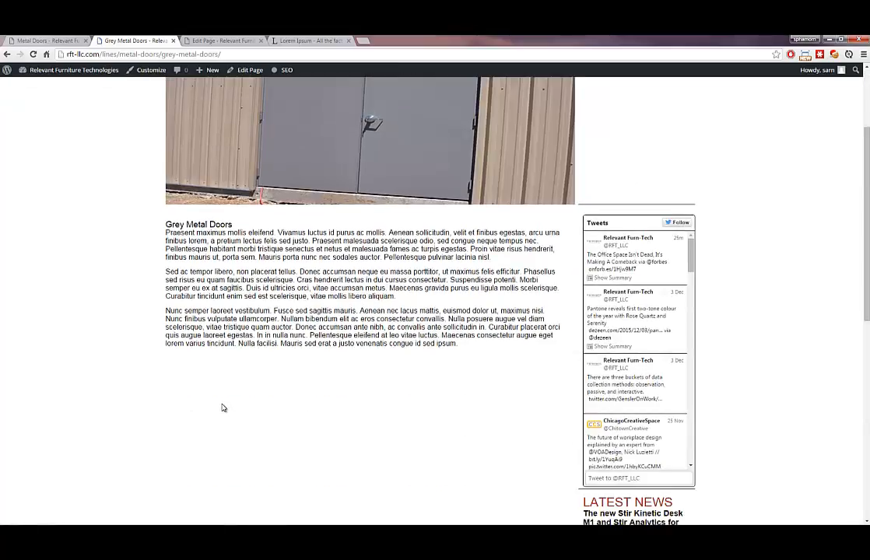
scroll(323, 332, up, 2)
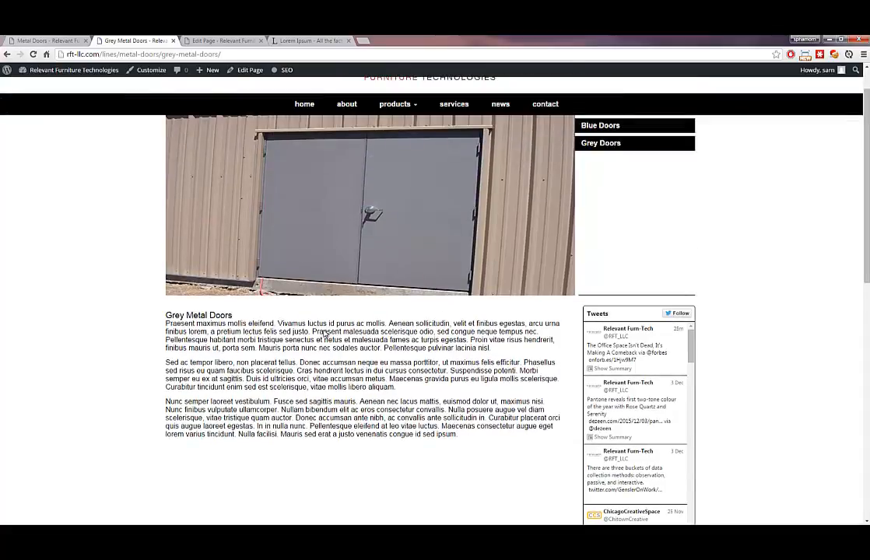
mouse_move(397, 108)
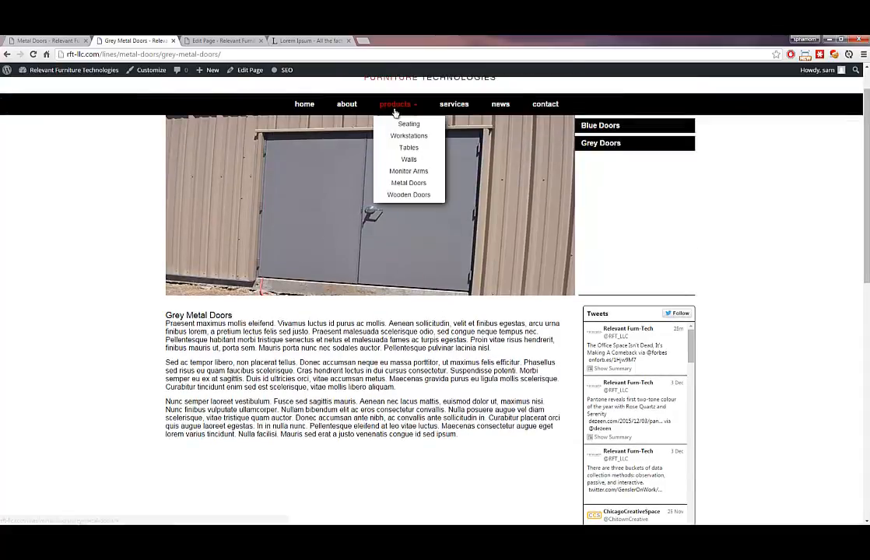
click(405, 183)
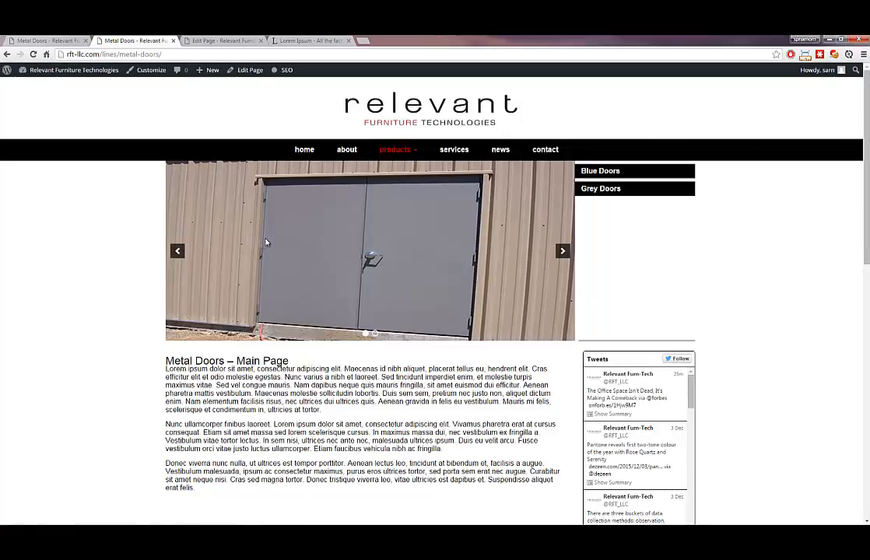
In the WordPress admin, start a new FooGallery gallery titled "Metal Doors Gallery"
click(191, 39)
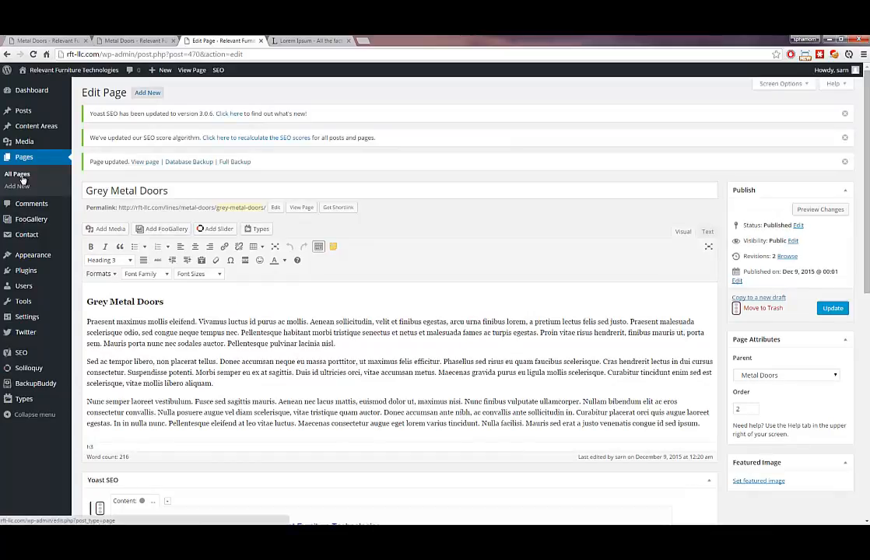
click(28, 219)
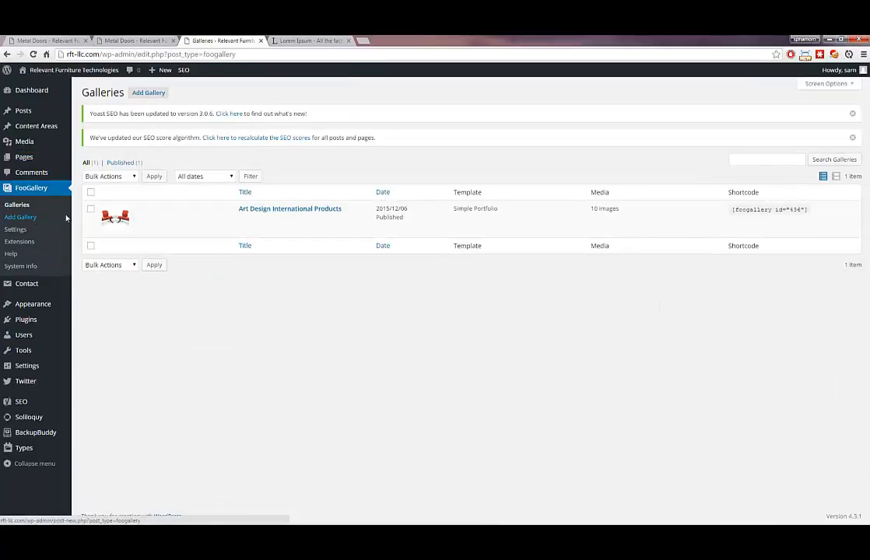
click(142, 95)
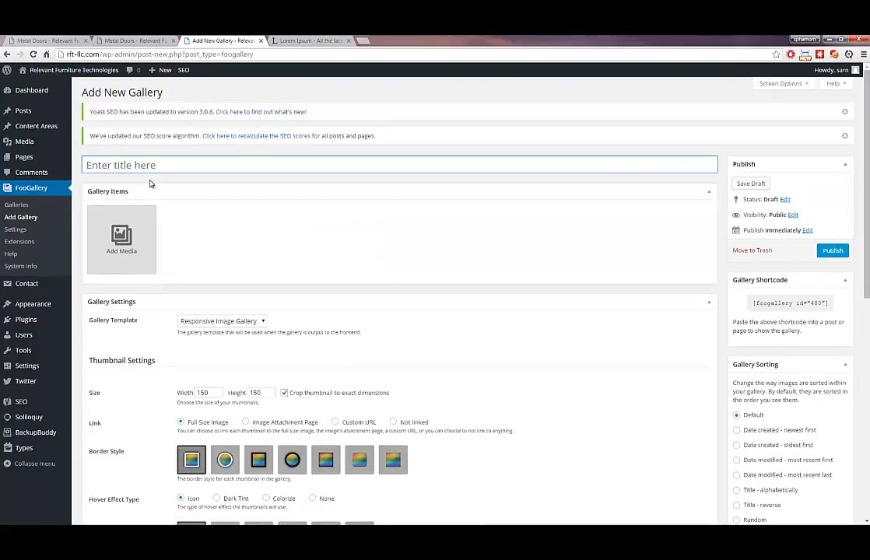
click(144, 164)
text(Metal)
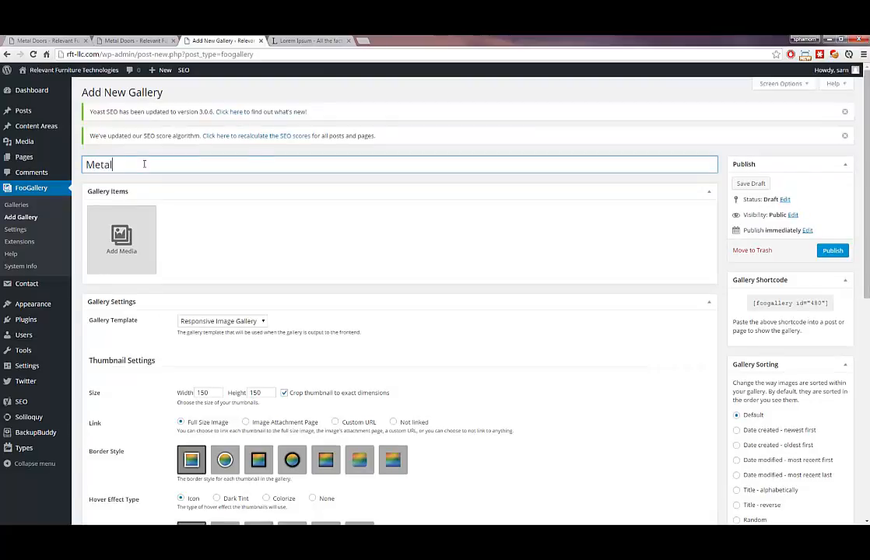
text( Door )
text( Gallery)
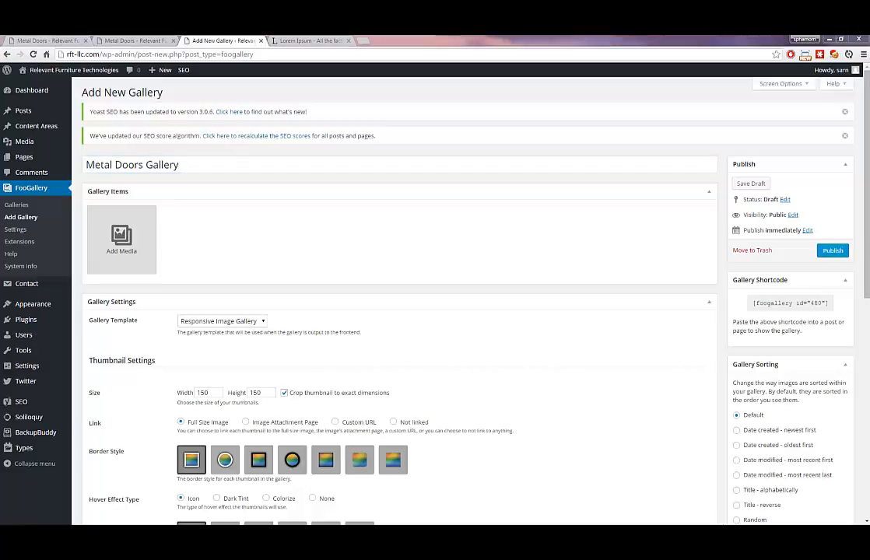
Upload four sample landscape and flower images, including SAMPLE1.jpg, and add them to the gallery
drag(226, 263, 120, 231)
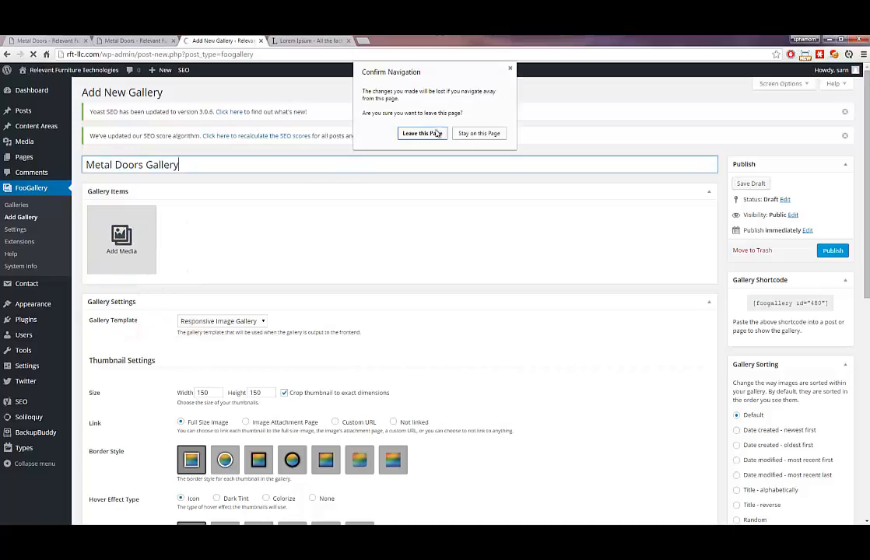
click(479, 133)
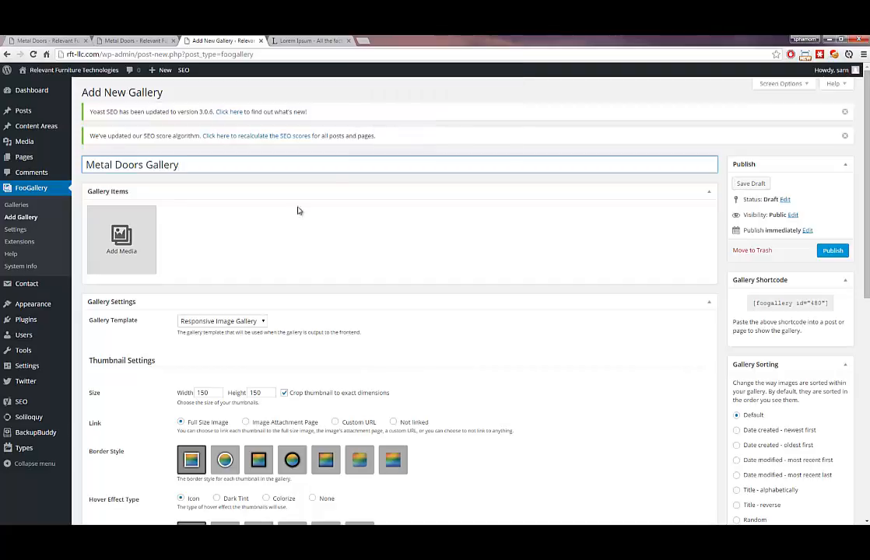
click(121, 235)
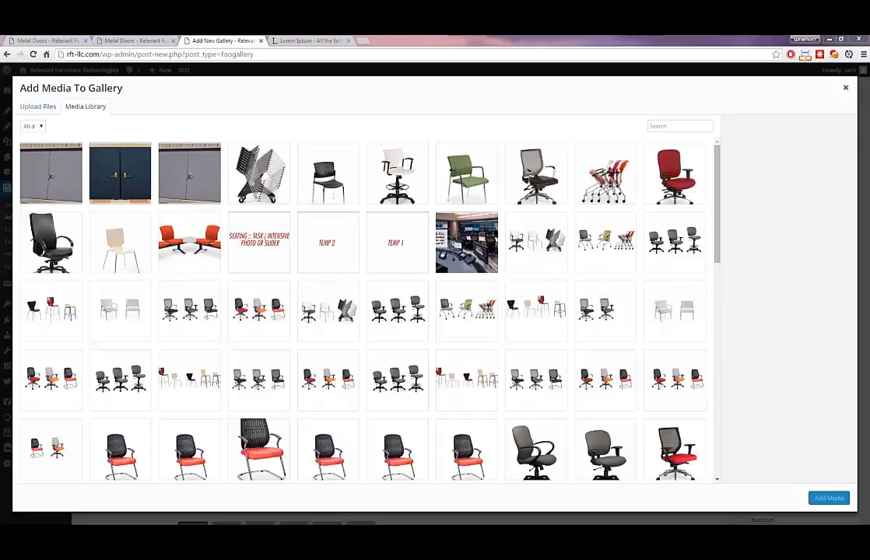
drag(146, 224, 121, 188)
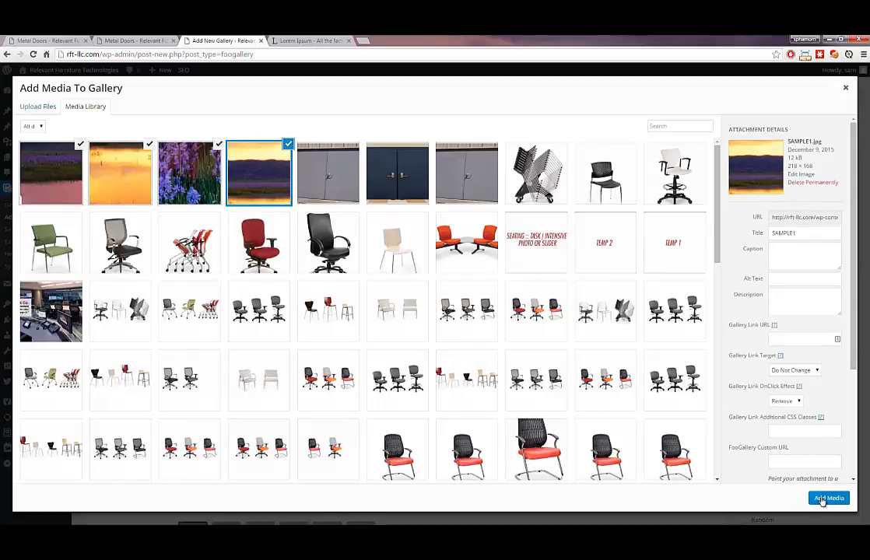
click(823, 499)
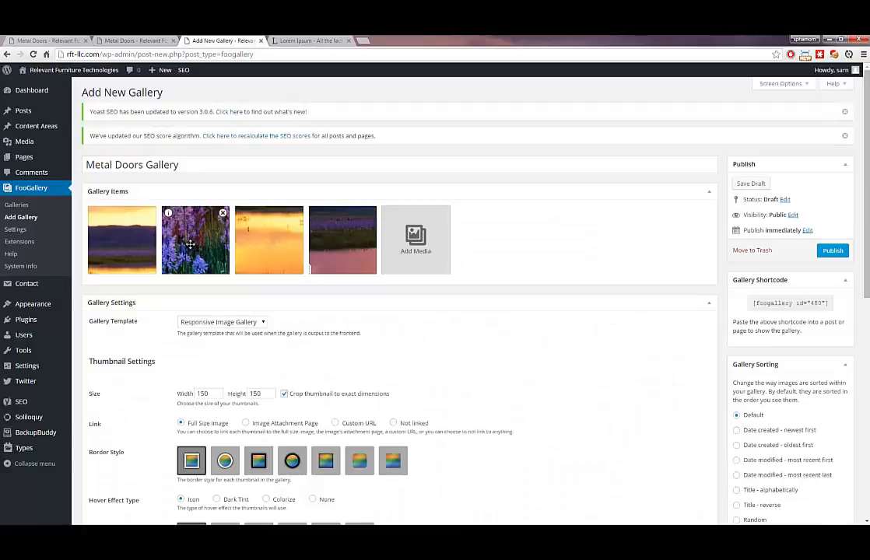
Move the purple flower image to first place, and set the gallery template to Simple Portfolio with Custom URL thumbnail links
drag(187, 239, 123, 243)
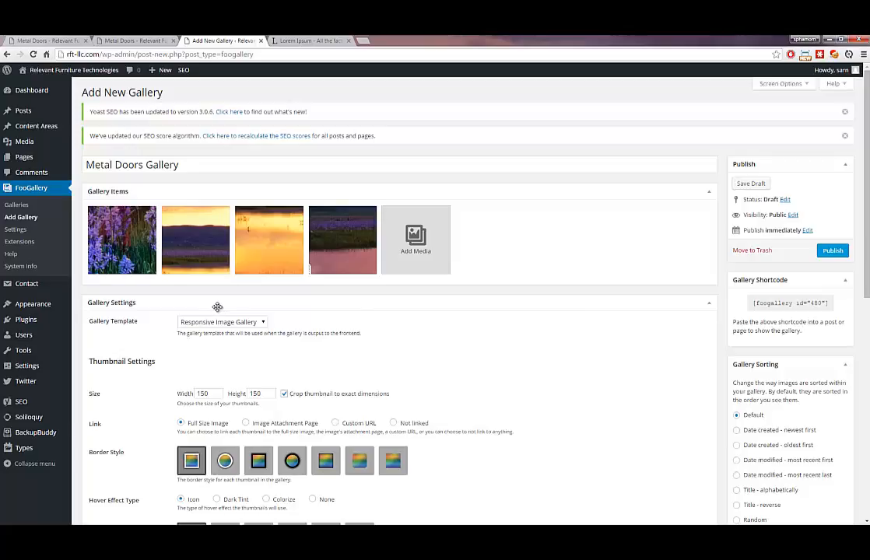
click(199, 323)
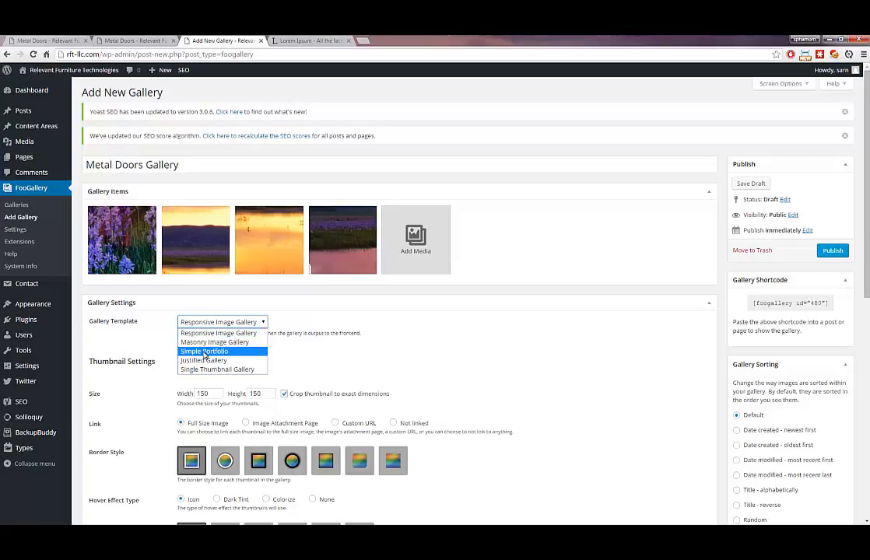
click(204, 351)
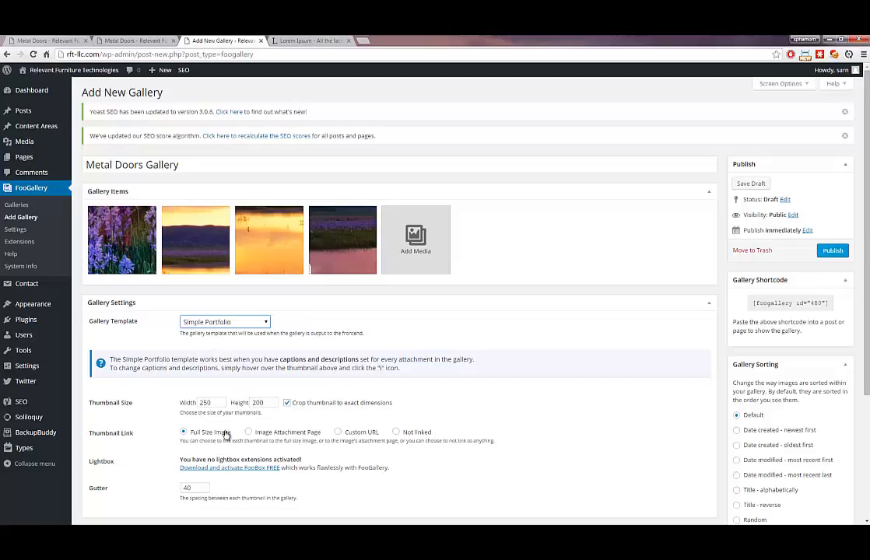
click(339, 432)
Copy the gallery shortcode [foogallery id="480"] and publish the gallery
mouse_move(275, 247)
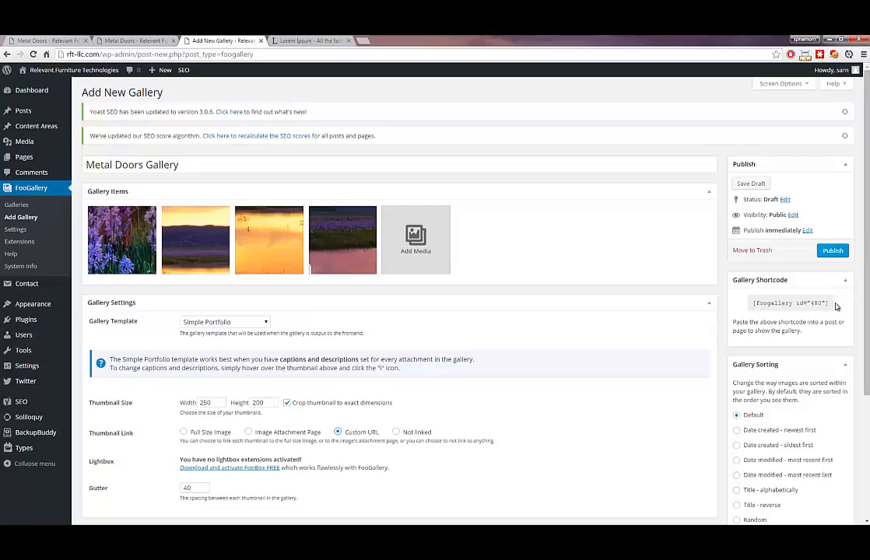
drag(752, 302, 821, 311)
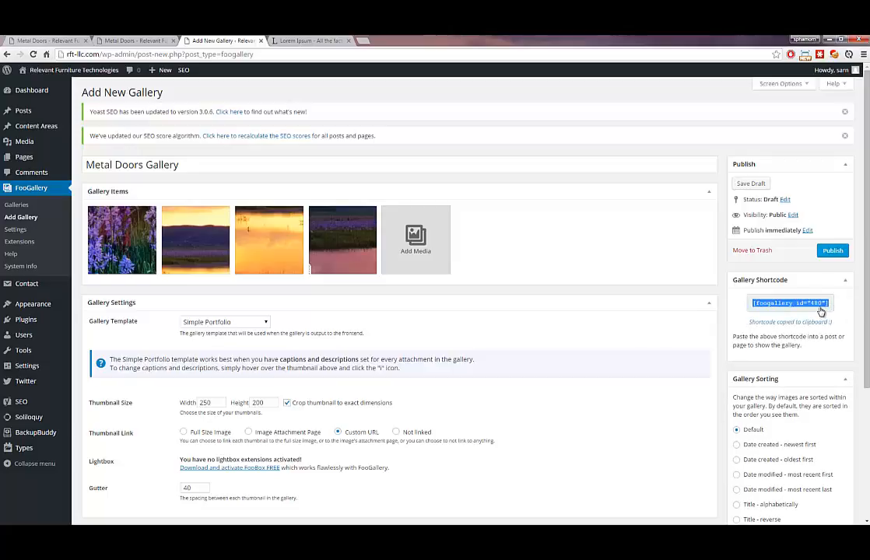
click(834, 253)
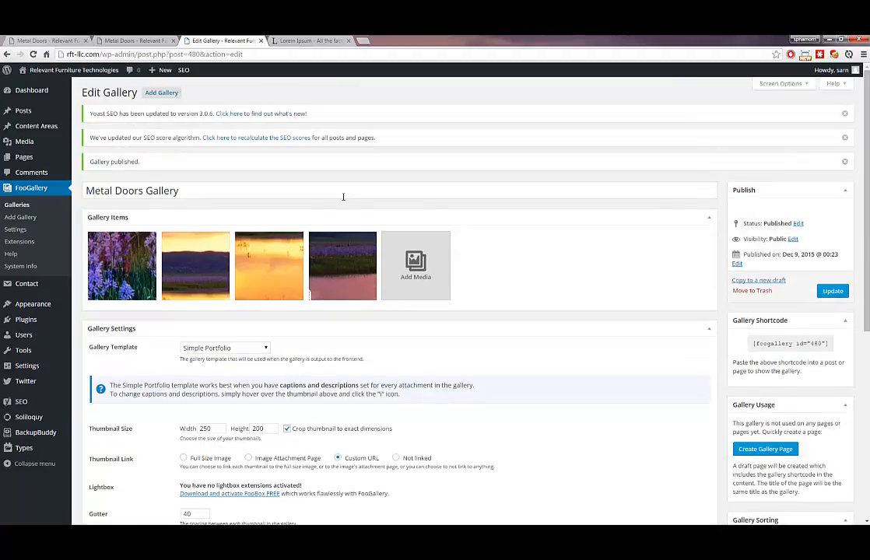
Insert the copied [foogallery id="480"] shortcode on a new line below the last paragraph of the Metal Doors page and update the page
click(28, 158)
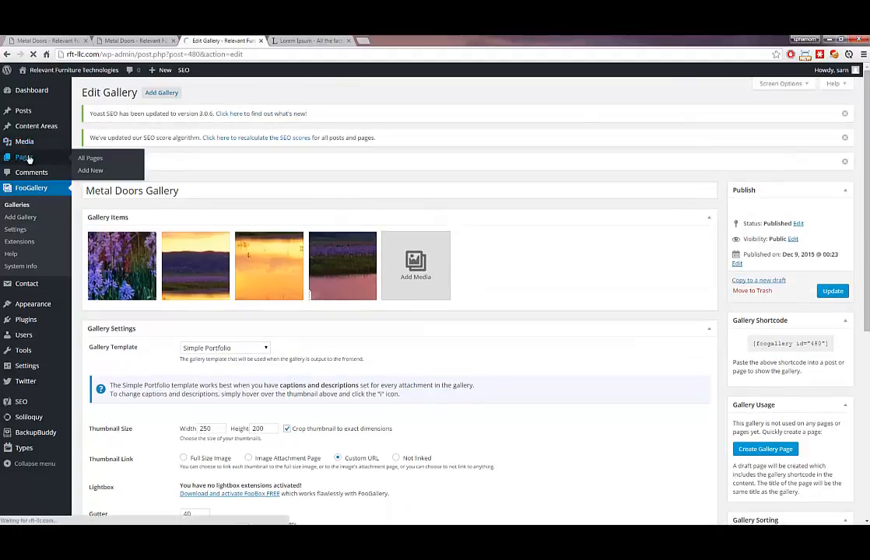
scroll(115, 359, down, 1)
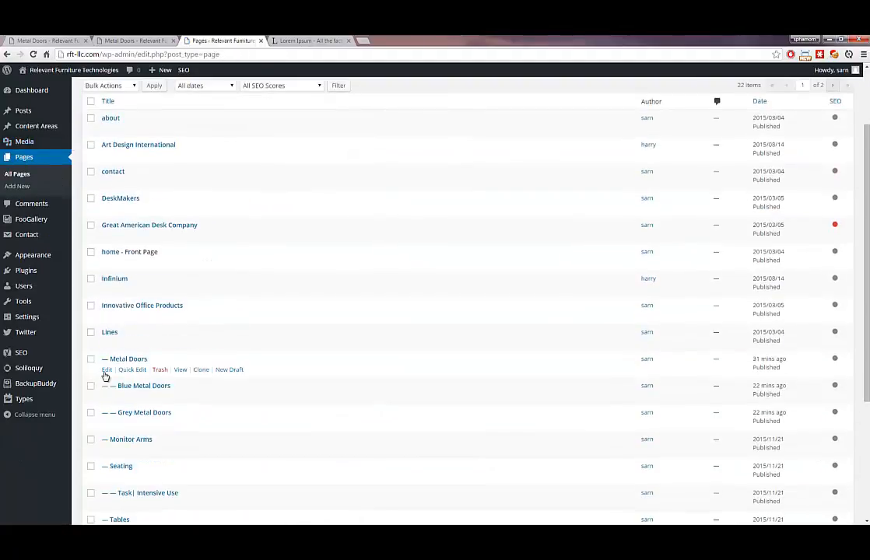
click(107, 370)
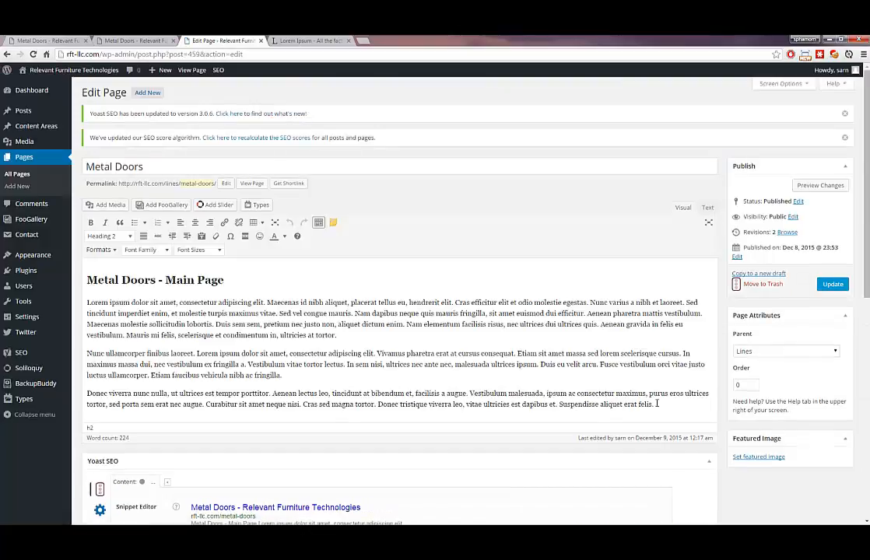
click(655, 403)
key(Return)
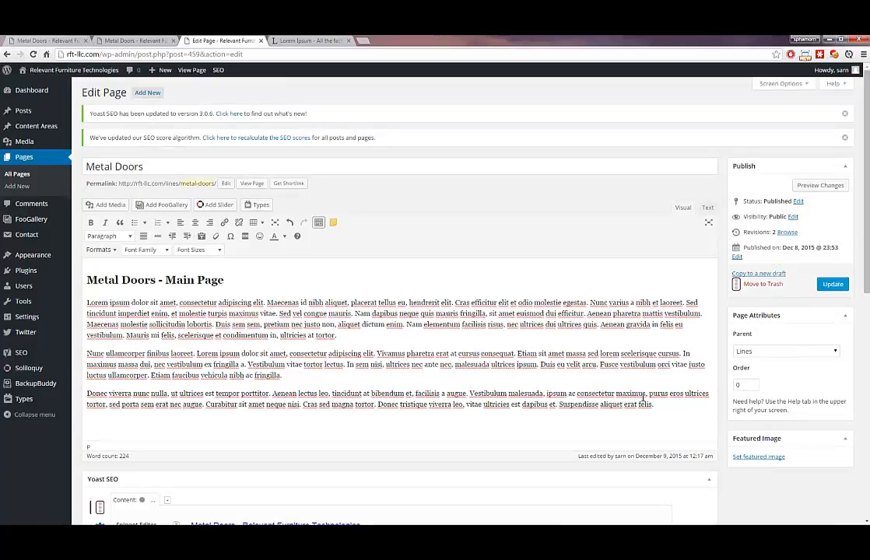
key(ctrl+v)
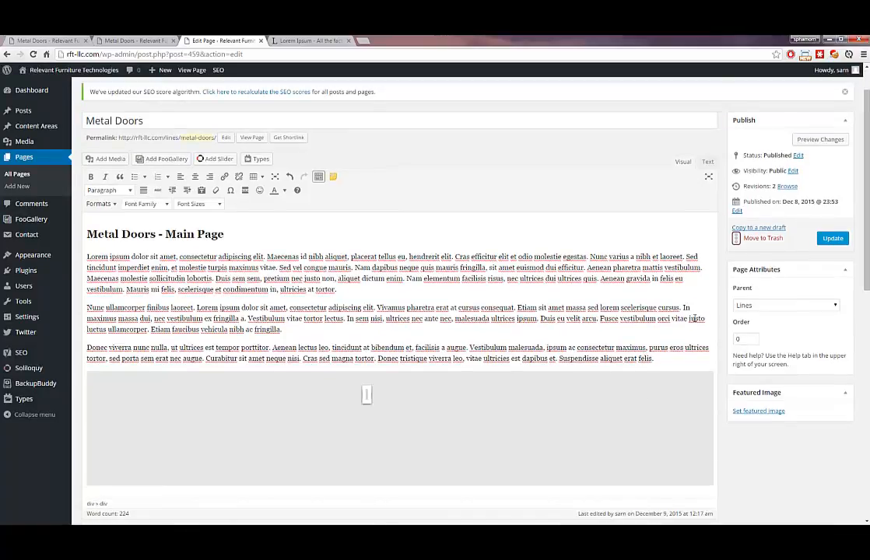
click(403, 392)
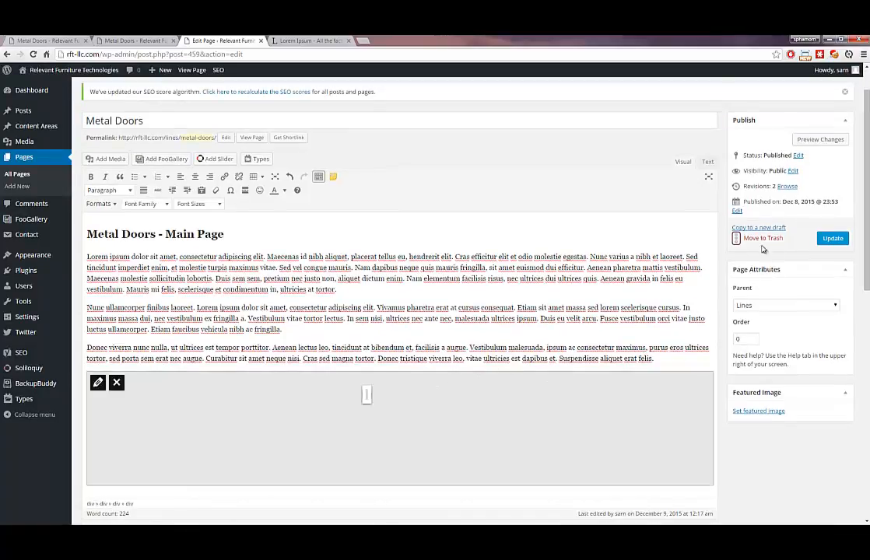
click(828, 239)
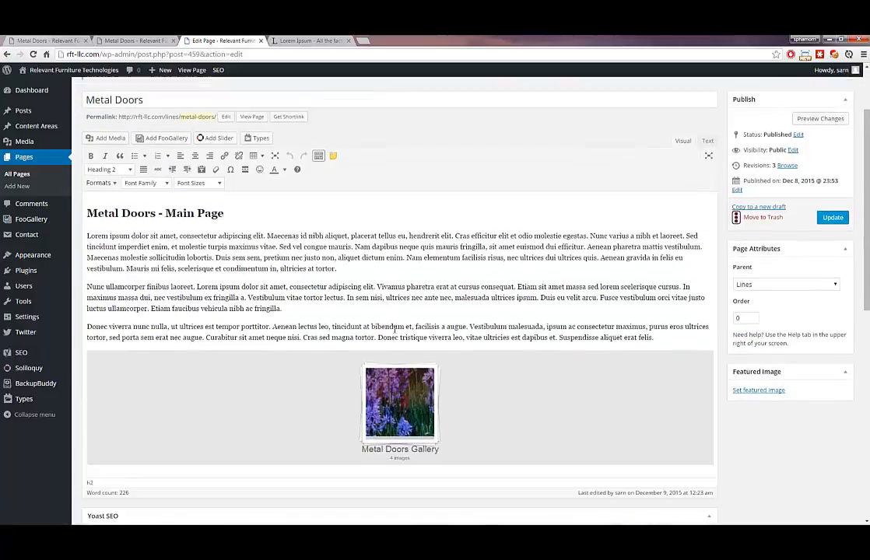
scroll(394, 330, down, 2)
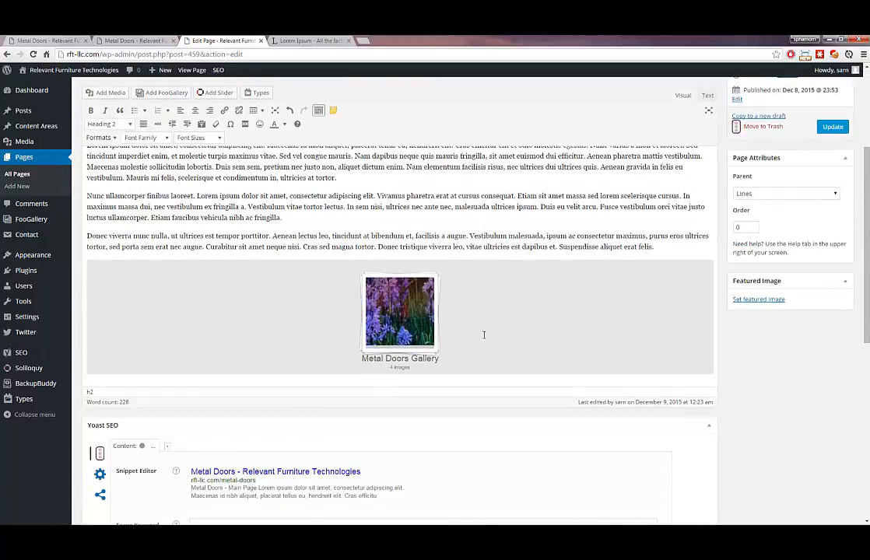
Reload the live Metal Doors page, examine the gallery below the text, and open the purple flower image before returning to the page
click(119, 39)
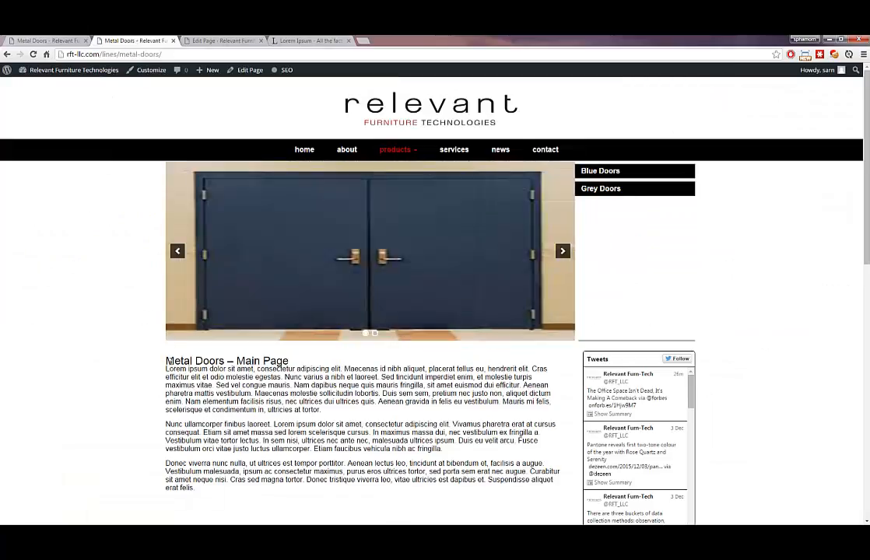
drag(164, 360, 290, 362)
click(291, 362)
key(F5)
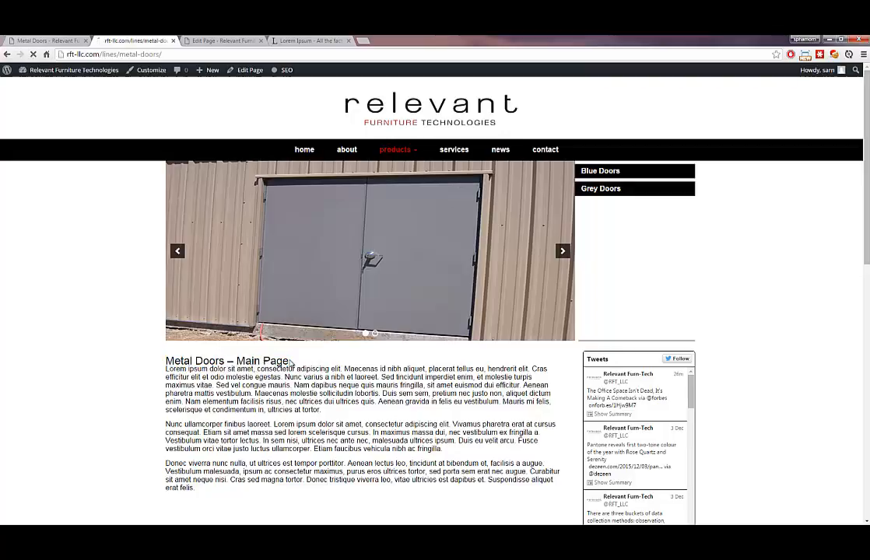
scroll(295, 365, down, 2)
scroll(295, 366, down, 3)
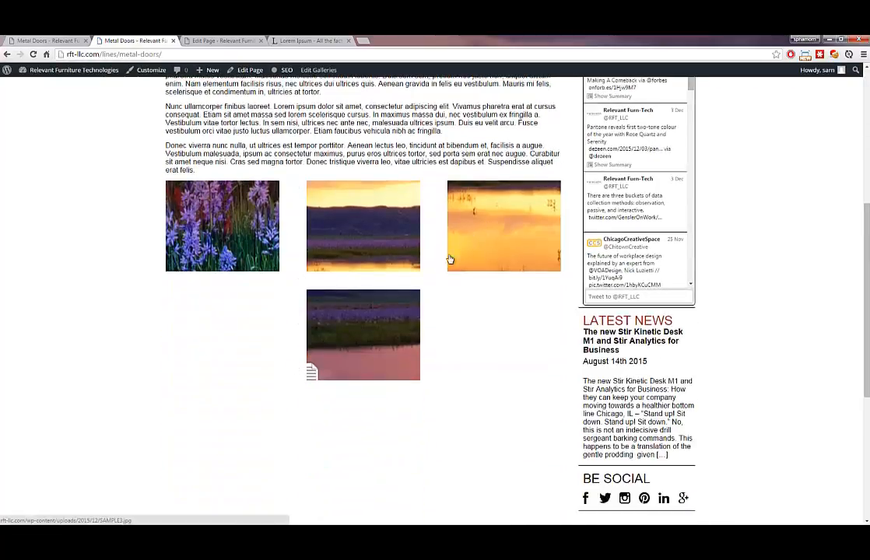
click(220, 253)
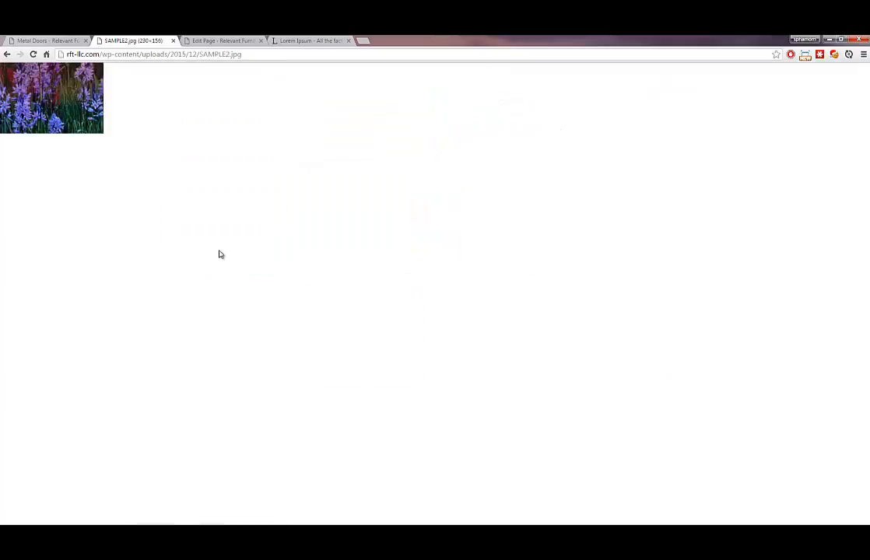
key(alt+Left)
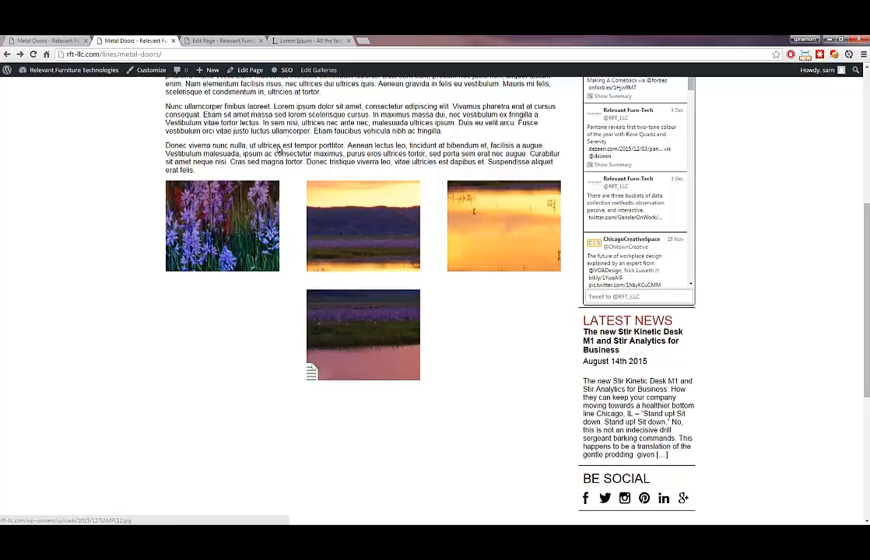
Open the live Seating page in a new browser tab and examine its product gallery with captions and brochure links
scroll(234, 128, up, 1)
scroll(243, 175, up, 3)
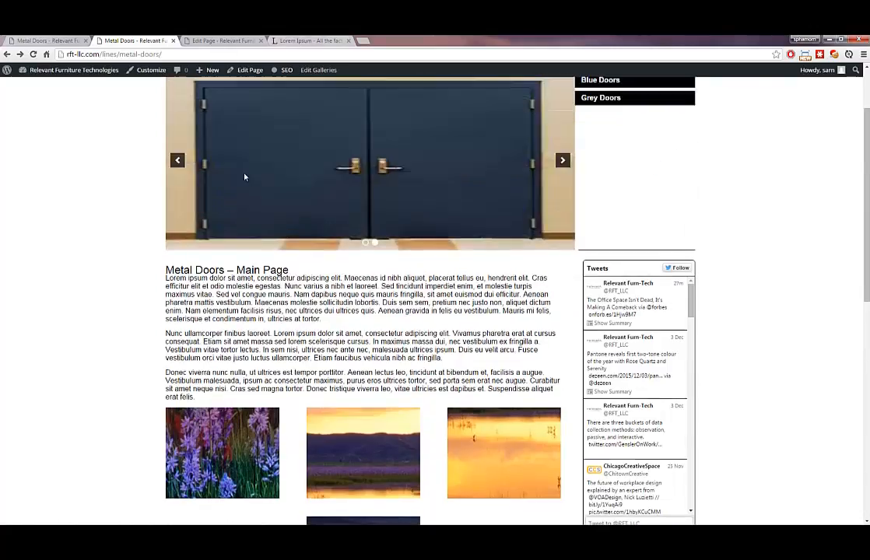
mouse_move(408, 153)
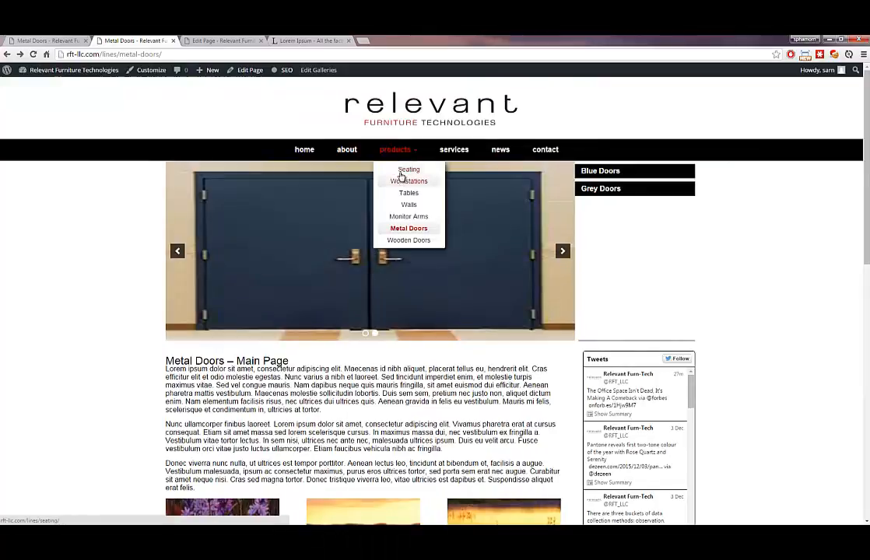
right_click(416, 169)
click(436, 176)
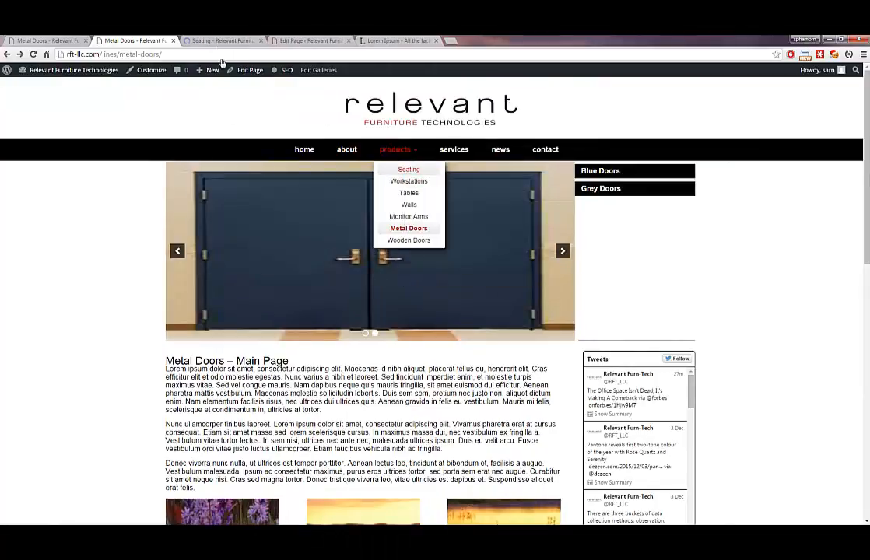
scroll(251, 235, down, 1)
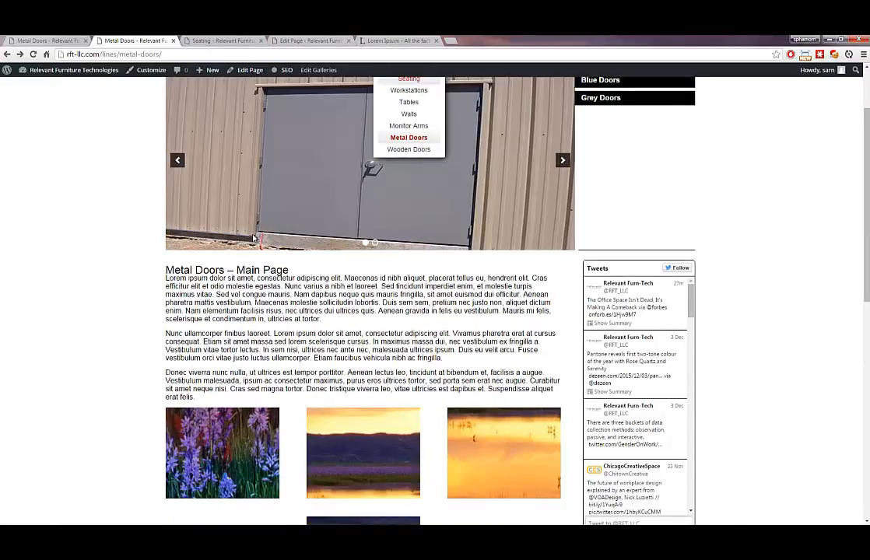
click(191, 39)
scroll(242, 287, down, 3)
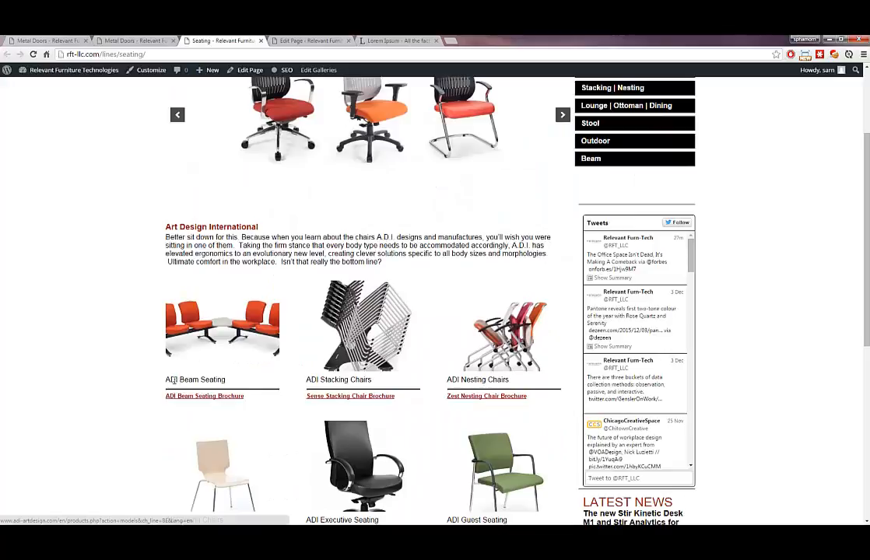
Compare the Metal Doors gallery layout with the Seating product gallery, and return to the WordPress page editor
click(109, 40)
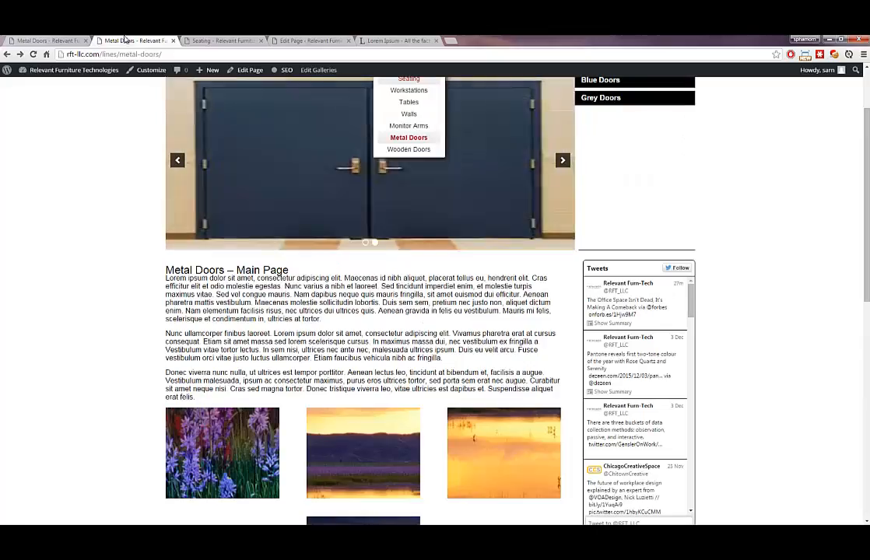
scroll(204, 231, down, 2)
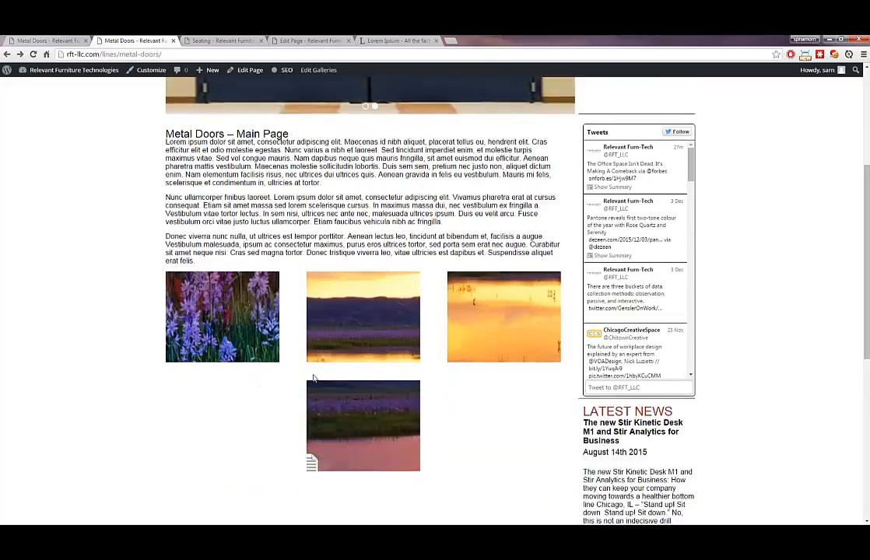
scroll(180, 80, up, 4)
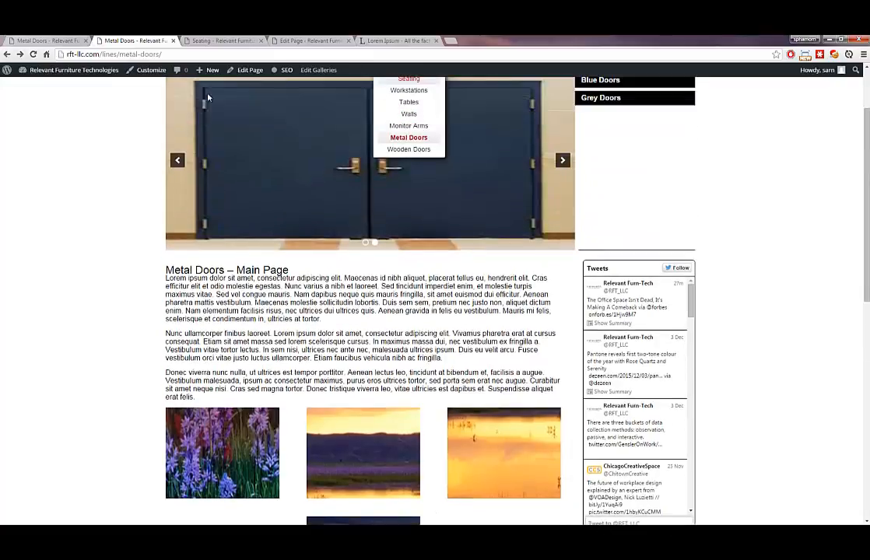
click(219, 39)
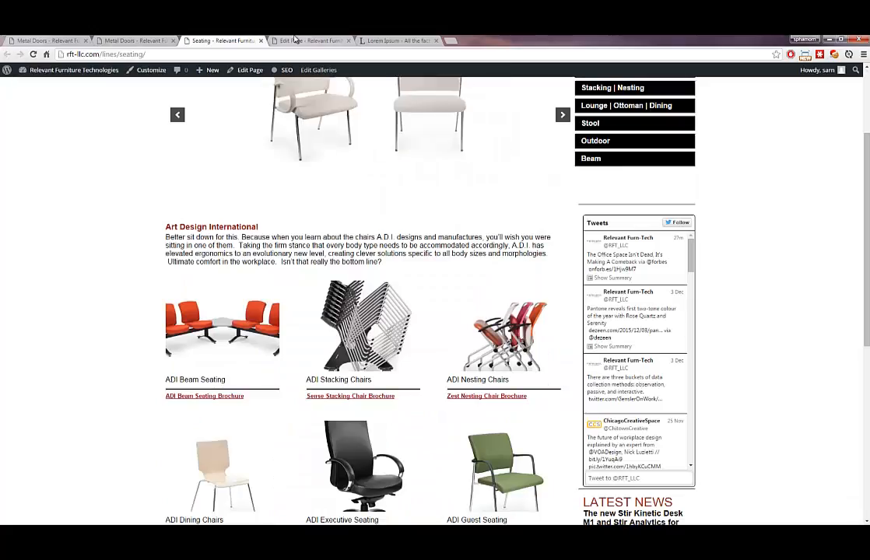
click(297, 39)
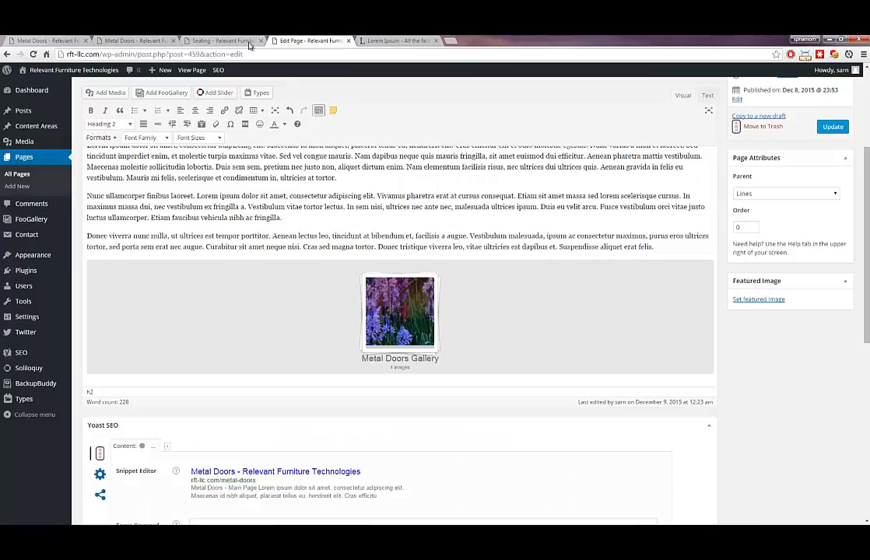
Open the attachment details of SAMPLE3.jpg in the Media Library and examine its title and the caption and link fields
click(26, 145)
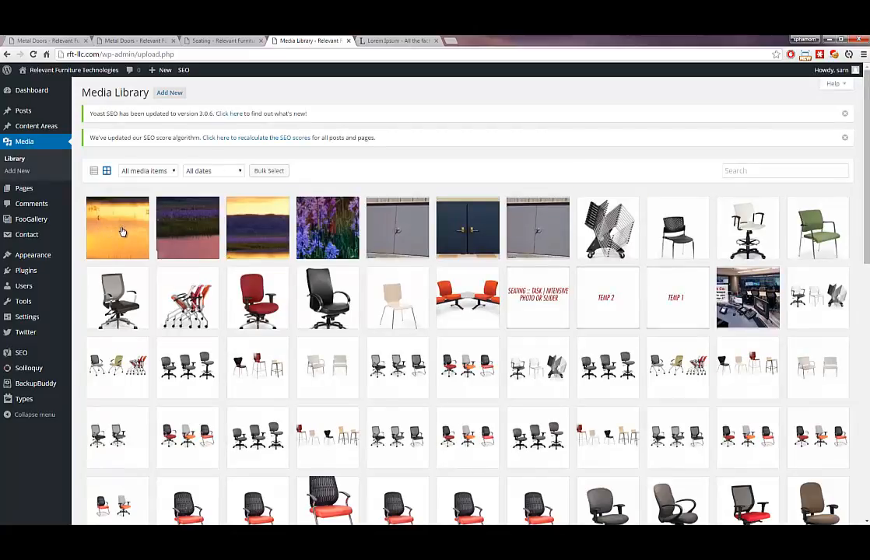
click(121, 231)
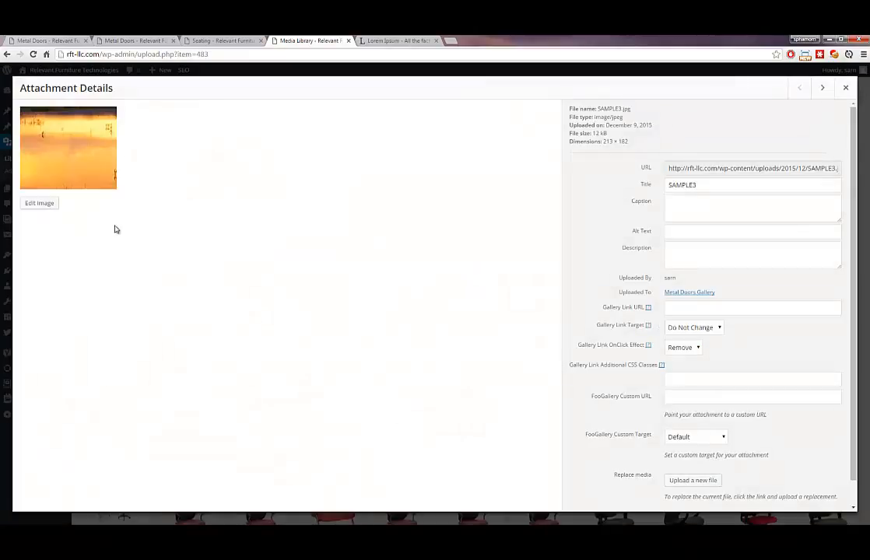
click(711, 184)
drag(711, 183, 627, 185)
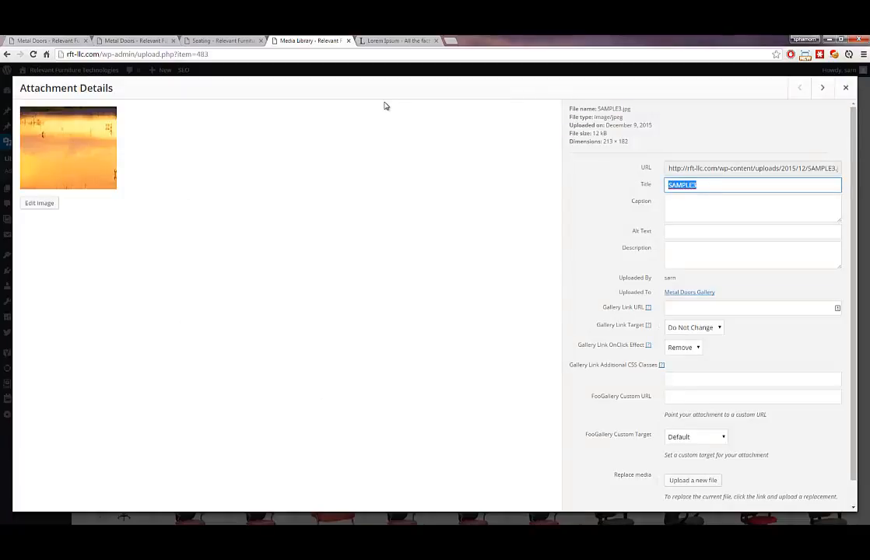
Check the live Metal Doors gallery against the captioned Seating gallery, and close the attachment details in the Media Library
click(126, 39)
scroll(384, 311, down, 4)
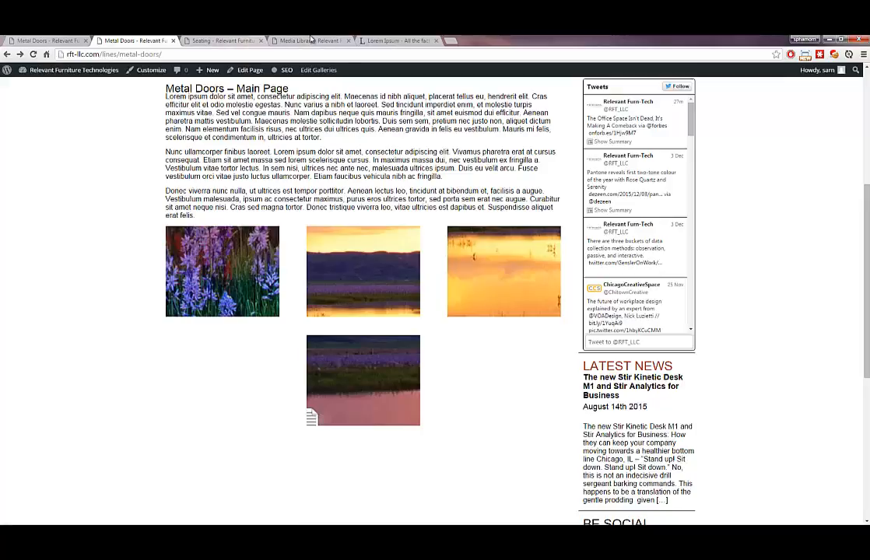
click(212, 40)
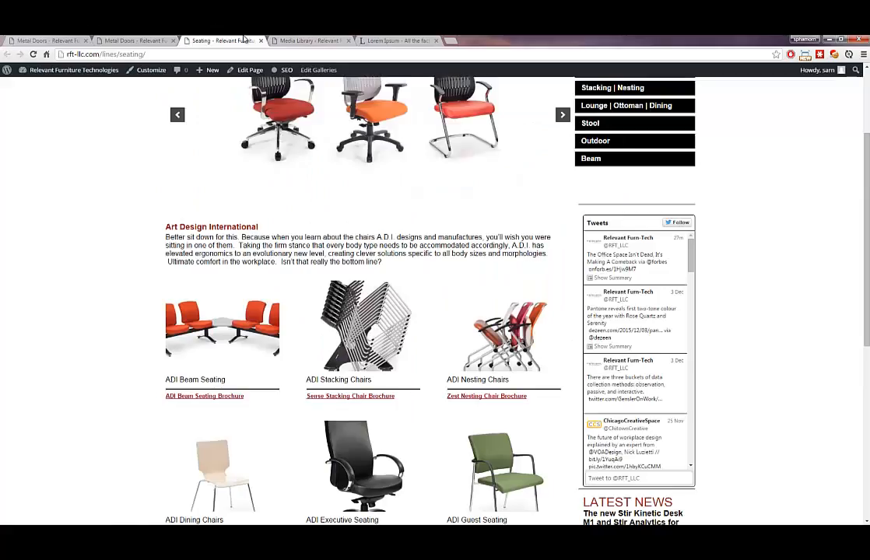
click(309, 40)
click(842, 87)
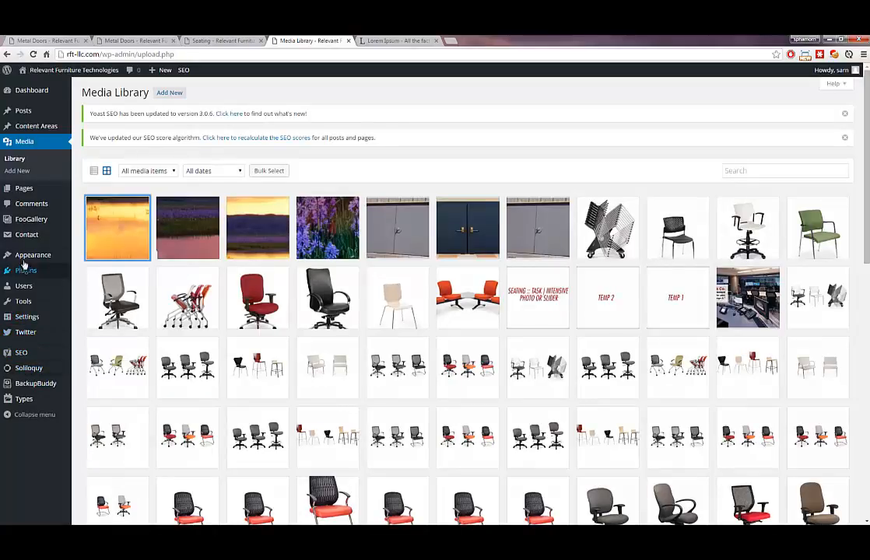
Move the sunset hills image to first place in the Metal Doors Gallery, ahead of the purple flowers, and update the gallery
click(32, 222)
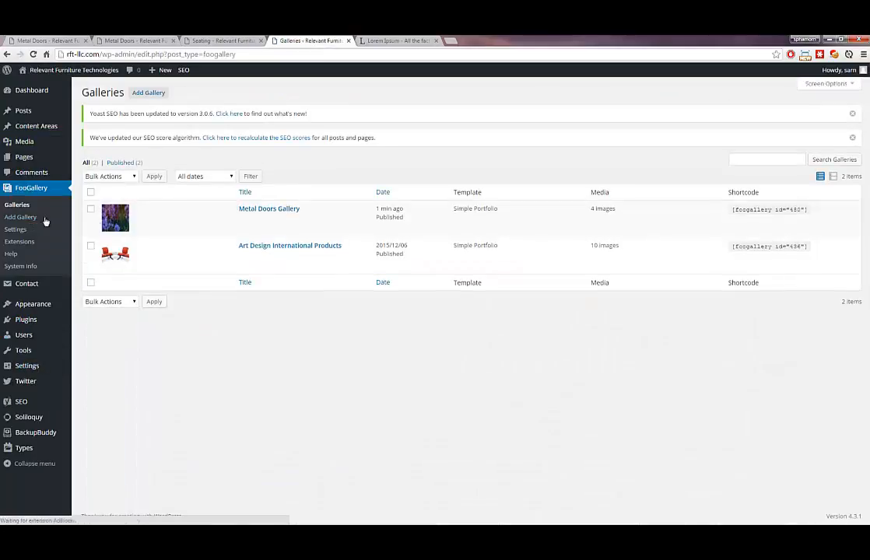
click(244, 219)
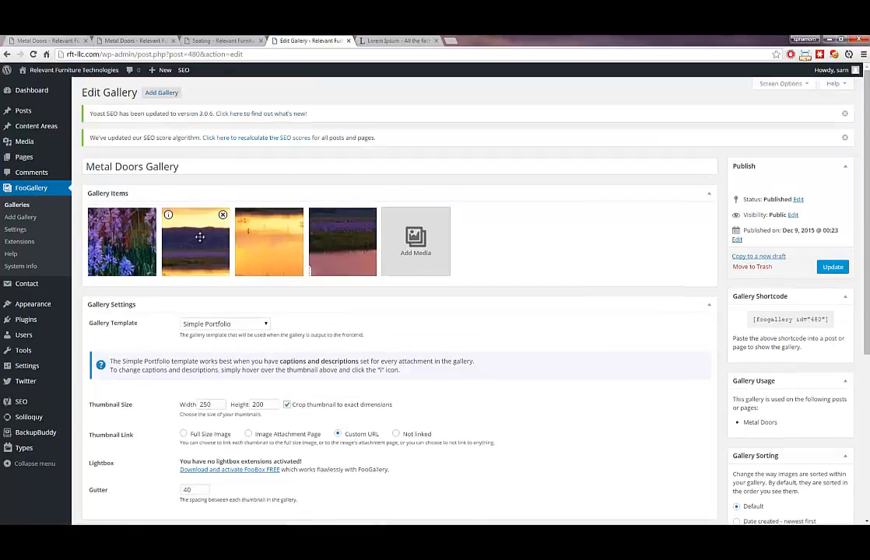
drag(200, 237, 120, 233)
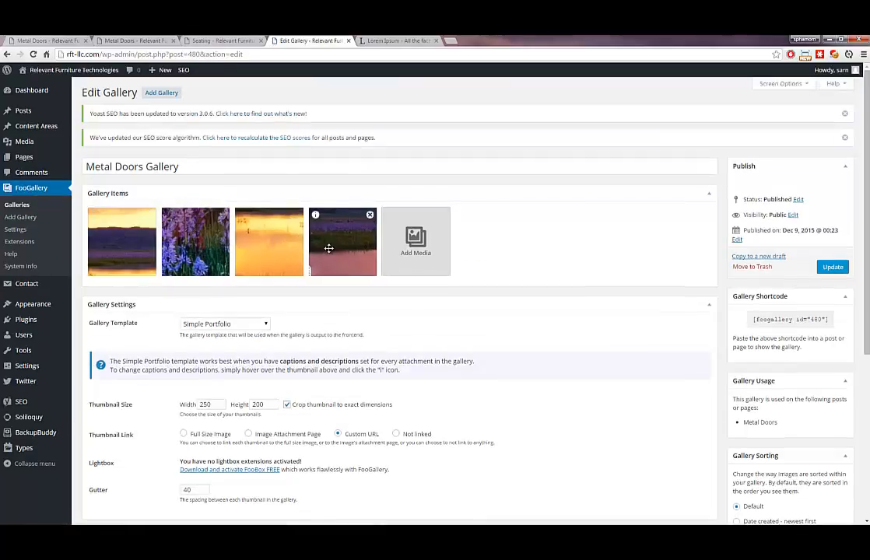
click(831, 266)
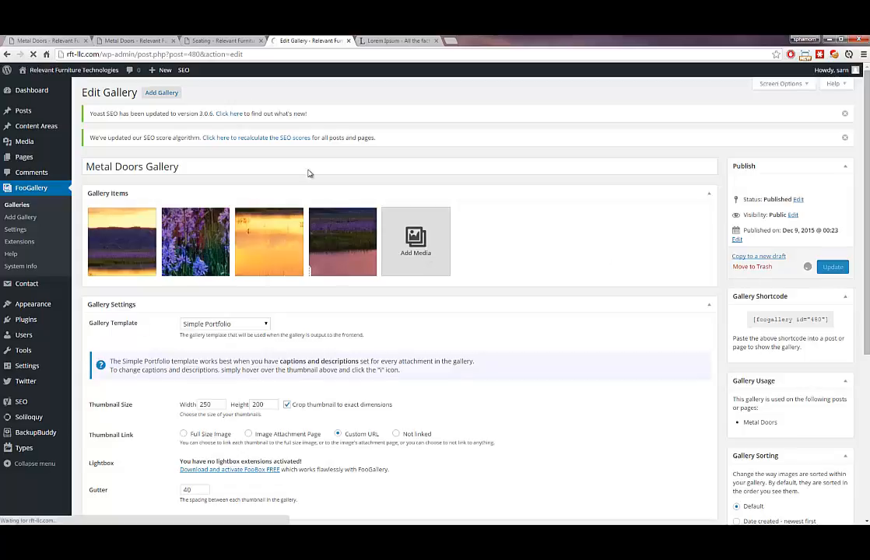
Reload the live Metal Doors page and check the new image order in the gallery
click(208, 40)
click(136, 40)
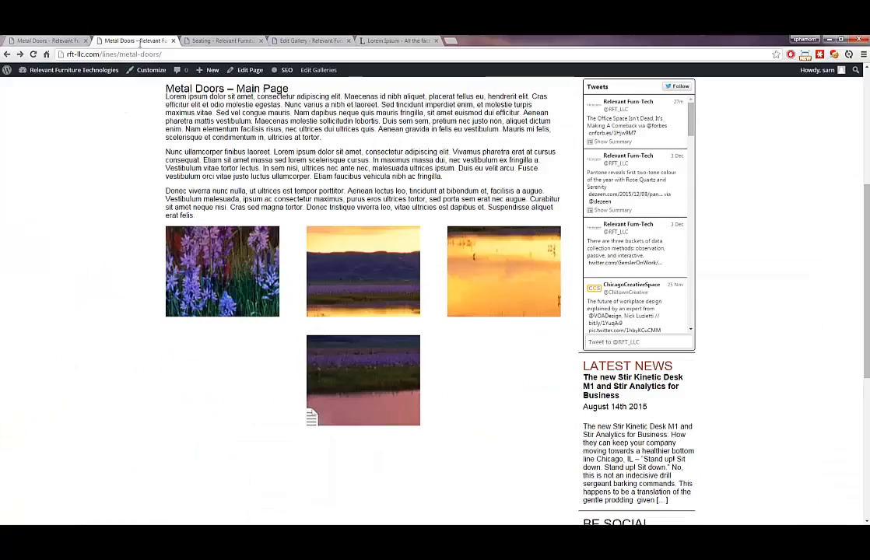
key(F5)
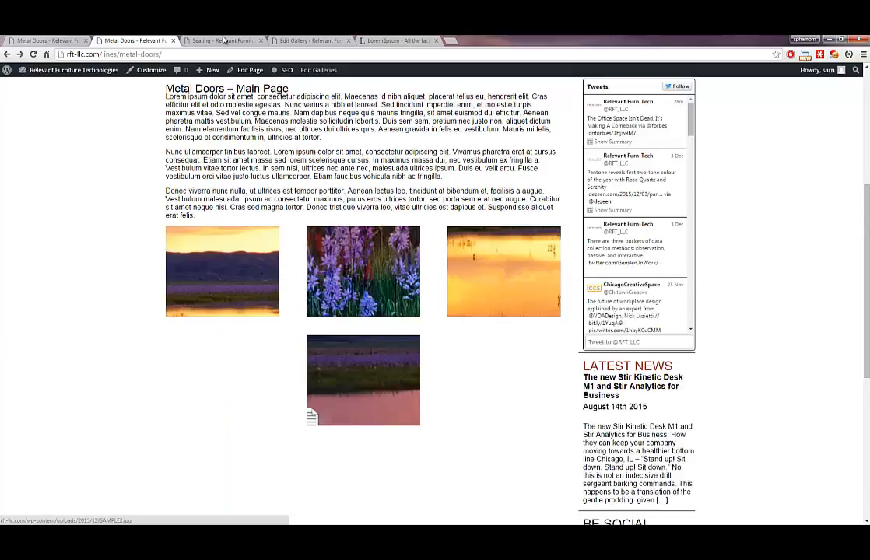
Open the attachment details of SAMPLE1.jpg in the Media Library and check the title under the Beam Seating image on the live Seating page
click(311, 41)
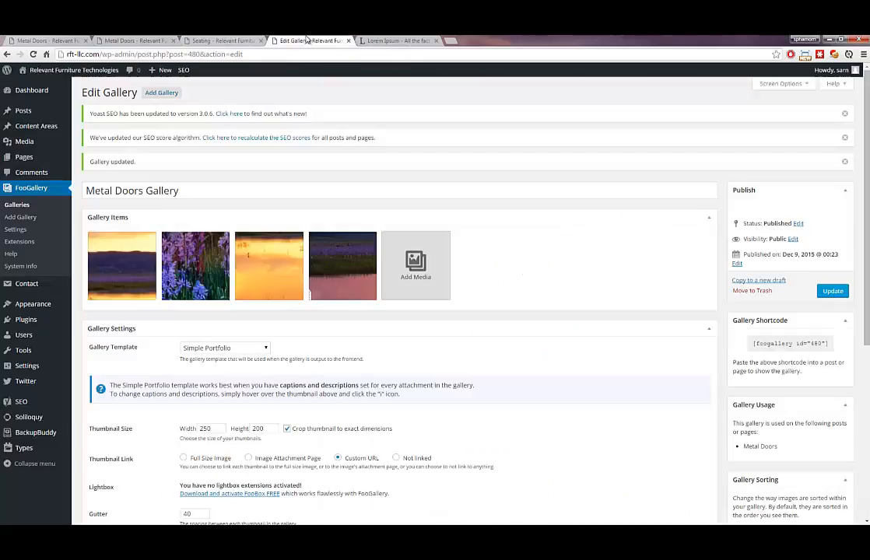
click(35, 143)
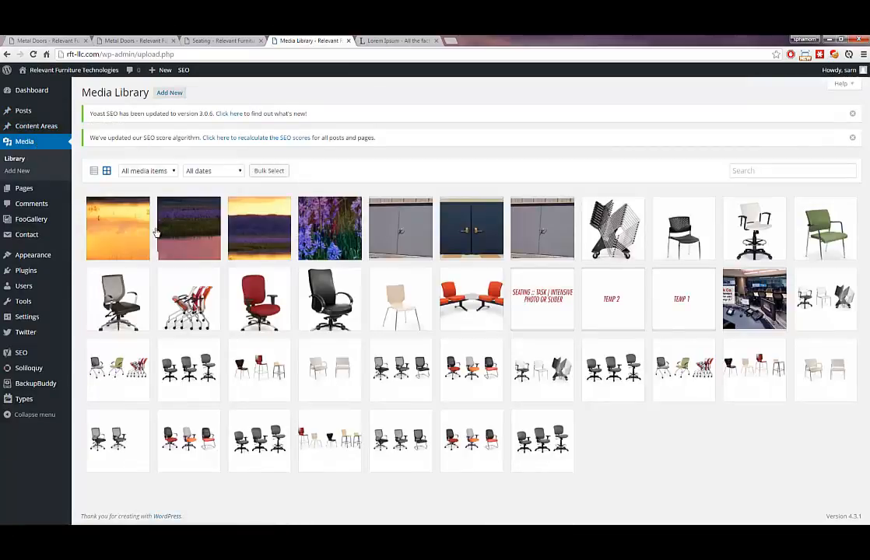
click(256, 241)
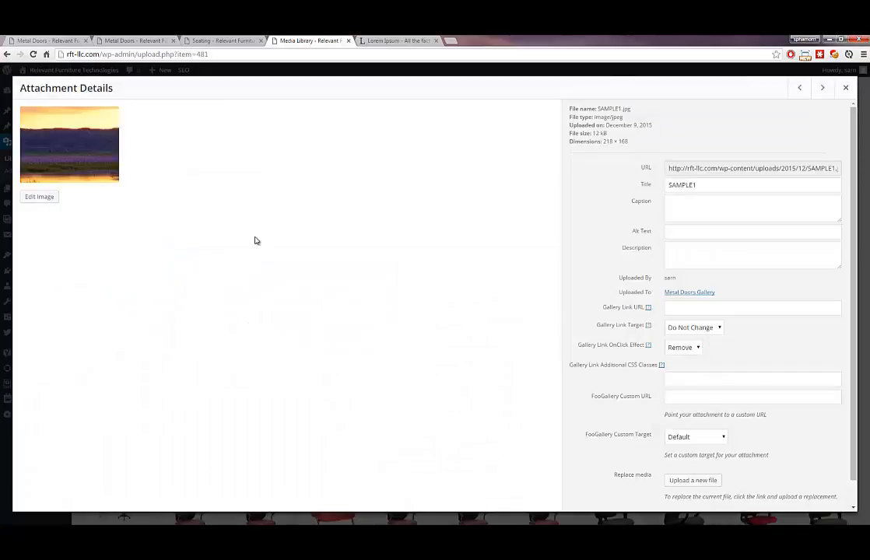
click(684, 207)
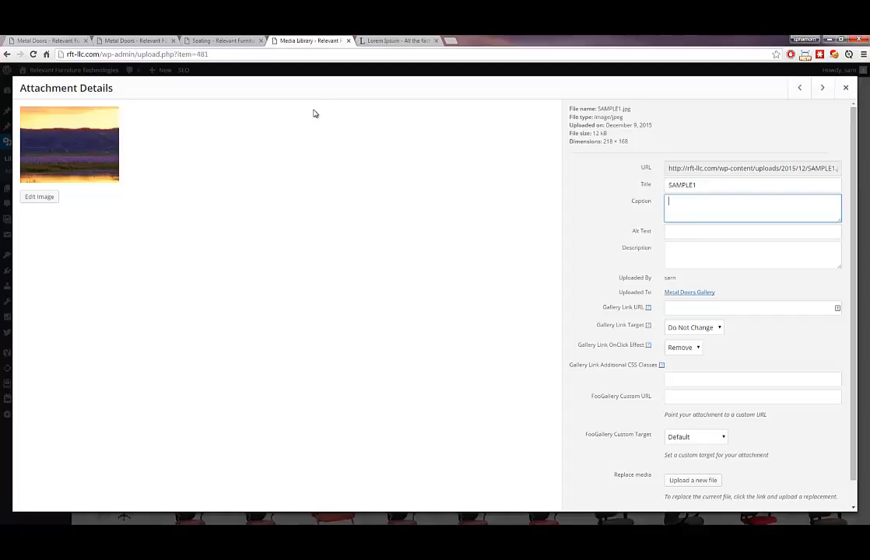
click(184, 37)
drag(227, 381, 167, 379)
click(142, 41)
Give SAMPLE1.jpg the caption "Sample 1 Title" and the description "Sample 1 Description", and save them
click(311, 40)
click(675, 252)
click(136, 40)
click(223, 41)
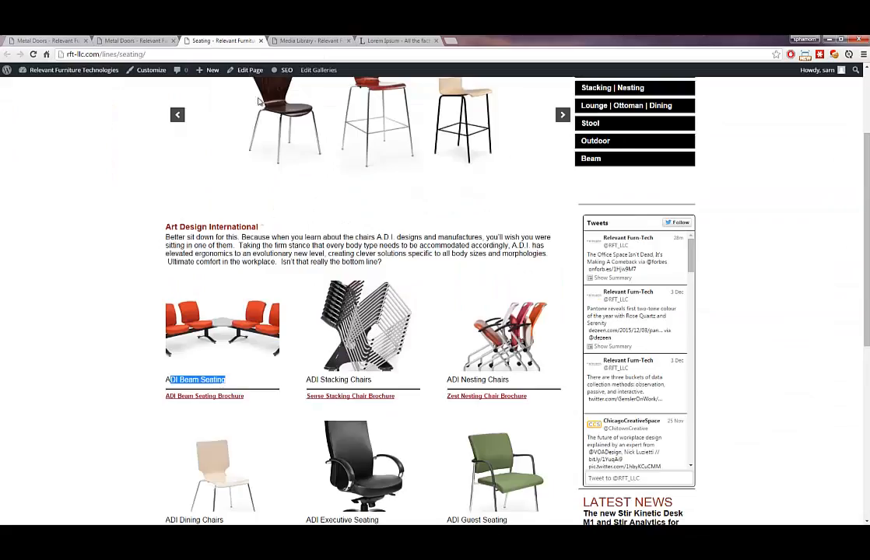
click(136, 40)
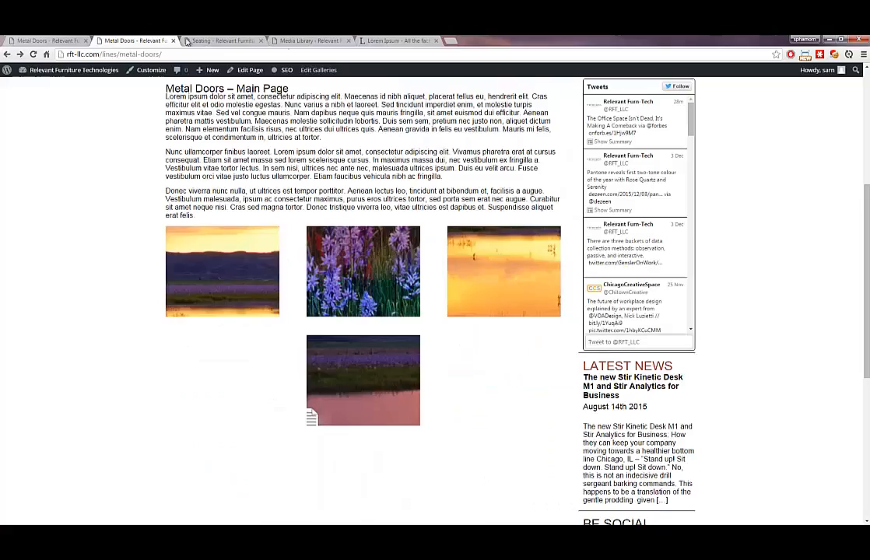
click(397, 41)
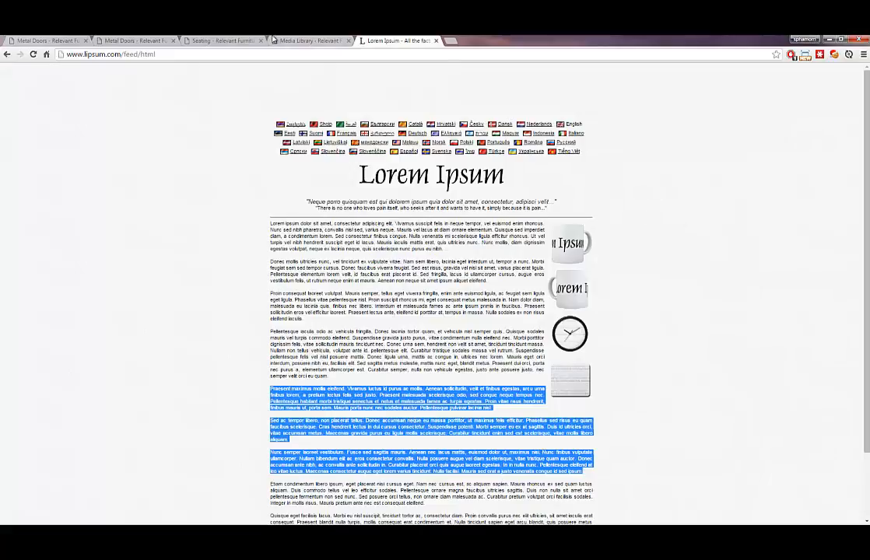
click(296, 40)
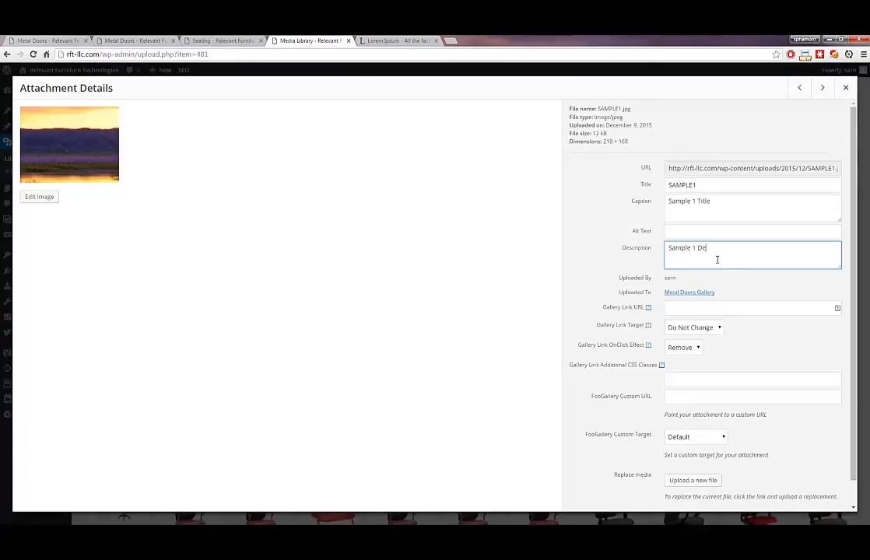
text(cription)
scroll(776, 424, down, 1)
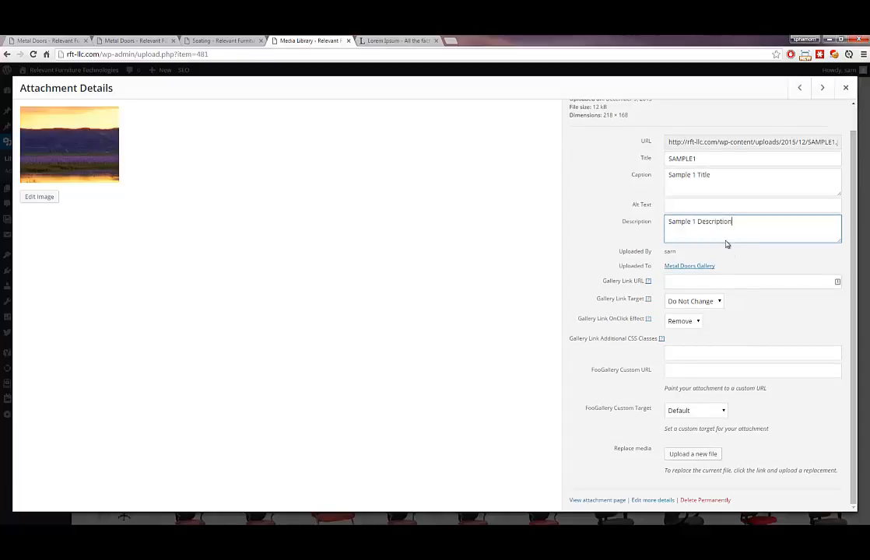
scroll(727, 233, up, 1)
click(731, 211)
click(734, 231)
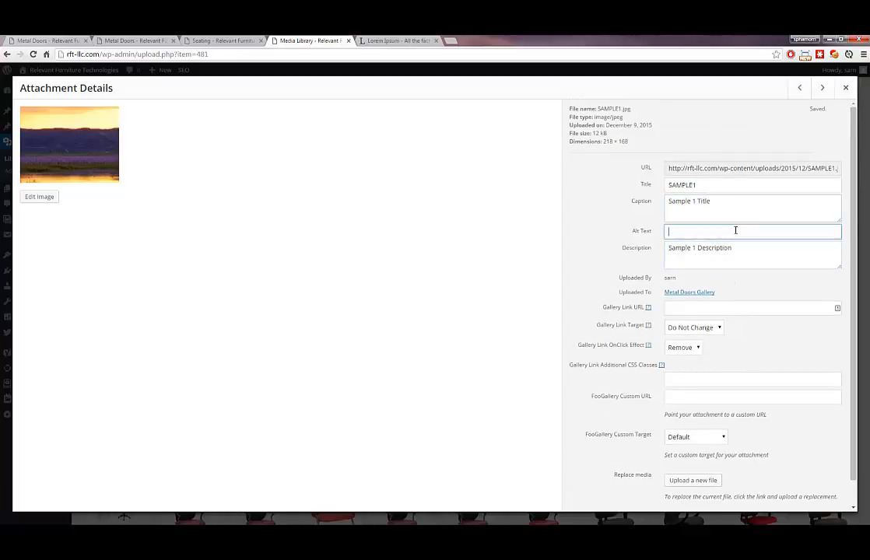
Test automatic saving by adding a period to the SAMPLE1.jpg caption and removing it again
click(740, 248)
click(732, 231)
click(731, 202)
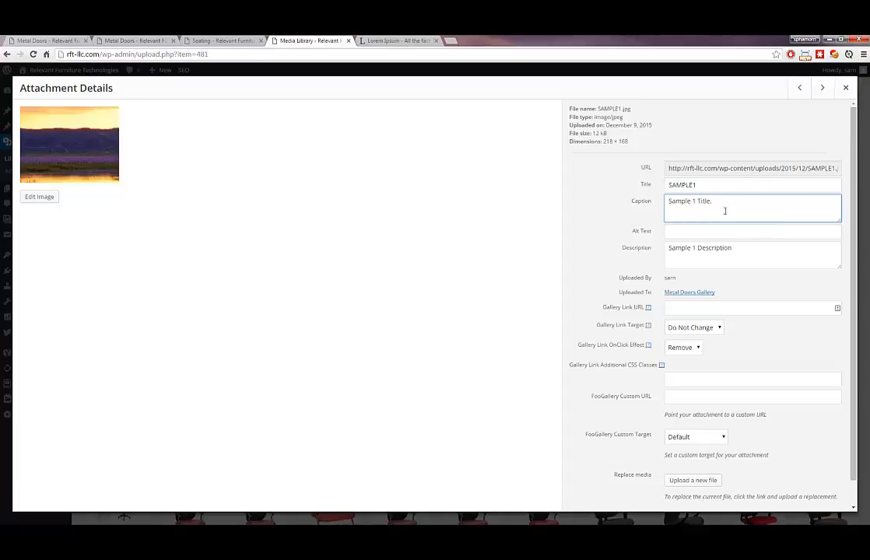
text(.)
click(742, 232)
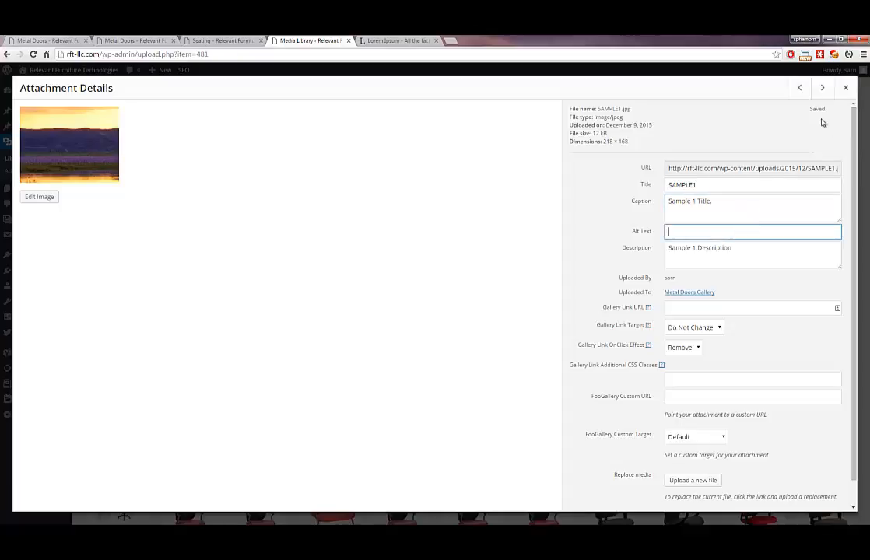
click(718, 201)
click(741, 232)
Append the test text "asdsaa" to the SAMPLE1.jpg description and remove it again
click(745, 246)
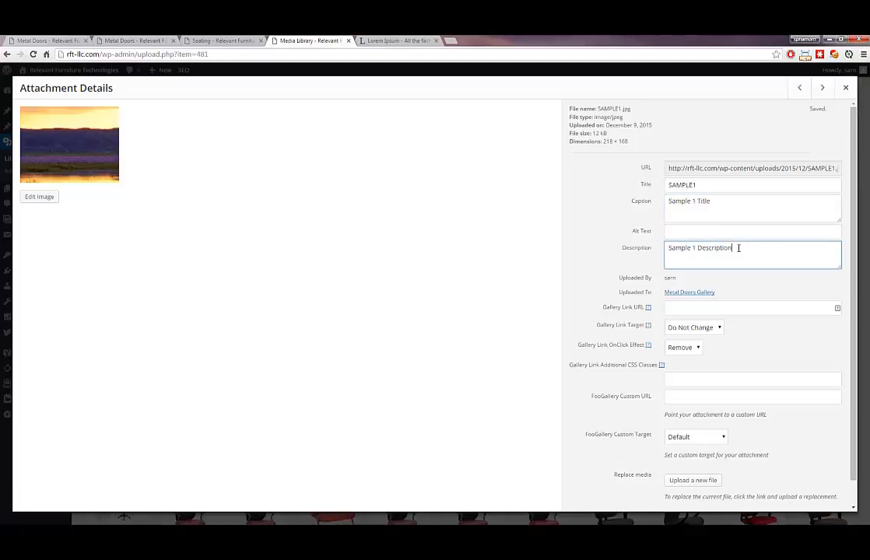
text(asdsaa)
scroll(729, 346, down, 1)
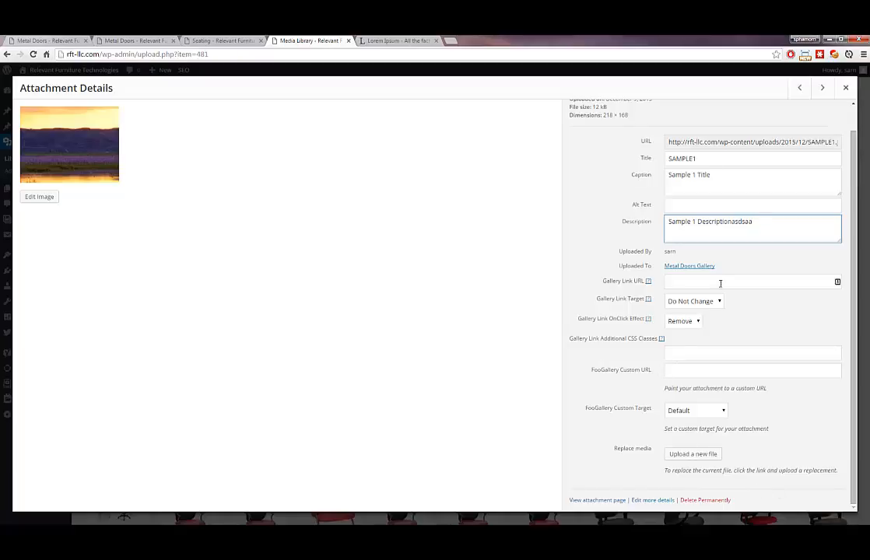
click(750, 203)
scroll(806, 146, up, 1)
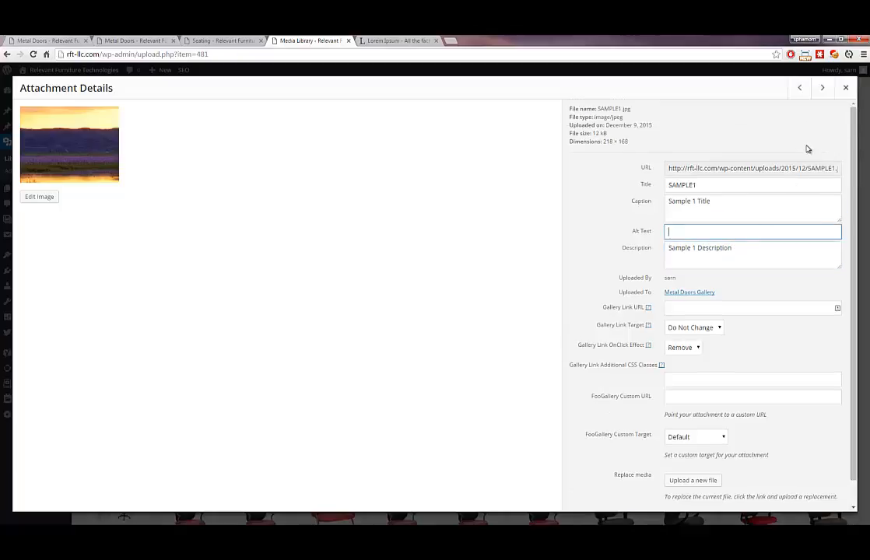
End the SAMPLE1.jpg description with a period so it reads "Sample 1 Description." and save it
click(743, 244)
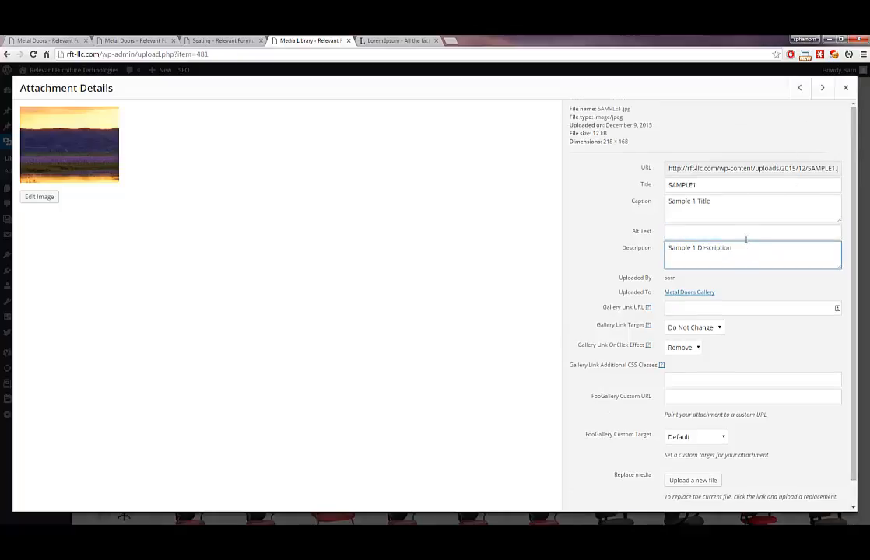
text(.)
click(762, 226)
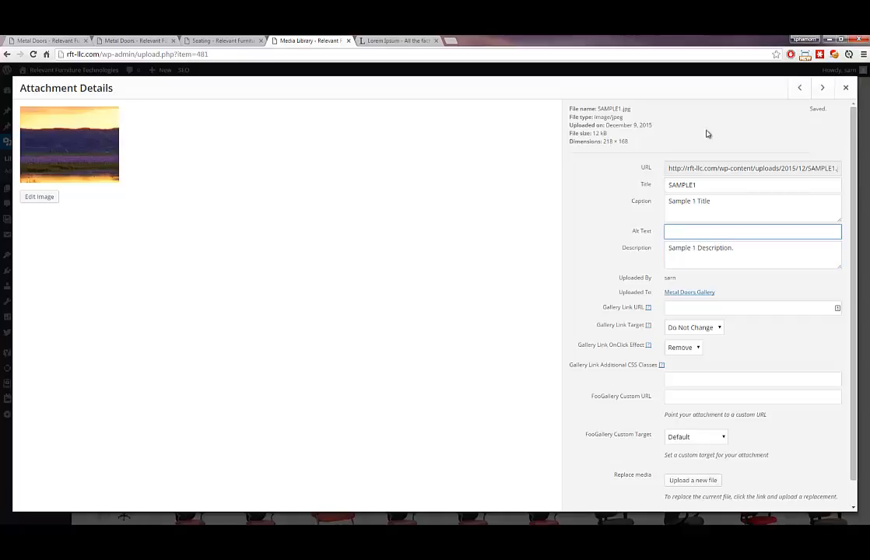
Check the first image's title and description on the live Metal Doors page and compare them with the linked brochures in the Seating gallery
click(143, 42)
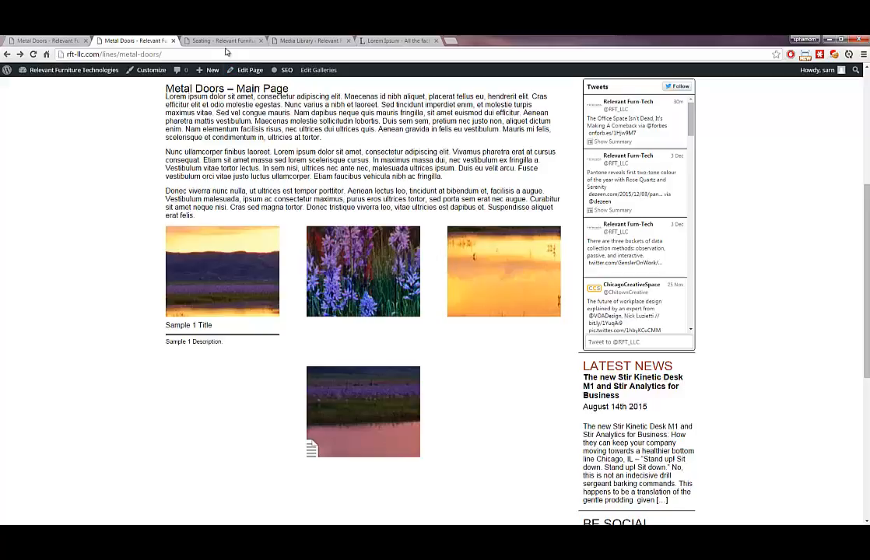
click(196, 40)
click(278, 40)
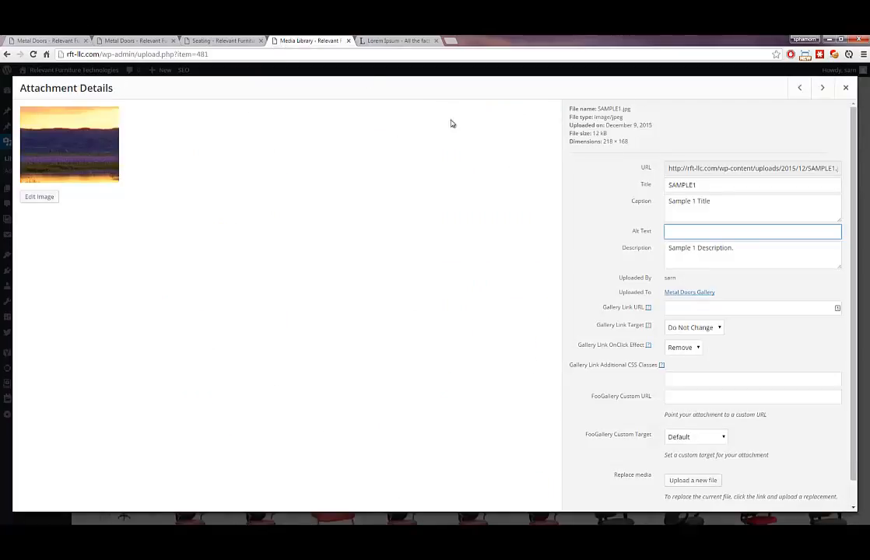
click(651, 202)
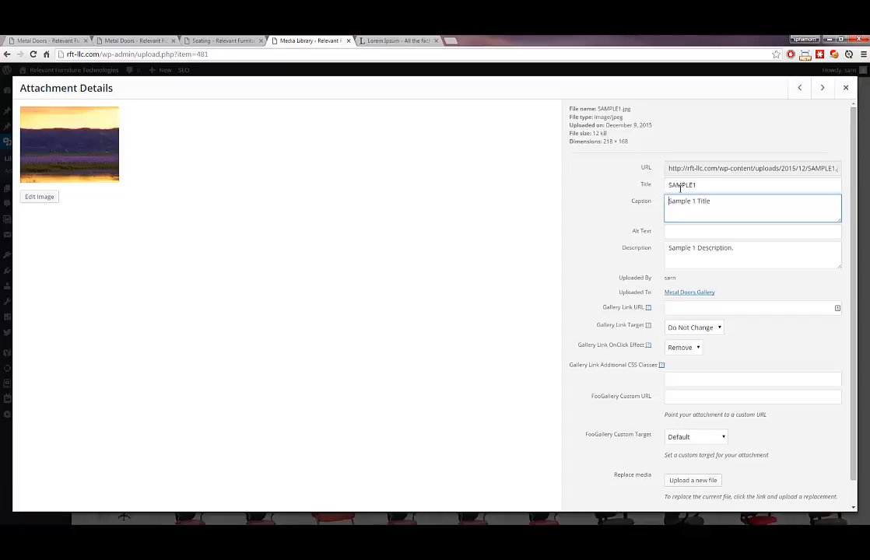
click(122, 37)
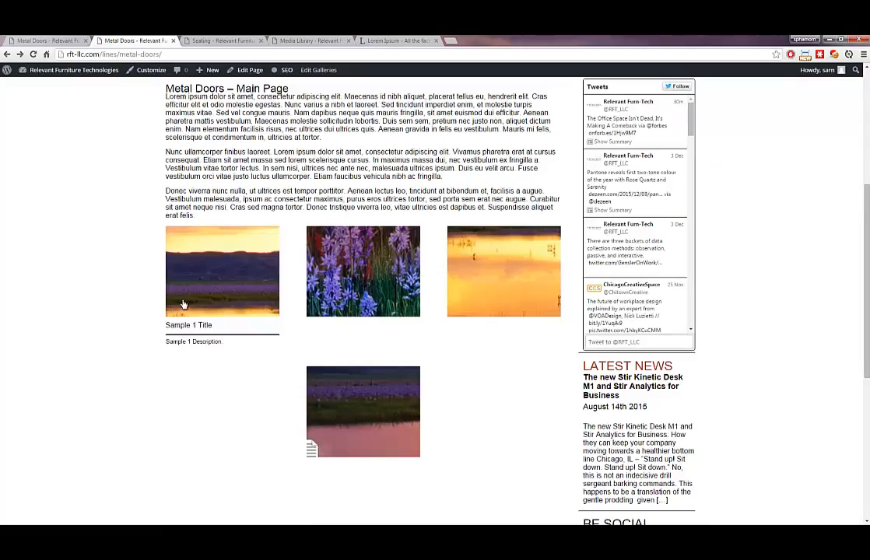
click(200, 39)
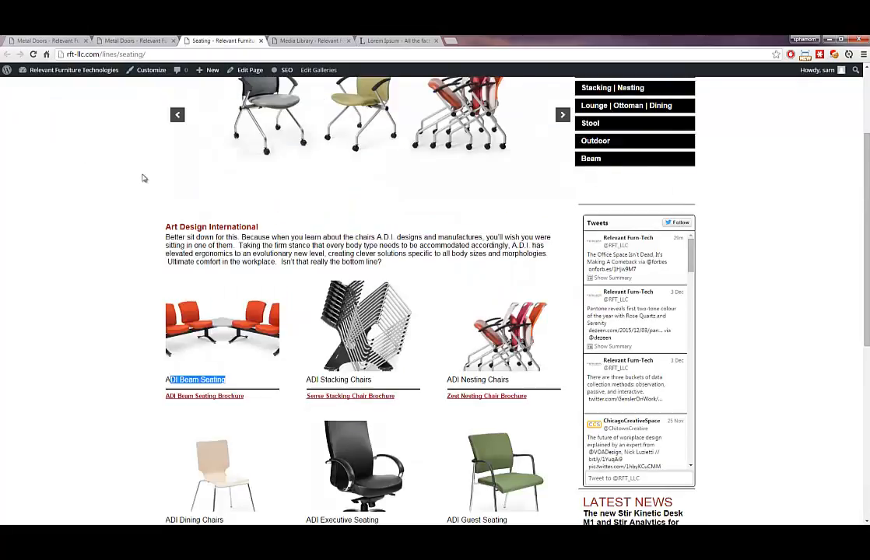
key(ctrl+shift+Tab)
key(ctrl+Tab)
key(ctrl+Tab)
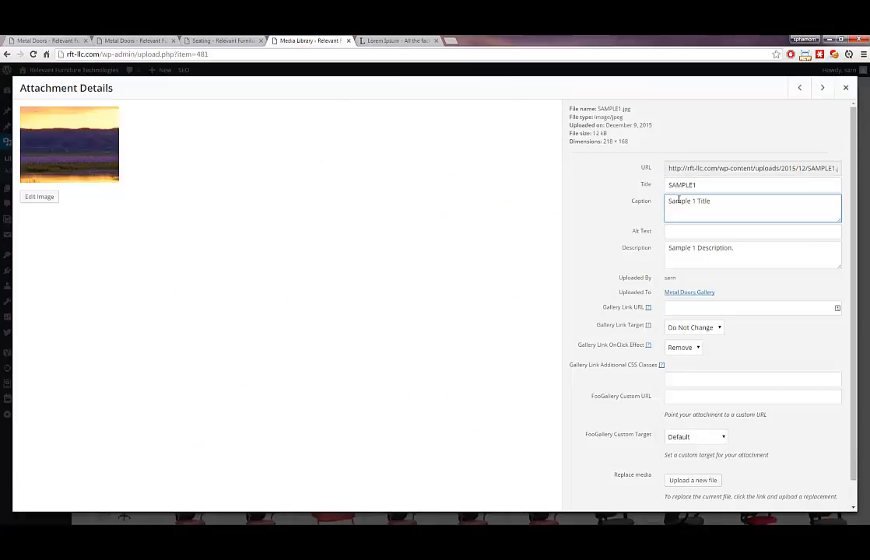
text(<a href="">)
drag(667, 201, 703, 202)
click(693, 201)
drag(703, 201, 740, 202)
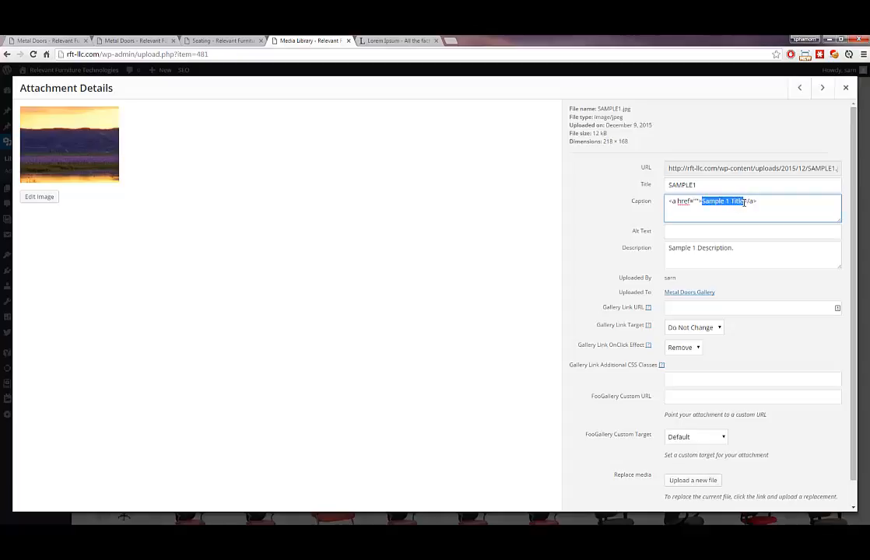
click(746, 201)
drag(759, 202, 754, 202)
click(696, 200)
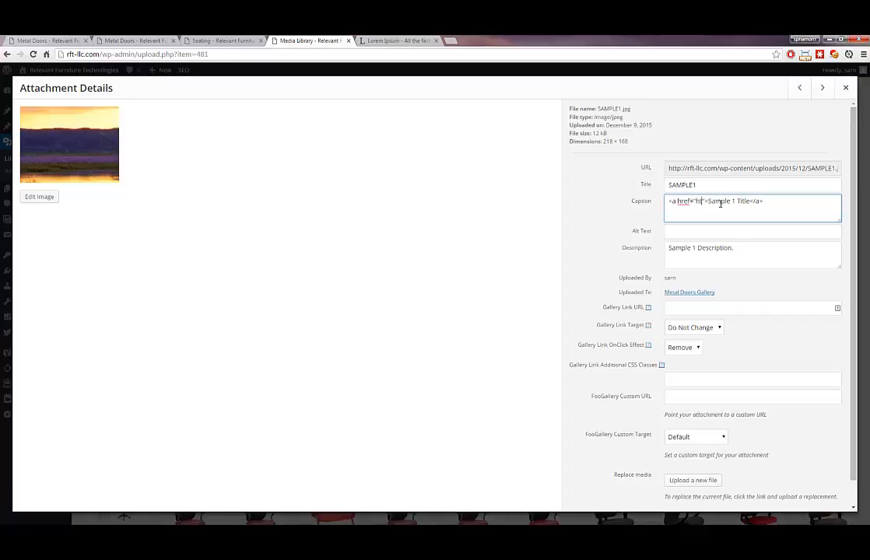
text(http://yahoo.com)
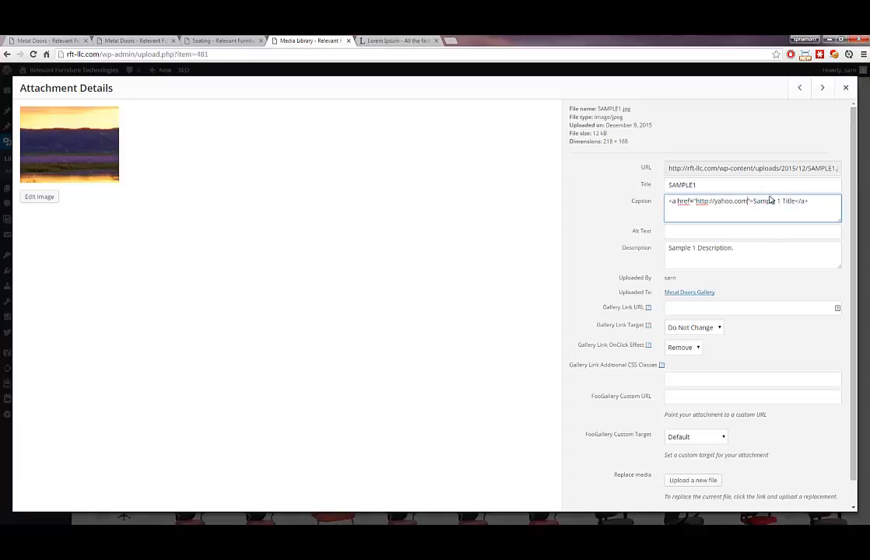
Copy the opening link tag from the caption to the front of the SAMPLE1.jpg description
drag(810, 201, 669, 200)
click(695, 201)
drag(755, 200, 655, 200)
key(ctrl+c)
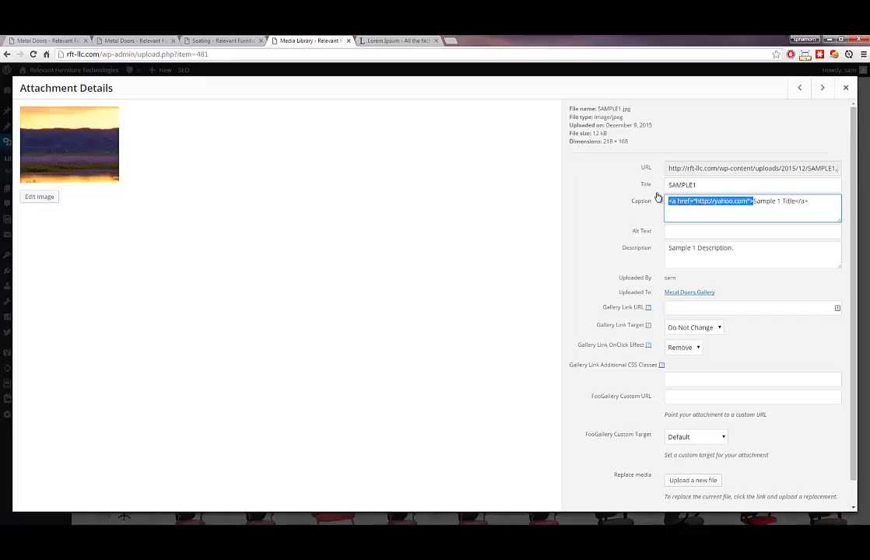
click(668, 248)
key(ctrl+v)
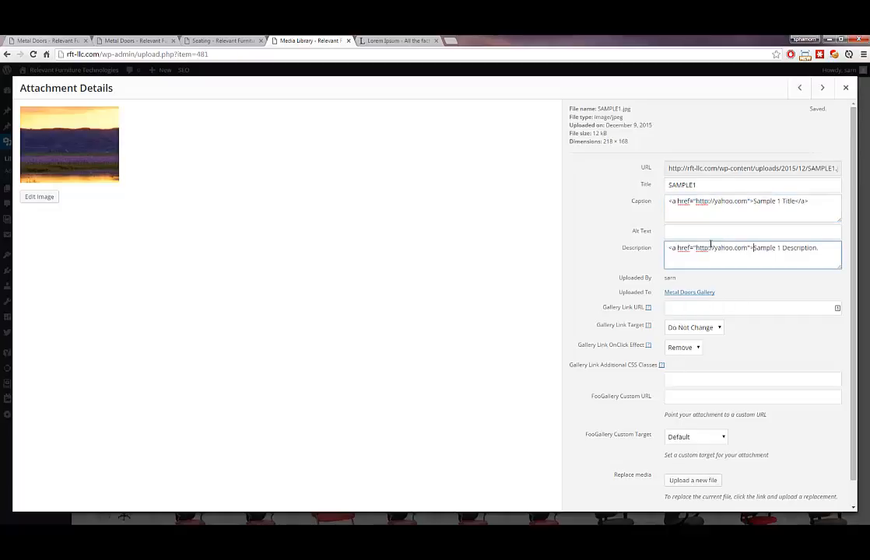
click(821, 248)
text(</a>)
double_click(725, 247)
text(hotmail)
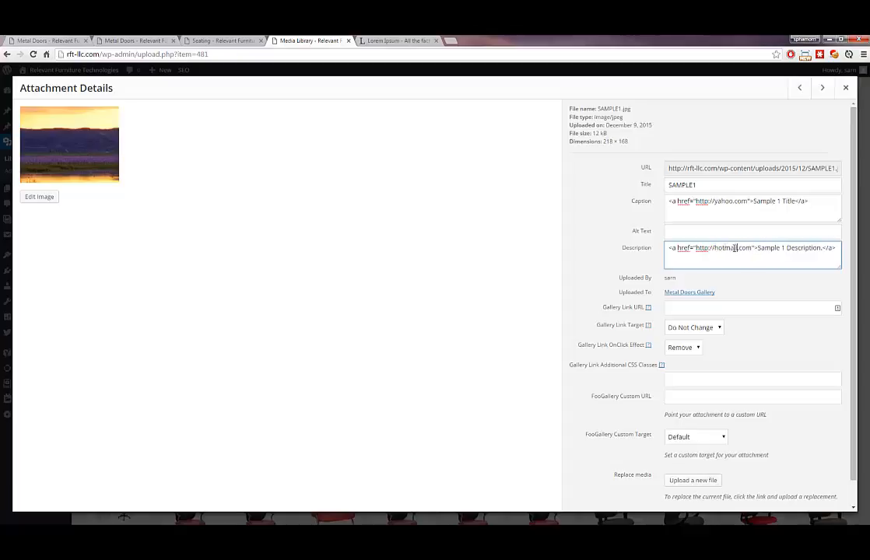
scroll(776, 278, down, 1)
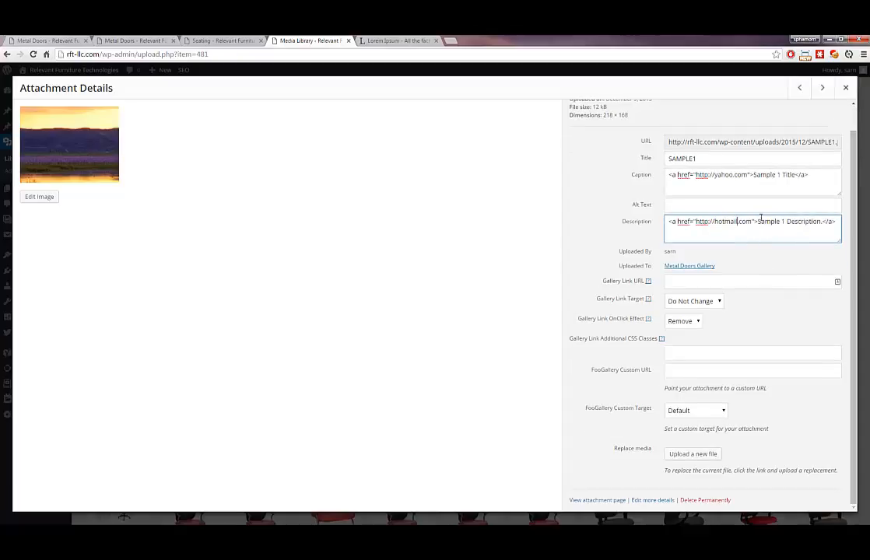
scroll(761, 193, up, 1)
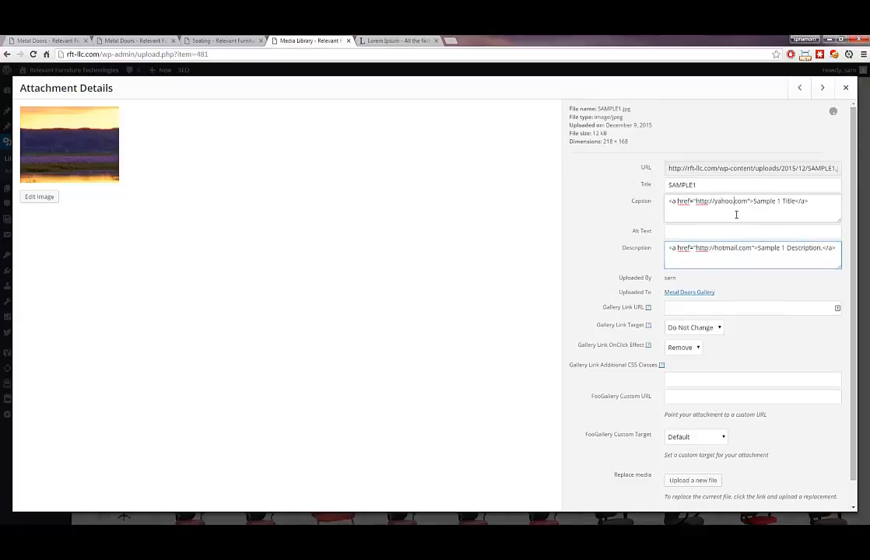
click(732, 183)
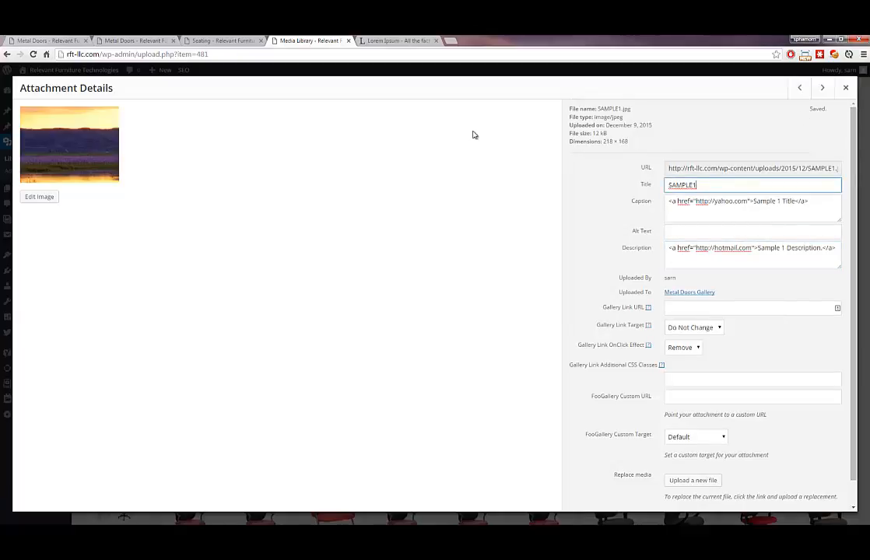
Reload the live Metal Doors page, test the Sample 1 Title link, and return to the page
click(105, 40)
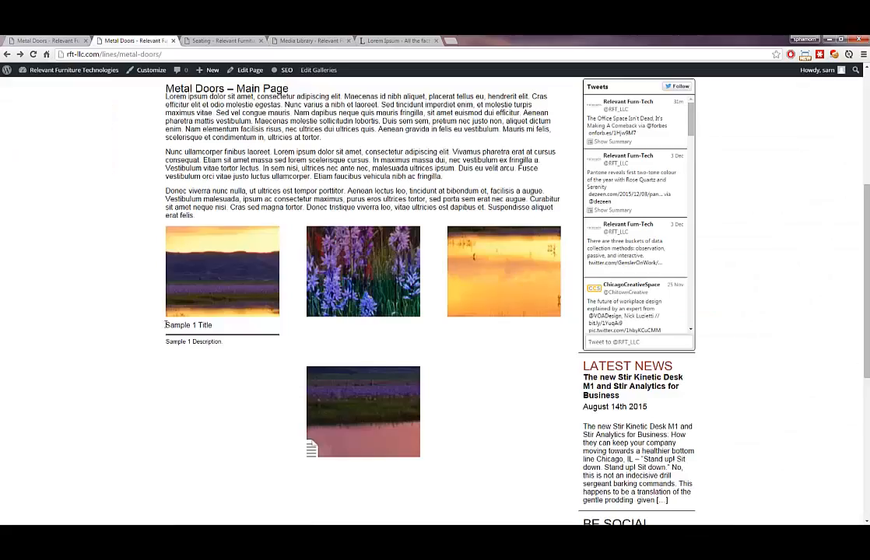
key(F5)
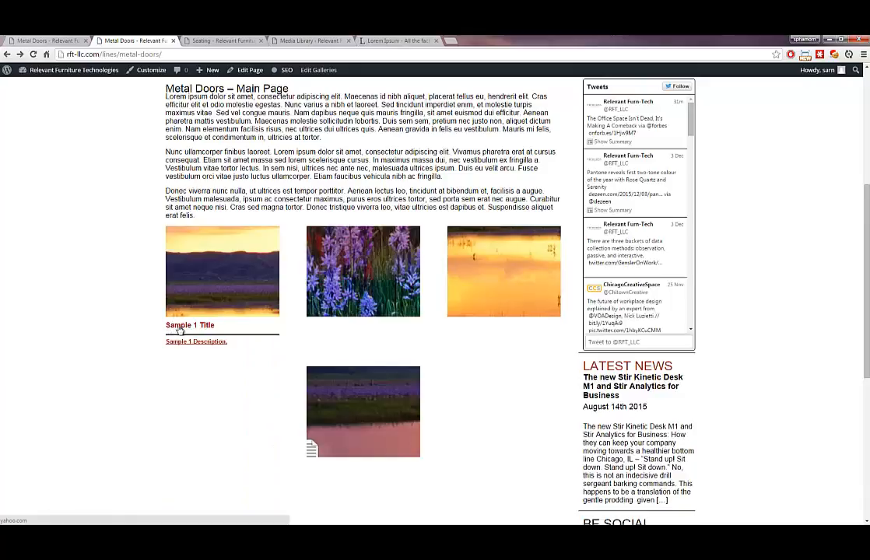
click(173, 326)
key(alt+Left)
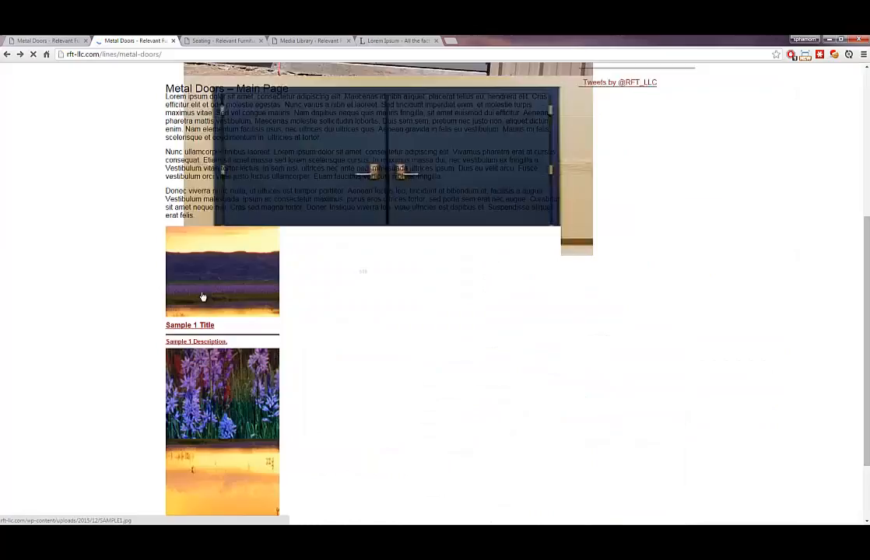
Test the Sample 1 Description and Sample 1 Title links on the live Metal Doors page, returning to the page after each
click(188, 344)
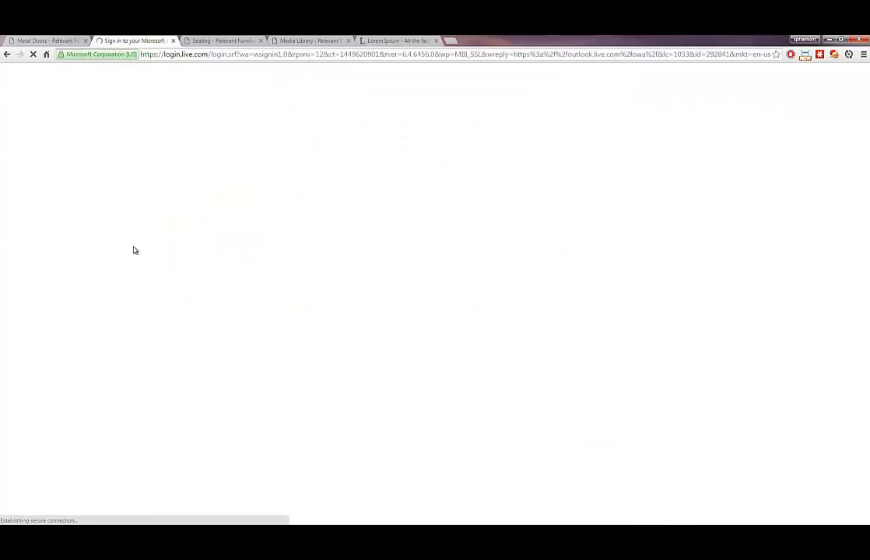
key(alt+Left)
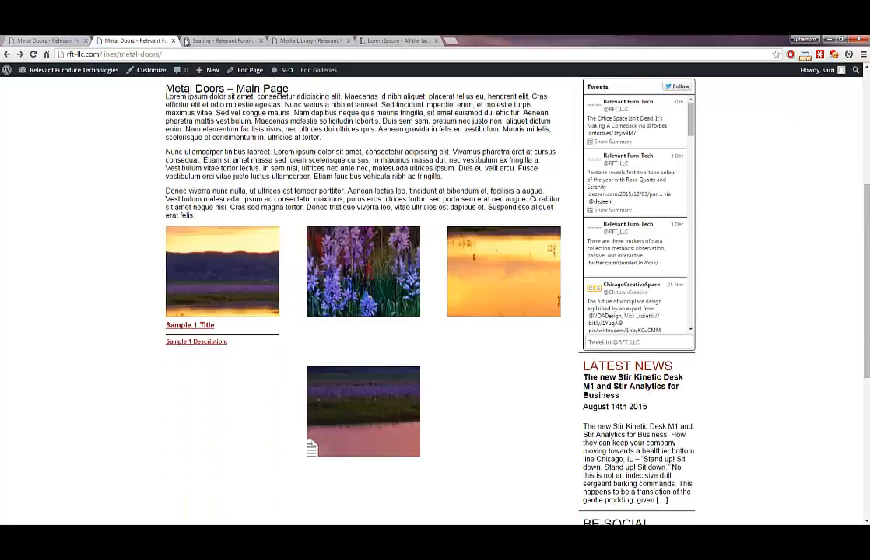
click(185, 325)
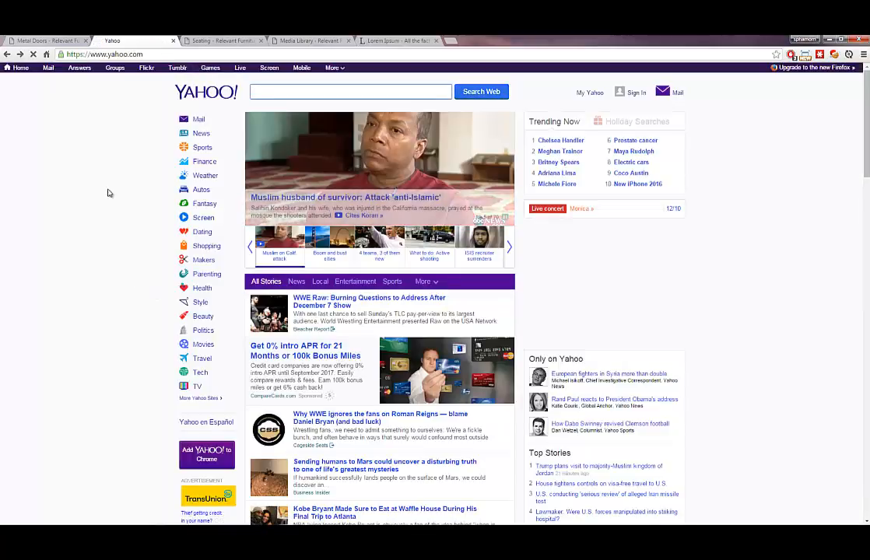
key(alt+Left)
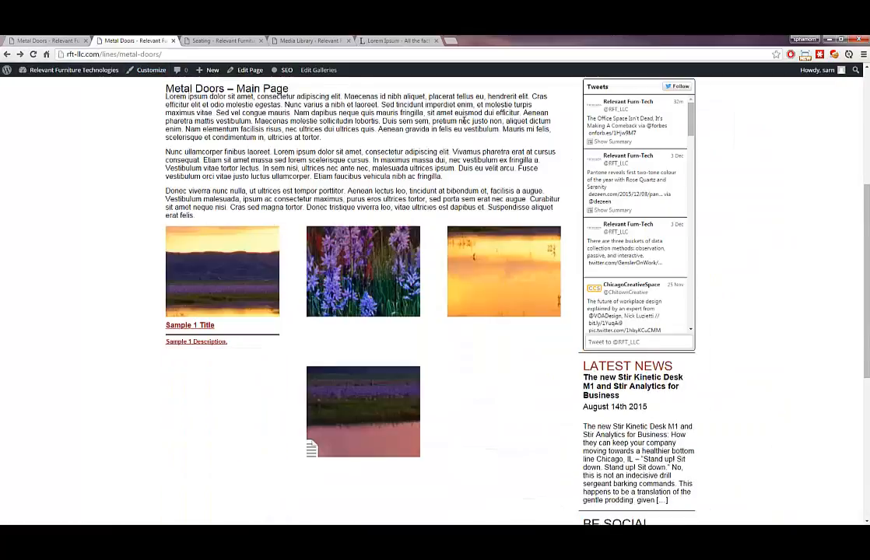
Add target="_blank" to the link tag in the SAMPLE1.jpg caption and save the attachment details
click(223, 40)
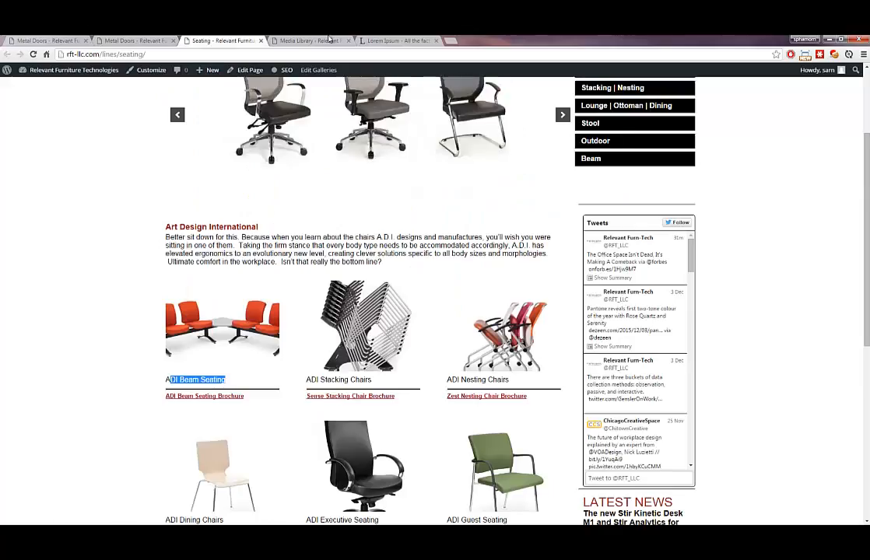
click(311, 40)
click(397, 39)
click(311, 40)
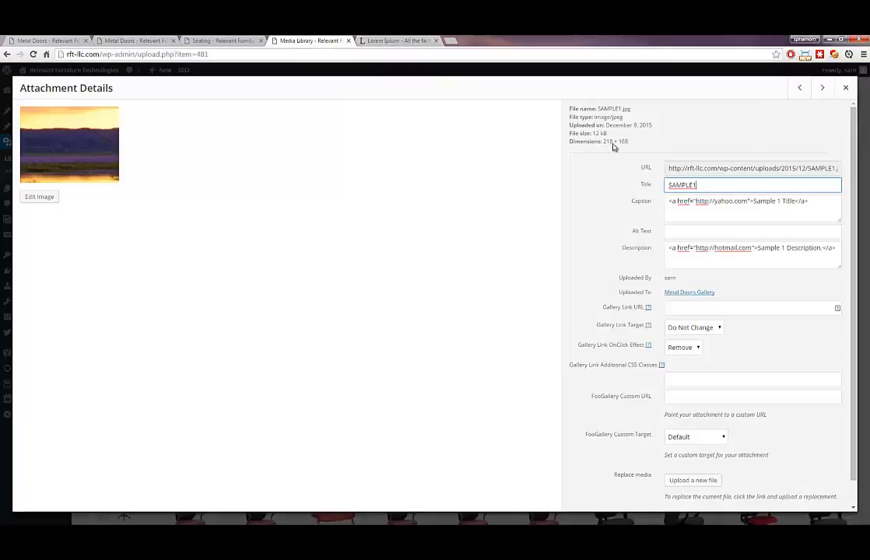
click(747, 200)
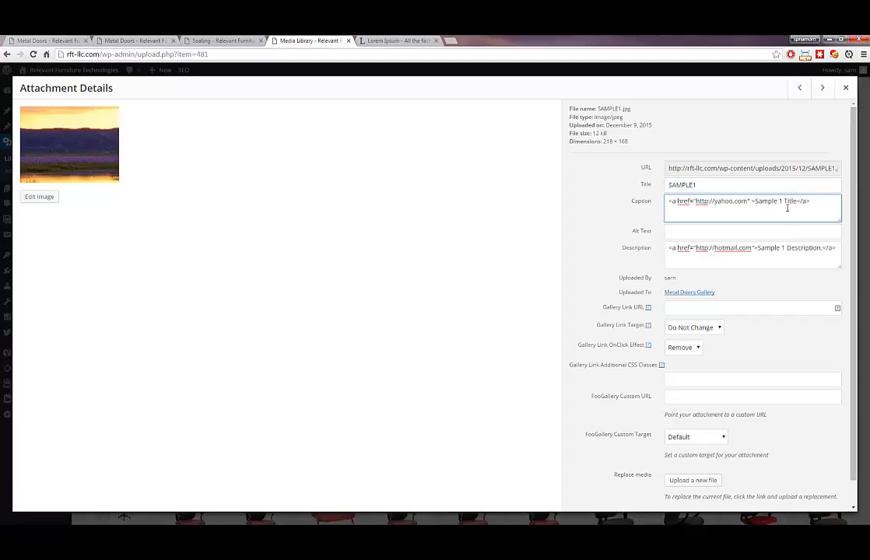
text(target="_blank")
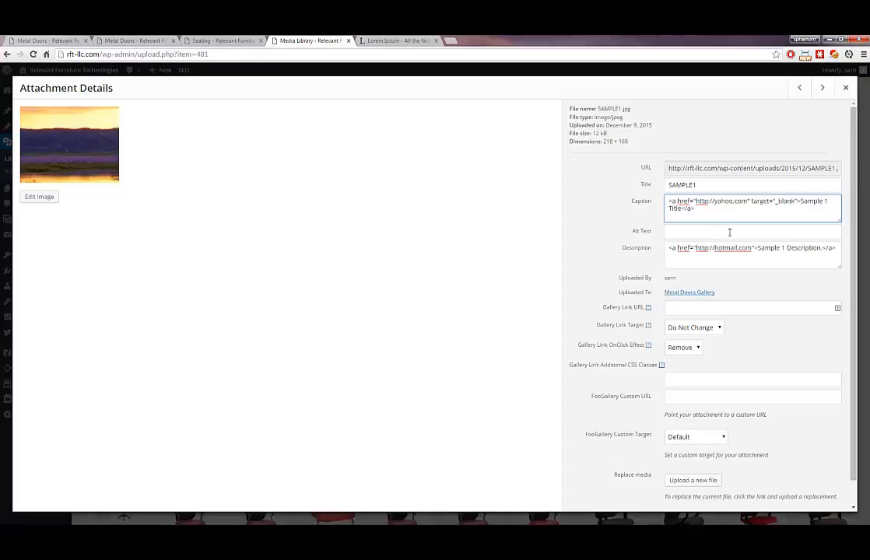
click(729, 232)
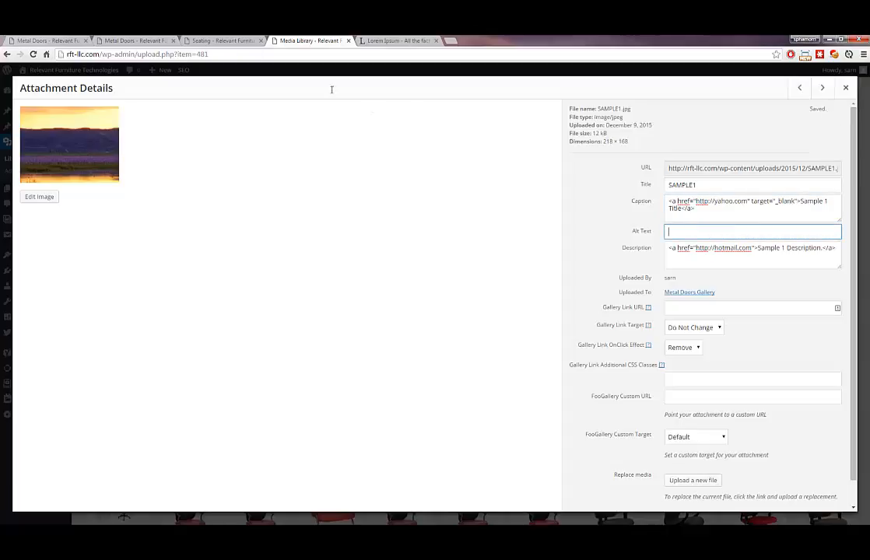
Test the Sample 1 Title link on the live Metal Doors page and close the Yahoo page it opens
click(136, 39)
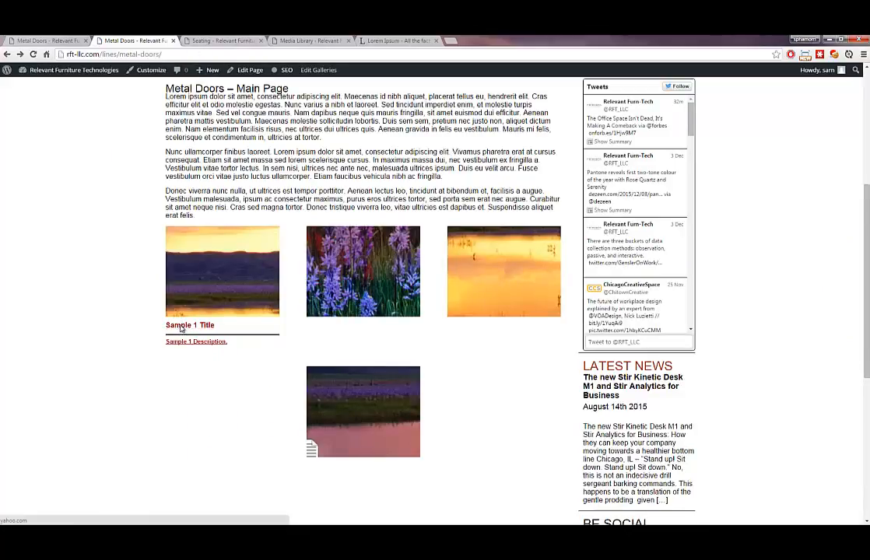
click(180, 328)
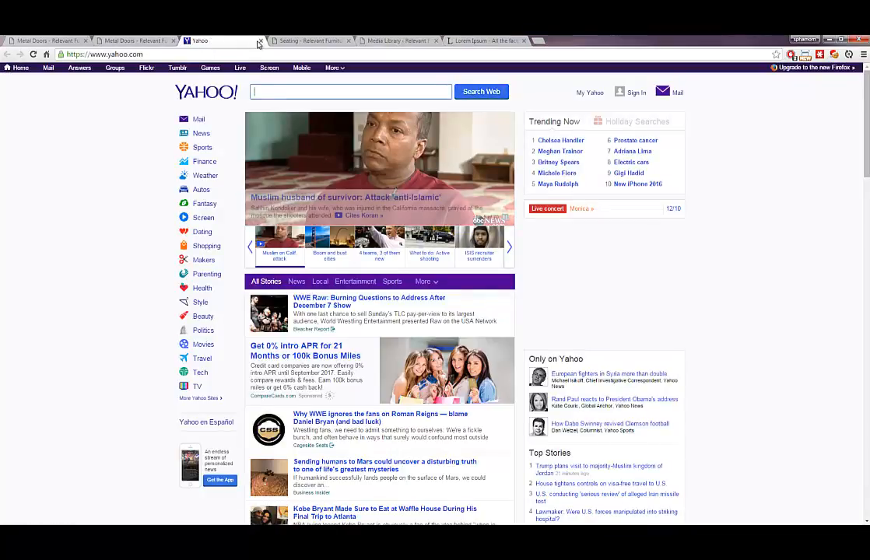
click(259, 41)
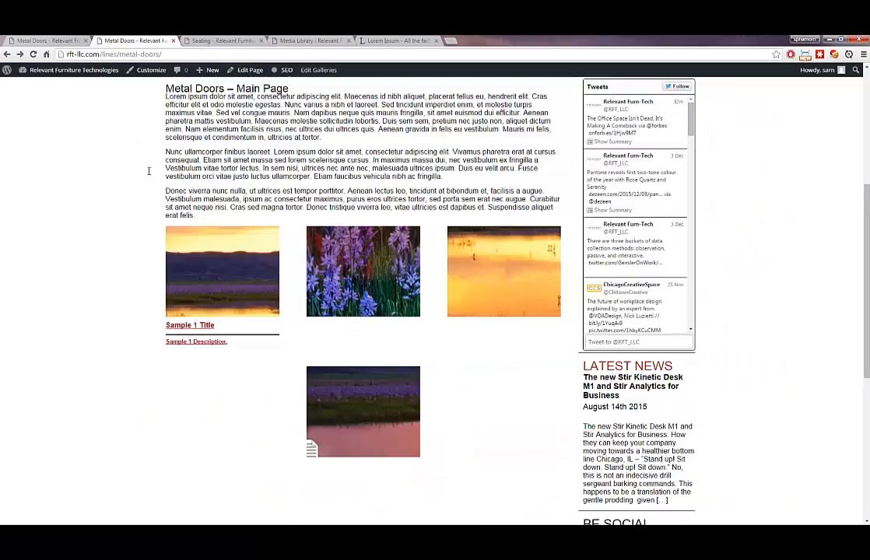
Go back to the SAMPLE1.jpg attachment, look through the attachments that follow it, and close the attachment details
click(71, 39)
click(221, 41)
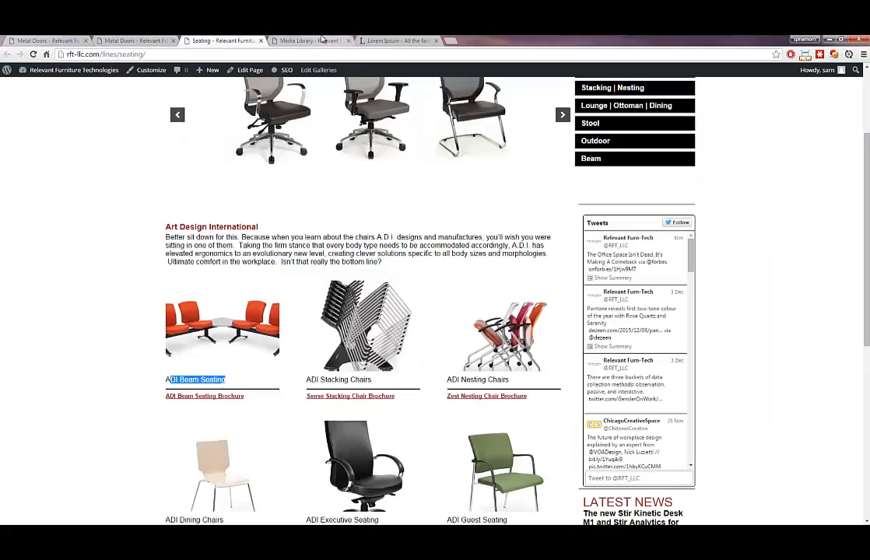
click(323, 40)
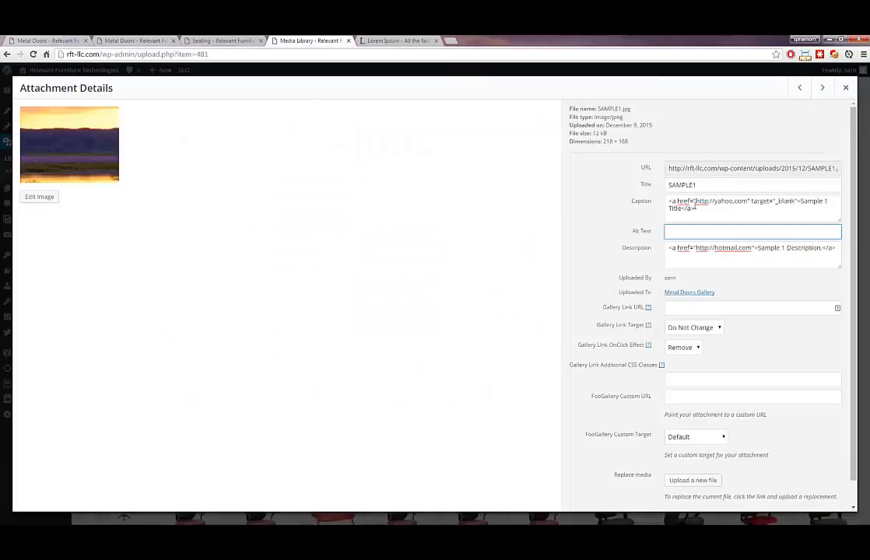
click(821, 88)
click(827, 89)
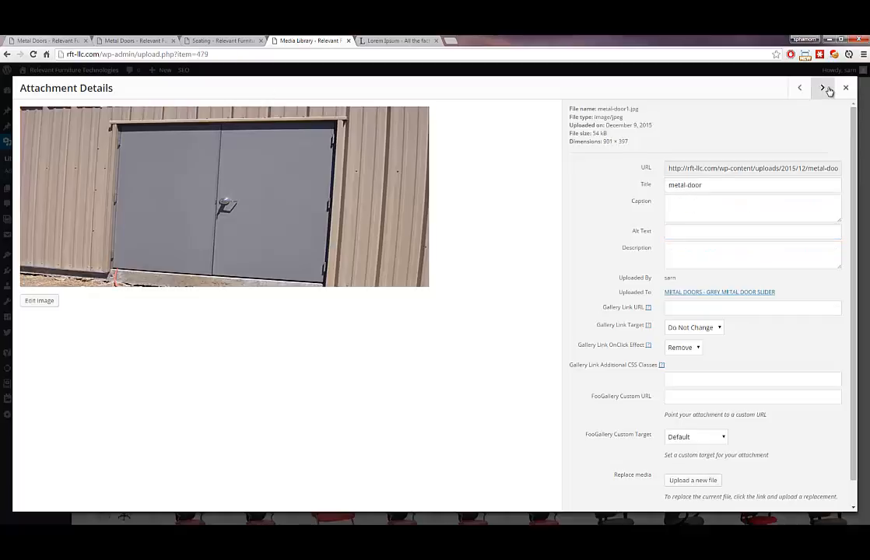
click(827, 90)
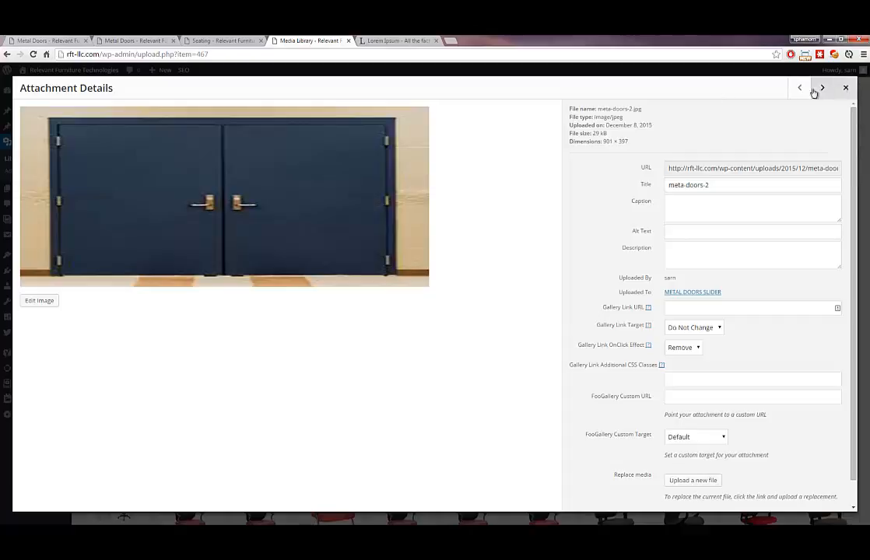
click(845, 87)
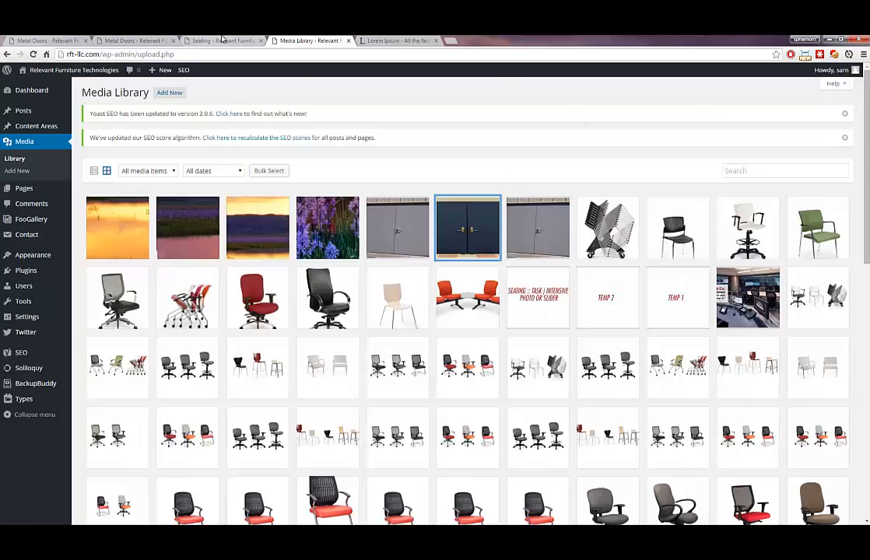
Review the live Metal Doors page and open its Blue Doors subpage
click(143, 41)
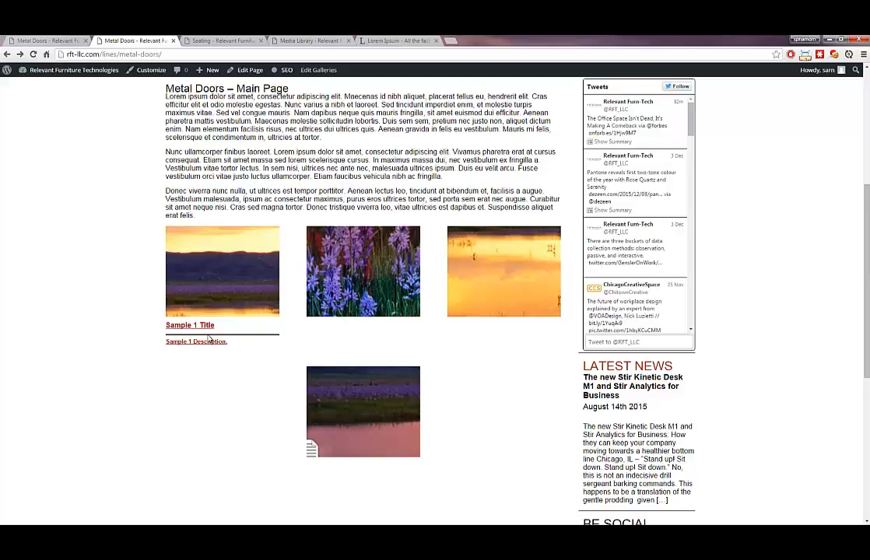
scroll(210, 339, up, 4)
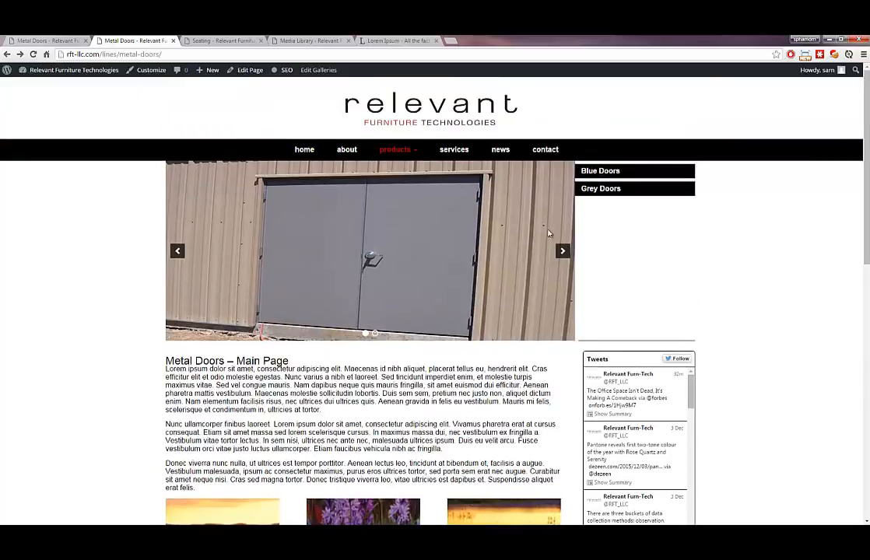
click(594, 170)
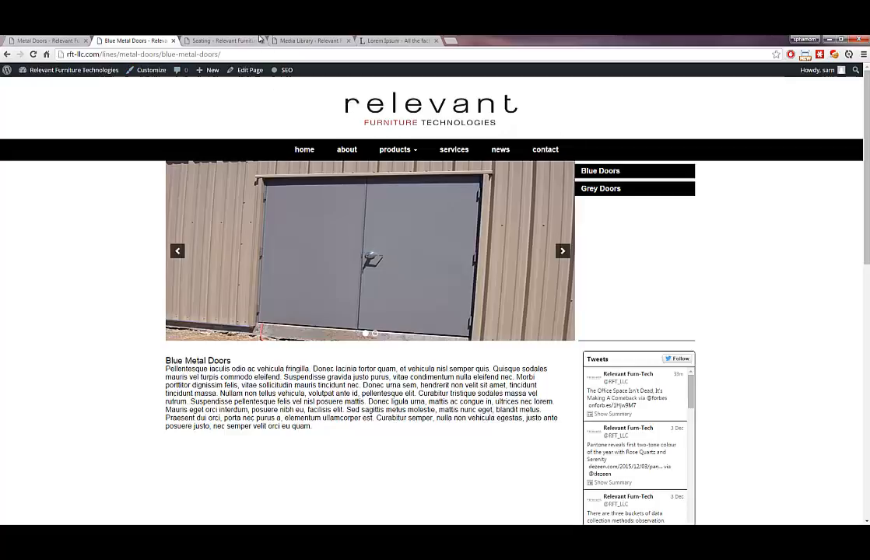
click(225, 41)
click(117, 40)
Open the Metal Doors page for editing and copy the [foogallery id="480"] shortcode from its HTML source
click(276, 41)
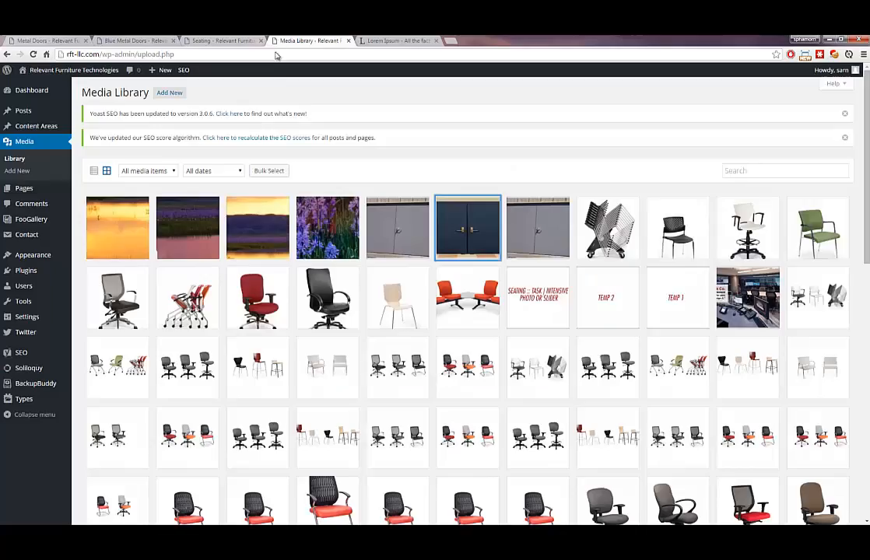
click(34, 187)
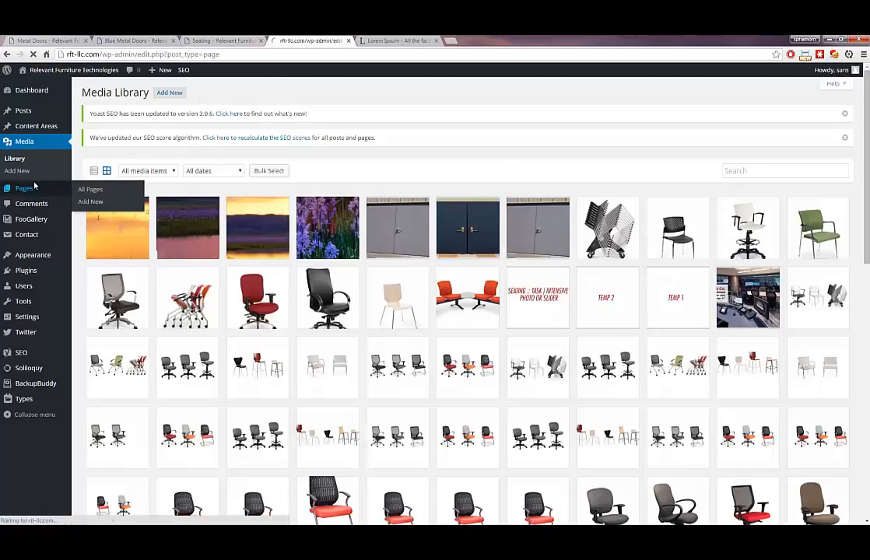
scroll(206, 342, down, 2)
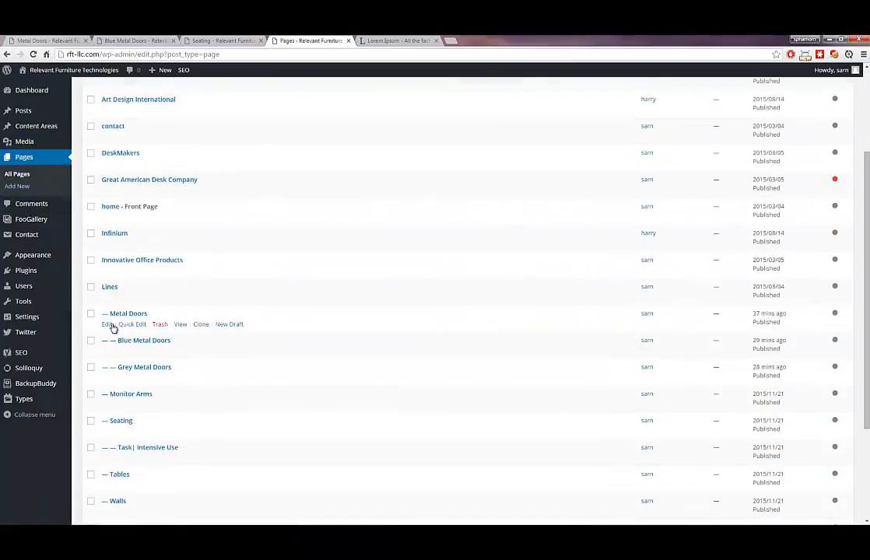
click(107, 325)
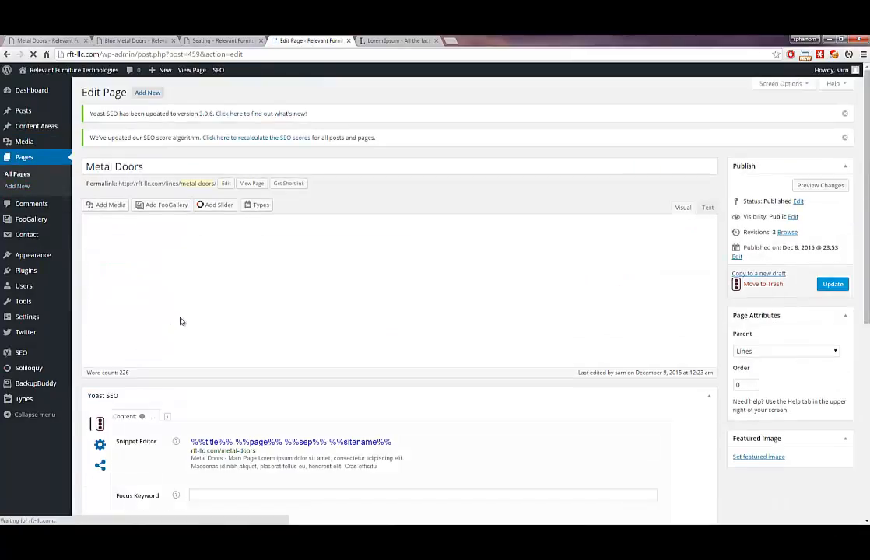
scroll(480, 285, down, 2)
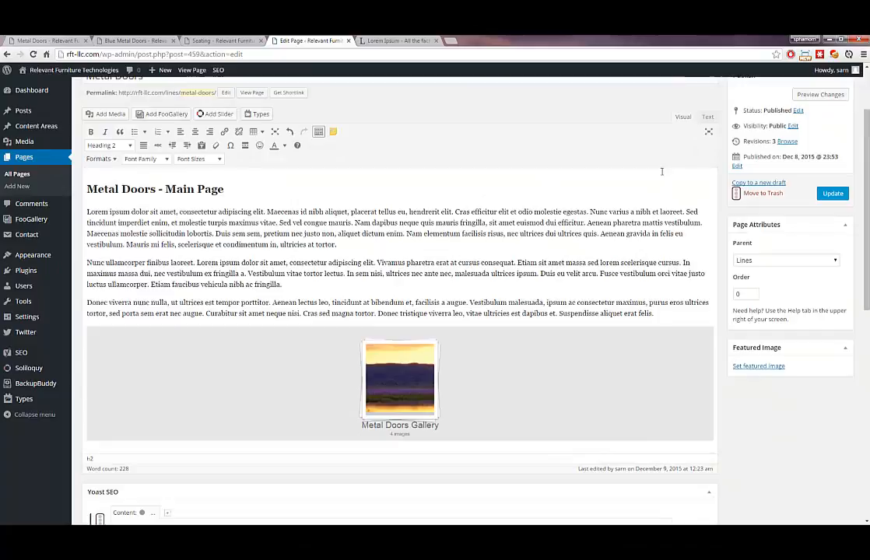
click(707, 117)
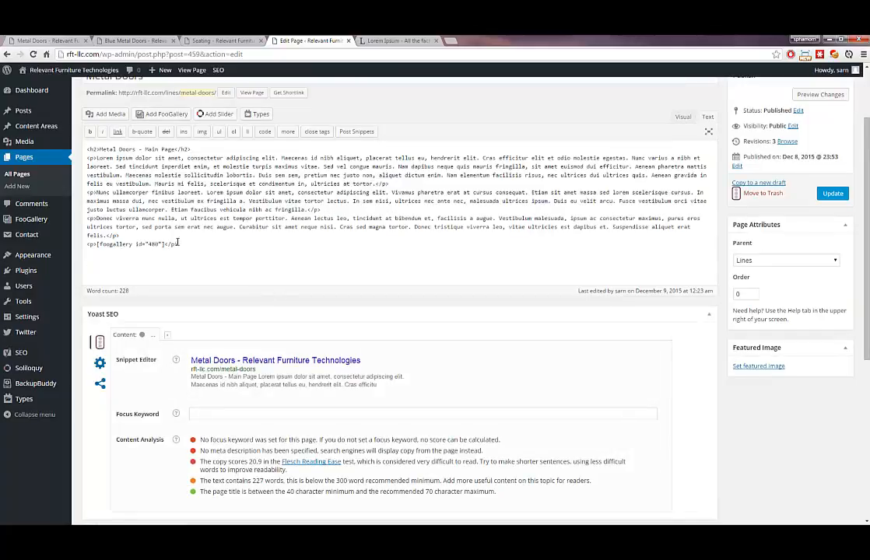
drag(164, 243, 96, 244)
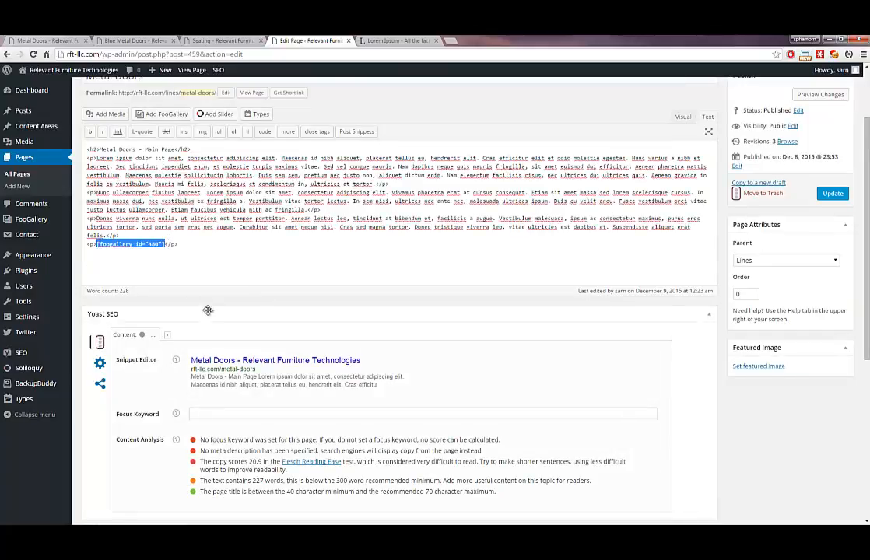
click(682, 117)
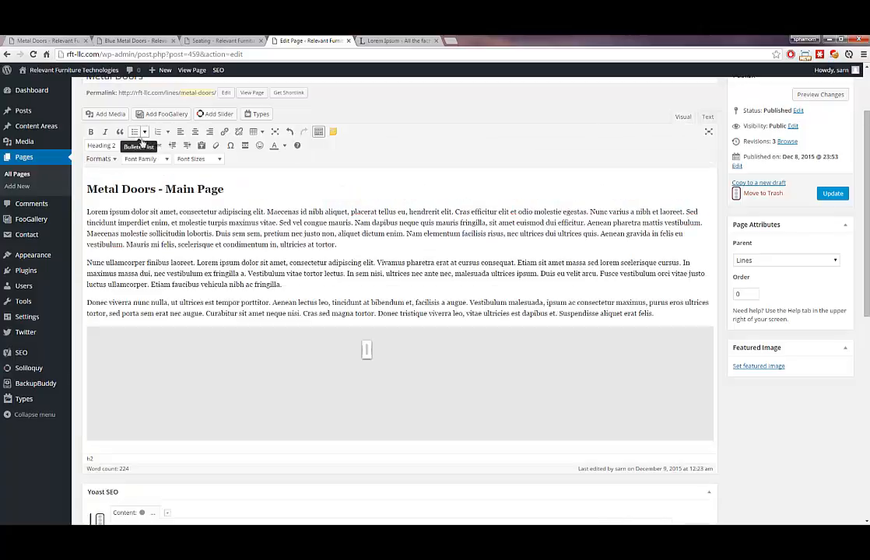
Leave the Metal Doors editor without saving and open the Grey Metal Doors page for editing
click(21, 175)
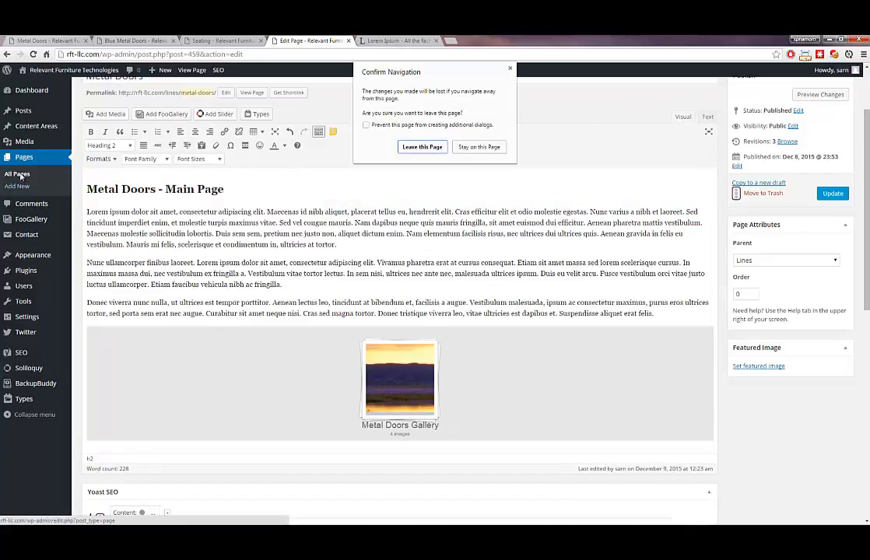
click(422, 147)
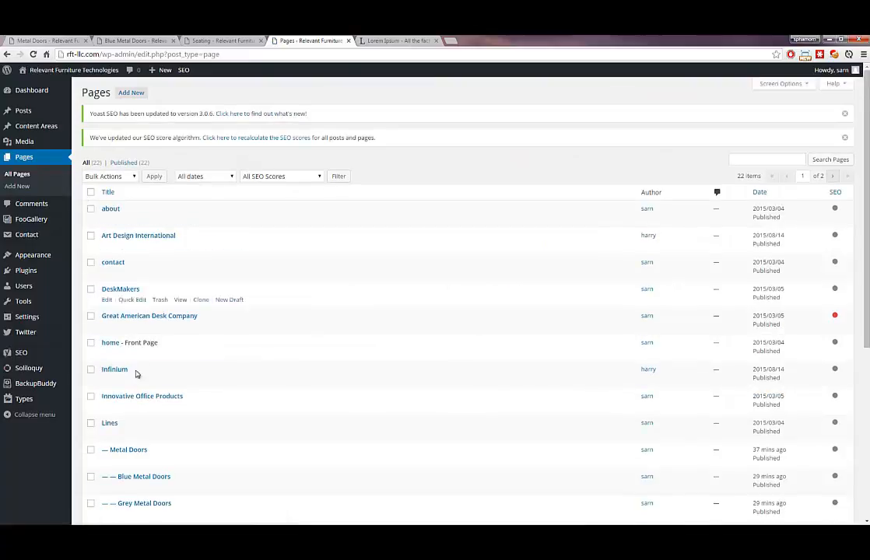
scroll(132, 377, down, 1)
mouse_move(116, 464)
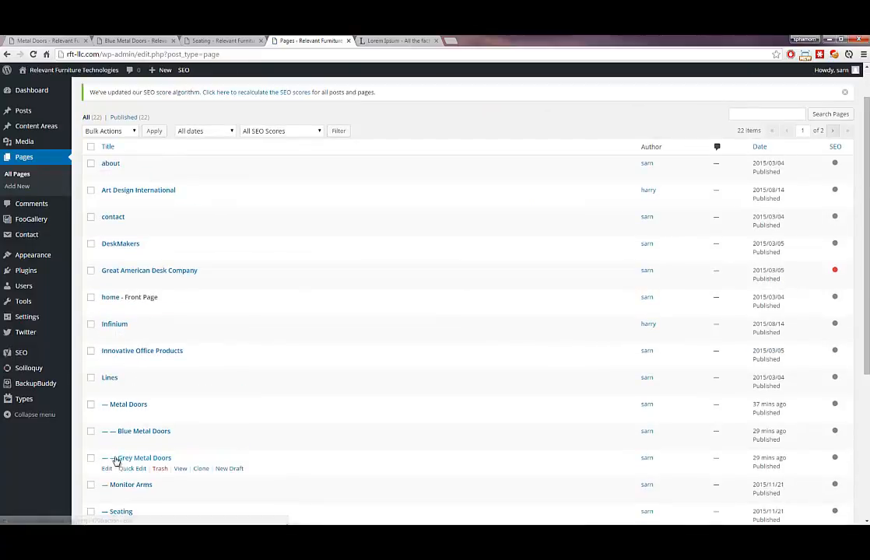
click(107, 469)
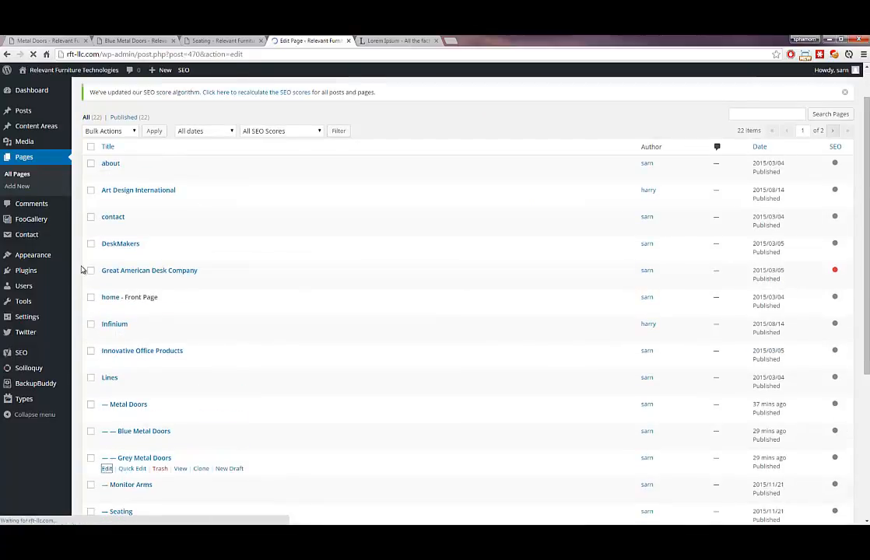
scroll(654, 311, down, 2)
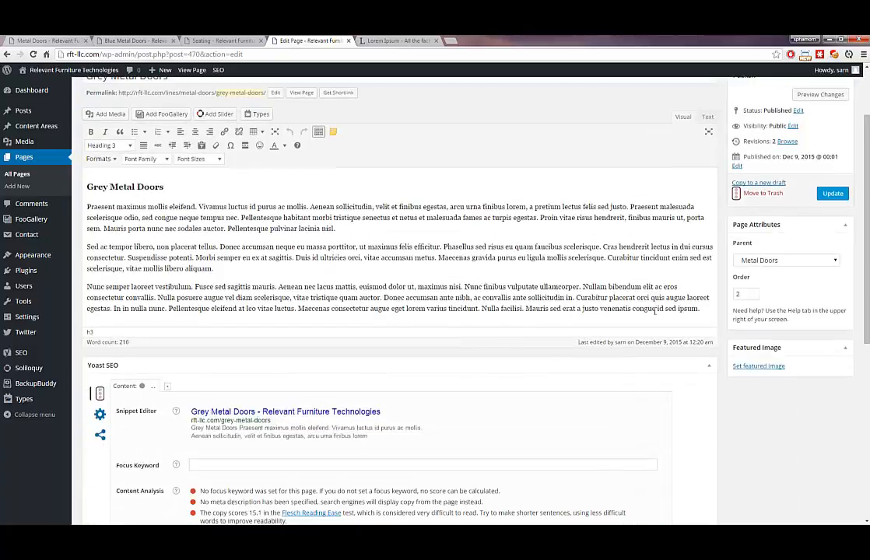
Paste the copied FooGallery shortcode below the last paragraph of the Grey Metal Doors page and update the page
click(705, 308)
key(Return)
key(Return)
key(ctrl+v)
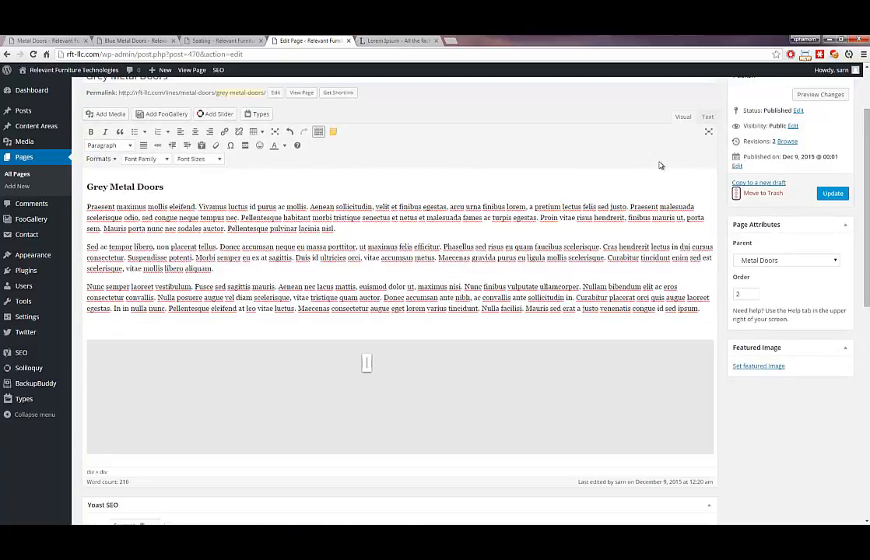
click(827, 193)
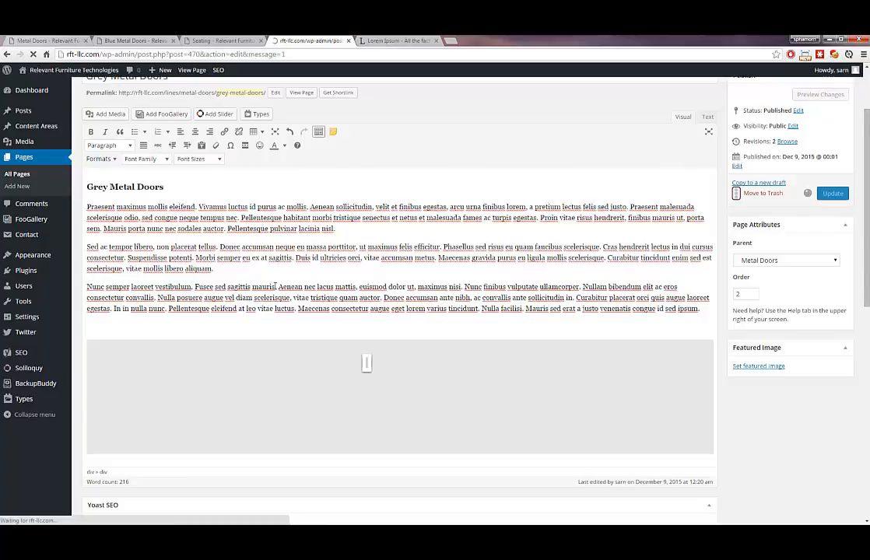
Check the slider, text and gallery on the live Grey Metal Doors page, and open the Wooden Doors product page
scroll(397, 354, down, 3)
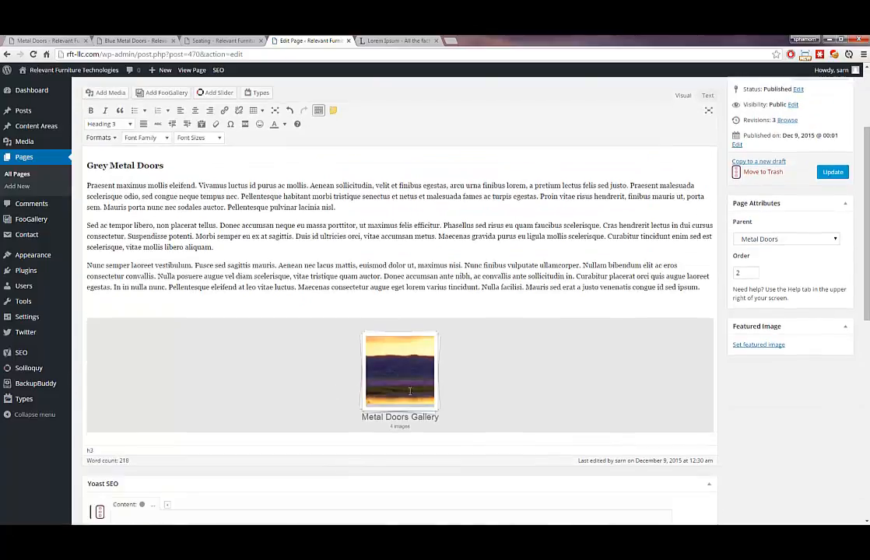
click(221, 40)
click(134, 40)
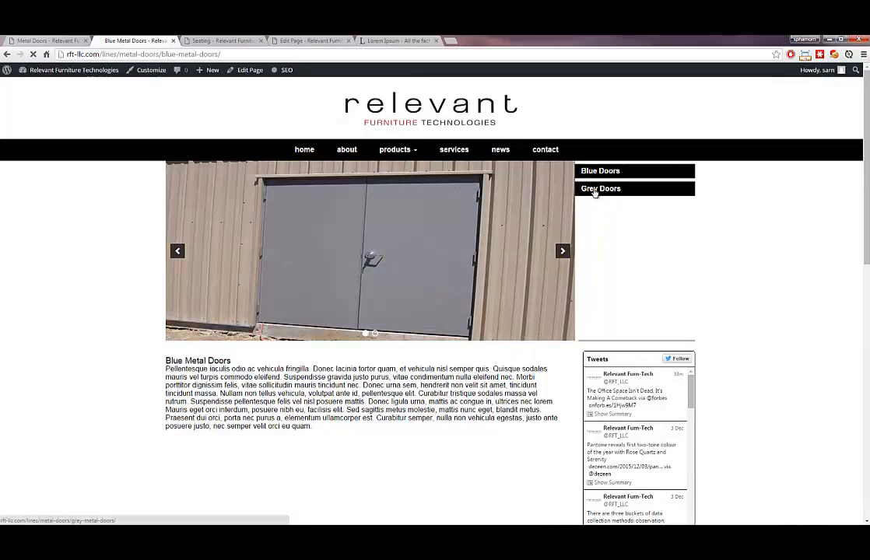
click(589, 188)
scroll(228, 277, down, 5)
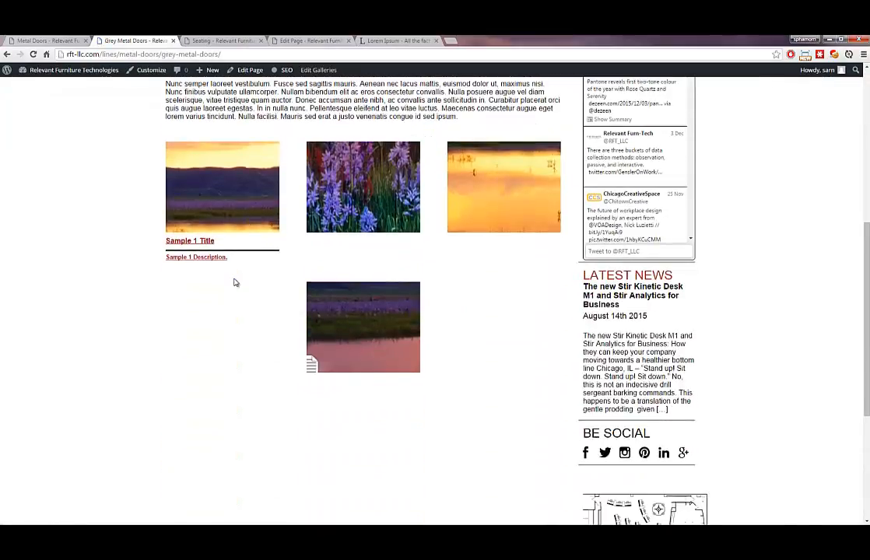
scroll(233, 281, up, 3)
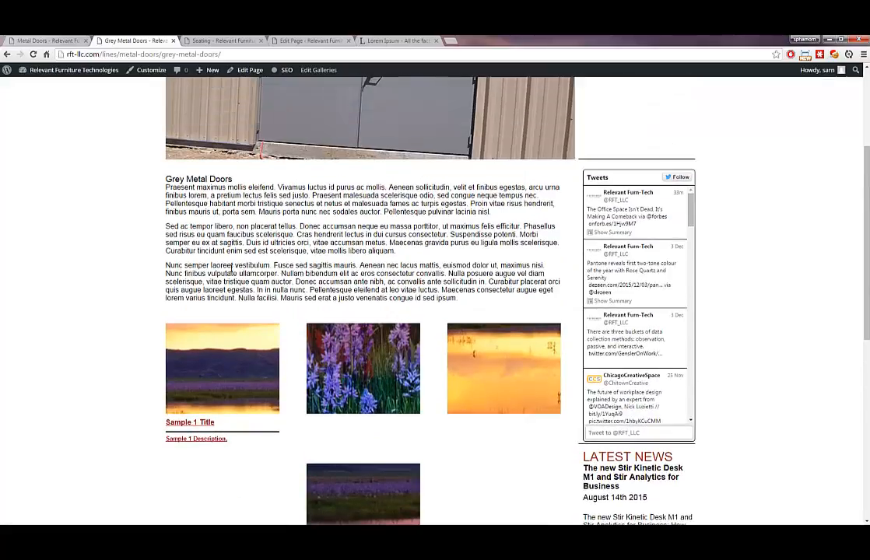
scroll(232, 269, up, 2)
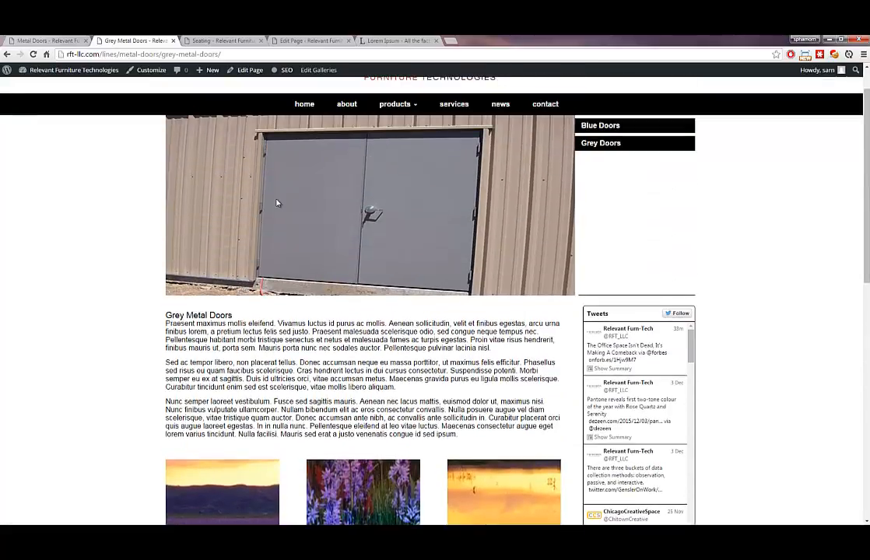
scroll(264, 288, down, 2)
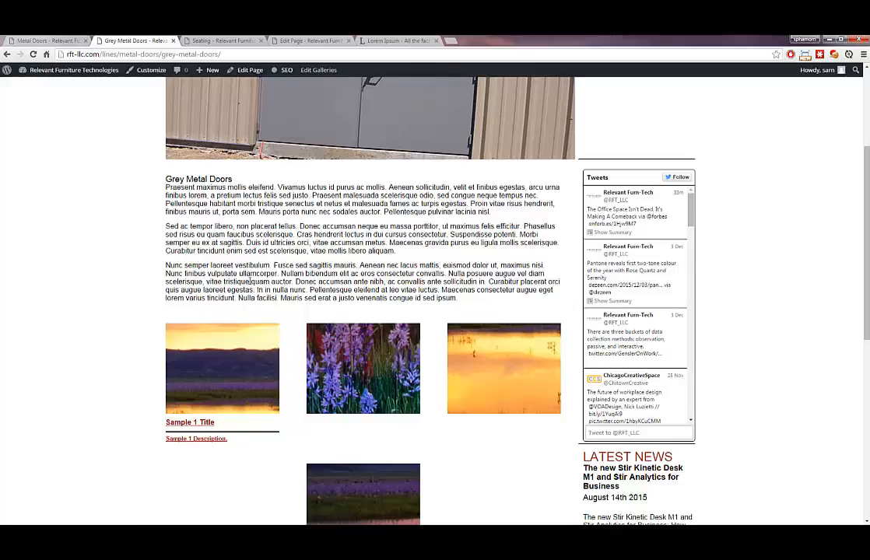
scroll(297, 234, up, 3)
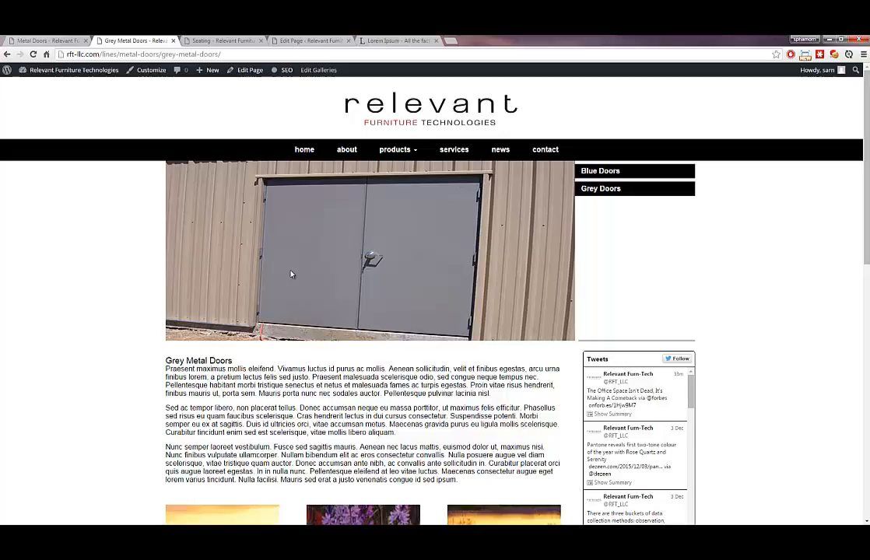
mouse_move(398, 150)
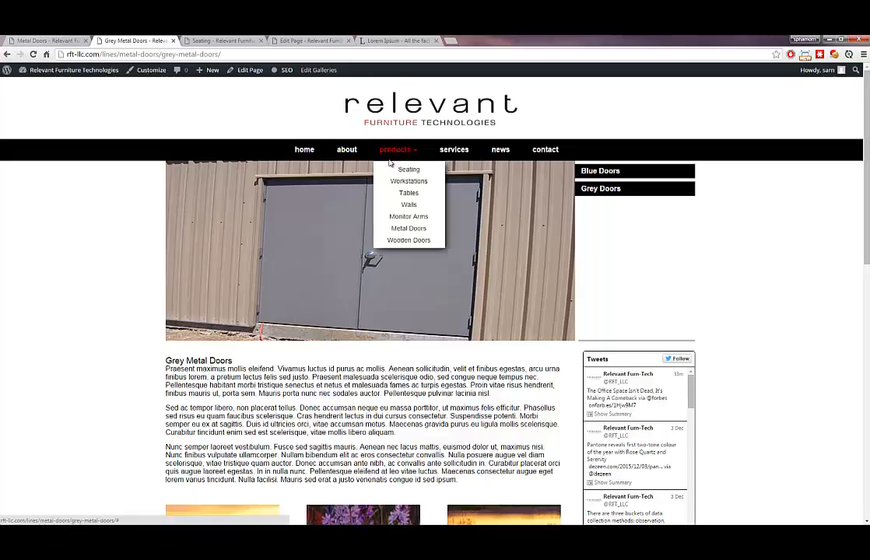
click(405, 238)
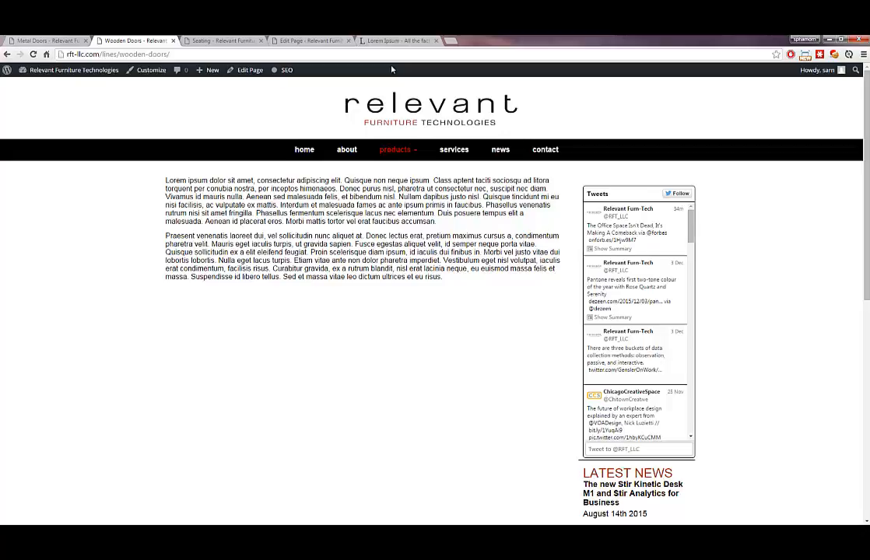
Return to the WordPress page admin, add a new page titled Oak with the body text "Oak", and publish it
click(251, 42)
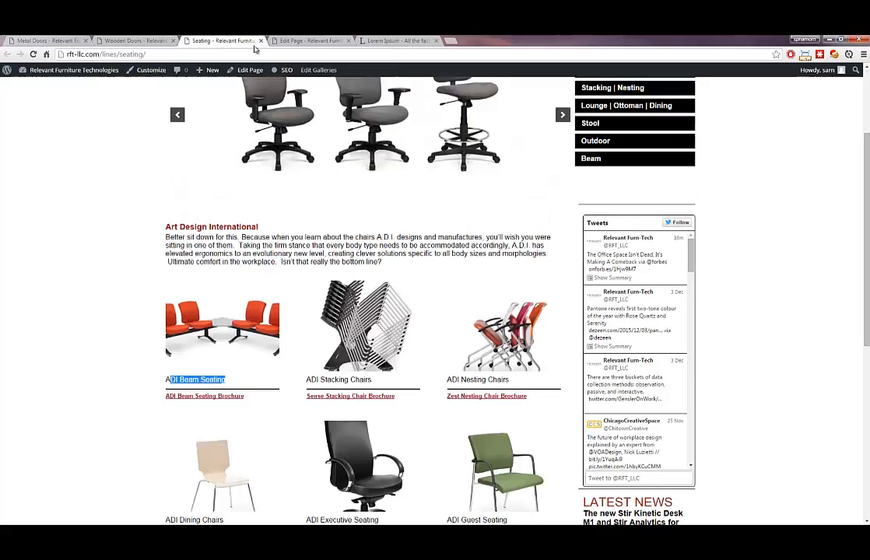
click(305, 40)
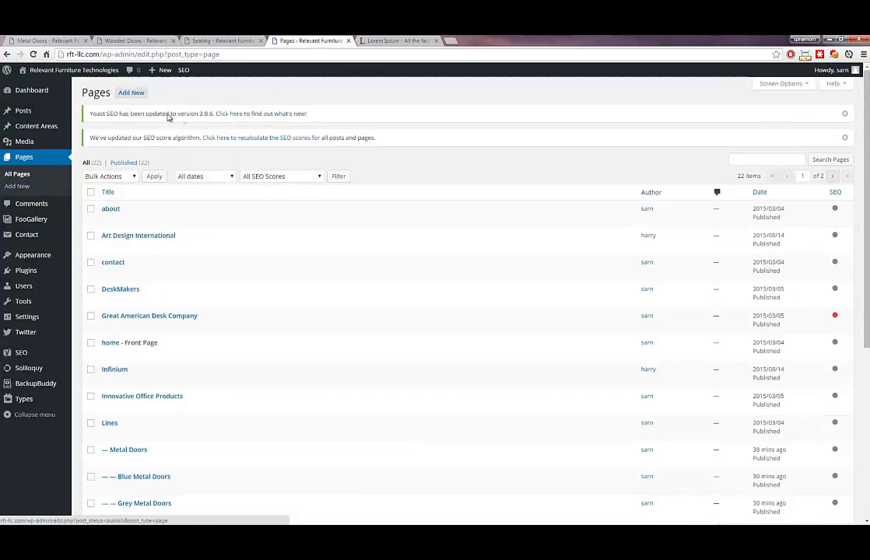
click(131, 93)
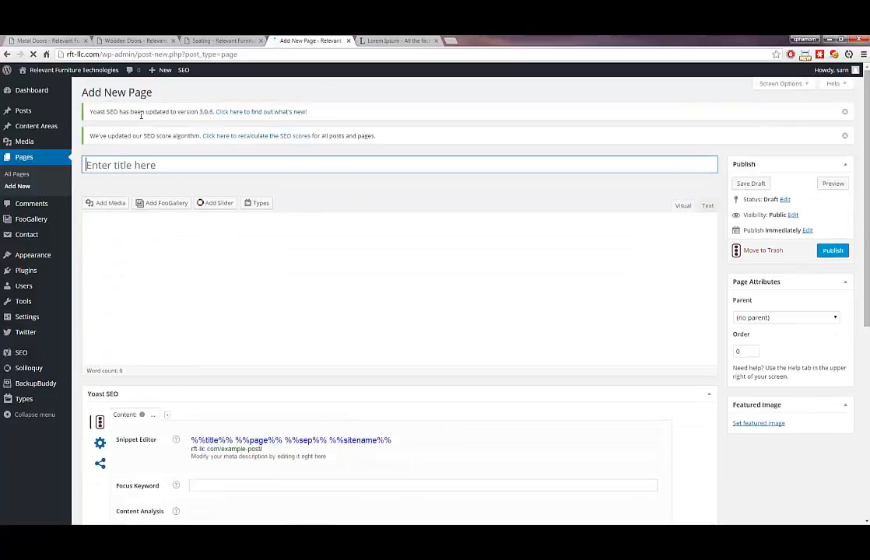
text(Oak)
click(184, 298)
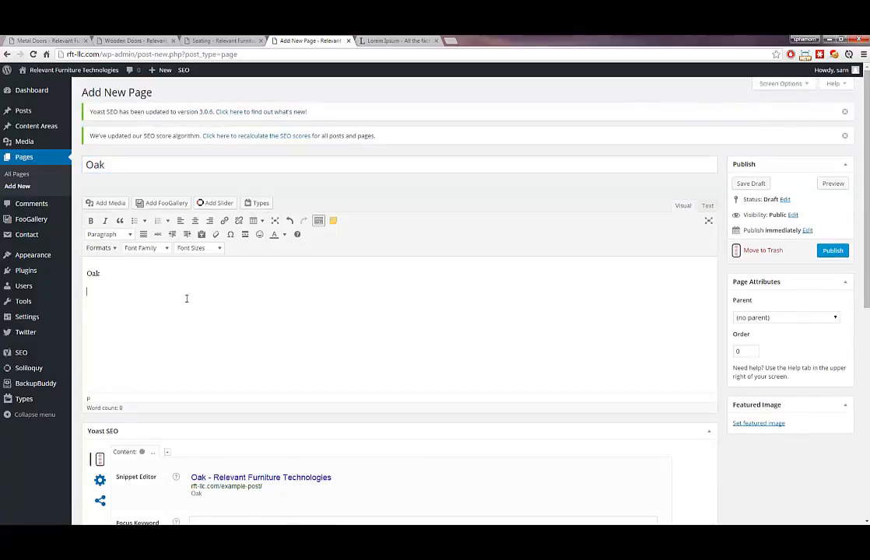
click(831, 251)
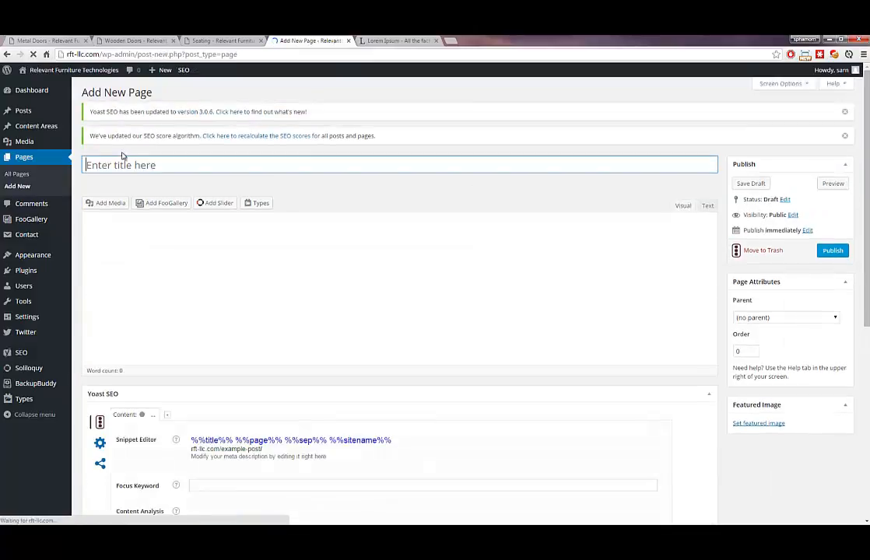
Create a new page titled Cidar with the body text "Cidar" and publish it
text(Cidar)
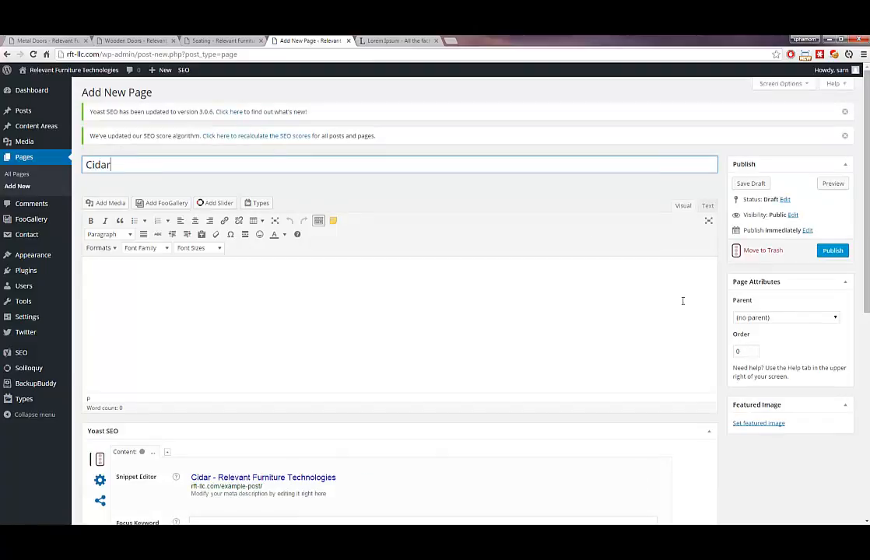
click(522, 318)
text(Cidar)
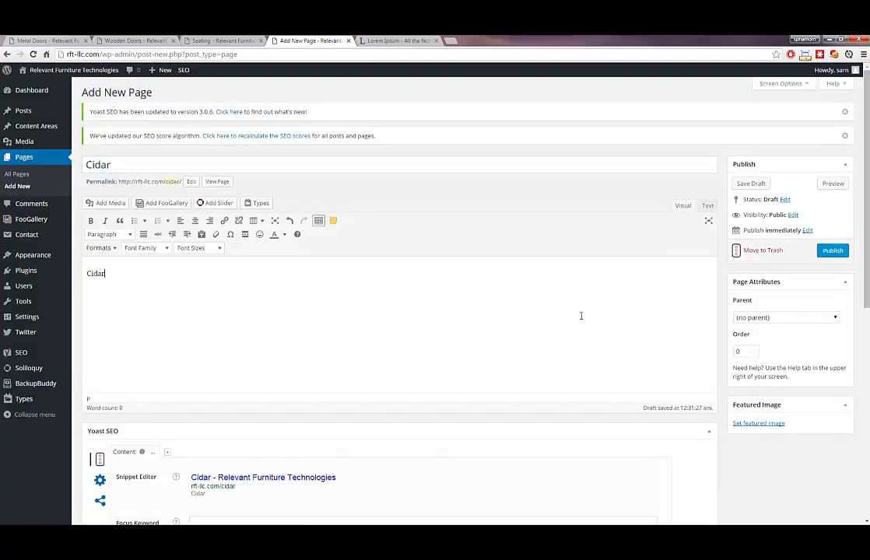
click(832, 252)
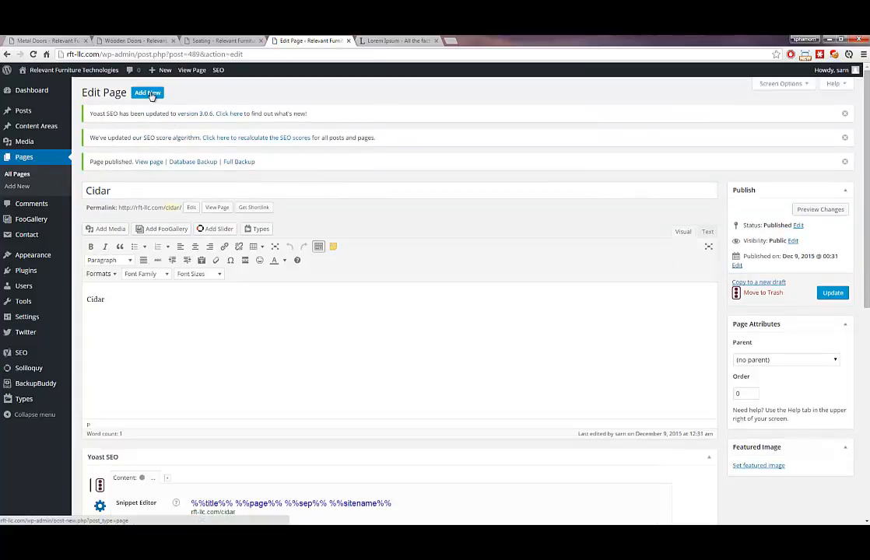
Add a new page titled Plywood with "Plywood" as its body text and publish it
click(147, 93)
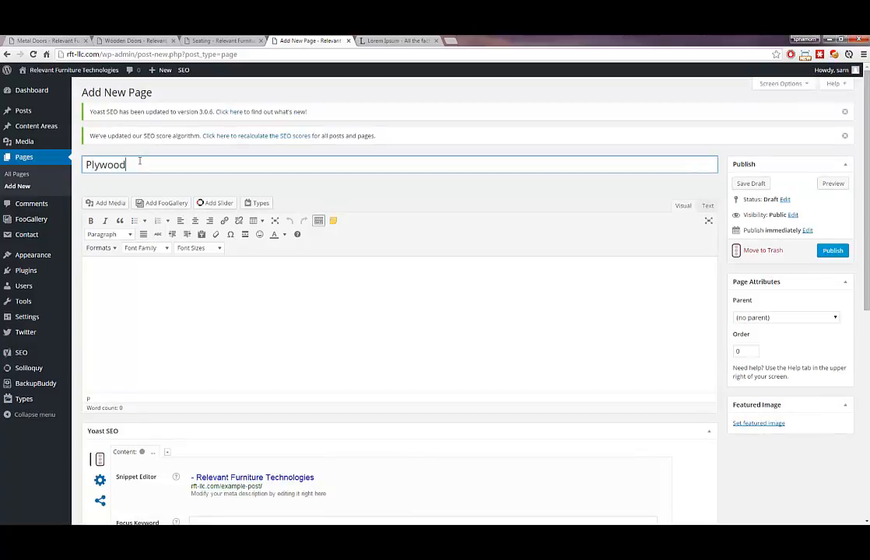
key(Tab)
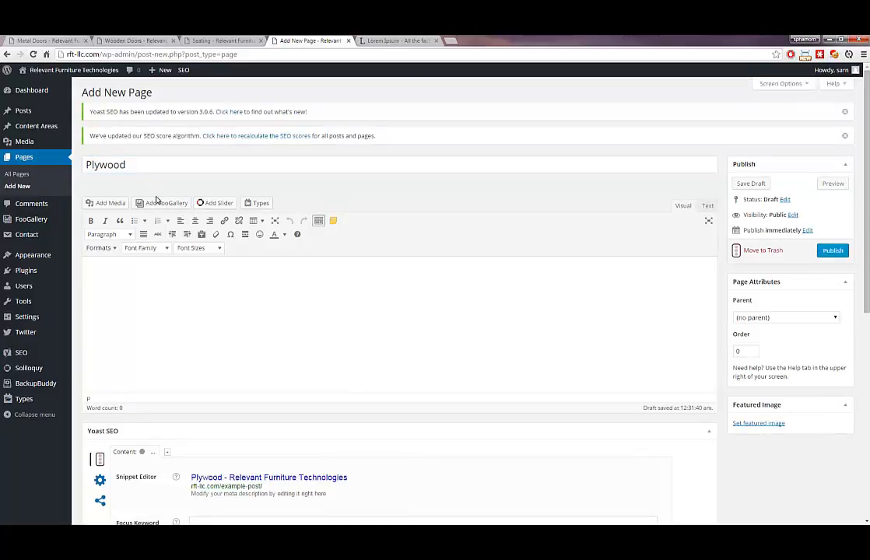
text(Plywood)
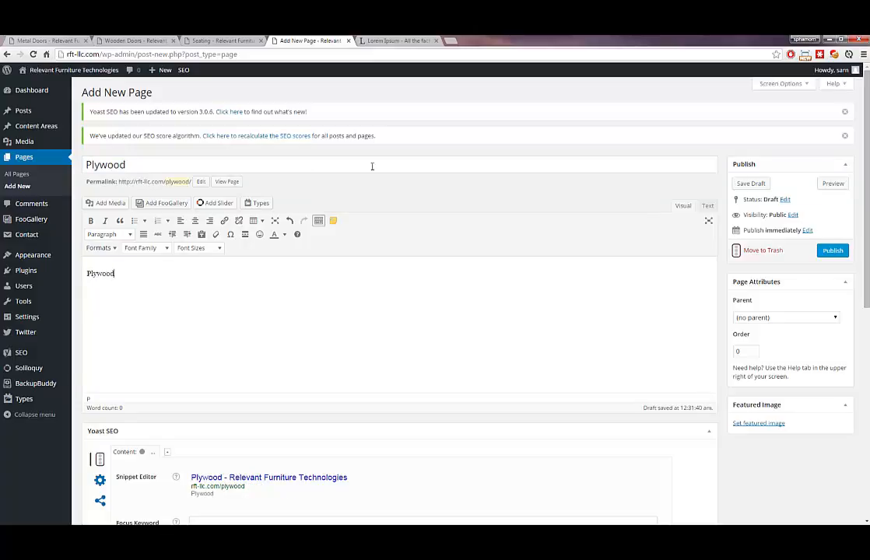
click(826, 249)
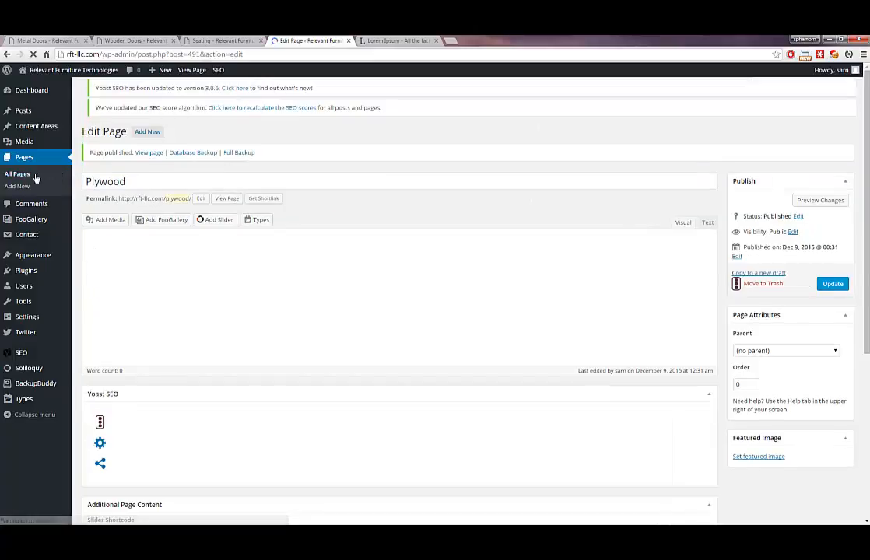
Find the Cidar page in the list of all pages and use Quick Edit to set its parent to Wooden Doors
click(26, 174)
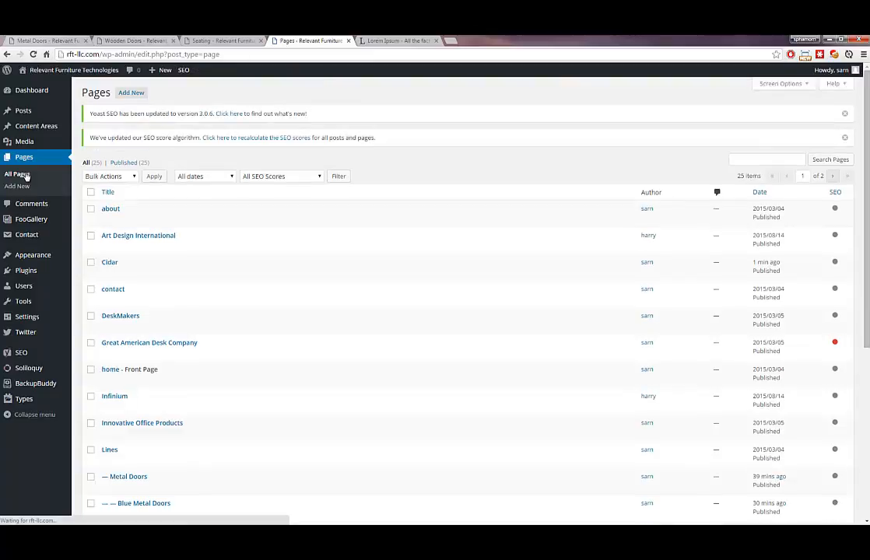
mouse_move(79, 245)
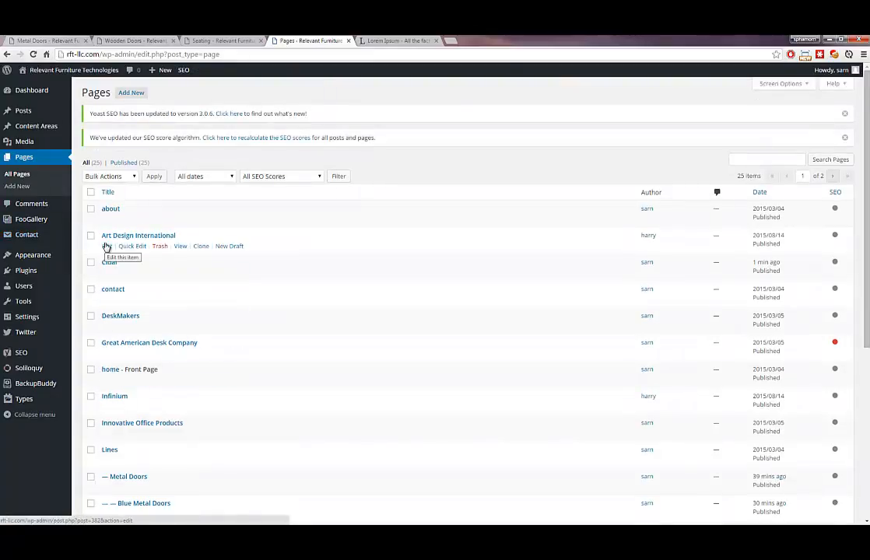
scroll(122, 291, down, 2)
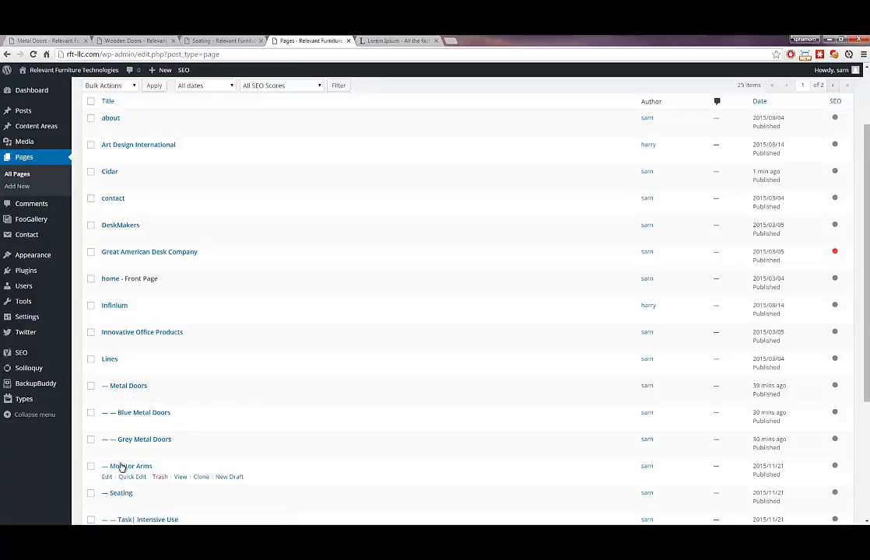
scroll(120, 466, down, 3)
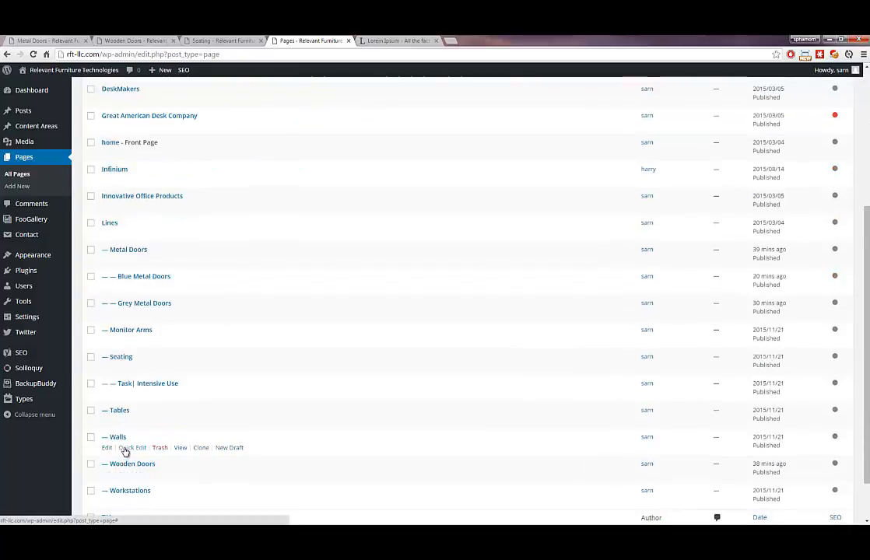
scroll(124, 452, down, 1)
scroll(245, 370, up, 3)
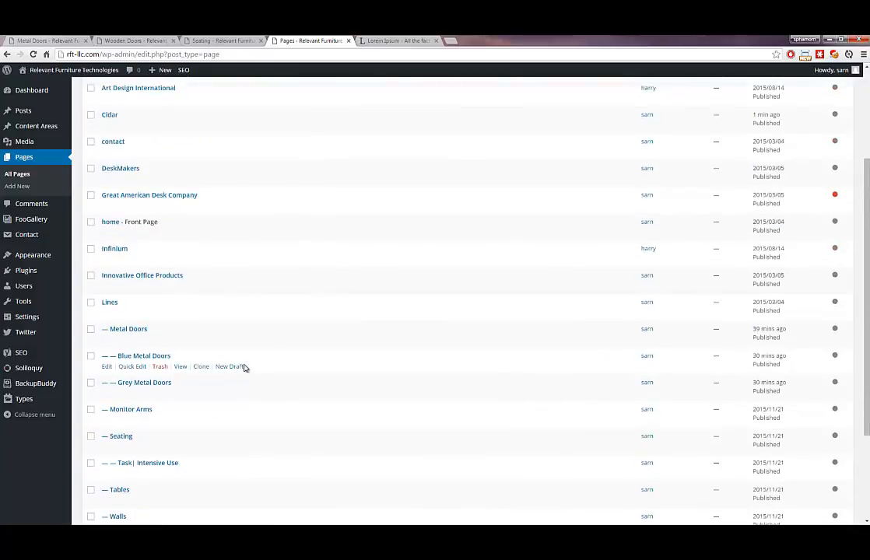
scroll(245, 368, up, 2)
click(132, 217)
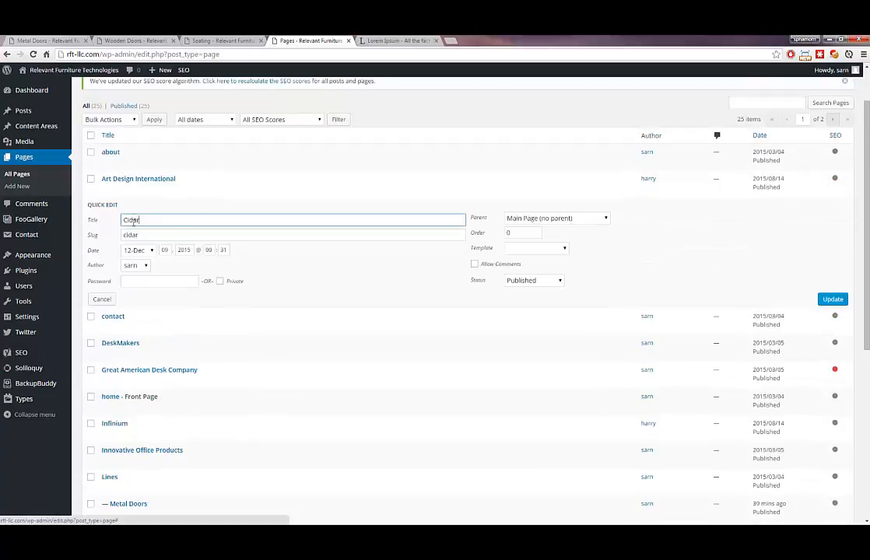
click(532, 250)
click(591, 244)
click(586, 245)
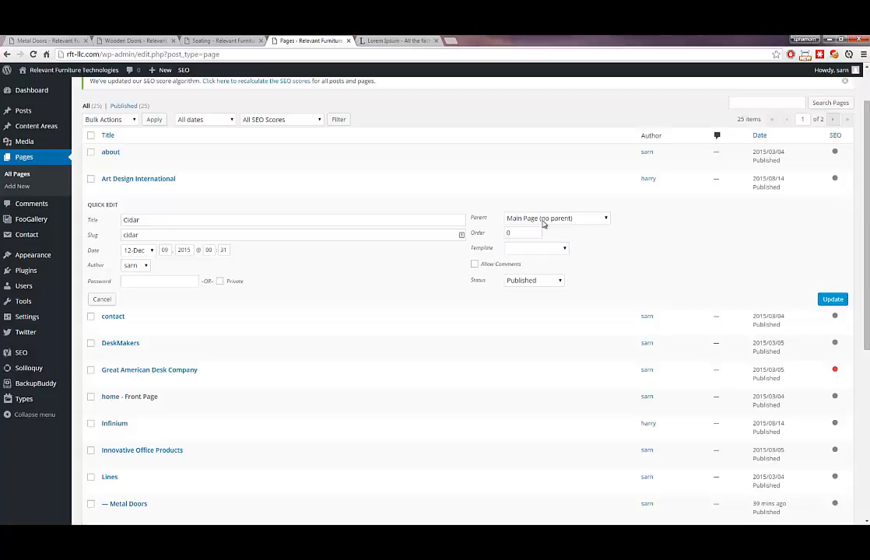
click(546, 221)
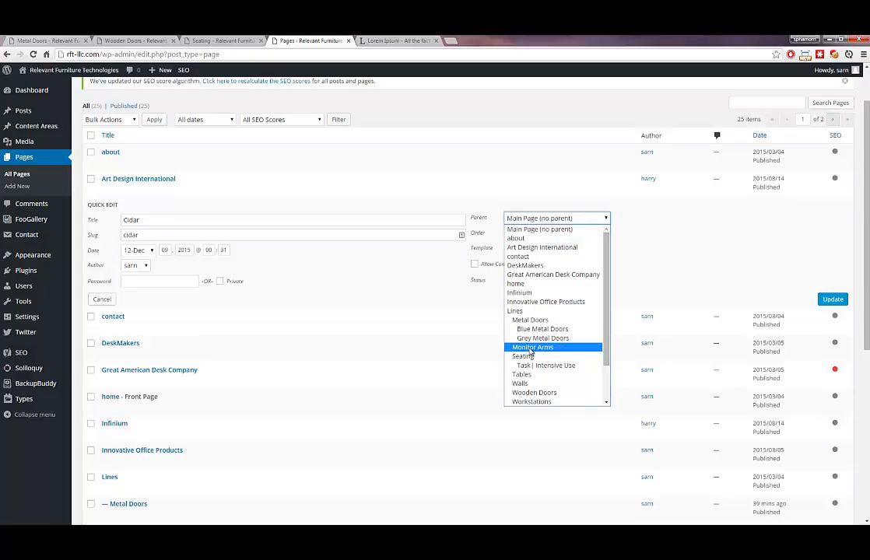
click(534, 392)
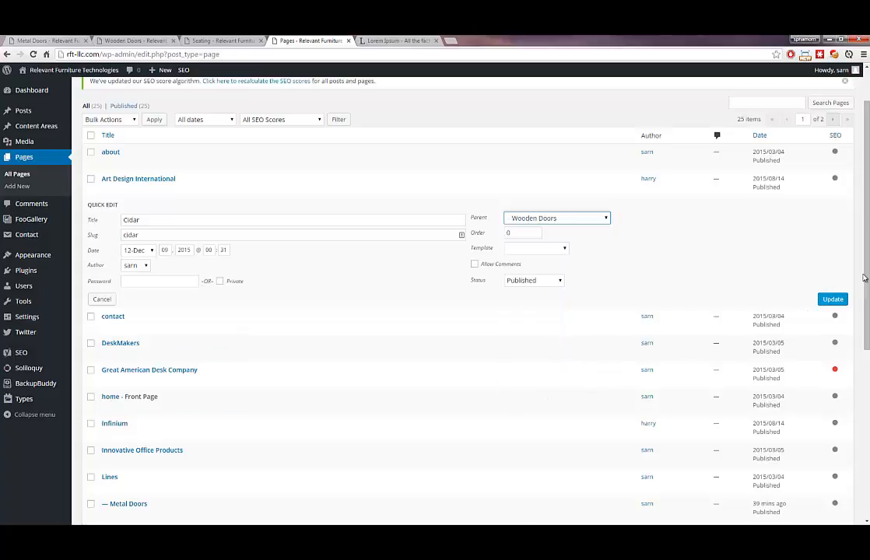
click(831, 300)
On the second page of the page list, use Quick Edit to set Oak's parent to Wooden Doors and update it
scroll(599, 347, down, 3)
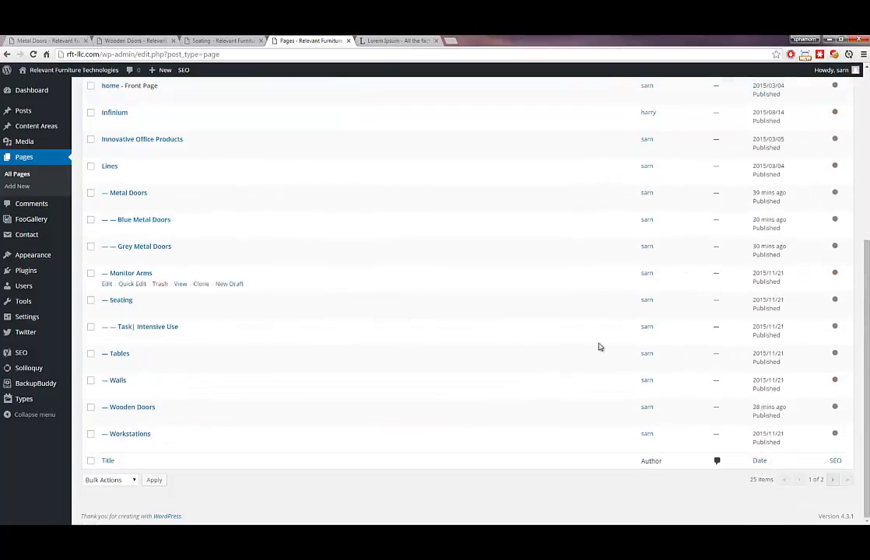
click(831, 479)
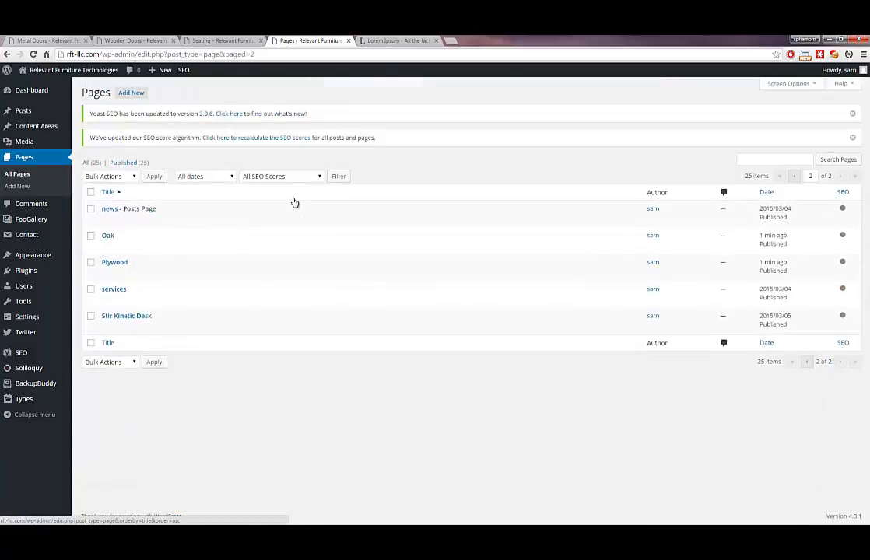
click(130, 244)
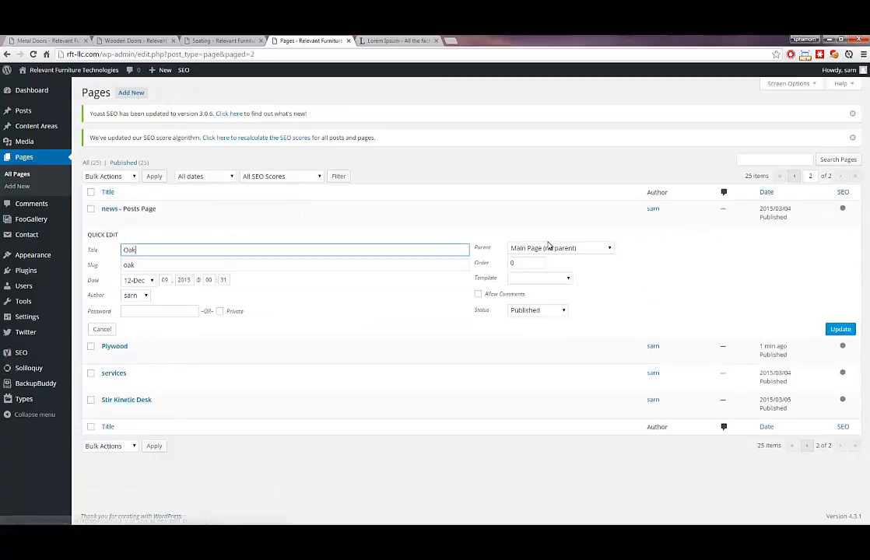
click(568, 248)
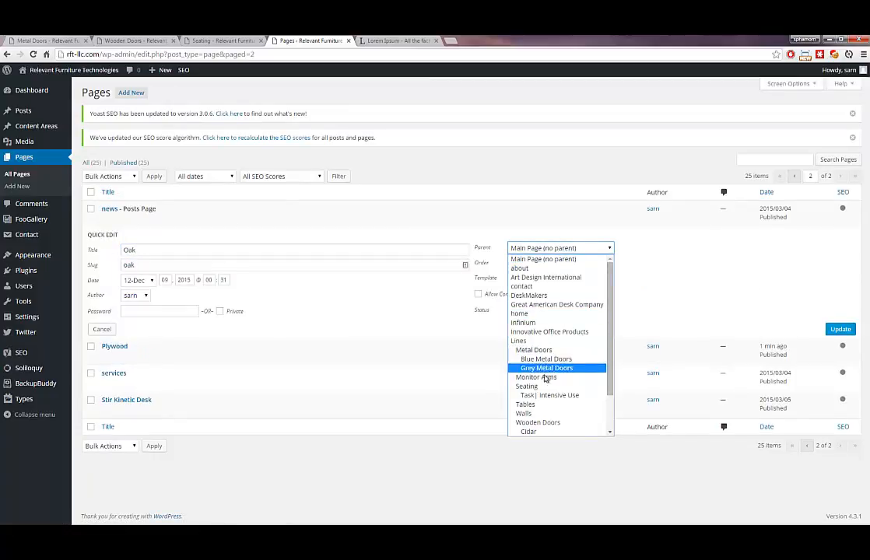
click(548, 422)
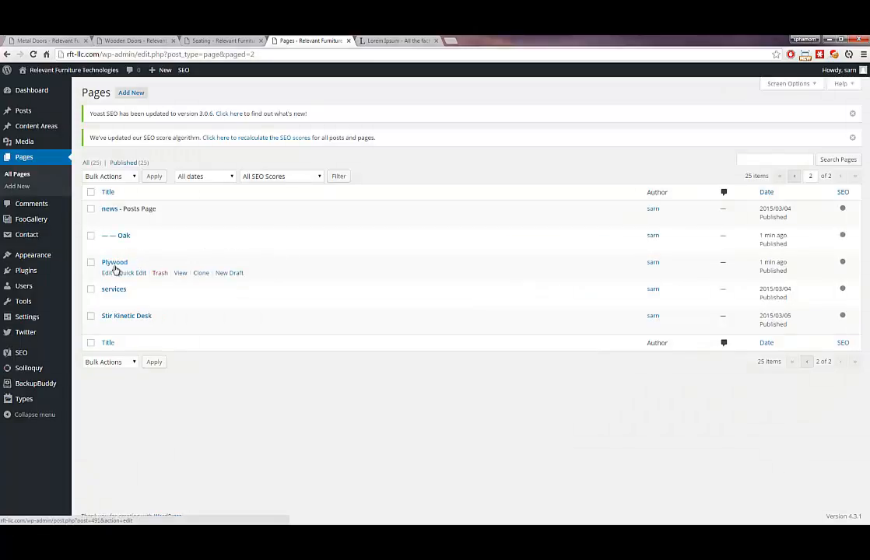
Use Quick Edit to set the Plywood page's parent to Wooden Doors, update it, and check the hierarchy across both pages of the list
click(129, 273)
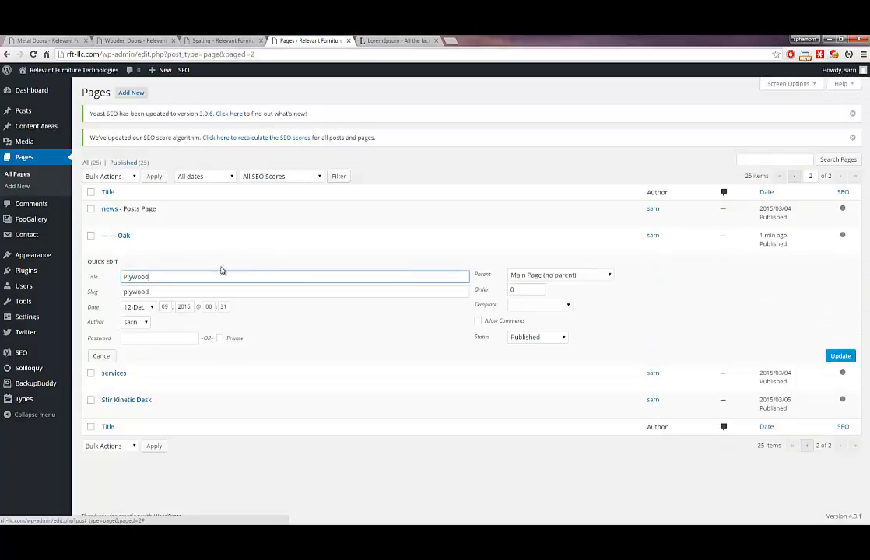
click(548, 305)
click(537, 290)
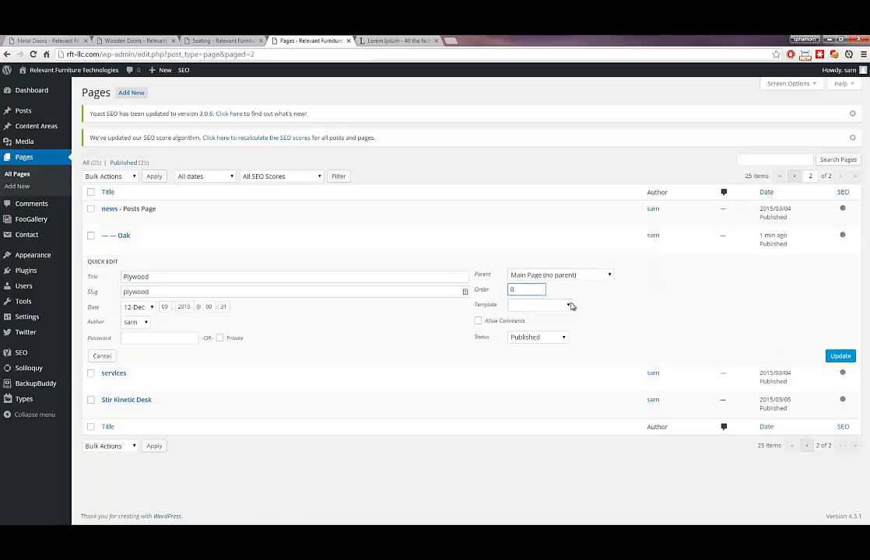
click(560, 274)
scroll(557, 360, down, 2)
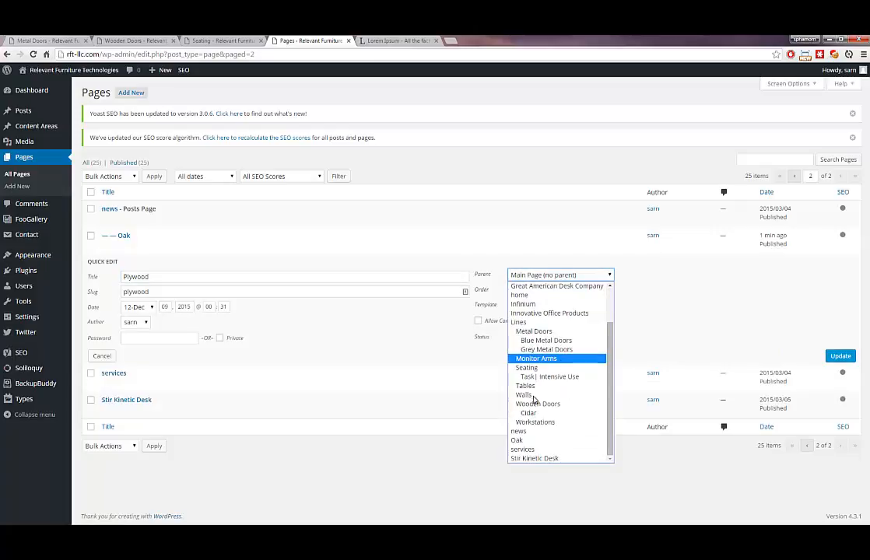
click(536, 404)
click(839, 355)
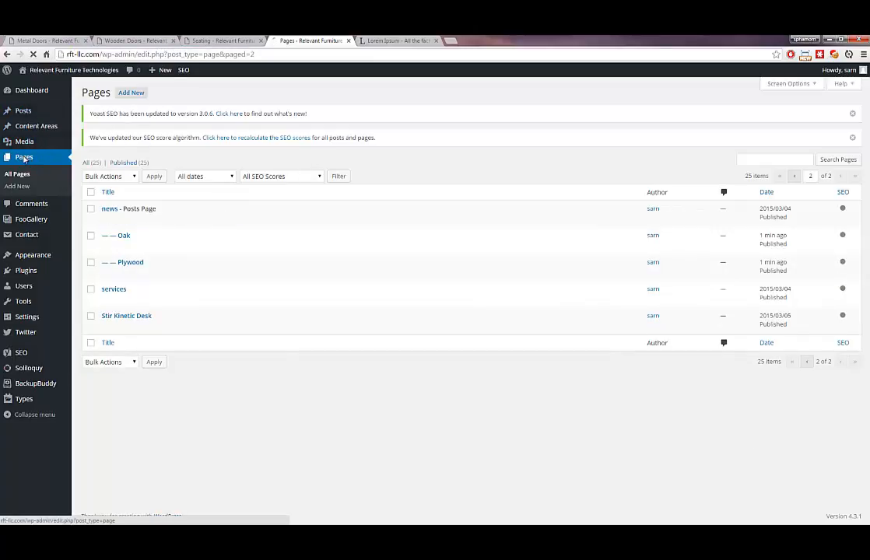
scroll(226, 284, down, 2)
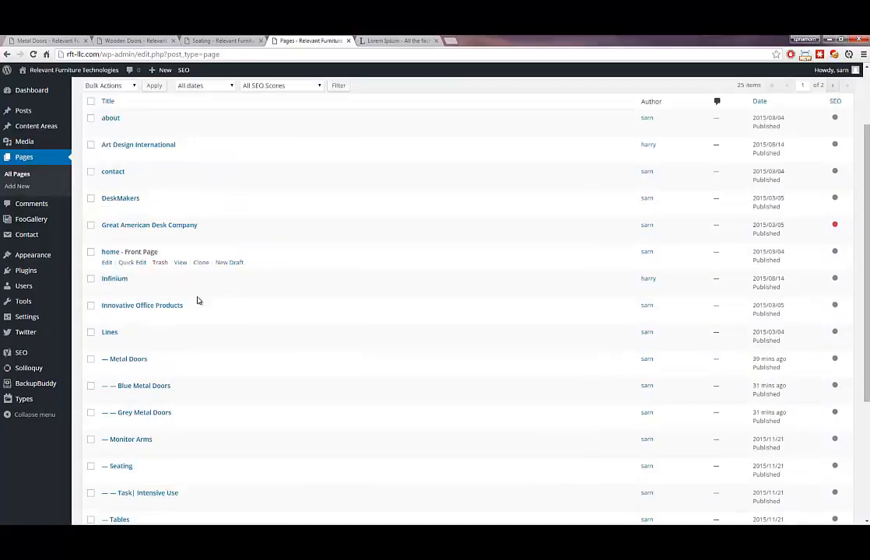
scroll(171, 320, down, 4)
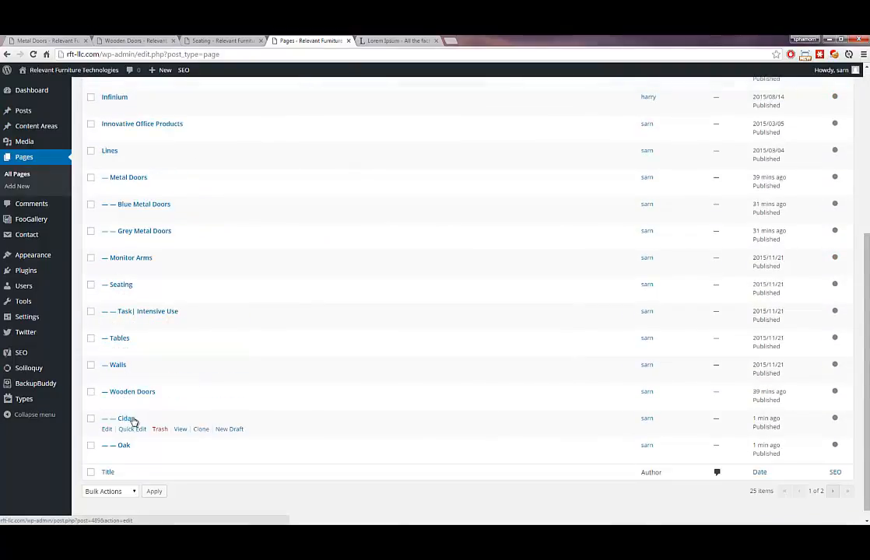
click(831, 491)
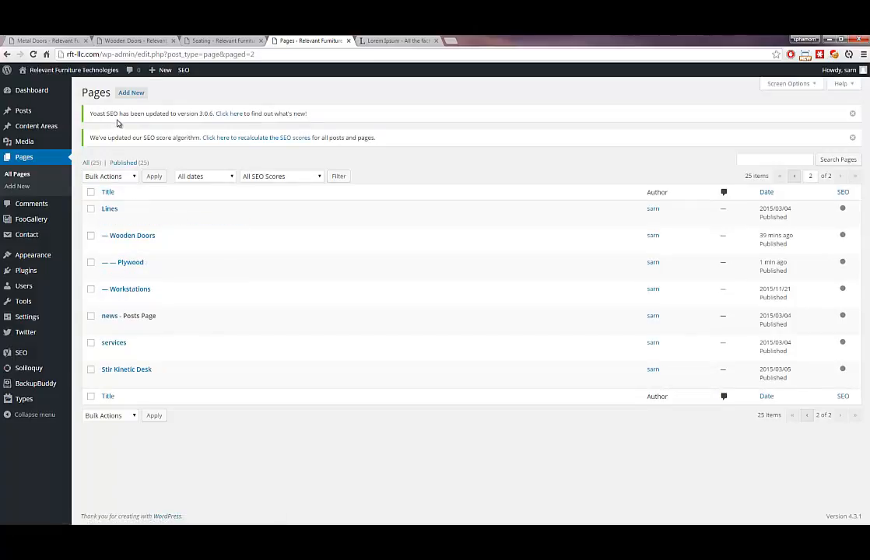
Open the Wooden Doors product page on the live site in place of the Seating page
click(203, 39)
scroll(278, 146, up, 3)
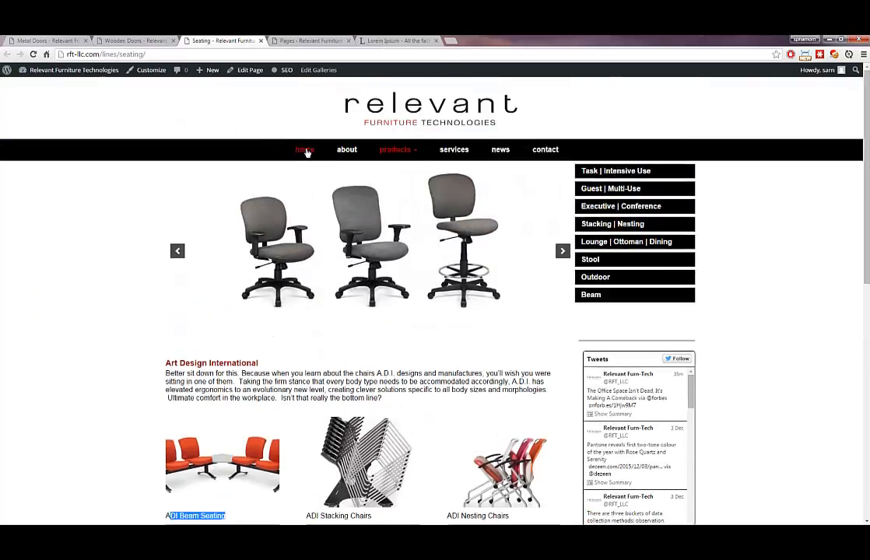
mouse_move(398, 151)
click(354, 217)
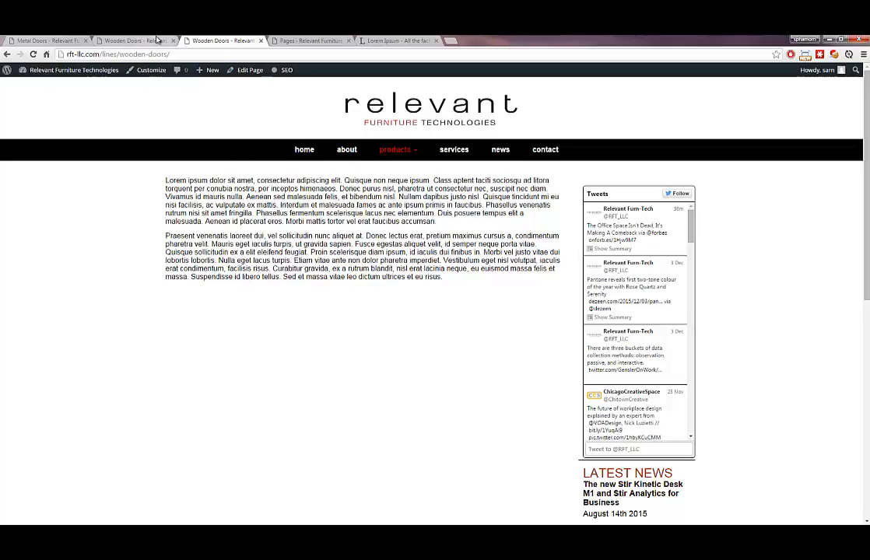
Close the Metal Doors browser tab and the duplicate Wooden Doors tab
click(136, 39)
click(55, 39)
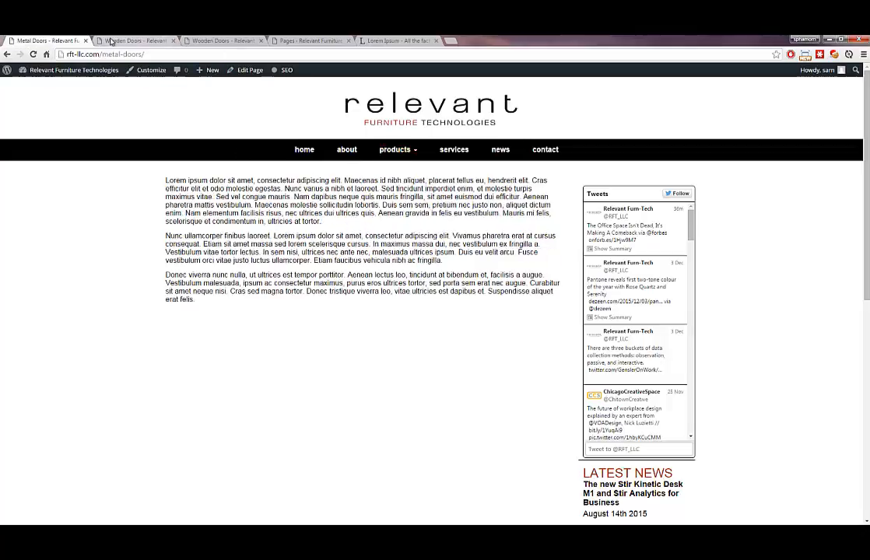
click(85, 41)
click(164, 41)
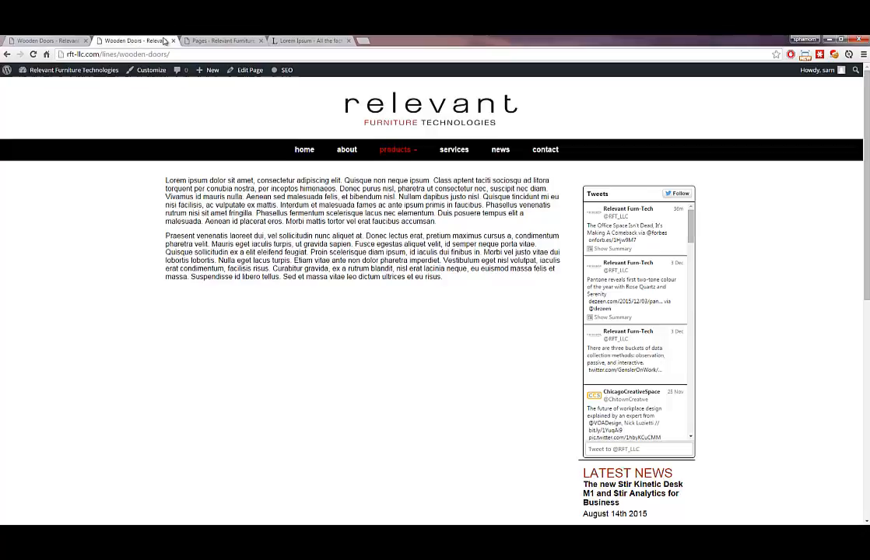
click(171, 41)
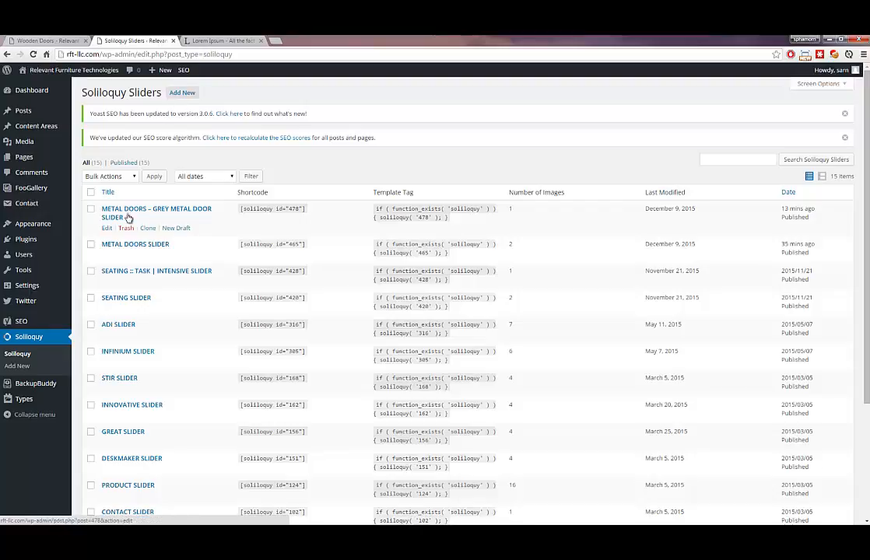
Create a new Soliloquy slider titled WOODEN DOORS SLIDER and add the slide image files to it
click(182, 92)
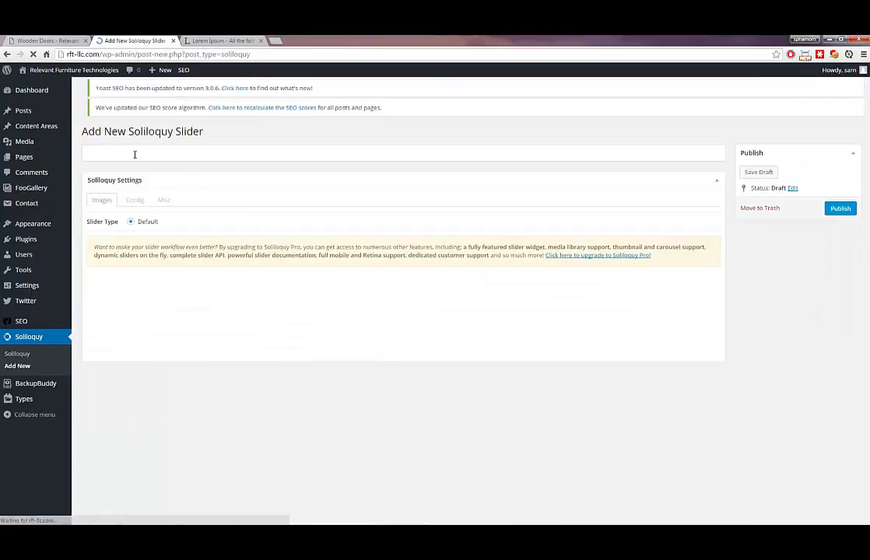
text(WOOD)
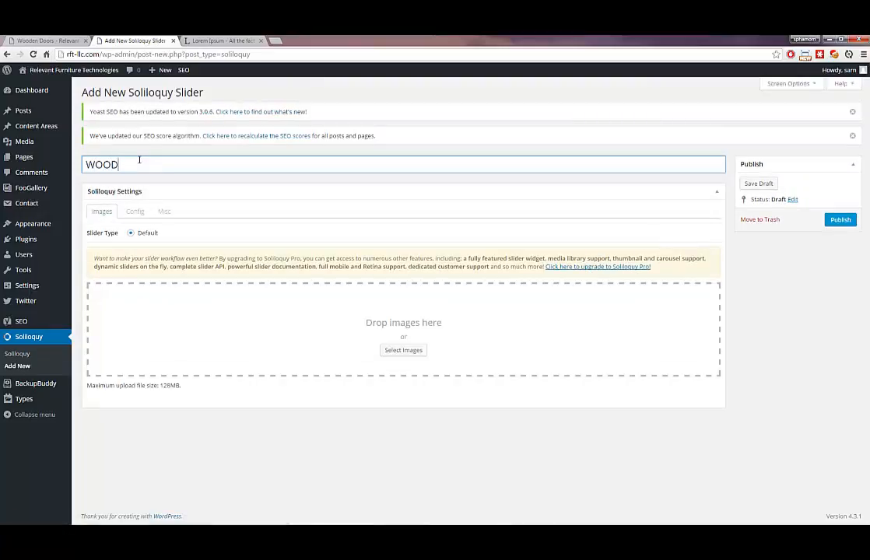
text(EN DOORS SLIDER)
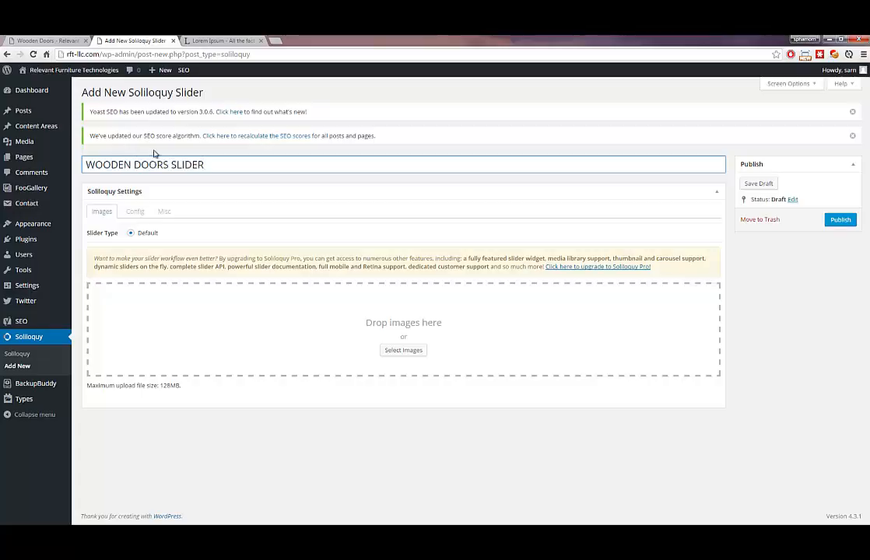
click(403, 350)
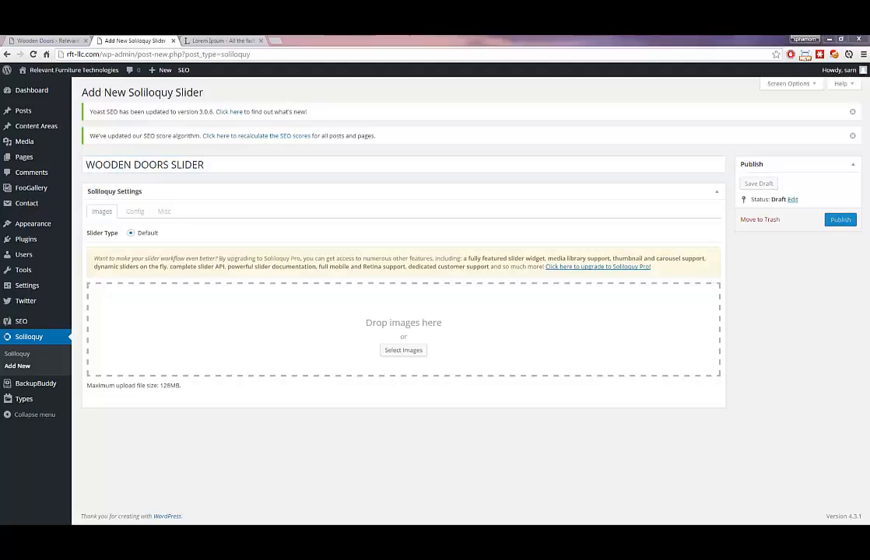
drag(0, 272, 403, 327)
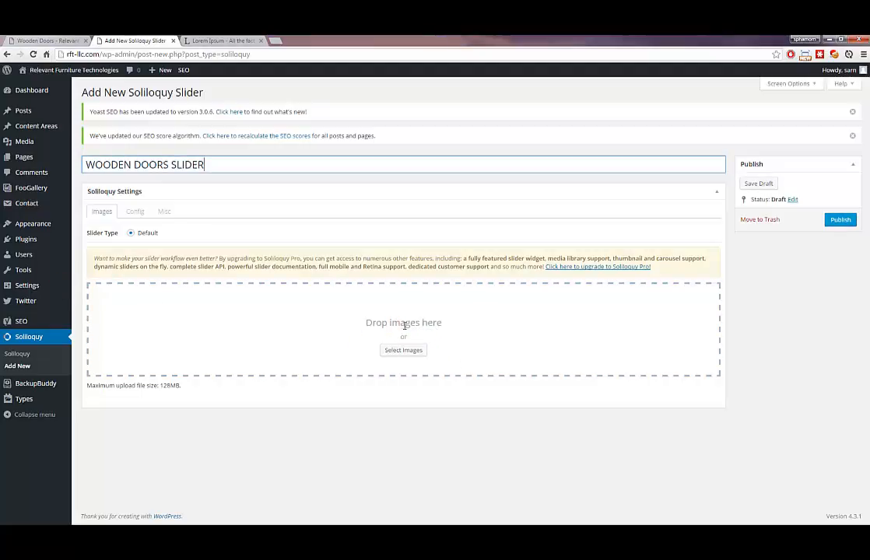
Set the Wooden Doors slider's dimensions to 901 × 397 px and publish the slider
click(135, 212)
double_click(216, 288)
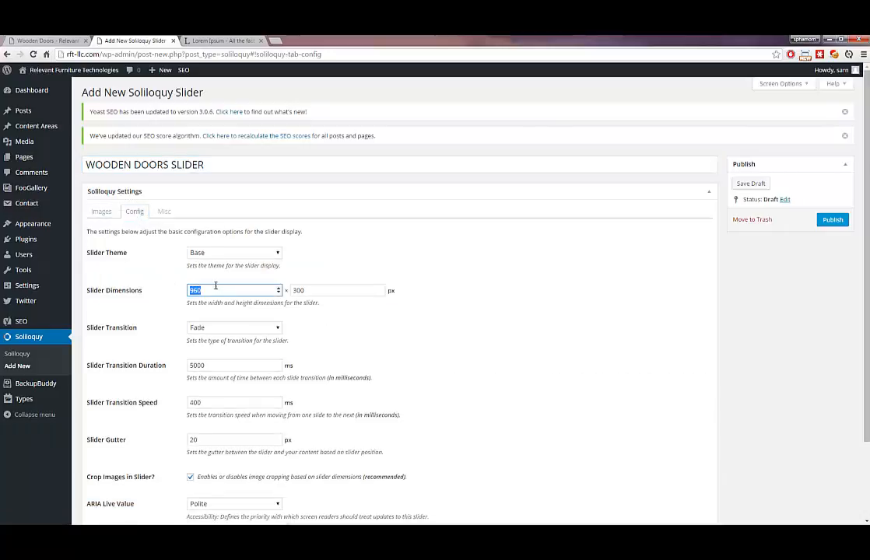
text(901)
key(Tab)
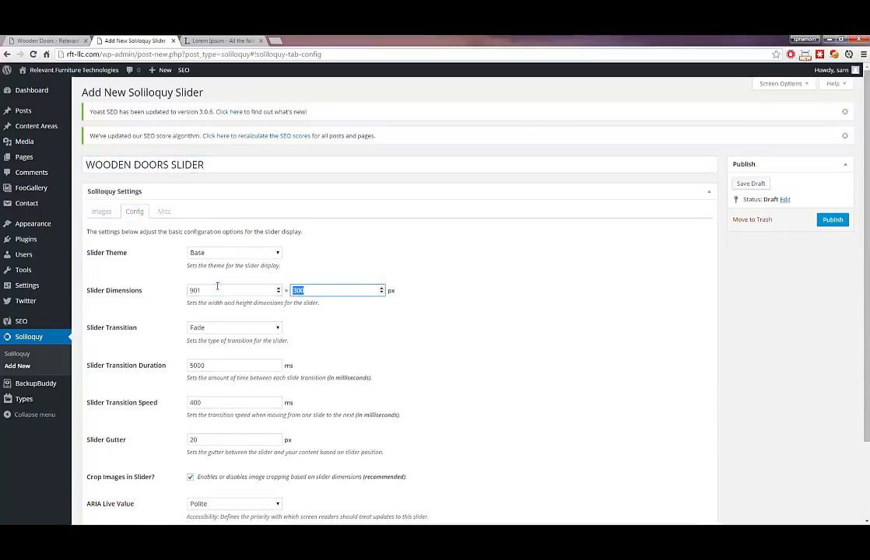
text(397)
click(831, 221)
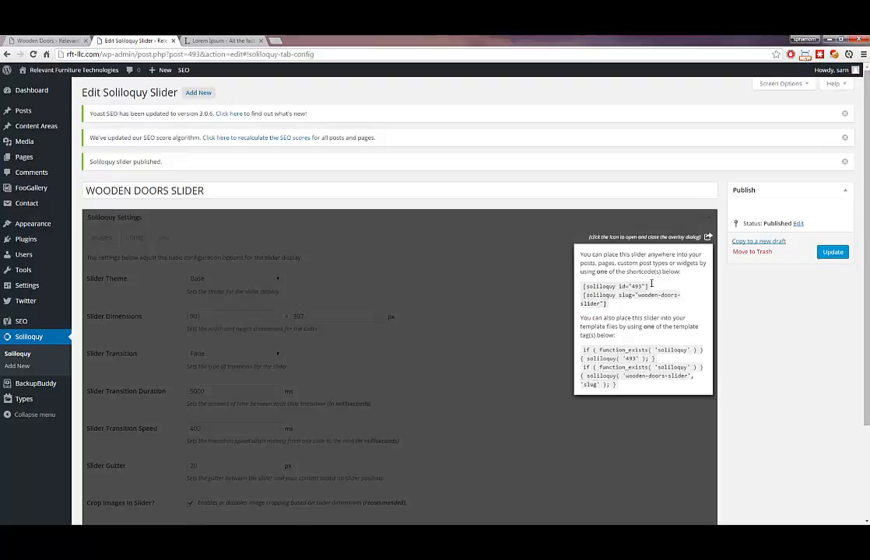
Copy the shortcode [soliloquy id="493"] into the Wooden Doors page's Slider Shortcode field and update the page
drag(651, 285, 587, 285)
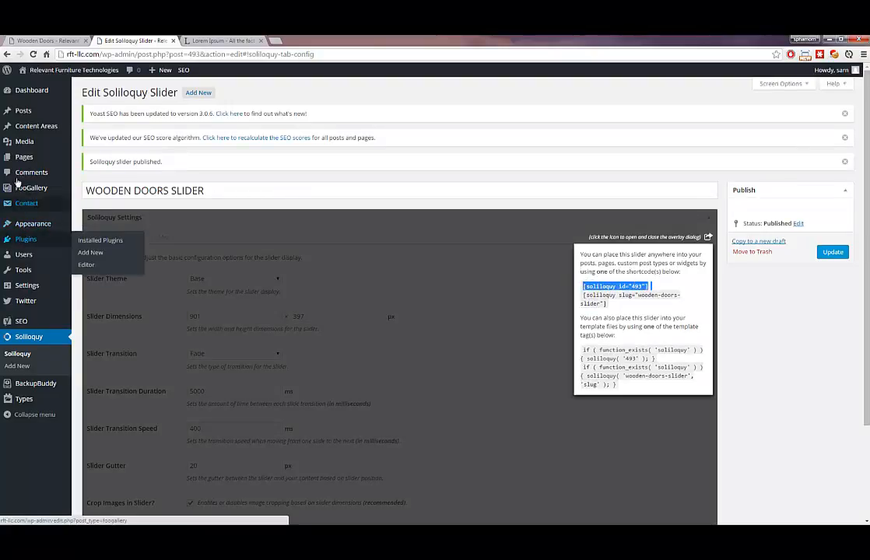
mouse_move(23, 165)
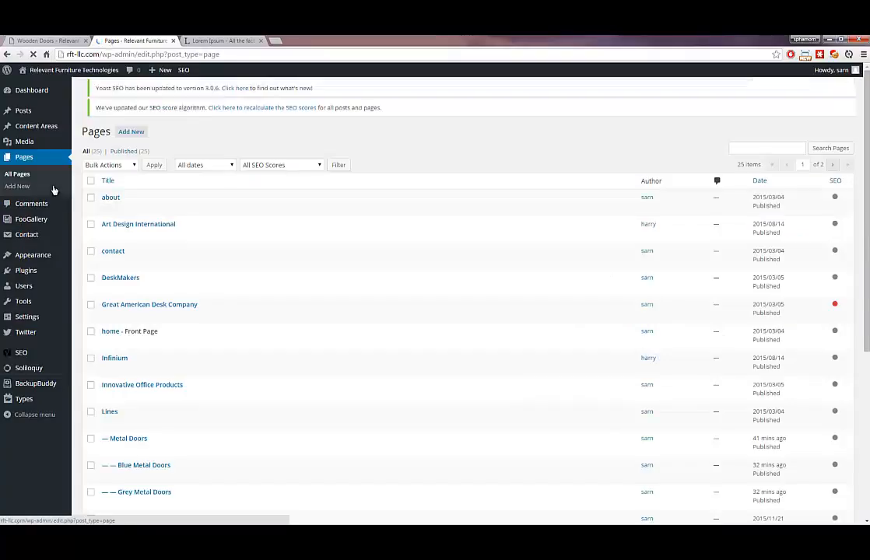
scroll(148, 319, down, 2)
scroll(140, 344, down, 2)
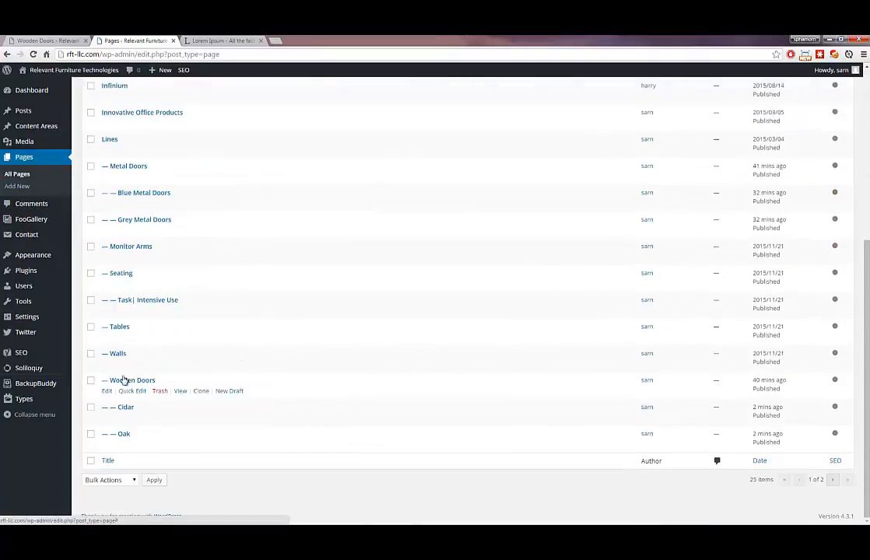
click(106, 390)
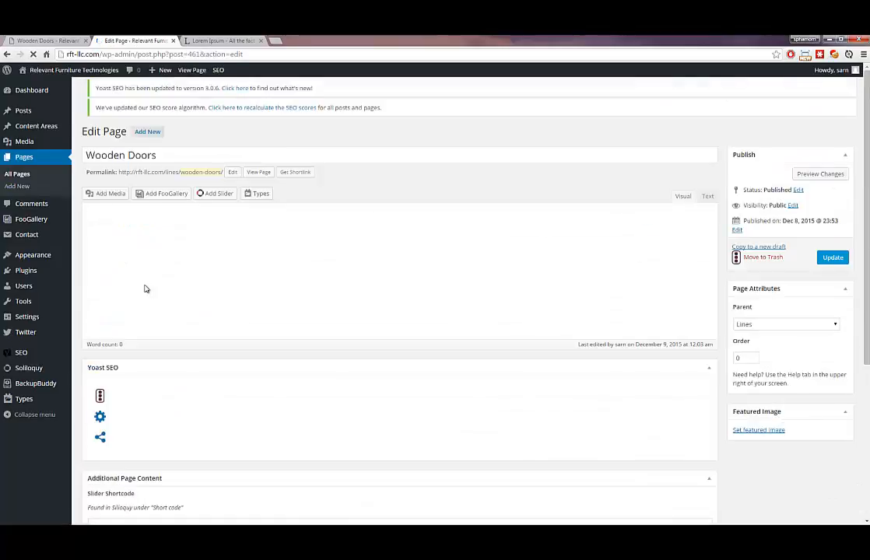
scroll(166, 376, down, 5)
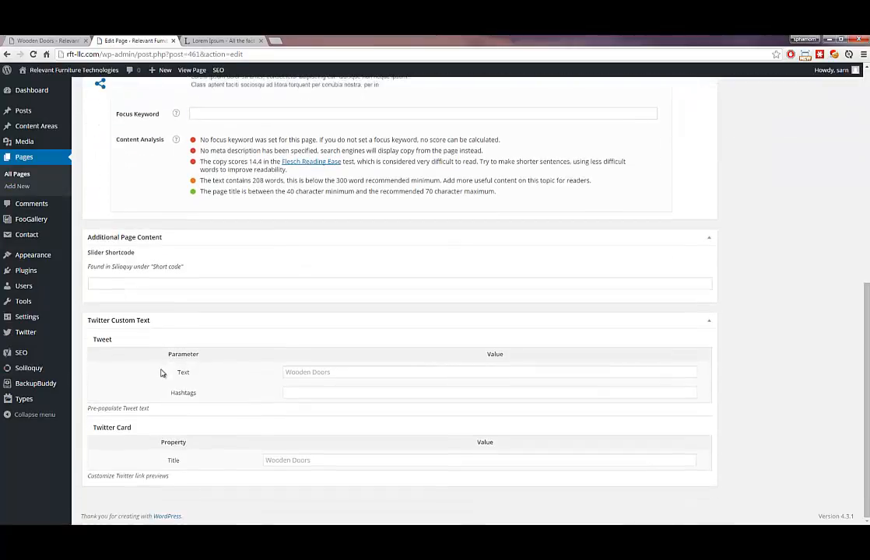
click(167, 283)
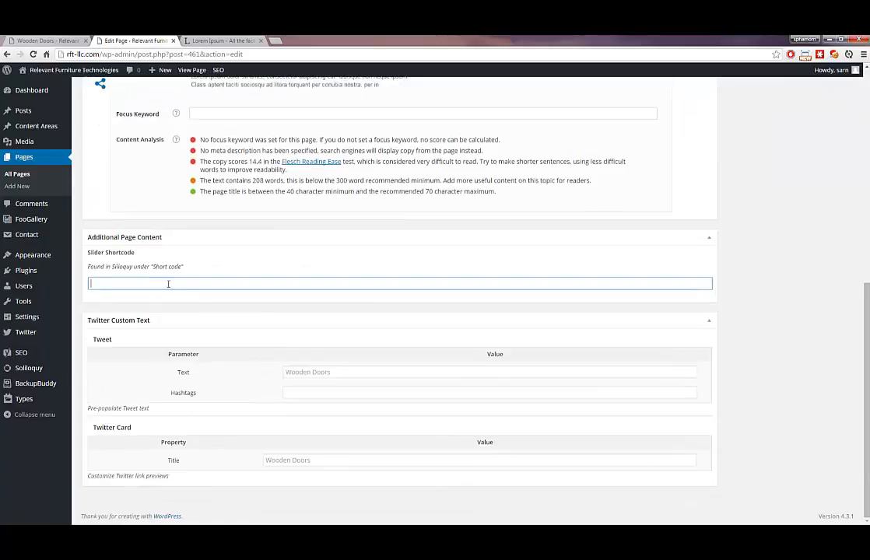
text([soliloquy id="493"])
scroll(830, 192, up, 10)
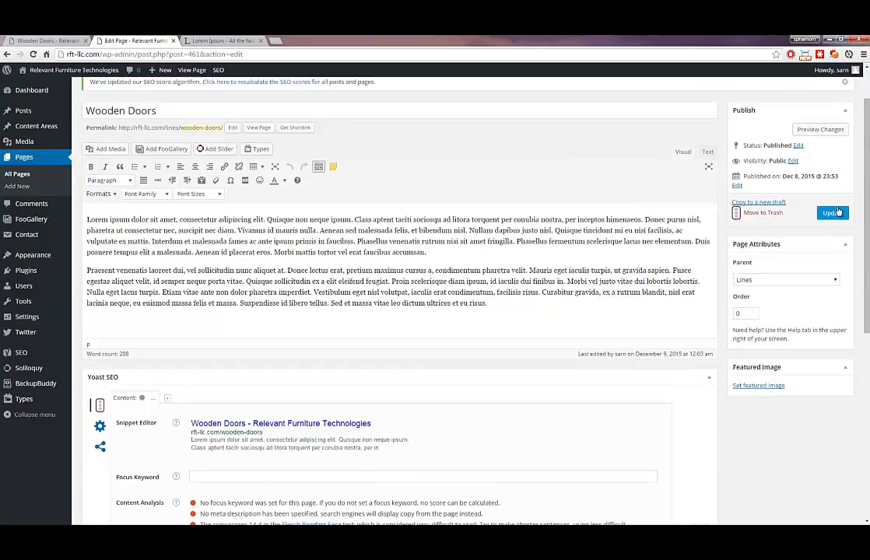
click(831, 212)
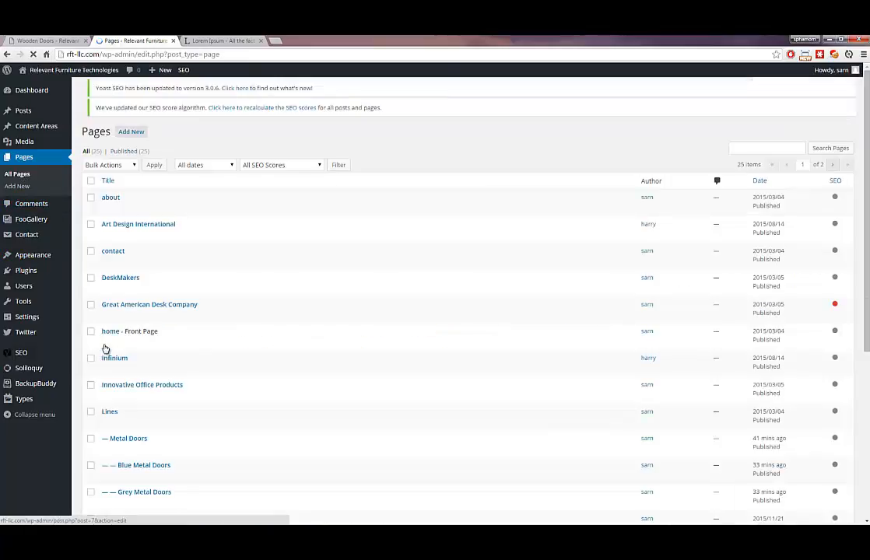
Edit the Cidar page to use [soliloquy id="493"] as its Slider Shortcode and update it
scroll(105, 349, down, 4)
click(107, 418)
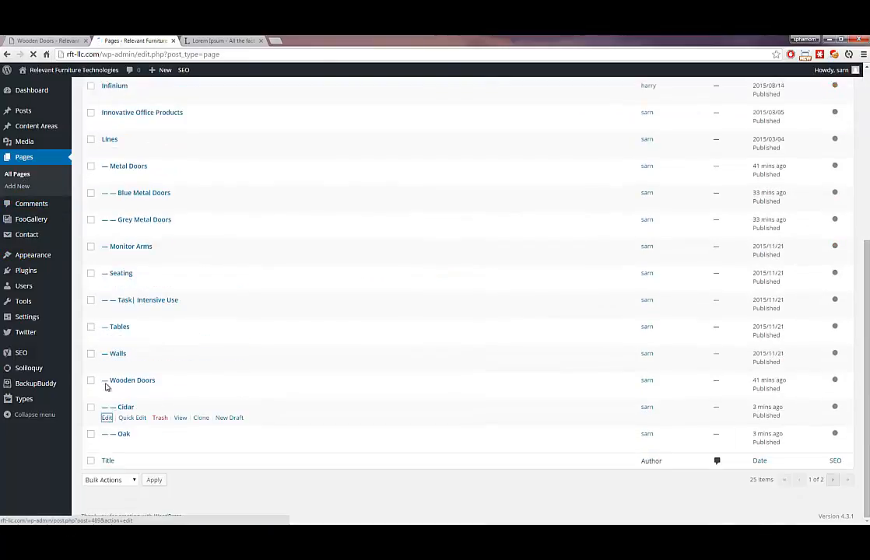
scroll(125, 326, down, 4)
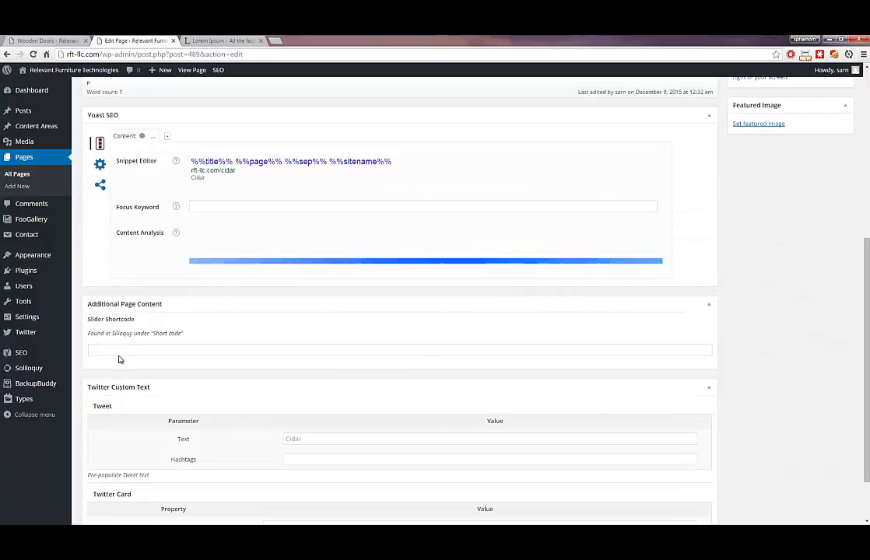
click(173, 379)
text([soliloquy id="493"])
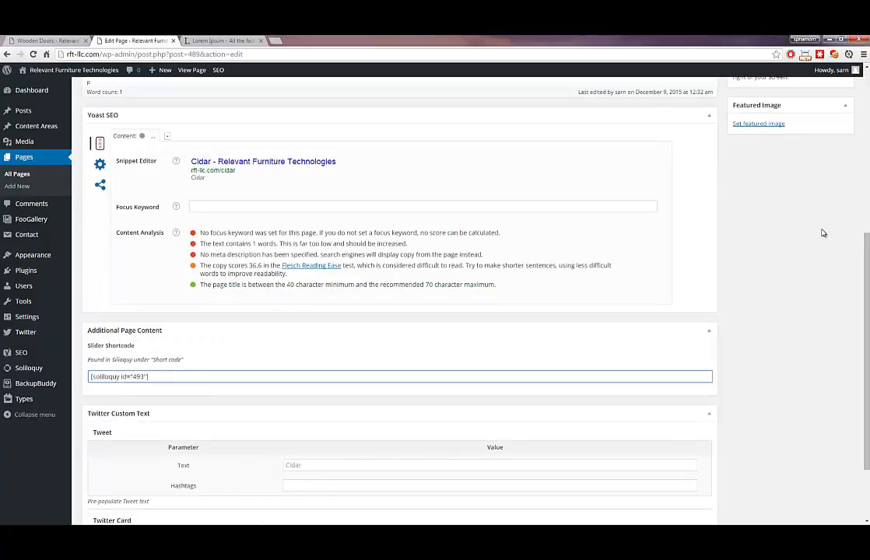
scroll(828, 221, up, 2)
click(844, 88)
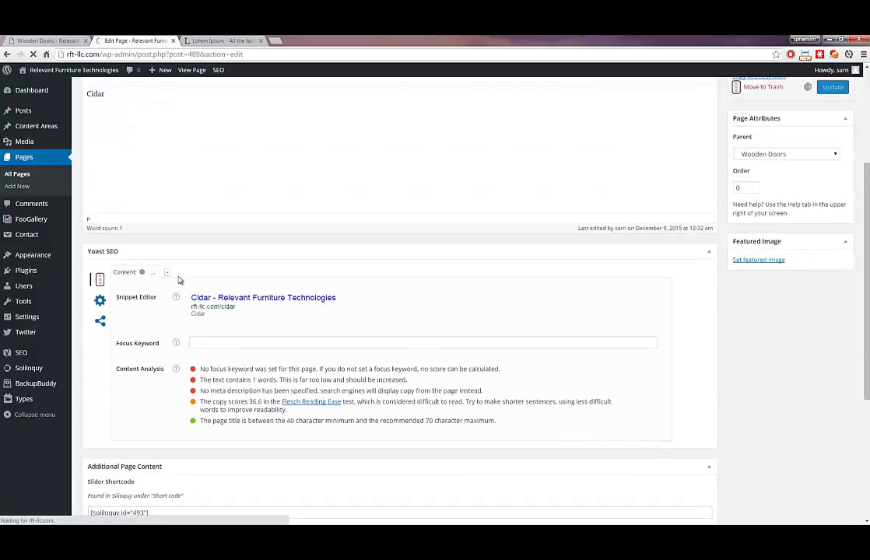
Edit the Oak page to use [soliloquy id="493"] as its Slider Shortcode and update it
click(18, 174)
scroll(132, 340, down, 6)
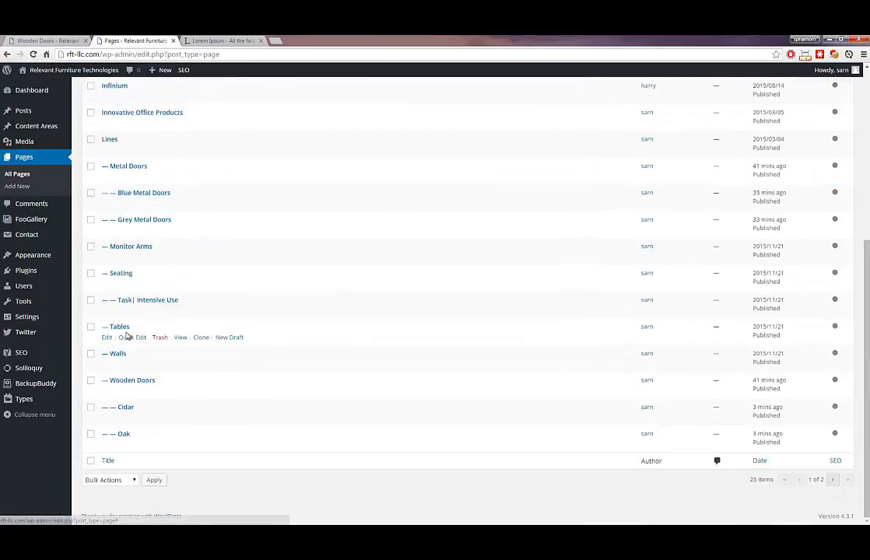
click(106, 444)
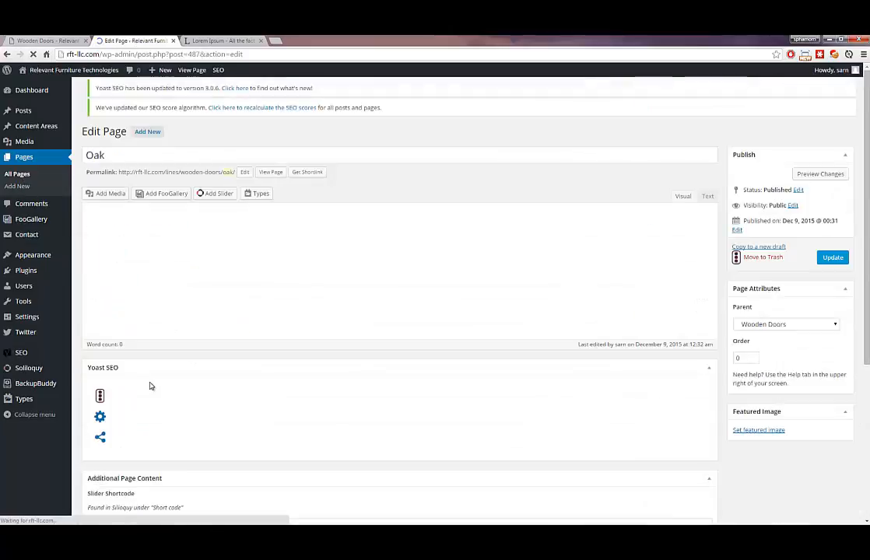
scroll(156, 381, down, 5)
click(126, 305)
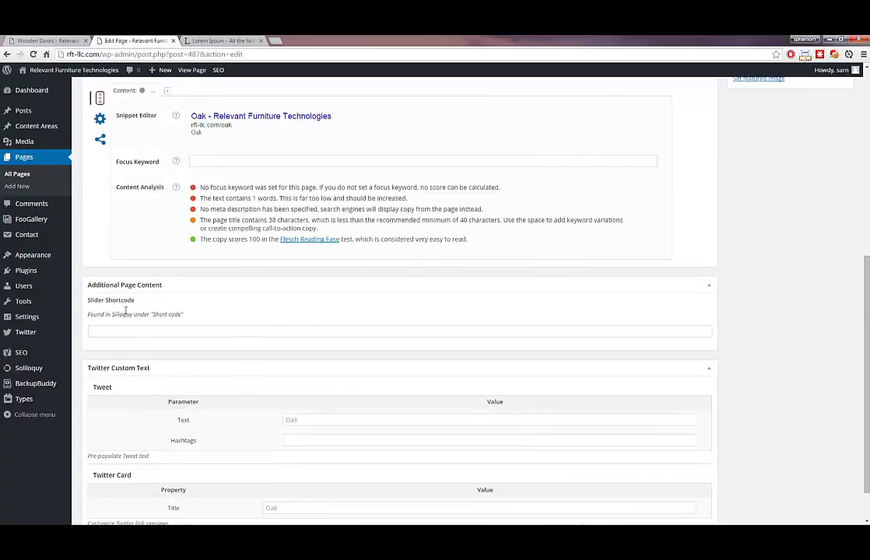
text([soliloquy id="493"])
scroll(778, 233, up, 3)
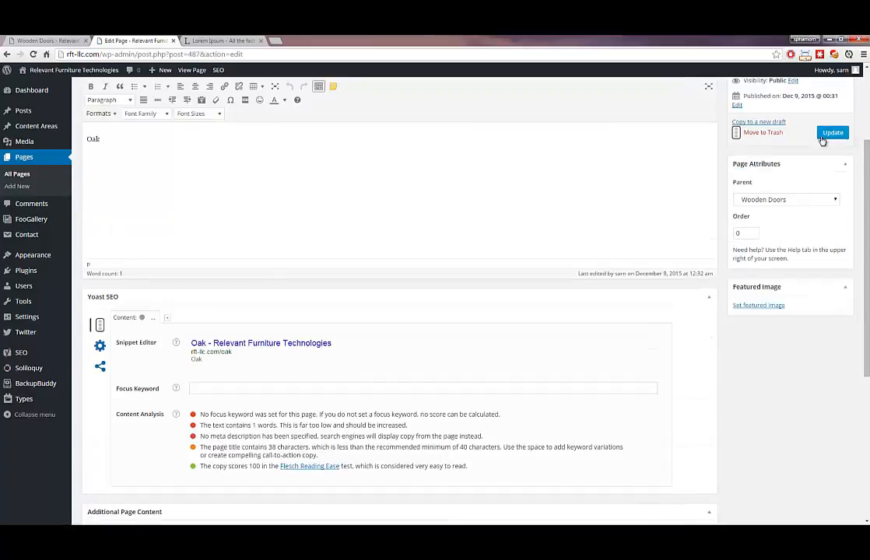
click(826, 134)
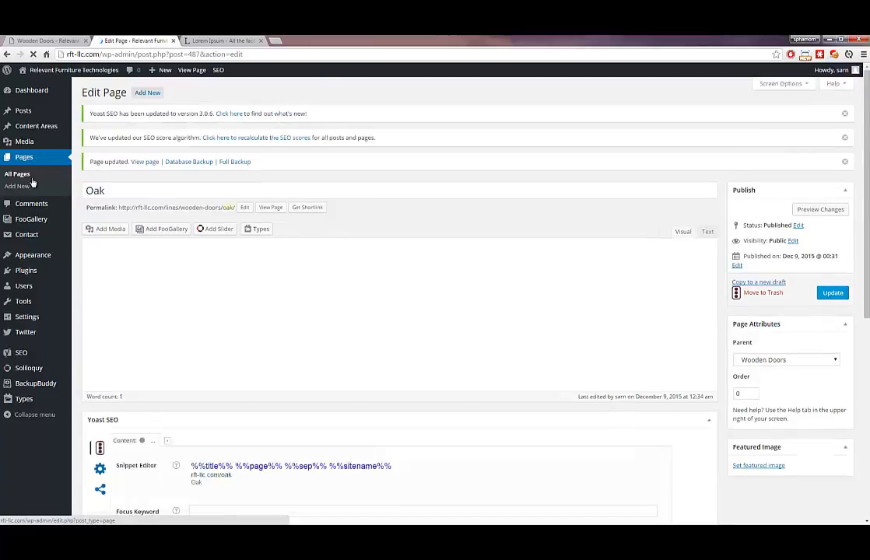
Edit the Plywood page on the second page of the list to use [soliloquy id="493"] as its Slider Shortcode and update it
click(18, 179)
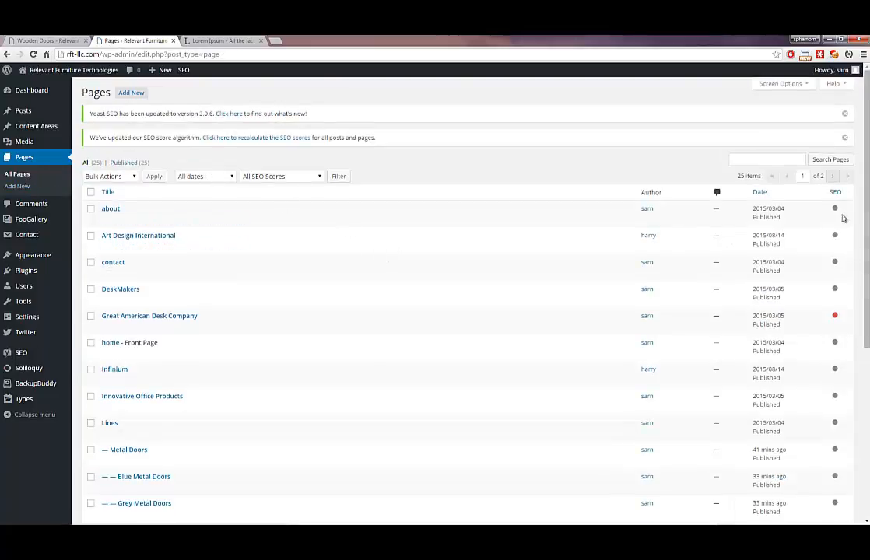
scroll(842, 179, down, 3)
scroll(836, 129, up, 2)
click(831, 86)
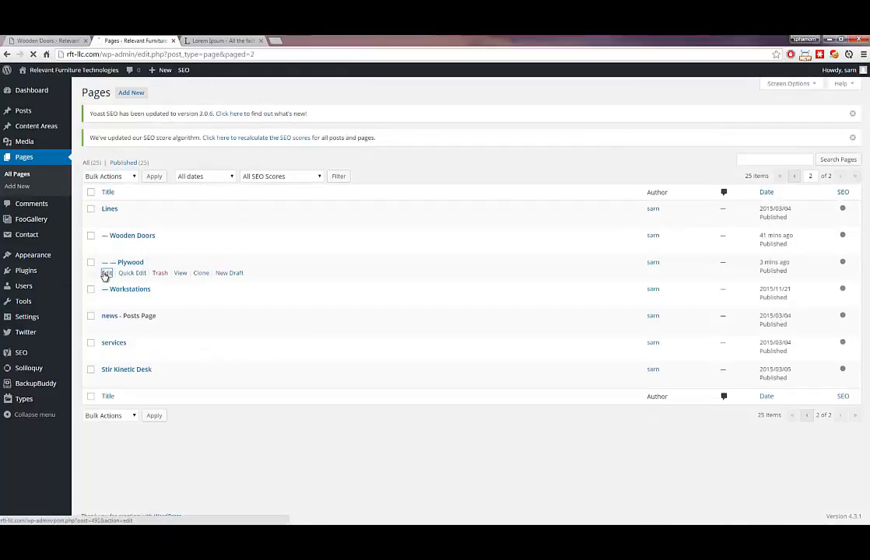
click(105, 273)
scroll(113, 380, down, 4)
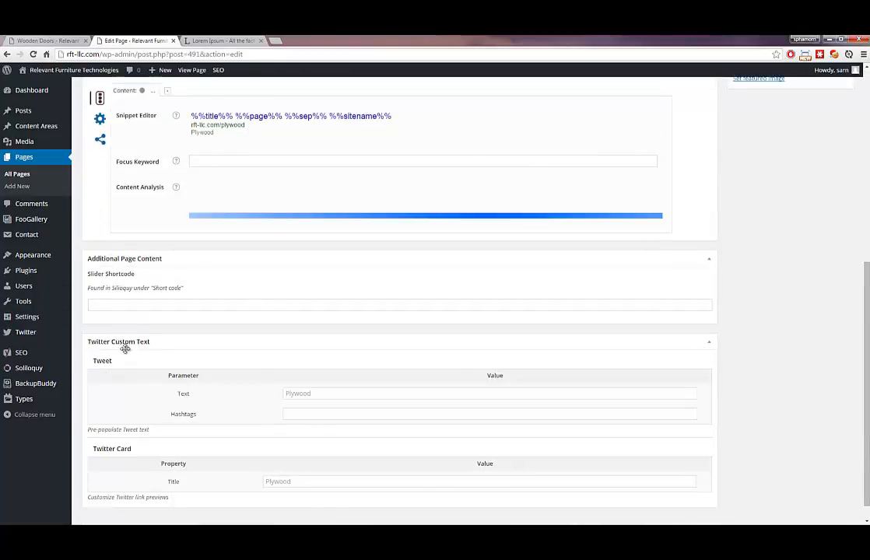
click(127, 329)
text([soliloquy id="493"])
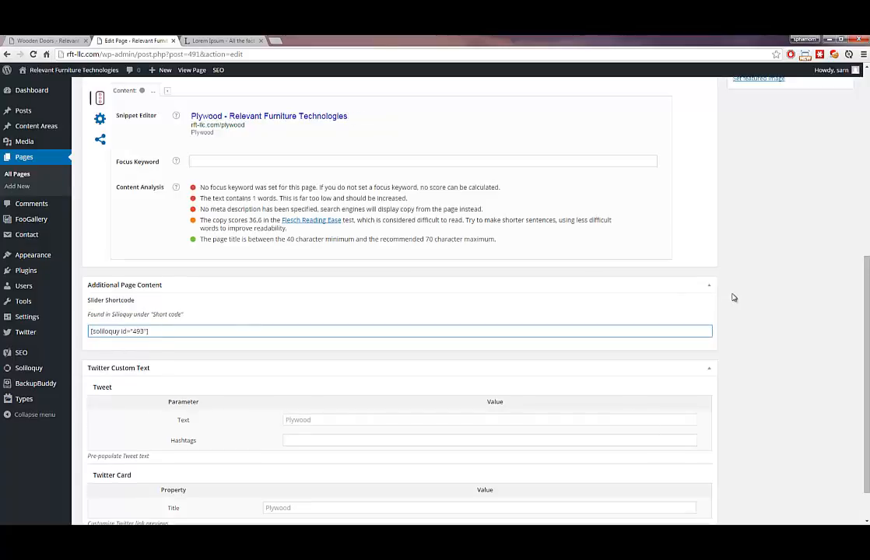
scroll(732, 297, up, 4)
click(832, 224)
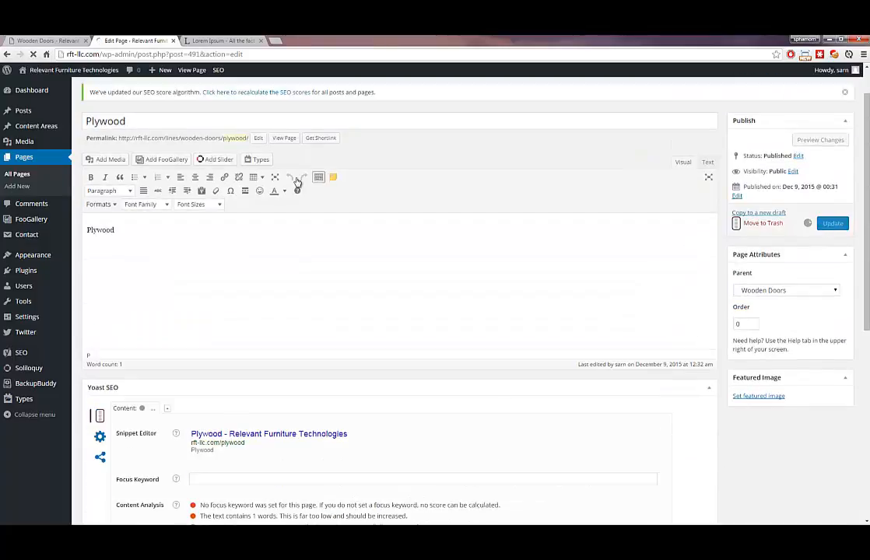
Reload the live Wooden Doors page through the site's products navigation and compare its slider with the source image wooden-door.jpg
click(45, 40)
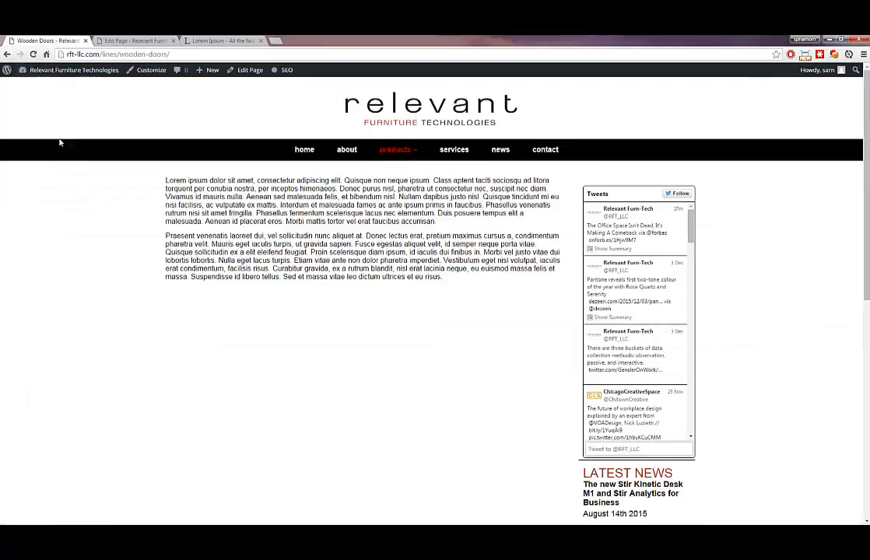
mouse_move(388, 150)
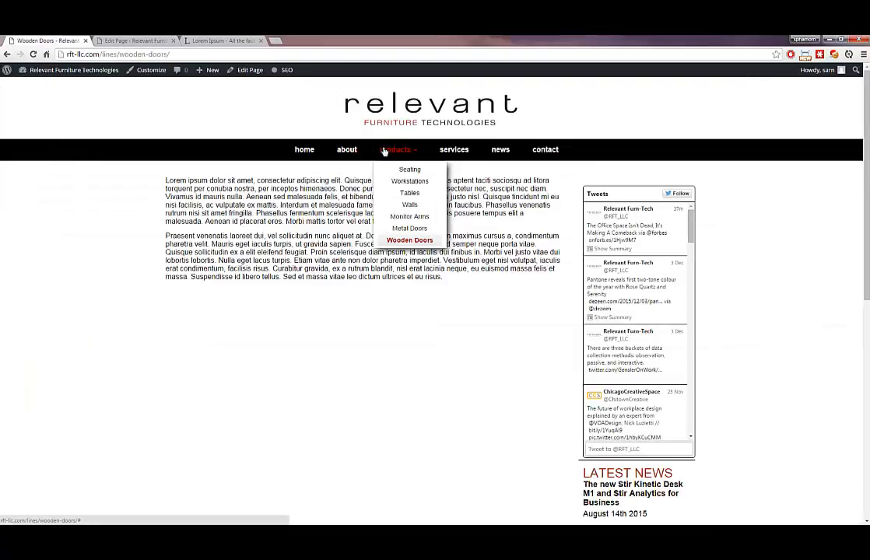
click(408, 240)
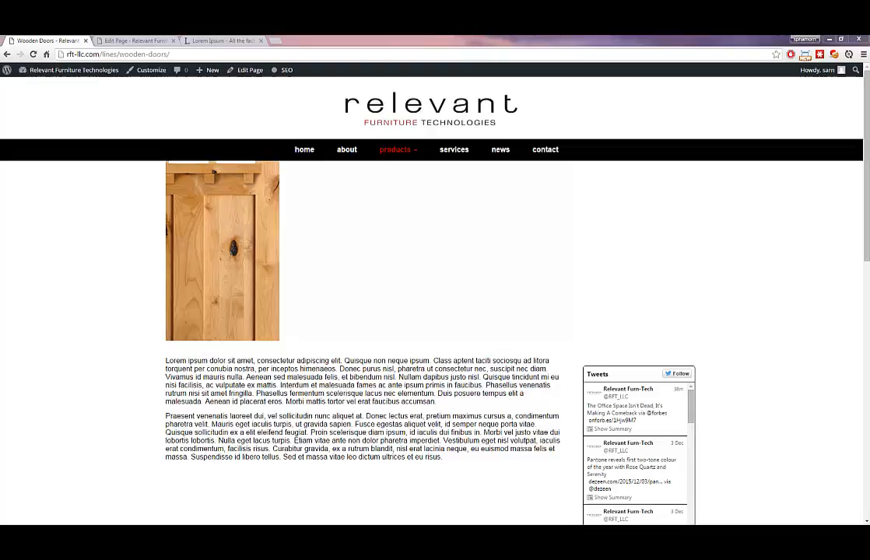
drag(868, 105, 360, 56)
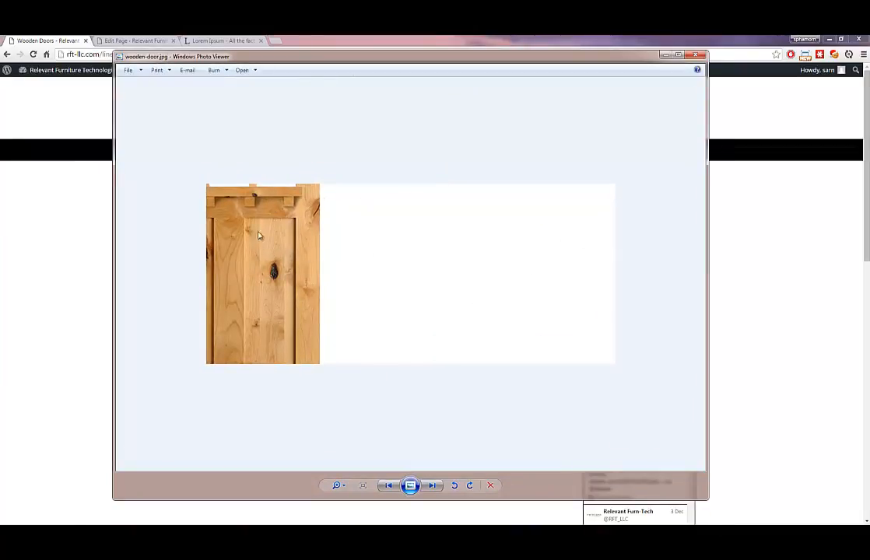
click(696, 54)
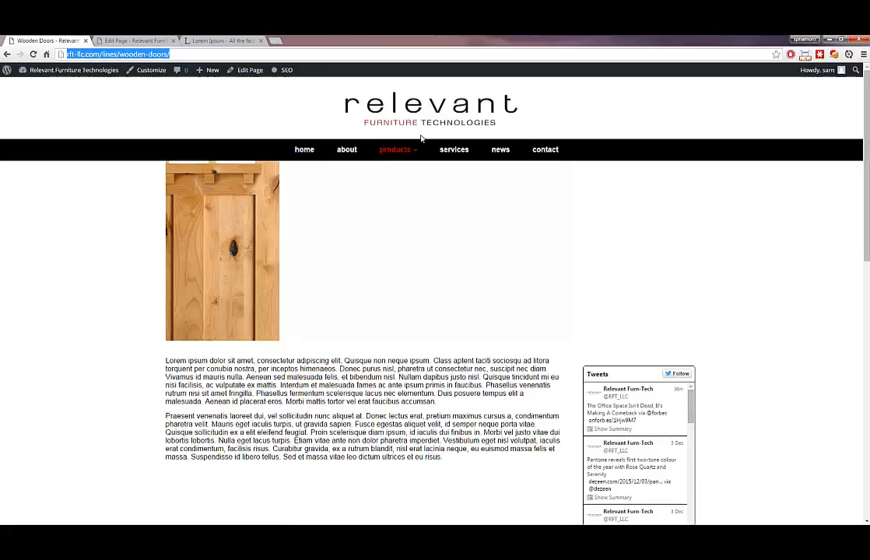
Create a new content area titled WOODEN DOORS :: RIGHT OF SLIDER, reusing the title suffix of the Metal Doors content area
click(119, 40)
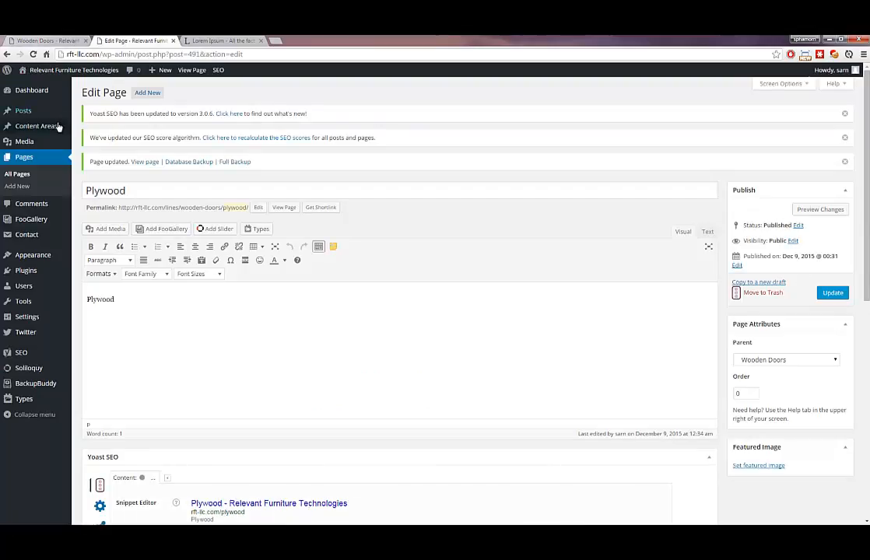
mouse_move(45, 129)
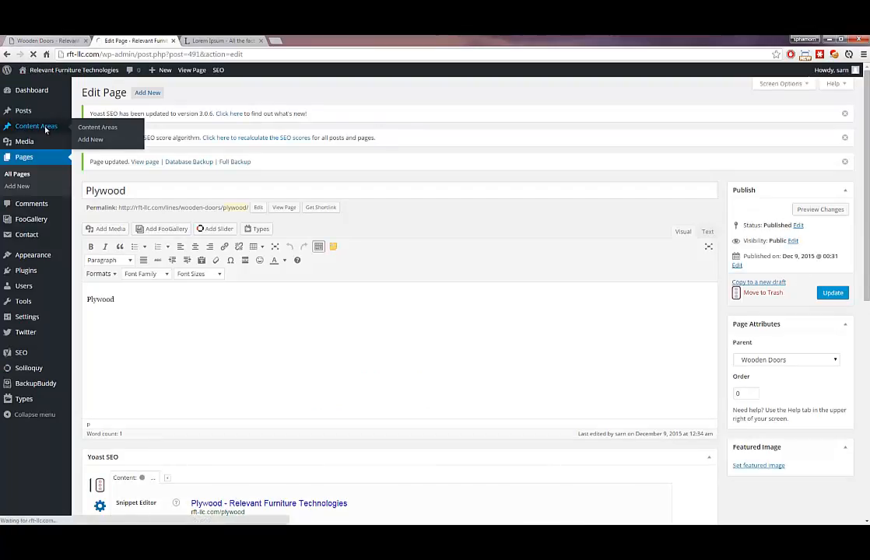
click(45, 129)
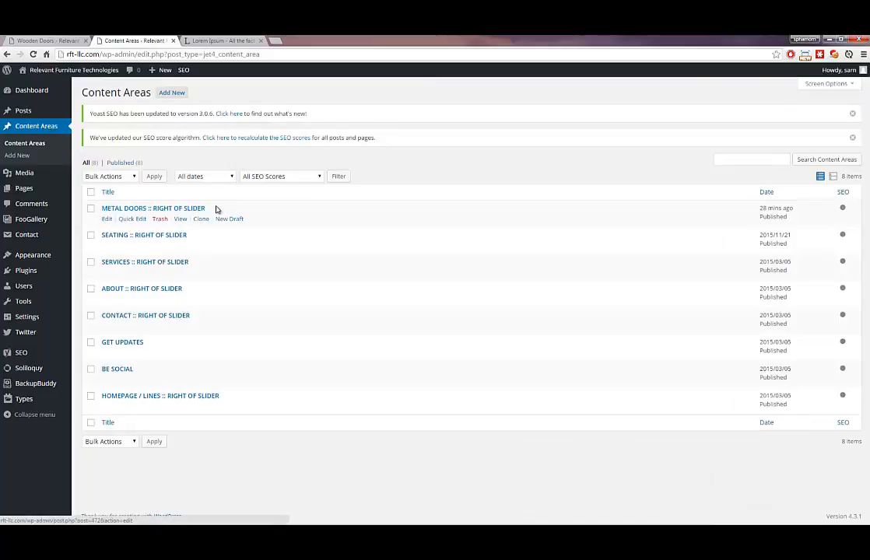
drag(208, 208, 148, 214)
key(ctrl+c)
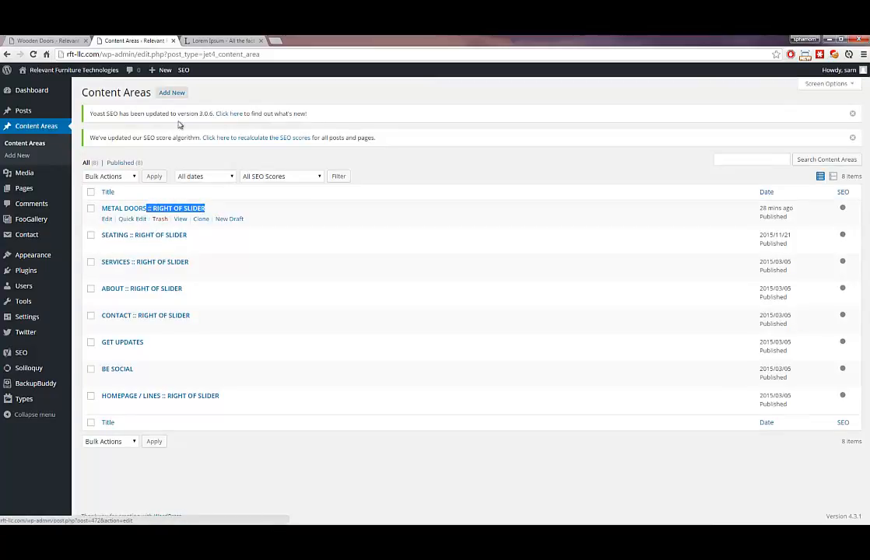
click(171, 93)
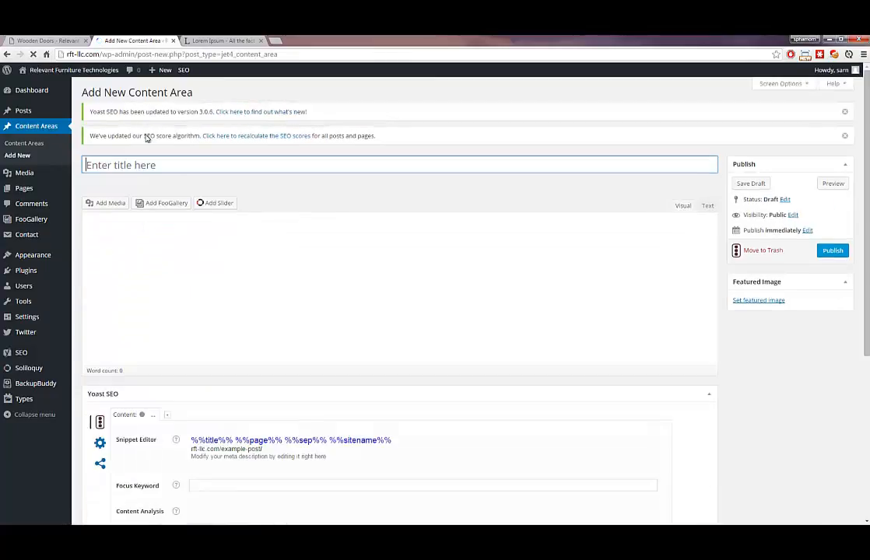
text(wo)
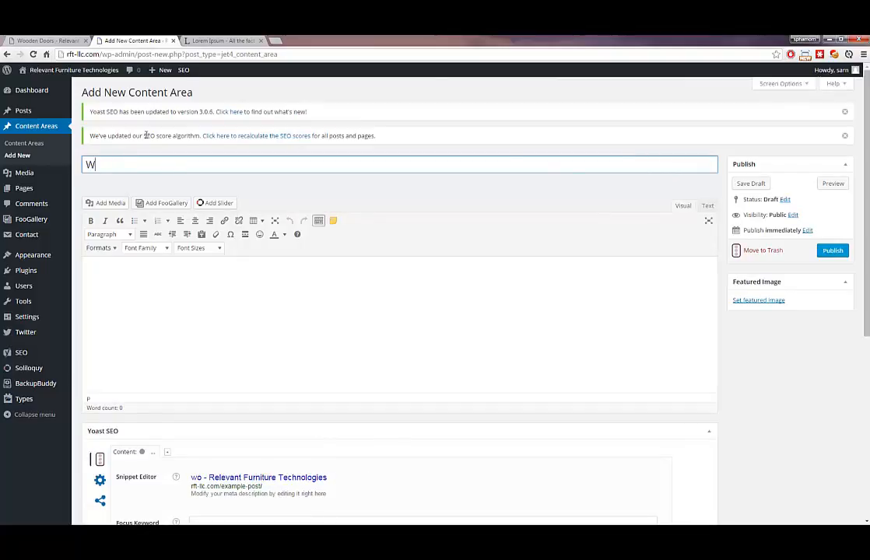
text(ODEN DOORS)
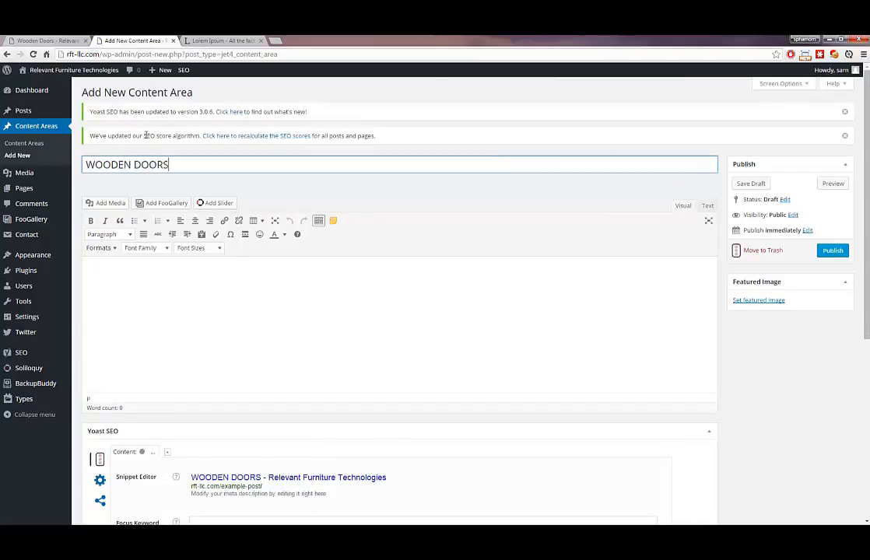
key(ctrl+v)
Add a bulleted list with the items Cidar, Oak and Plywood to the content area's body
click(171, 275)
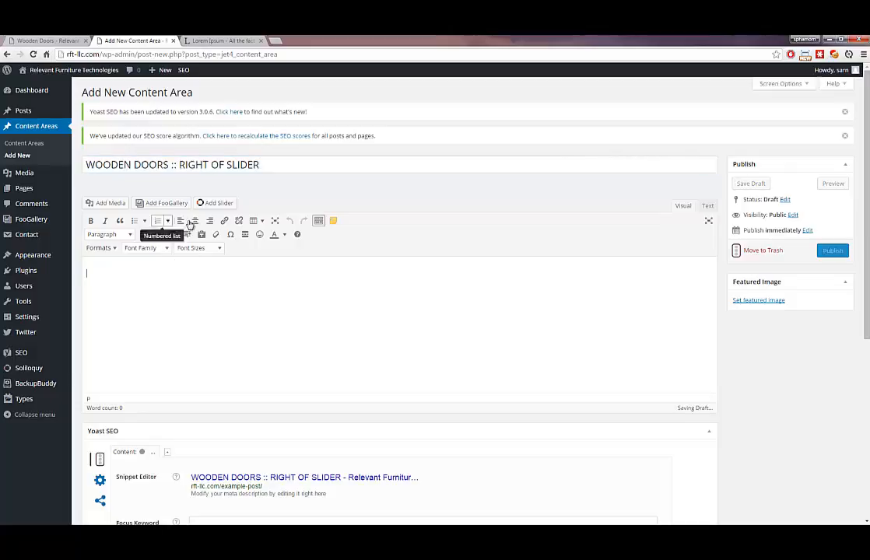
click(137, 223)
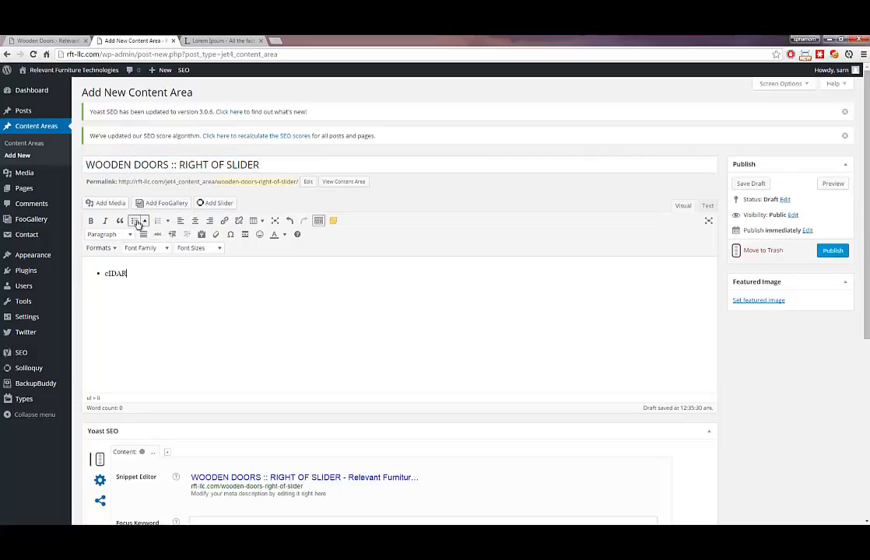
key(BackSpace)
key(BackSpace)
key(BackSpace)
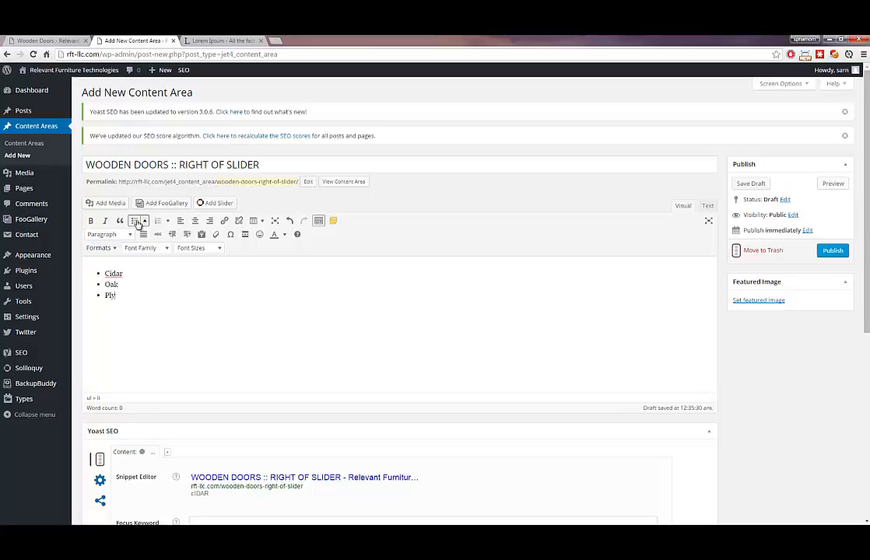
text(ood)
Link the Cidar and Oak list items to their existing pages
double_click(113, 273)
click(224, 221)
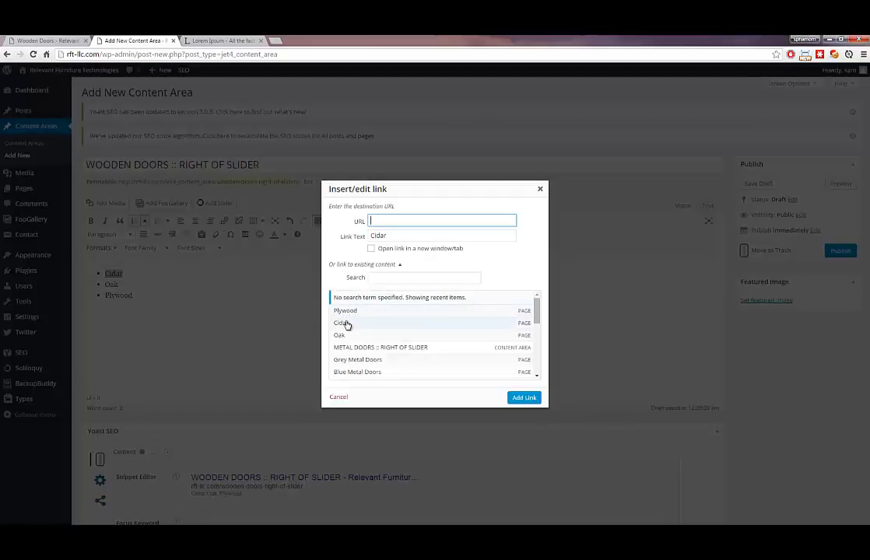
click(346, 323)
click(521, 397)
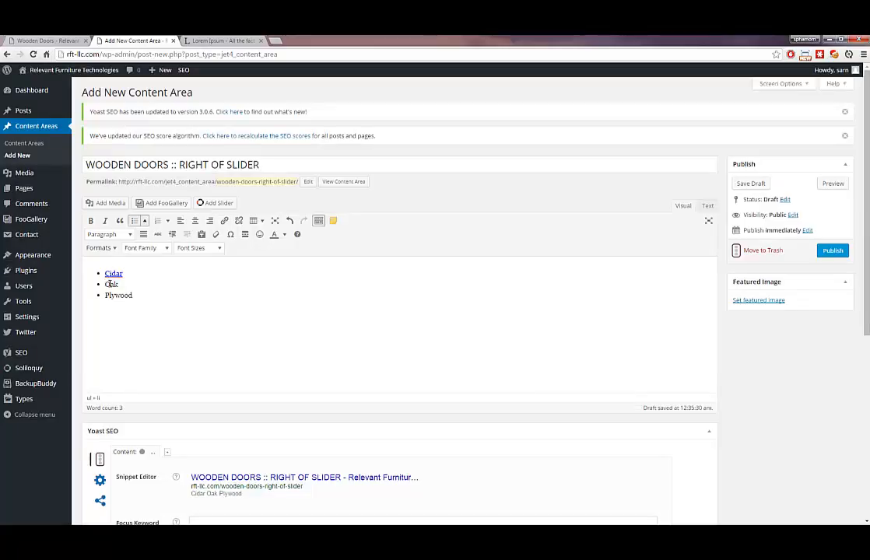
click(224, 221)
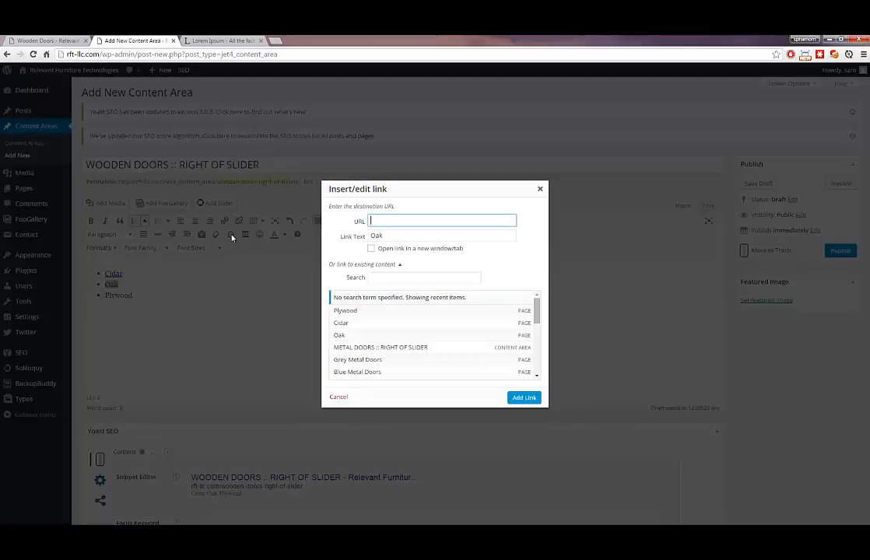
click(340, 335)
click(519, 399)
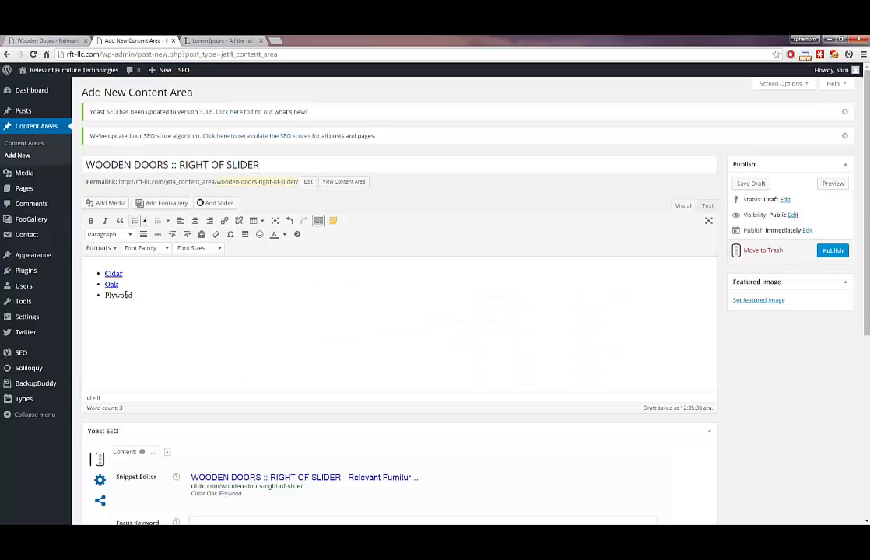
Link the Plywood list item to the existing Plywood page and publish the content area
double_click(125, 295)
click(224, 221)
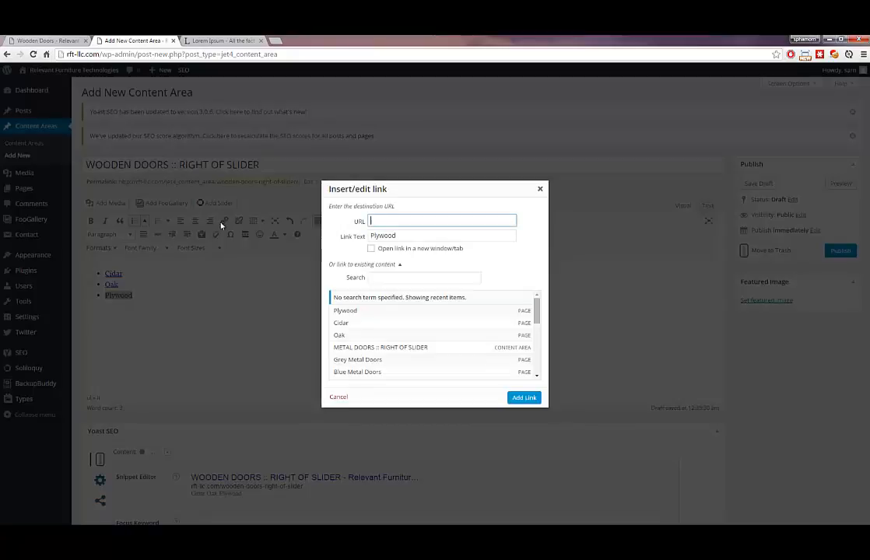
click(344, 310)
click(515, 399)
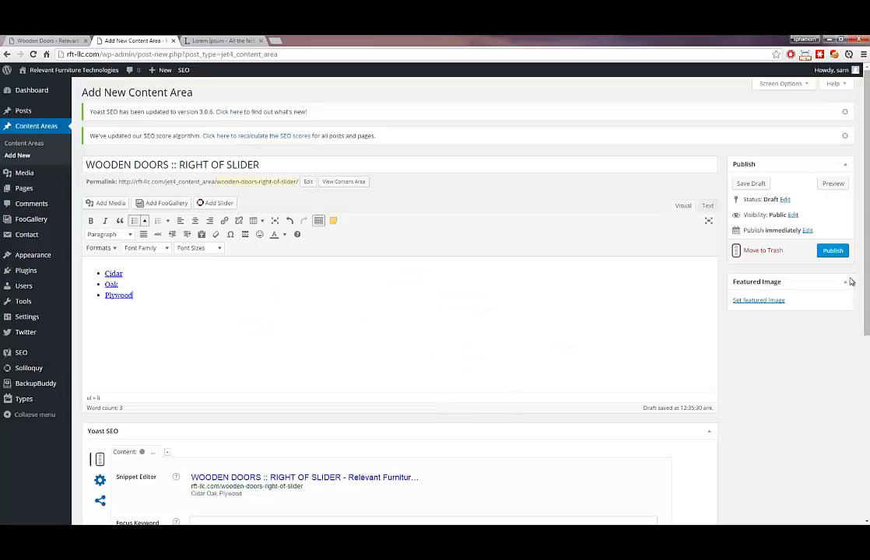
click(833, 252)
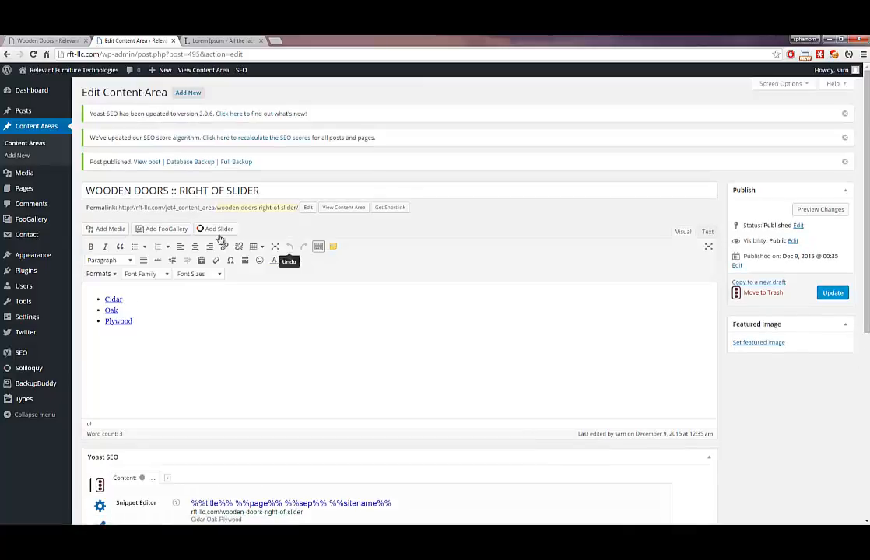
Add a Content Area widget at the end of Sidebar Top with WOODEN DOORS :: RIGHT OF SLIDER as its content
mouse_move(38, 262)
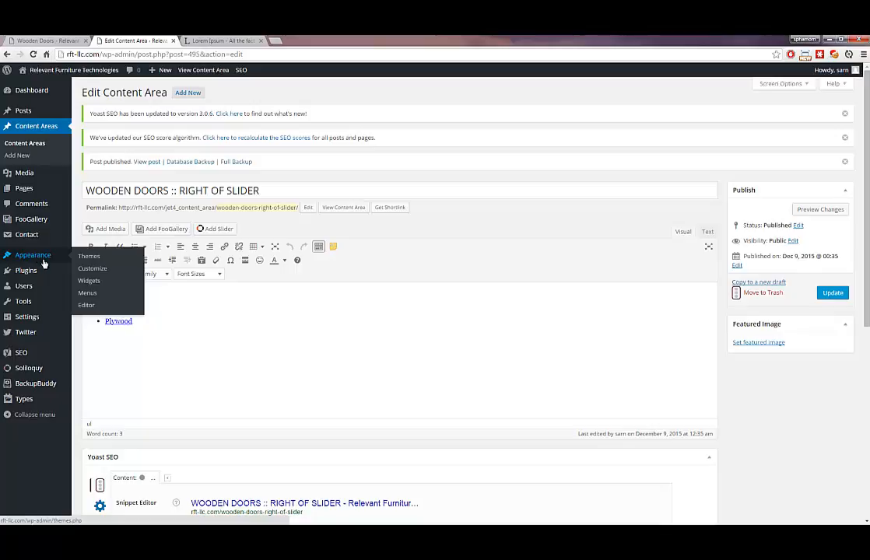
click(181, 327)
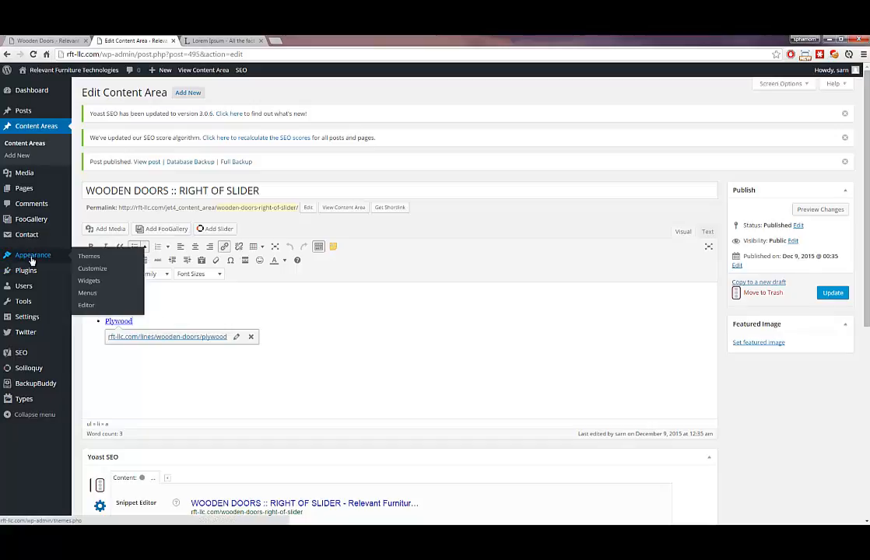
click(88, 282)
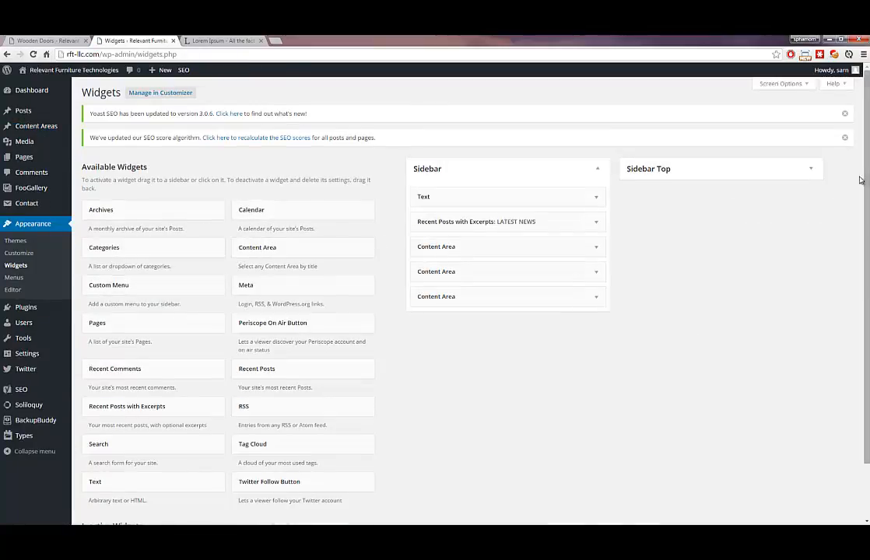
click(813, 170)
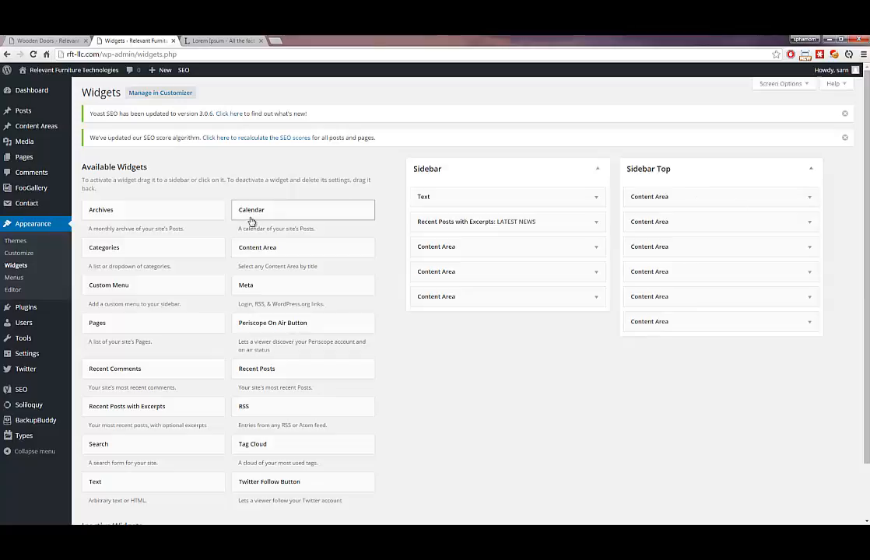
drag(261, 246, 652, 340)
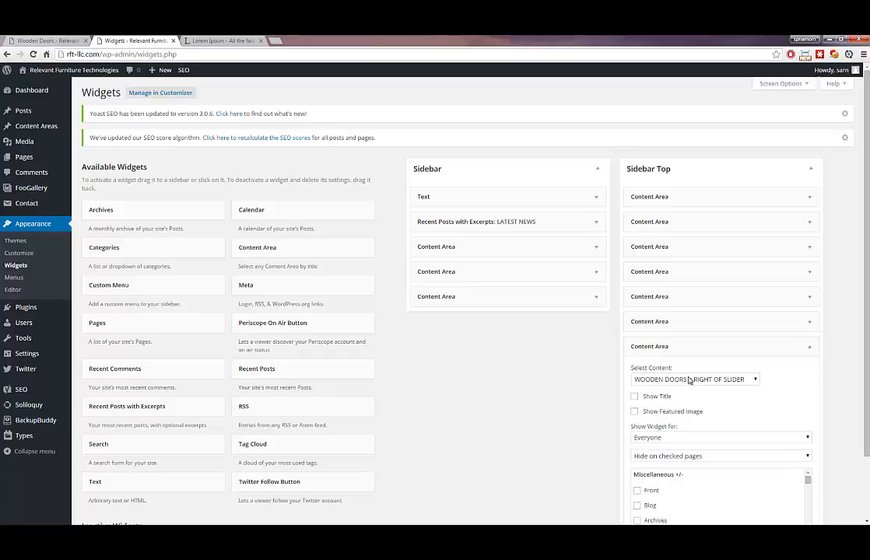
click(737, 381)
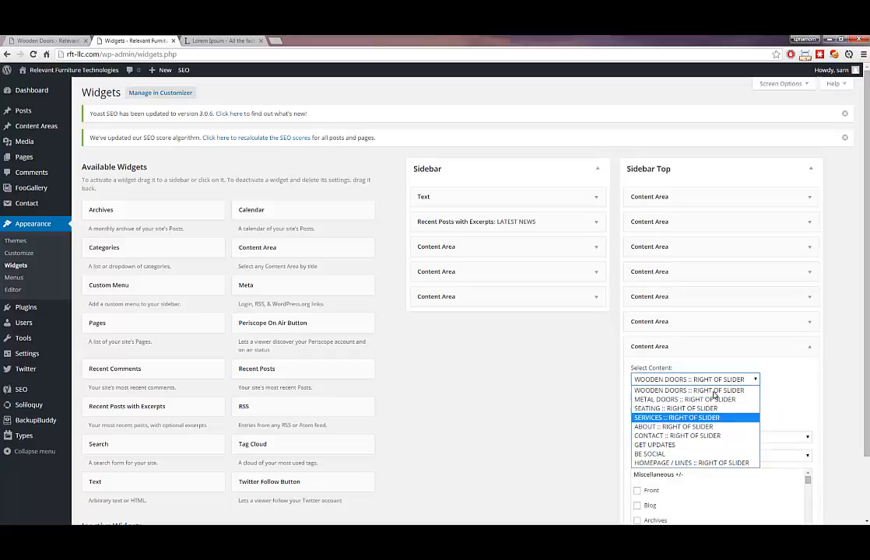
click(828, 374)
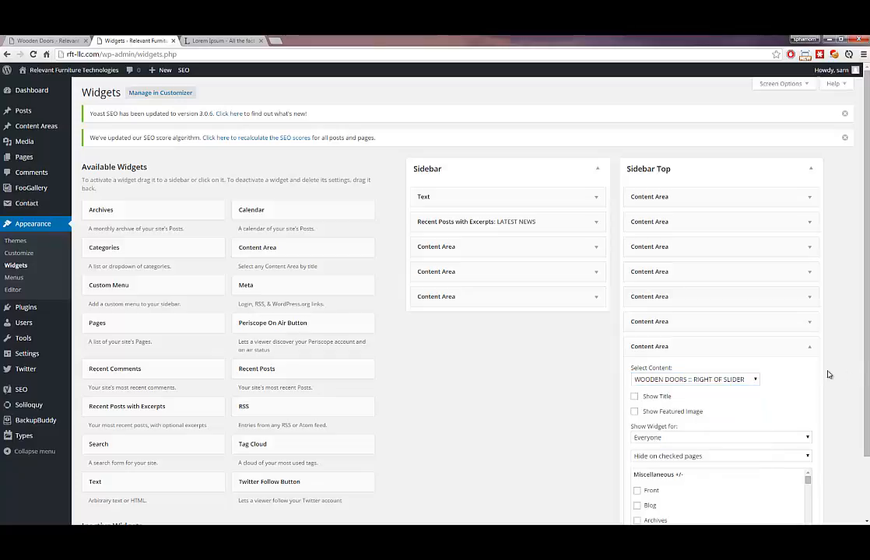
Set the new widget to Show on checked pages and check the Wooden Doors page
scroll(823, 384, down, 1)
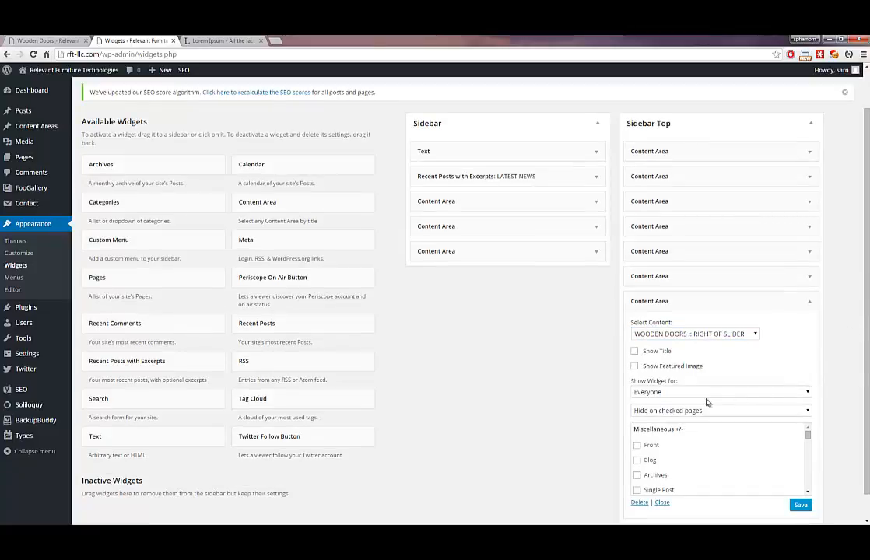
click(806, 413)
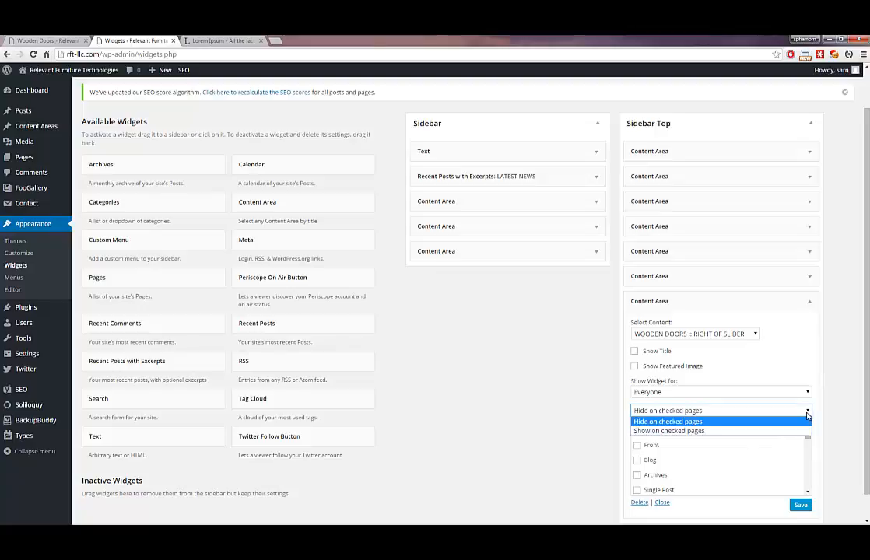
click(697, 433)
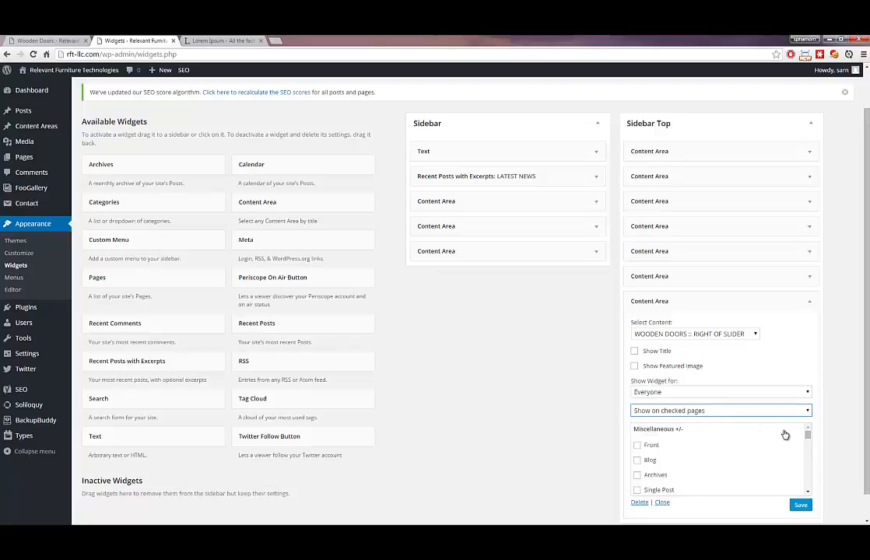
drag(807, 432, 807, 450)
drag(808, 452, 808, 464)
click(677, 463)
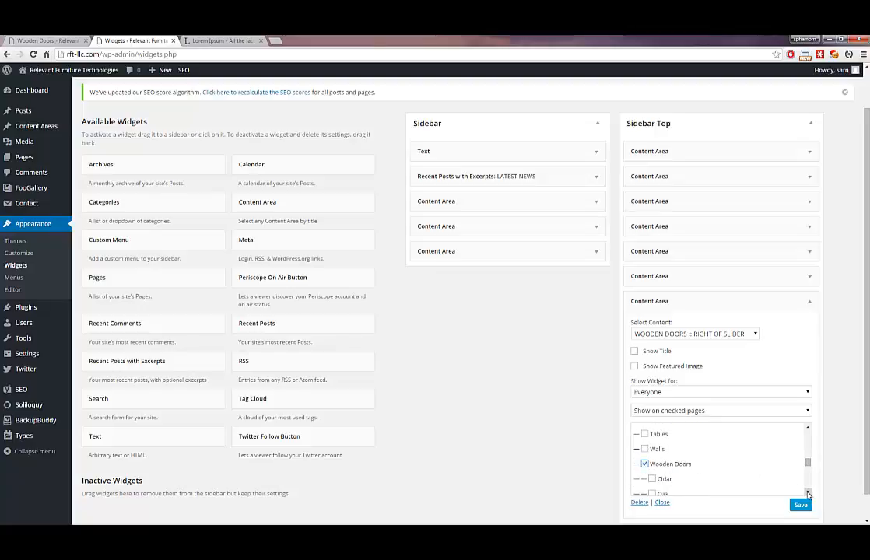
Check the Cidar, Oak and Plywood subpages in the widget's page list and save the widget
click(807, 494)
click(653, 442)
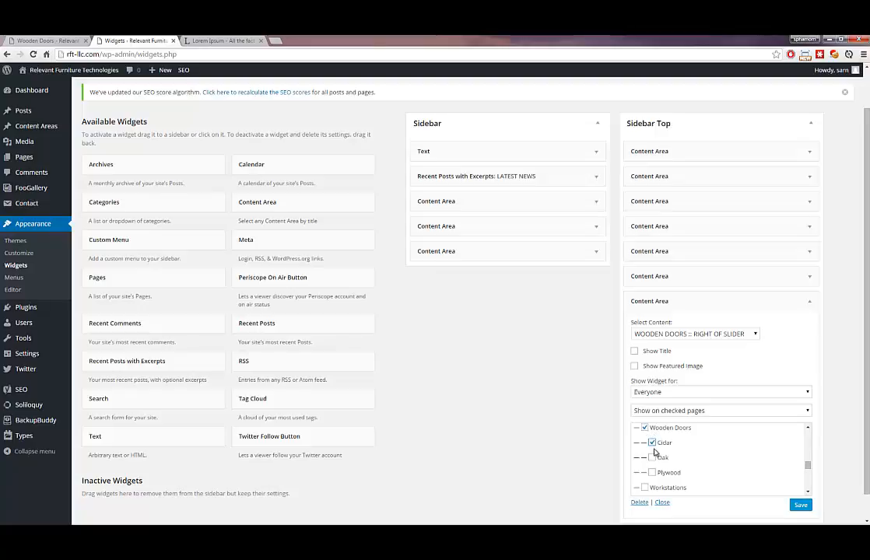
scroll(653, 462, down, 1)
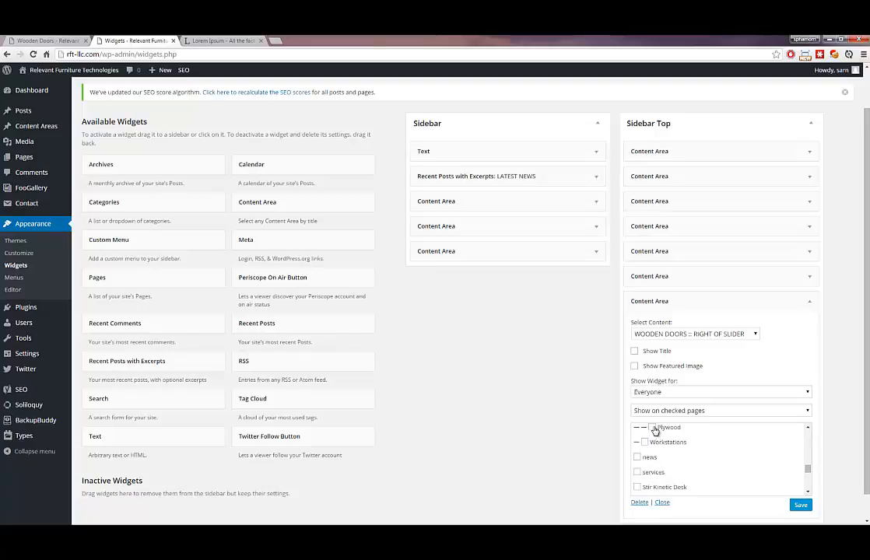
click(806, 429)
click(807, 429)
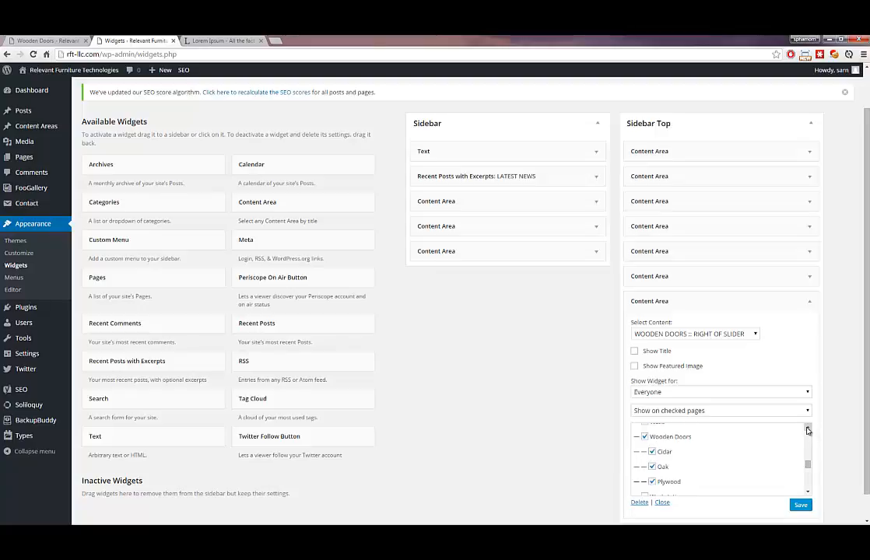
click(799, 506)
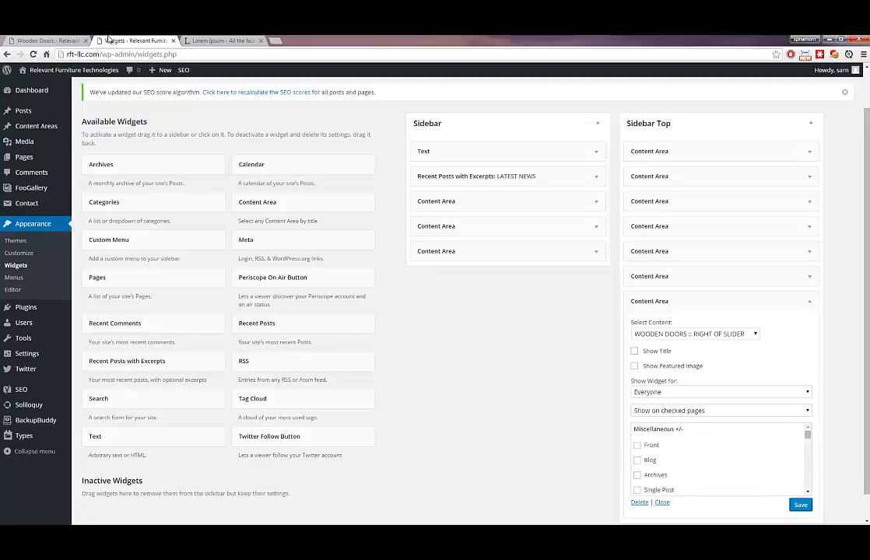
Reload the live Wooden Doors page to check the content area beside the slider
click(54, 39)
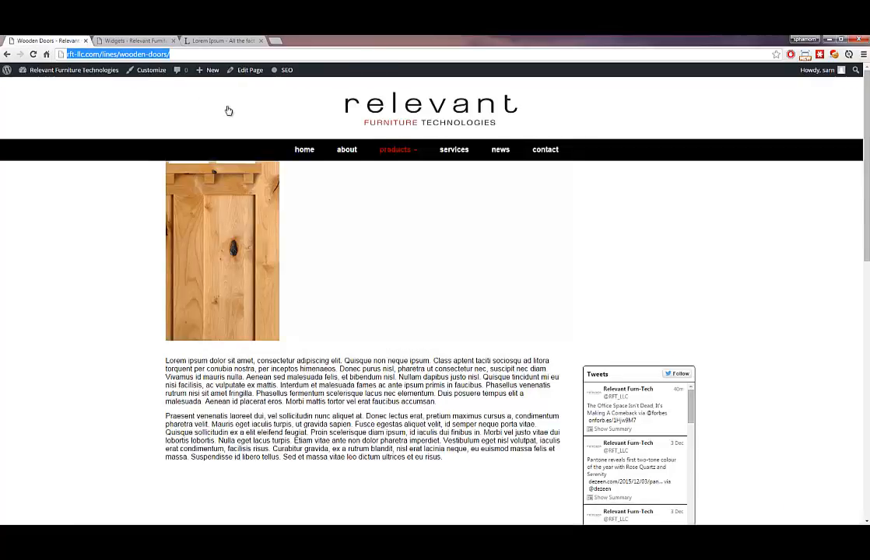
click(65, 197)
key(F5)
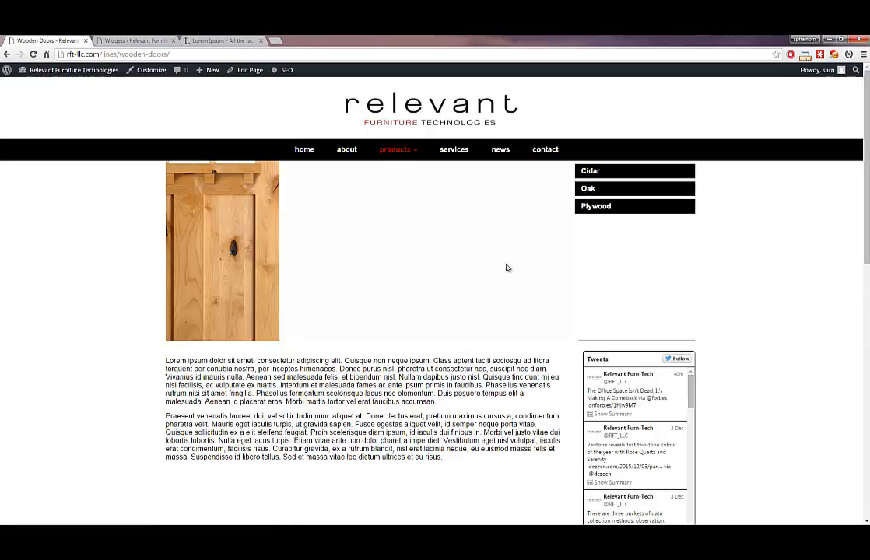
Follow the Cidar, Oak and Plywood links on the live site and examine the subpages' layout
click(582, 172)
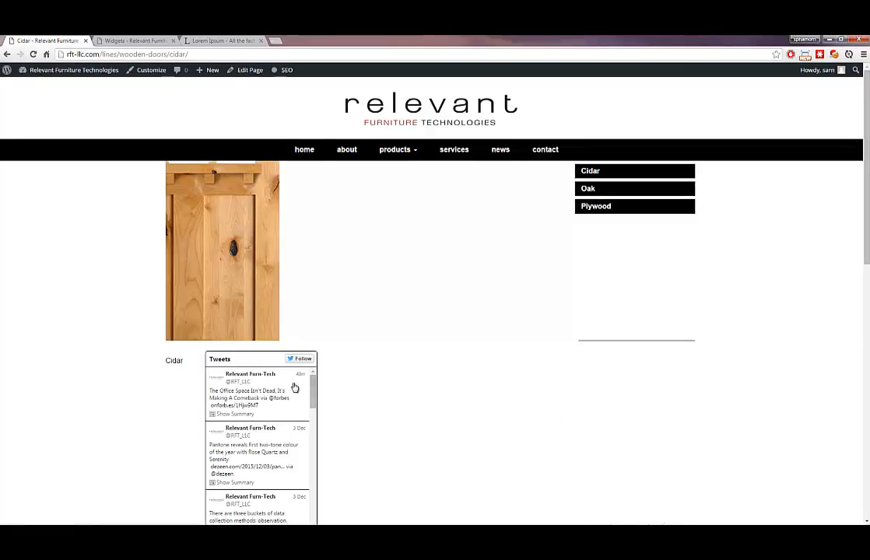
scroll(301, 383, down, 3)
scroll(190, 367, down, 3)
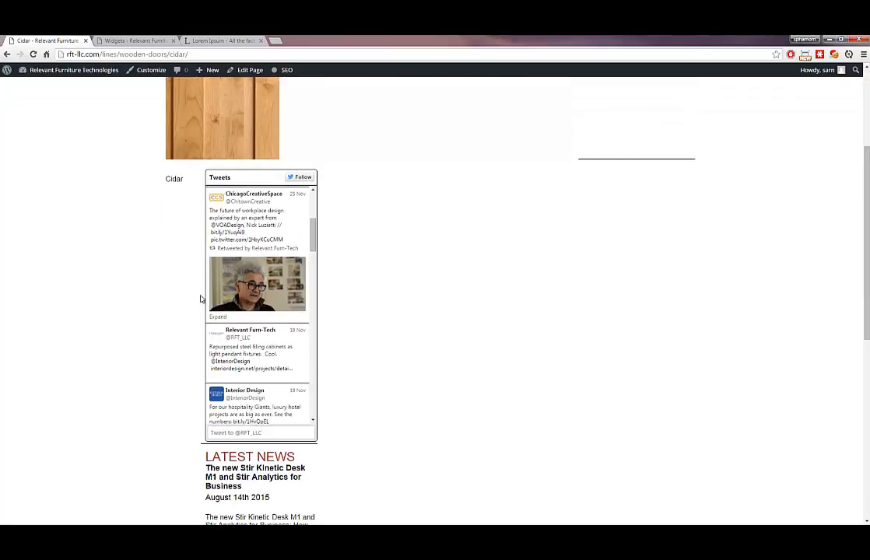
scroll(234, 203, up, 2)
scroll(272, 124, up, 1)
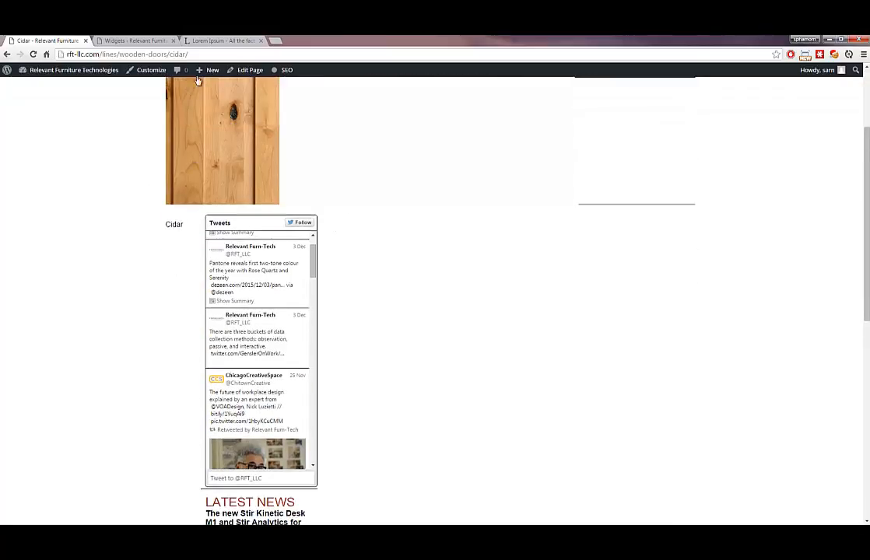
scroll(568, 174, up, 3)
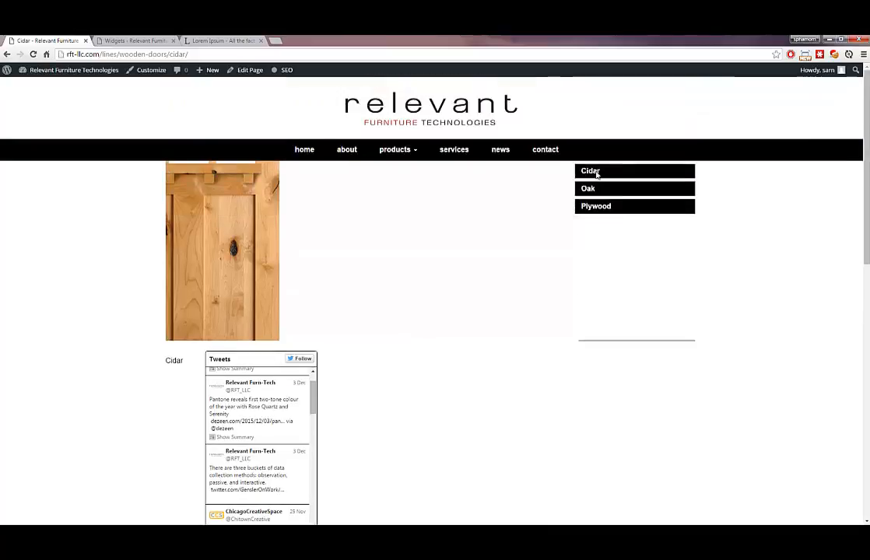
click(585, 189)
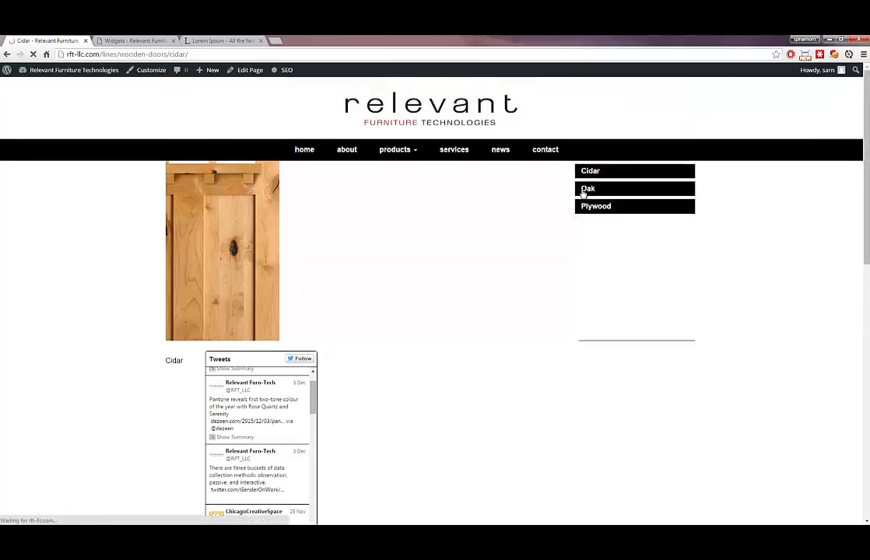
click(594, 207)
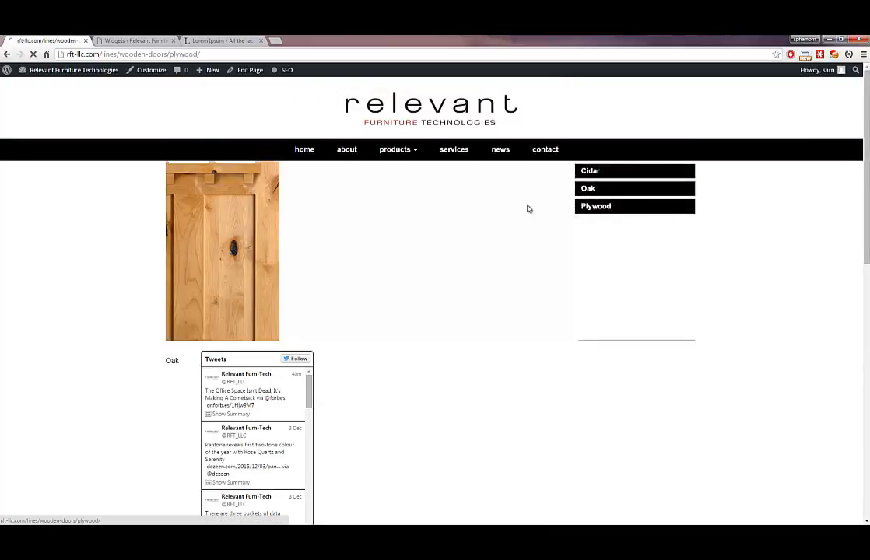
Open the Wooden Doors page for editing and copy its second placeholder paragraph, starting with "Praesent venenatis"
click(146, 39)
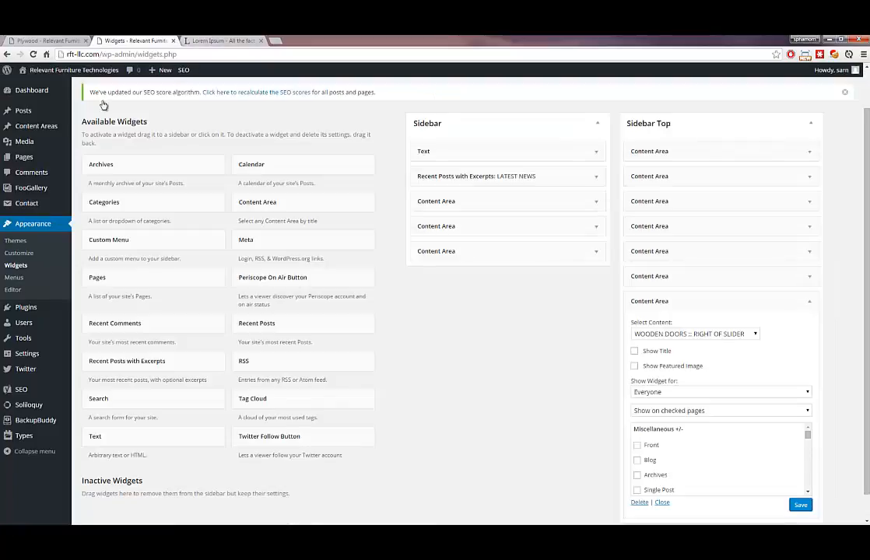
click(20, 159)
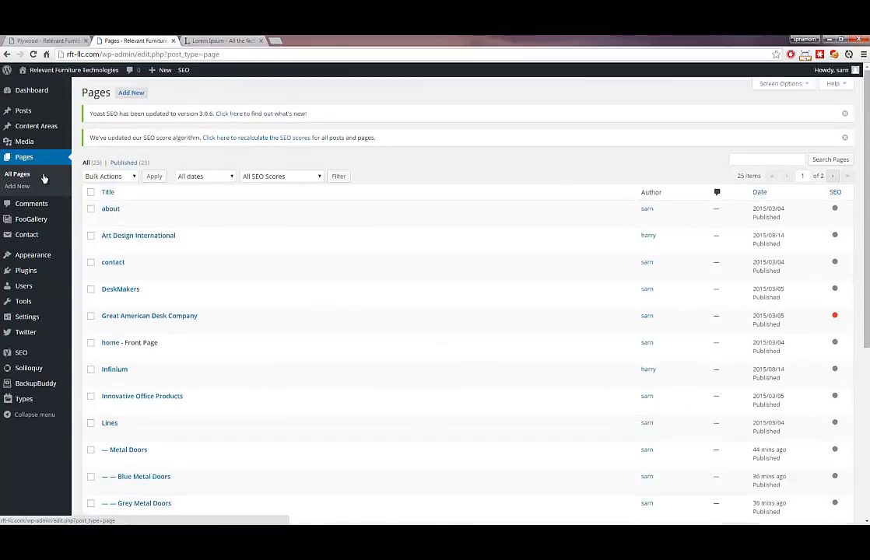
scroll(132, 335, down, 2)
scroll(134, 350, down, 2)
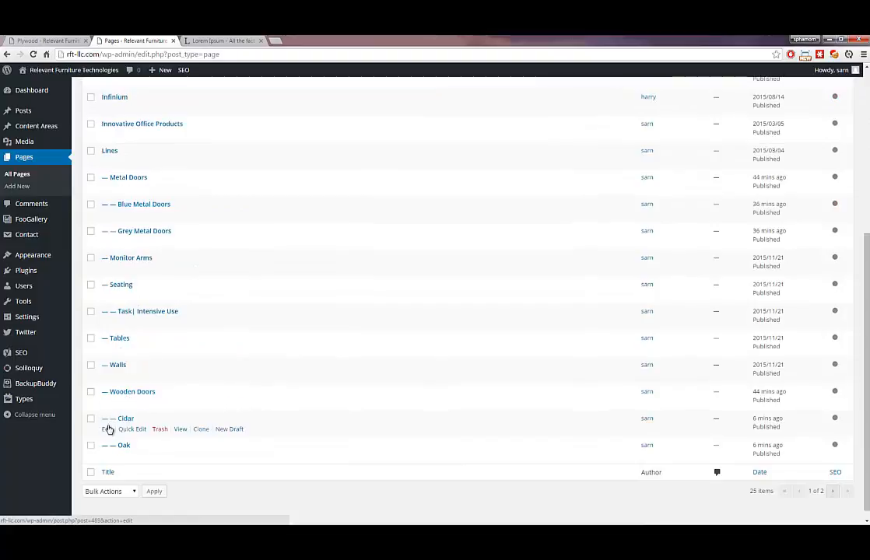
click(108, 405)
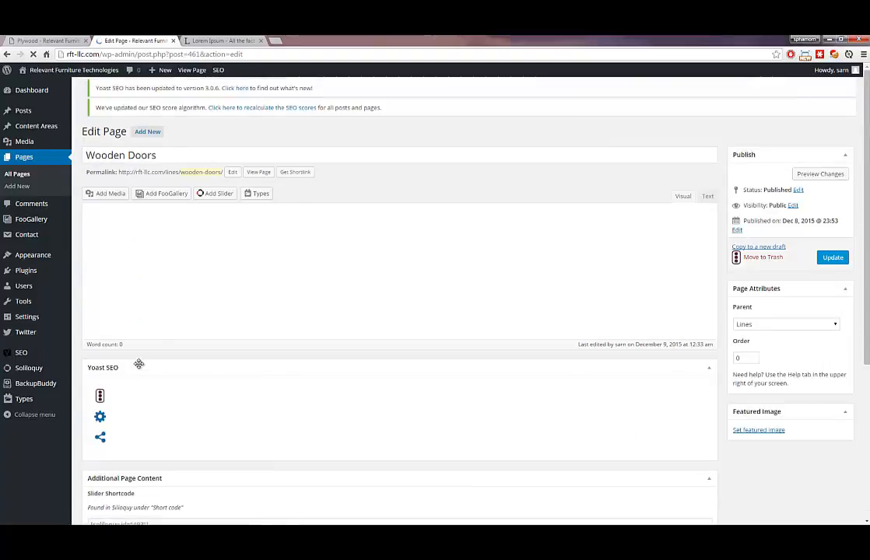
drag(492, 359, 87, 326)
key(ctrl+c)
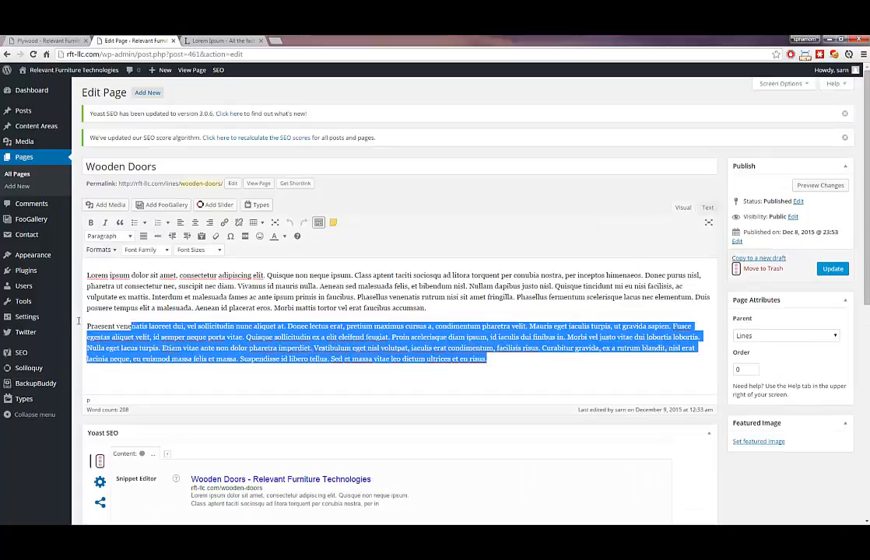
click(379, 250)
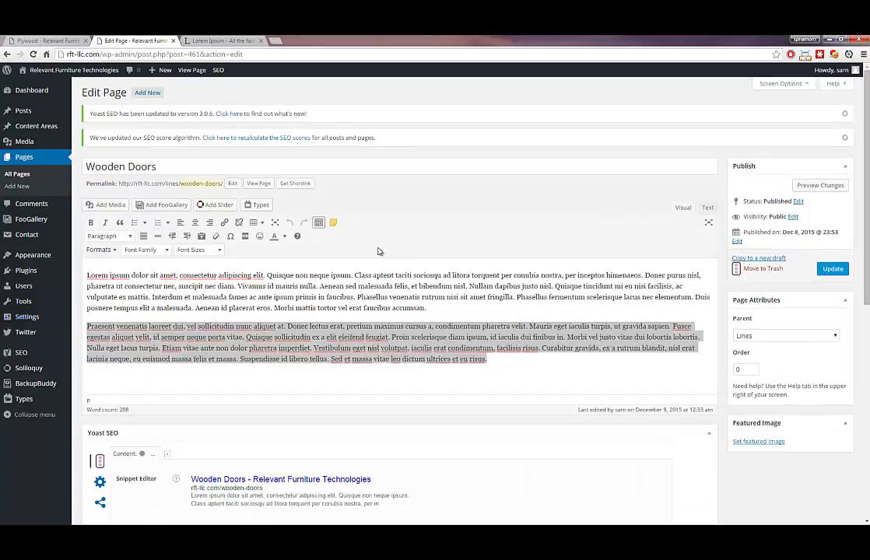
Paste the copied paragraph below the word Cidar in the Cidar page's body and update the page
key(alt+Left)
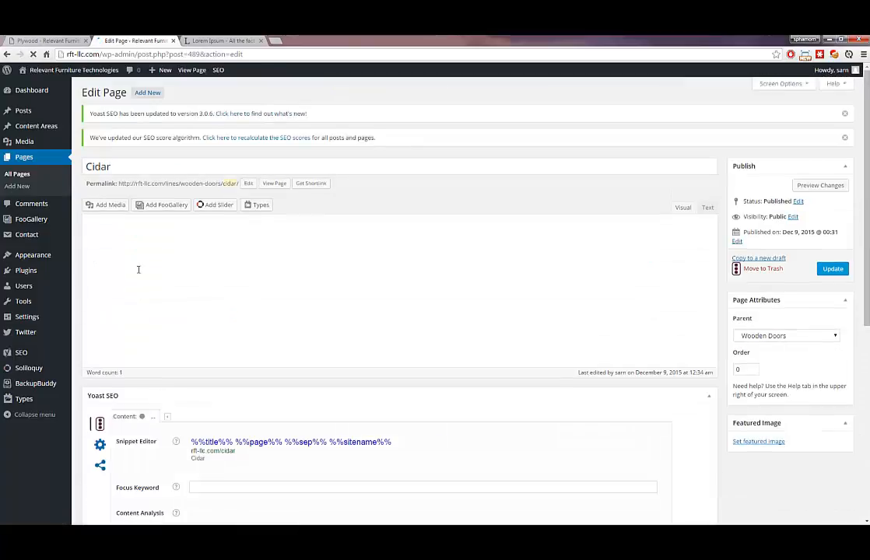
key(Return)
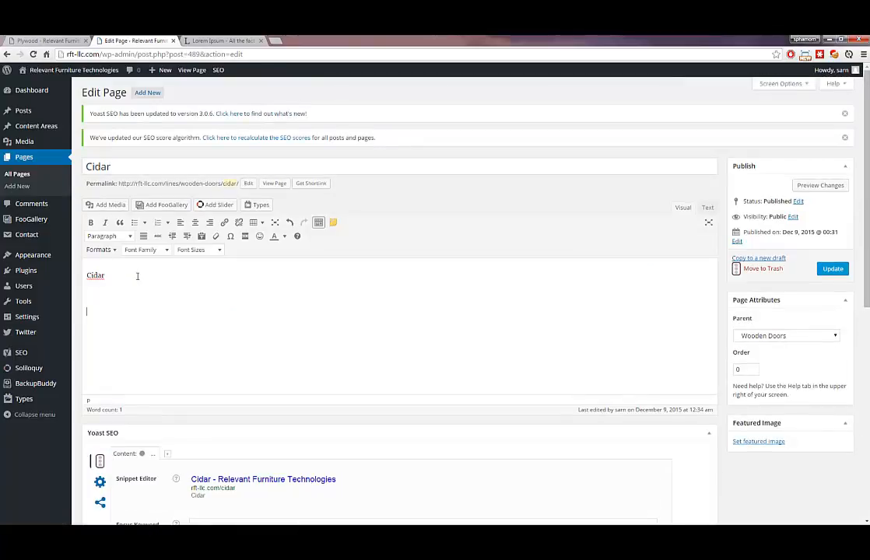
key(ctrl+v)
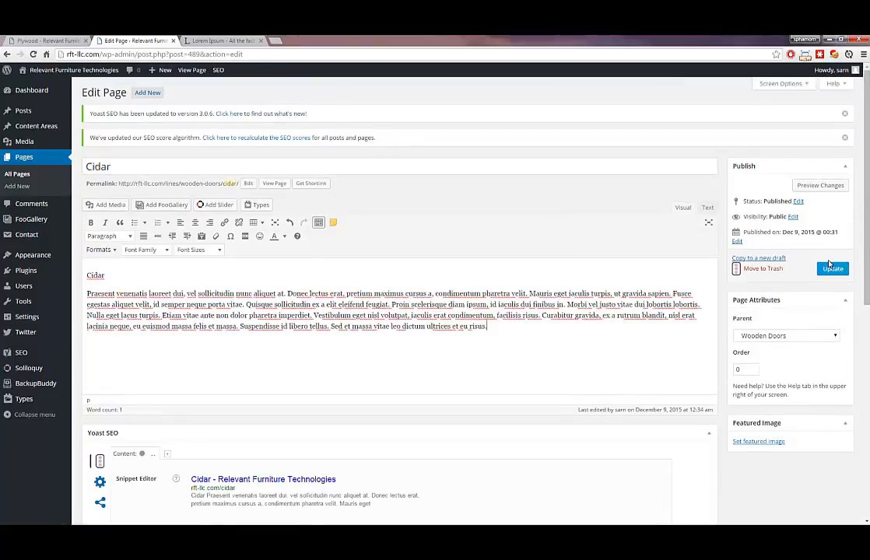
click(830, 268)
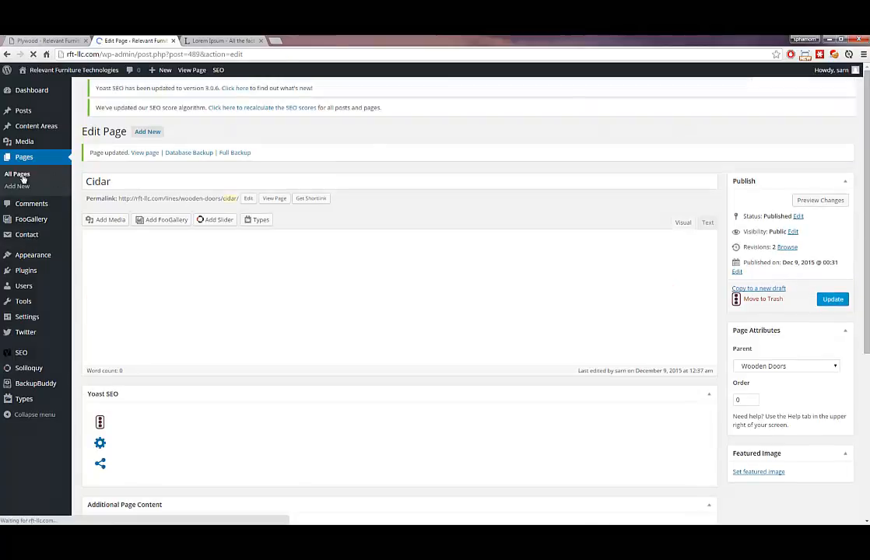
Paste the copied "Praesent venenatis" paragraph below the word Oak in the Oak page's body and update the page
click(22, 175)
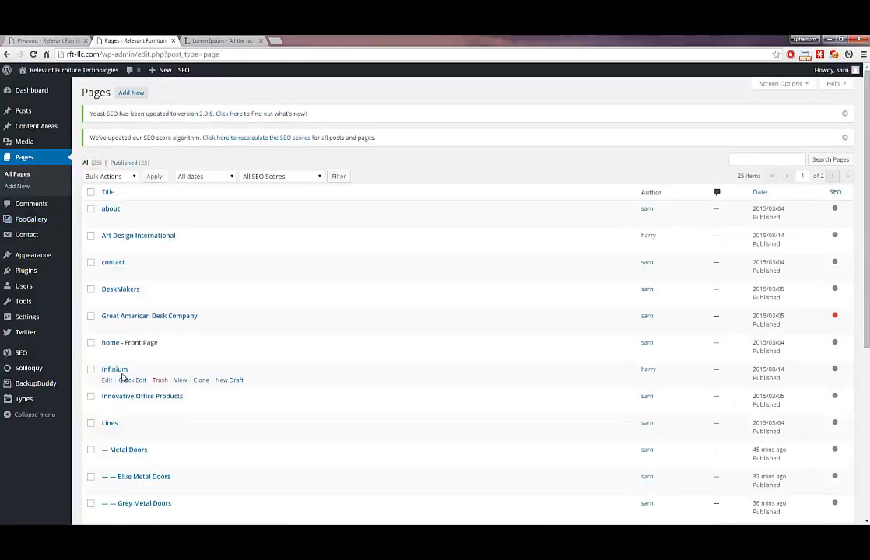
scroll(115, 423, down, 5)
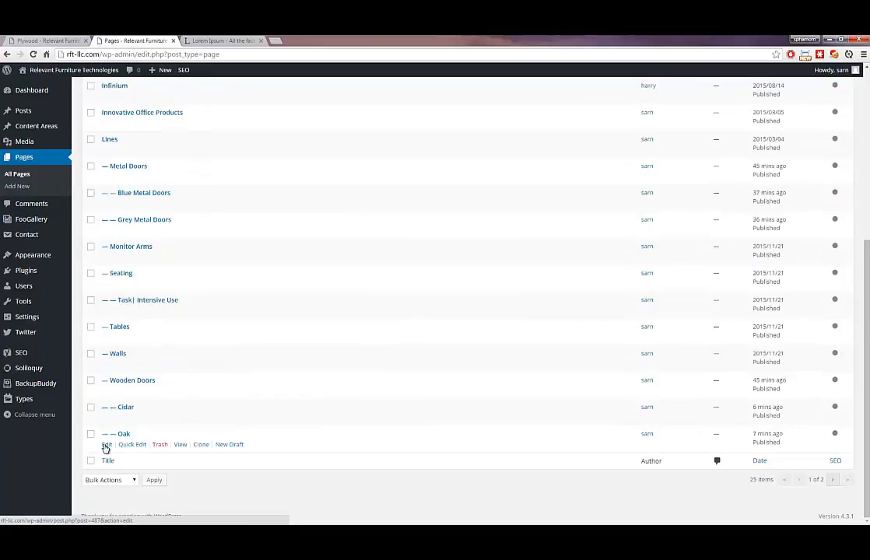
click(106, 445)
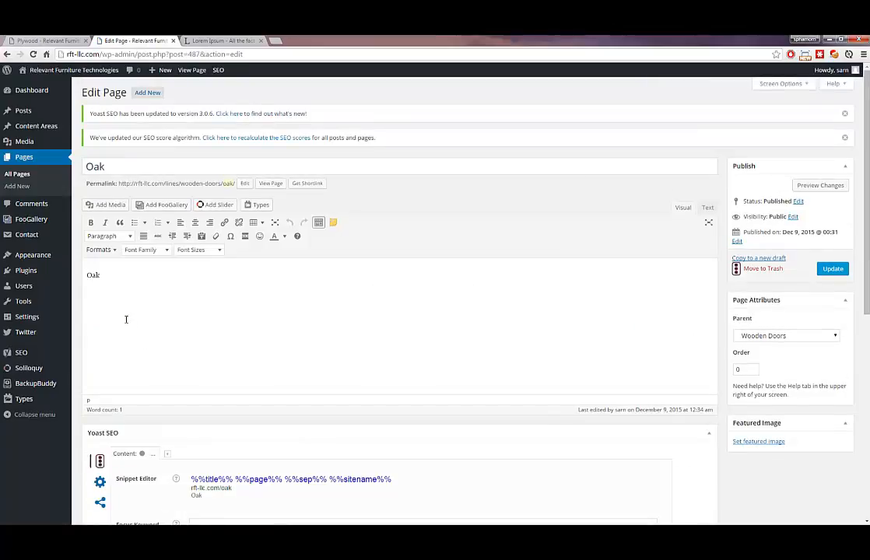
key(ctrl+v)
click(832, 269)
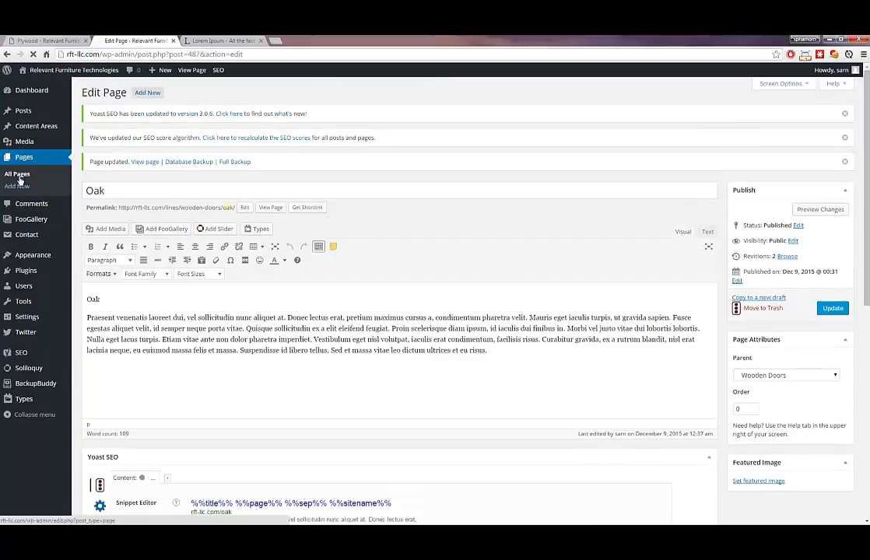
Paste the same placeholder paragraph below the word Plywood in the Plywood page's body and update the page
click(19, 175)
scroll(544, 436, down, 4)
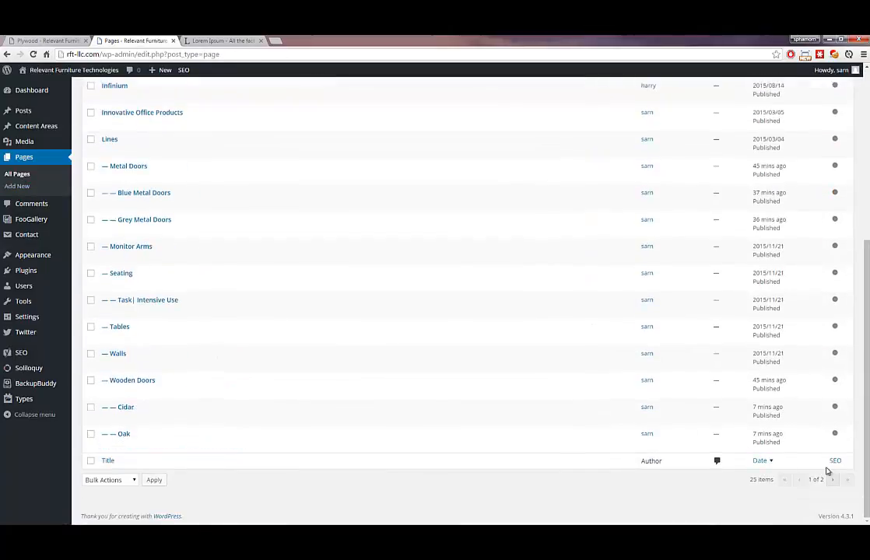
click(831, 478)
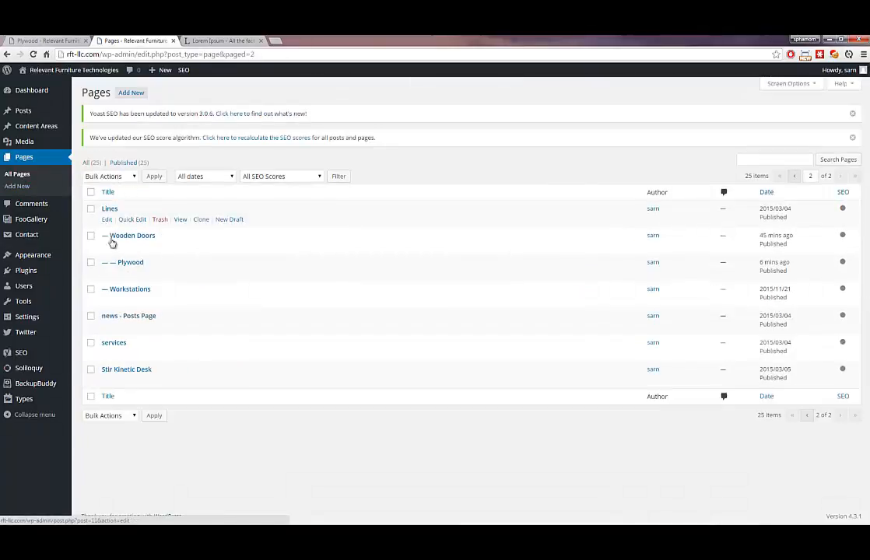
click(107, 274)
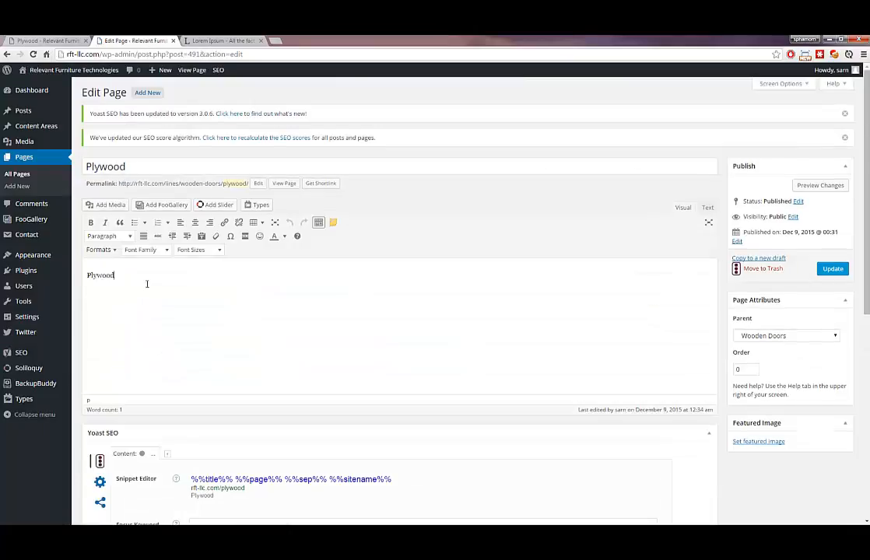
key(Return)
key(ctrl+v)
click(832, 268)
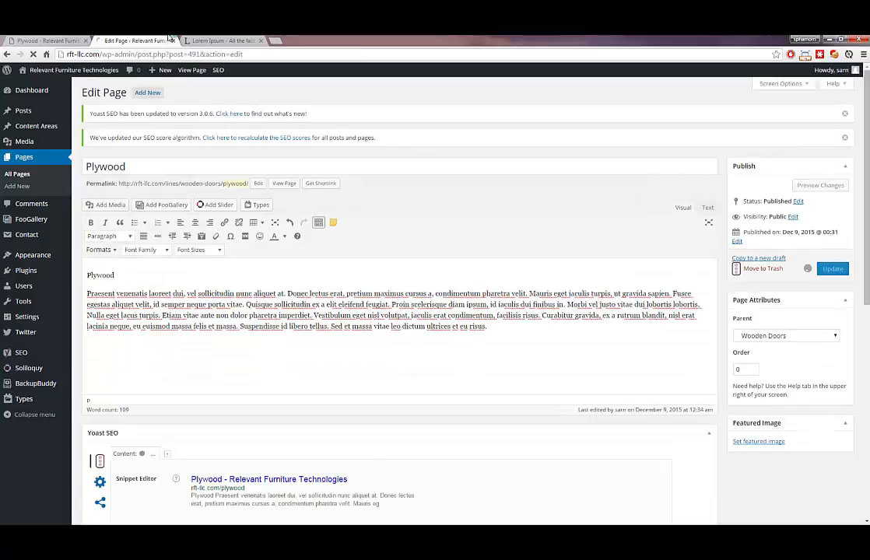
Close the Lorem Ipsum site, reload the live Plywood page and check the body text on the Oak and Cidar pages
click(199, 39)
click(61, 39)
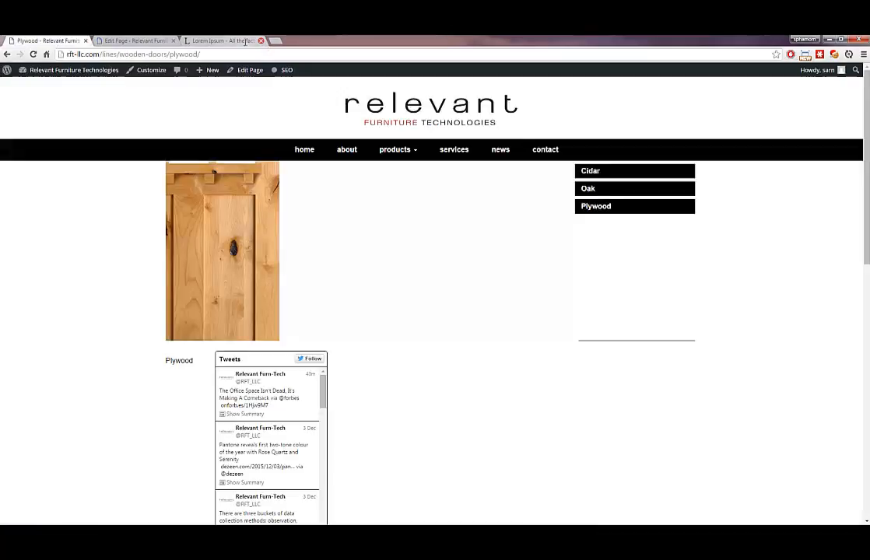
click(261, 41)
key(F5)
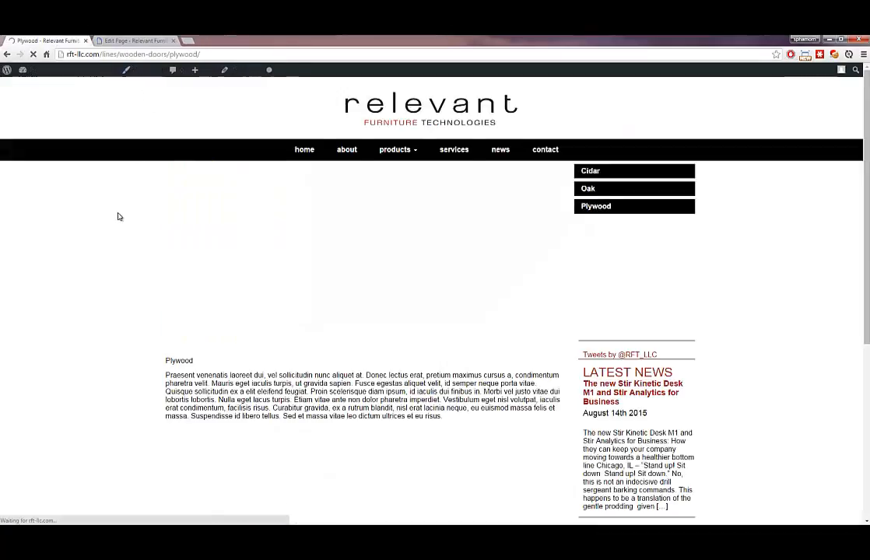
click(591, 190)
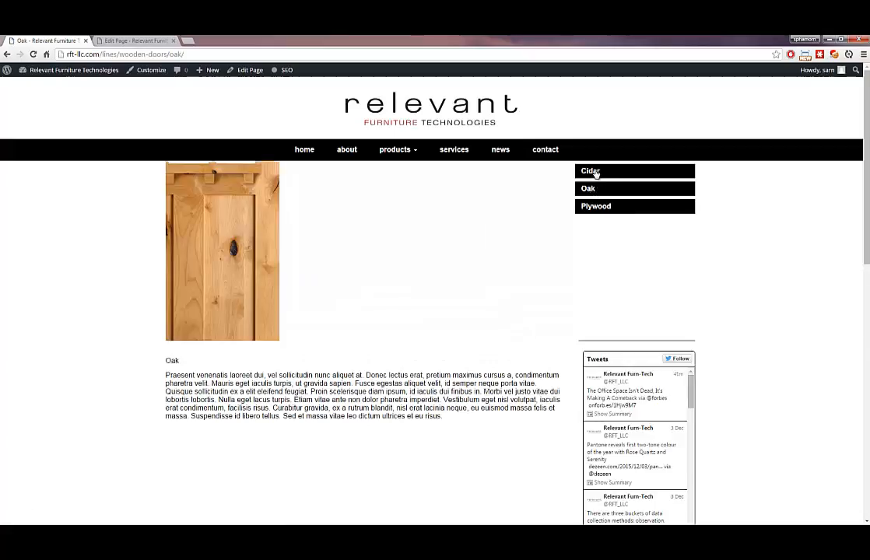
click(594, 171)
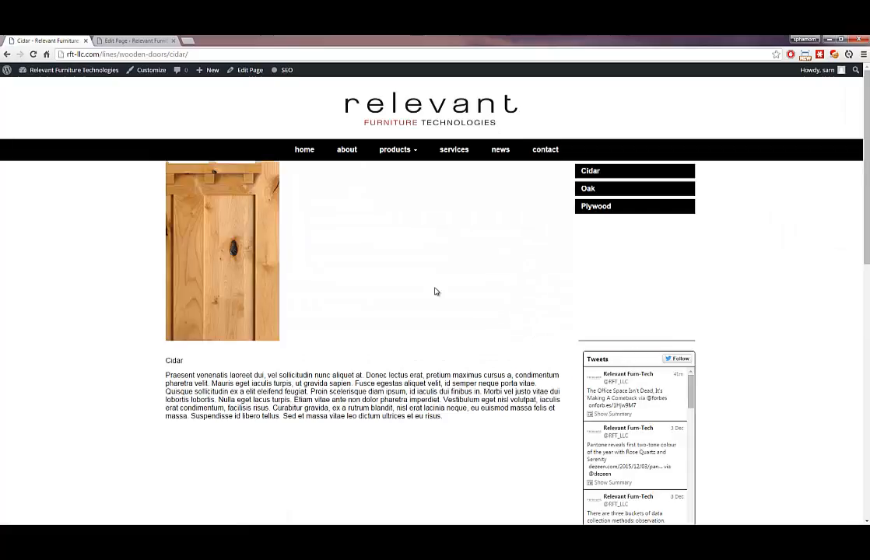
Compare the live Wooden Doors page with the Seating page, examining the product gallery below Seating's body text
mouse_move(397, 152)
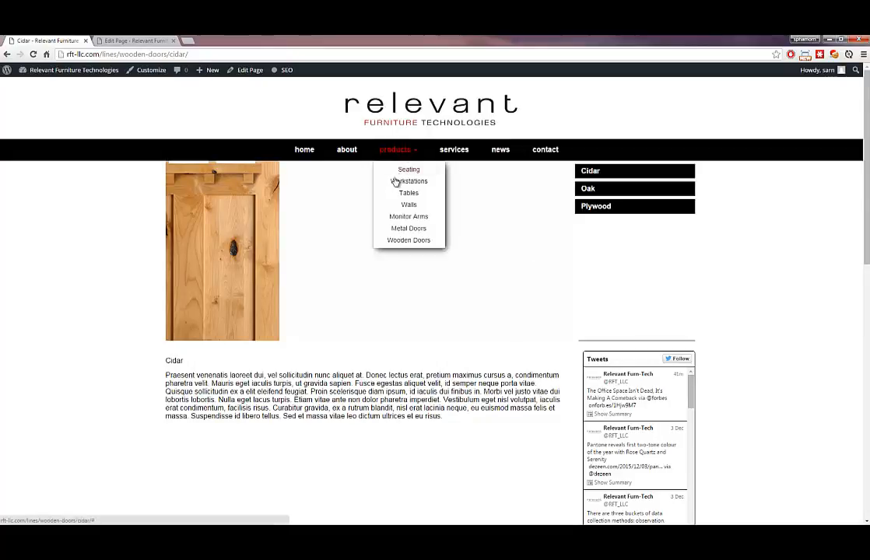
click(417, 240)
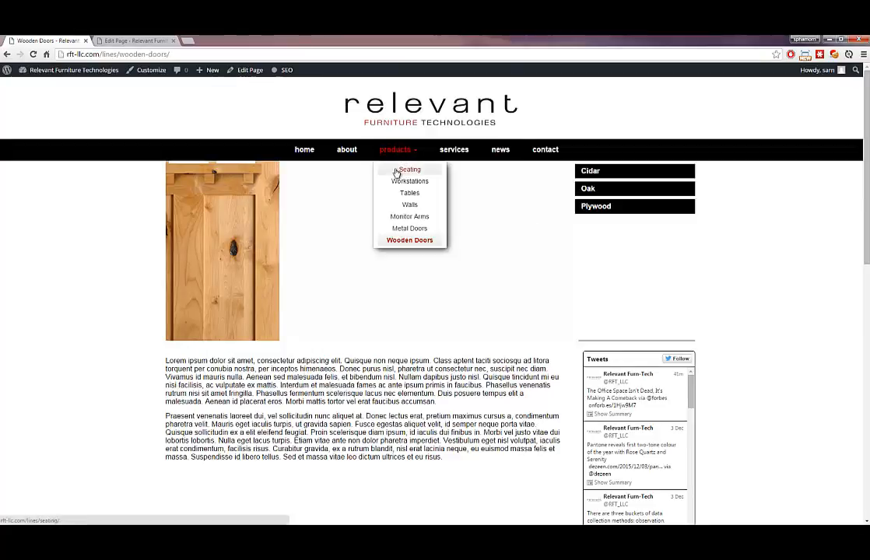
click(404, 170)
scroll(371, 250, down, 4)
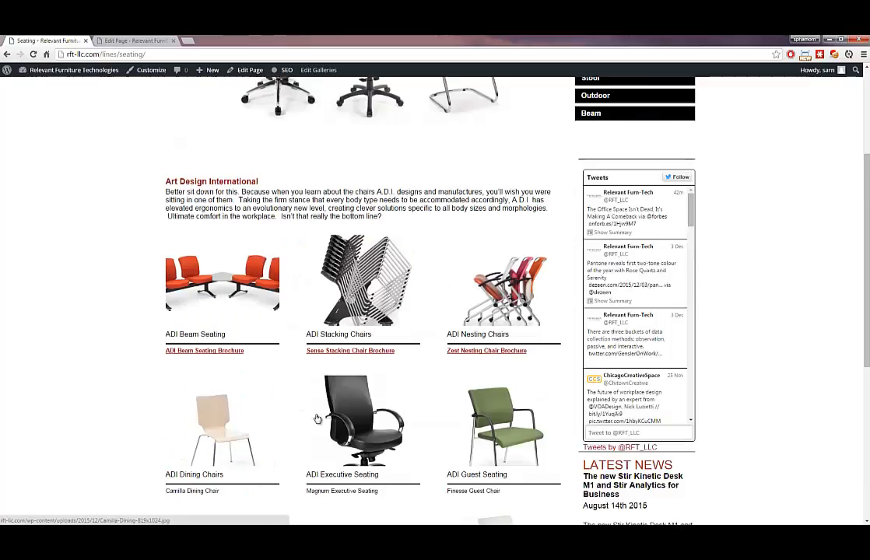
click(125, 41)
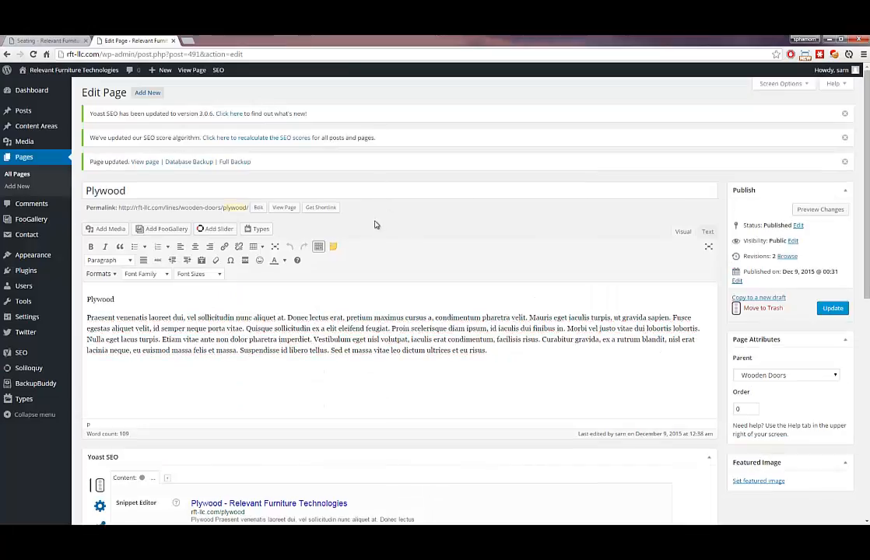
click(27, 160)
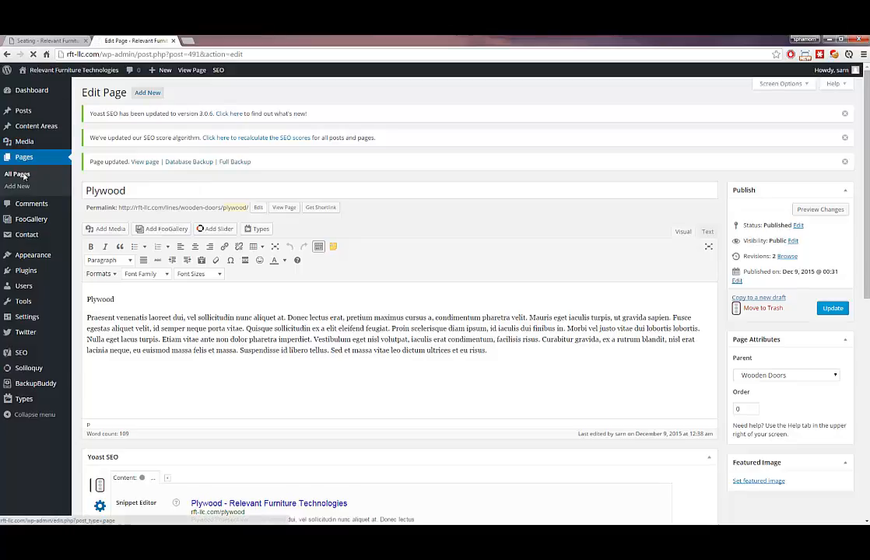
click(45, 40)
scroll(343, 155, up, 3)
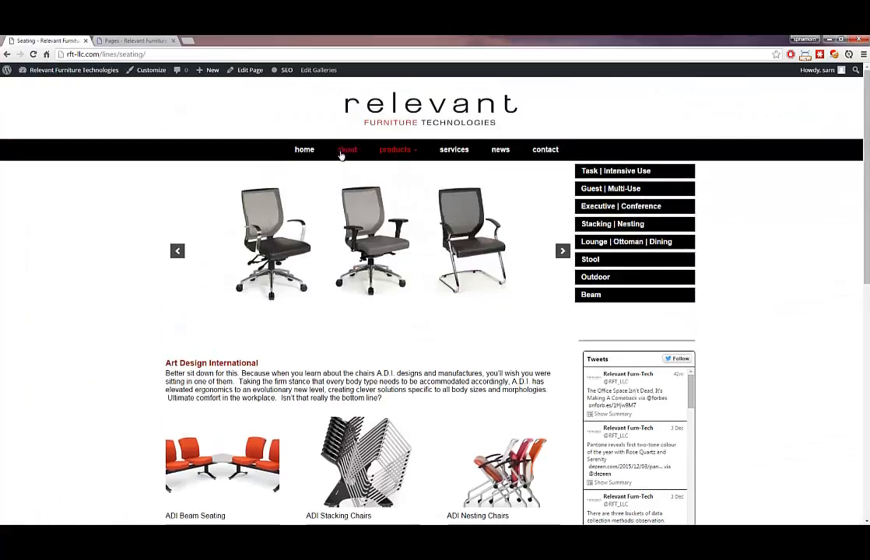
mouse_move(397, 153)
click(351, 211)
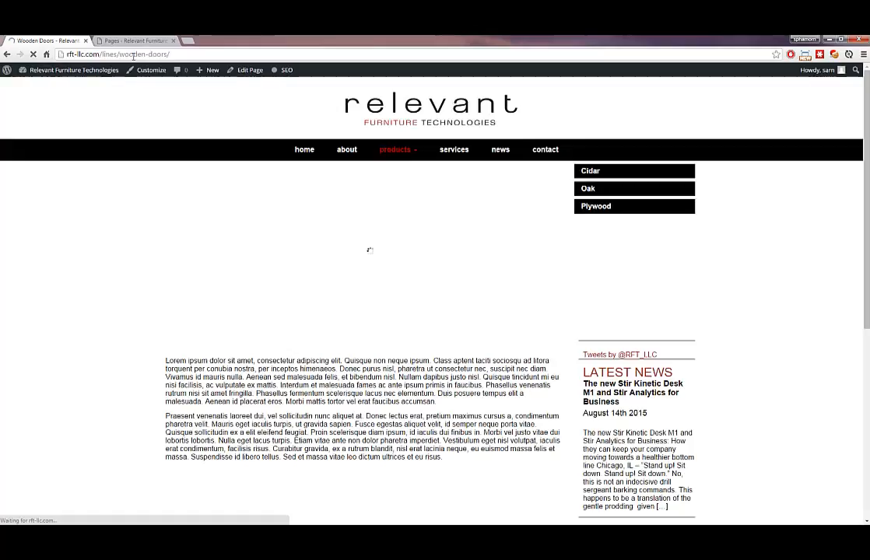
scroll(284, 244, down, 1)
Create a new FooGallery gallery in the site admin and title it "Wooden Door Gallery"
click(136, 40)
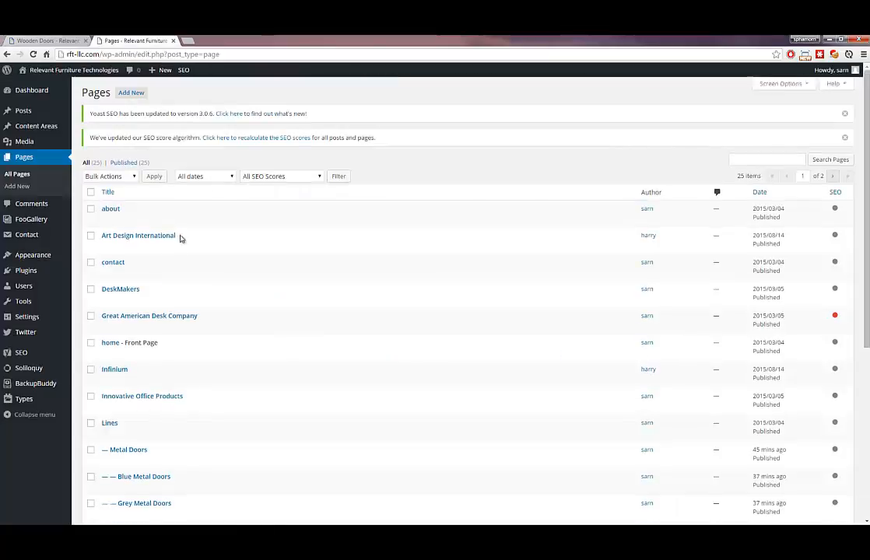
scroll(175, 306, down, 1)
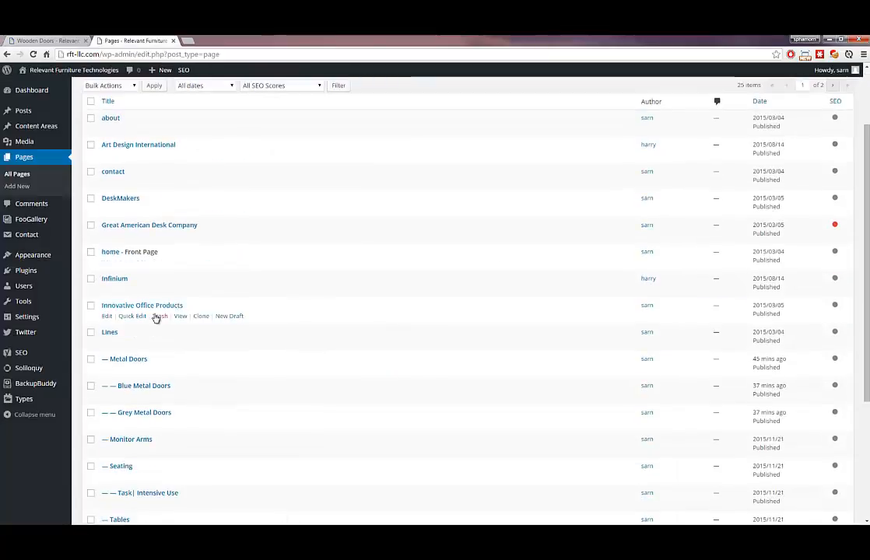
mouse_move(54, 235)
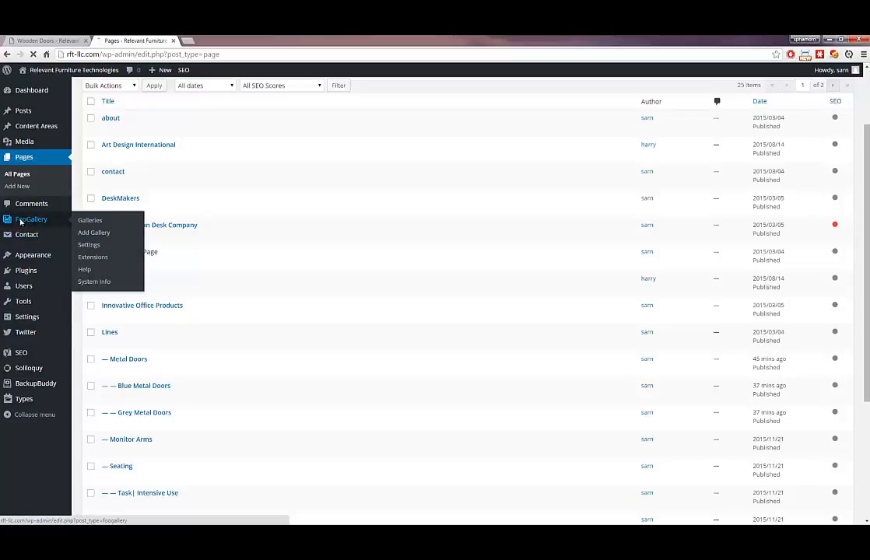
click(21, 223)
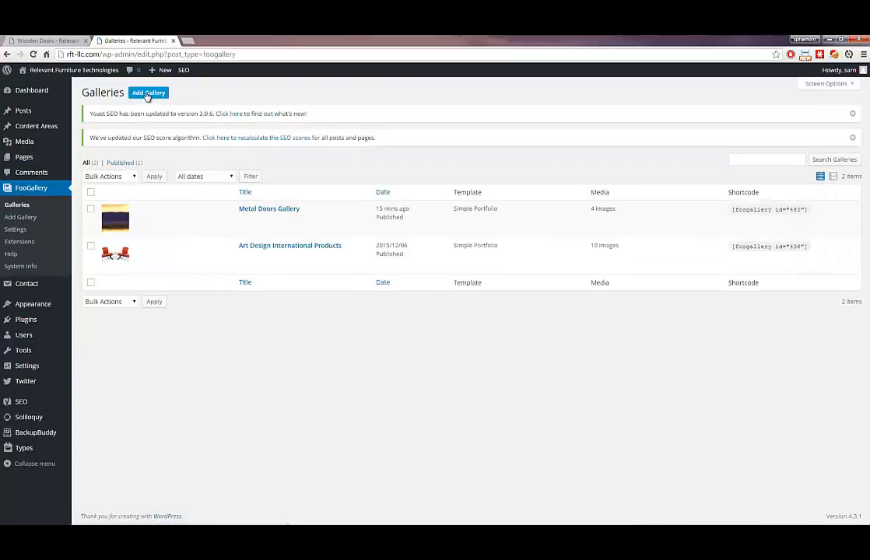
click(148, 93)
text(Wooden Door Gallery)
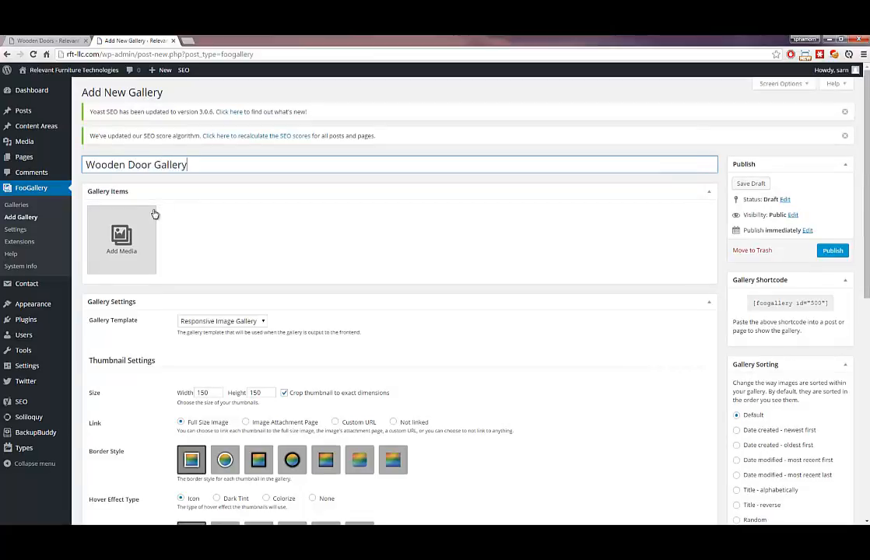
Set the gallery template to Simple Portfolio and the thumbnail link to Custom URL
click(203, 323)
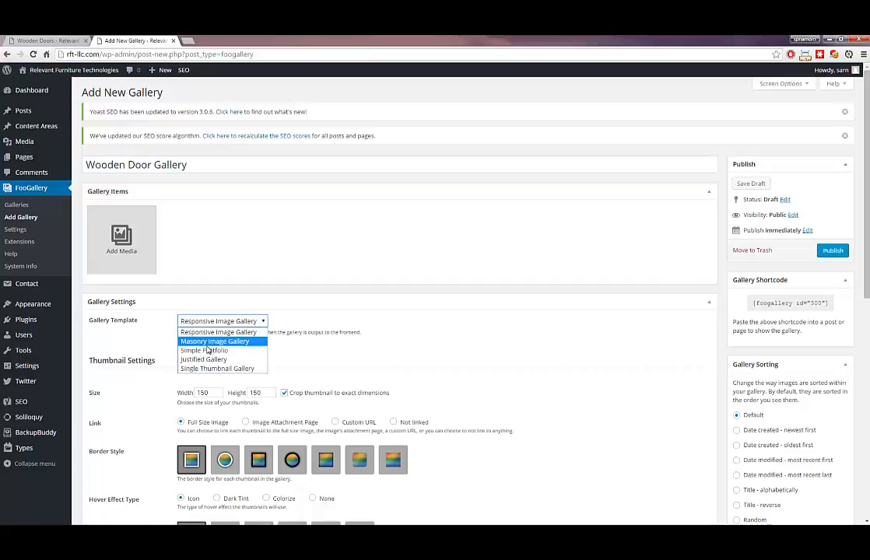
click(206, 351)
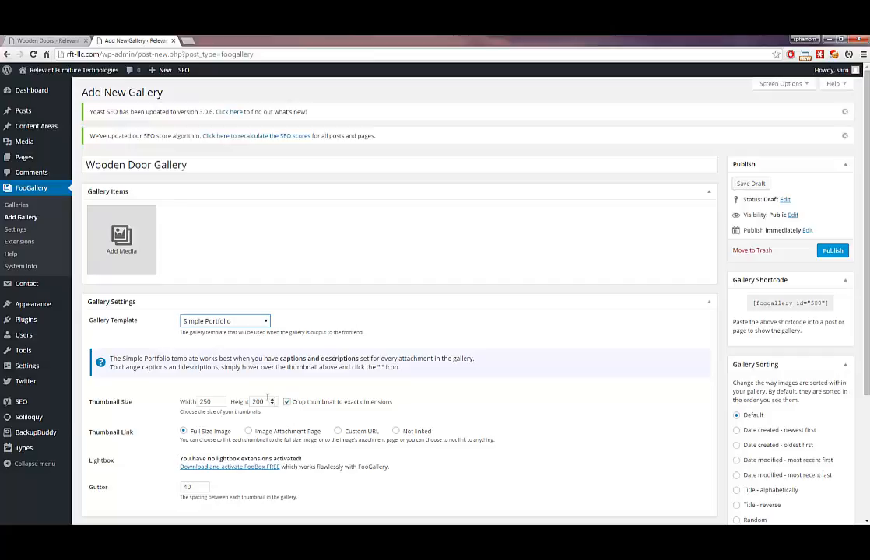
click(339, 432)
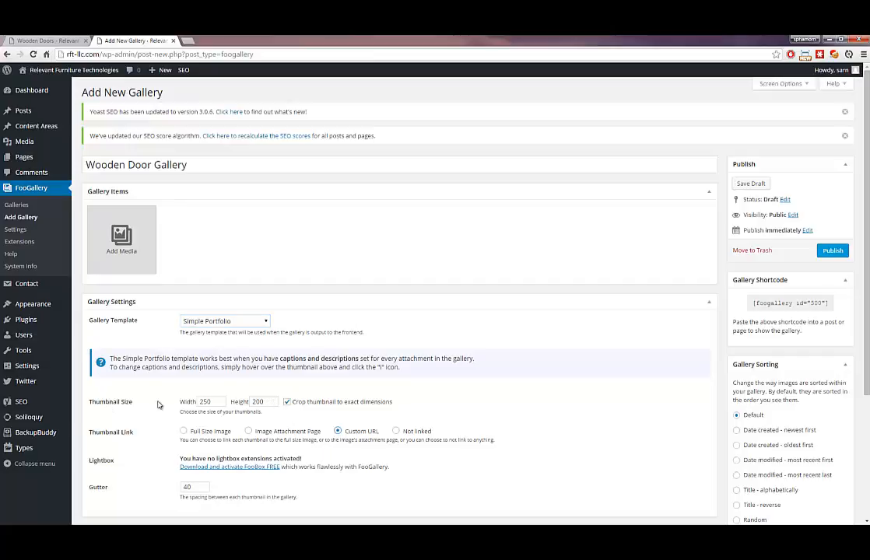
scroll(336, 432, down, 3)
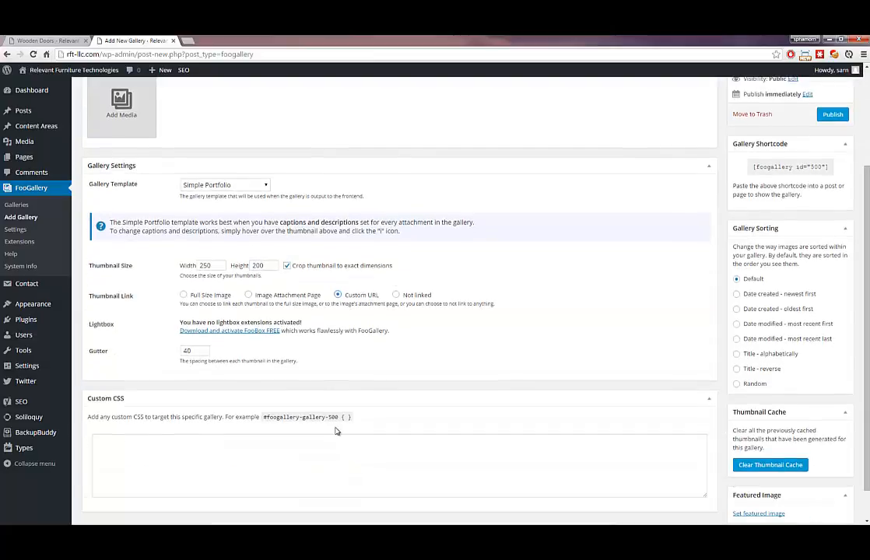
scroll(633, 344, up, 2)
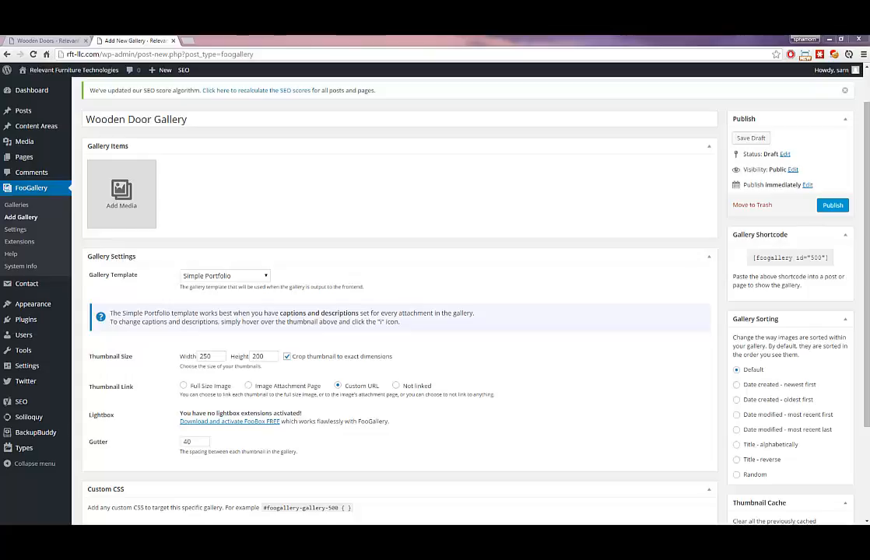
Upload three images, including car1.jpg, add them to the Wooden Door Gallery and publish the gallery
click(111, 202)
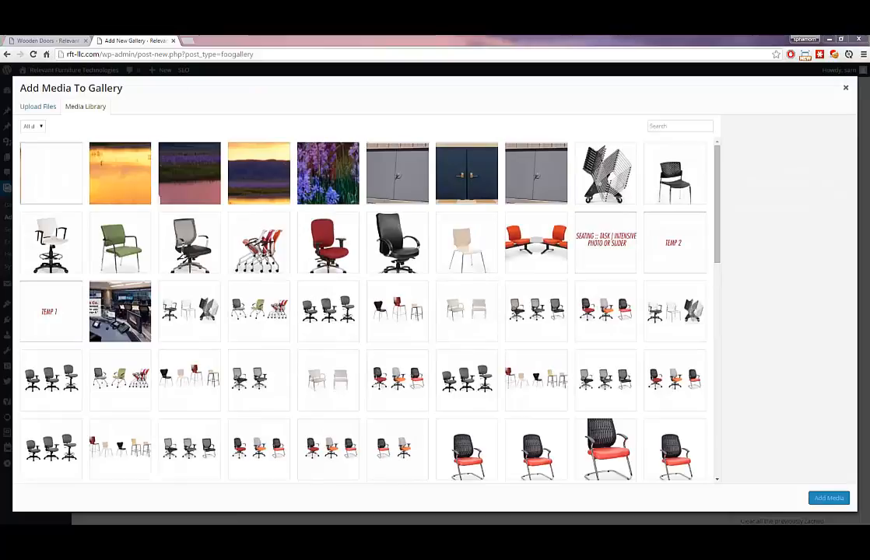
drag(0, 231, 132, 199)
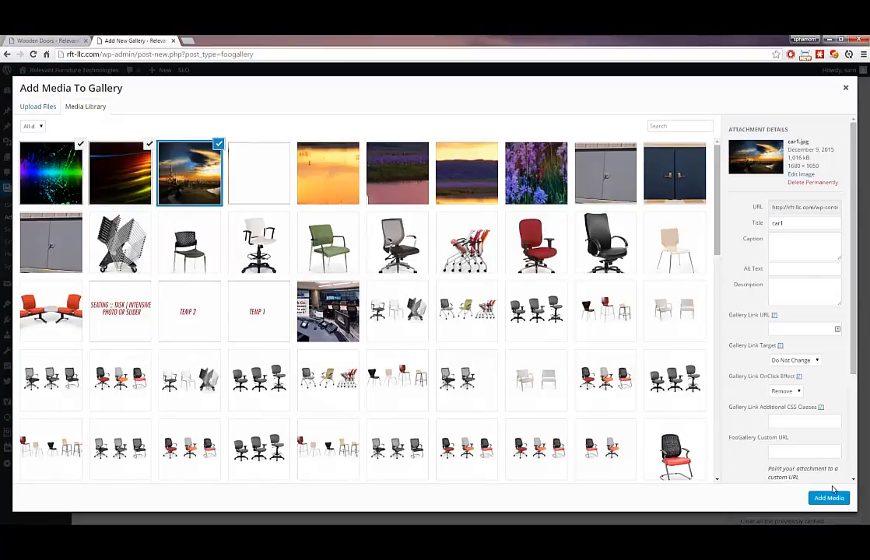
click(829, 498)
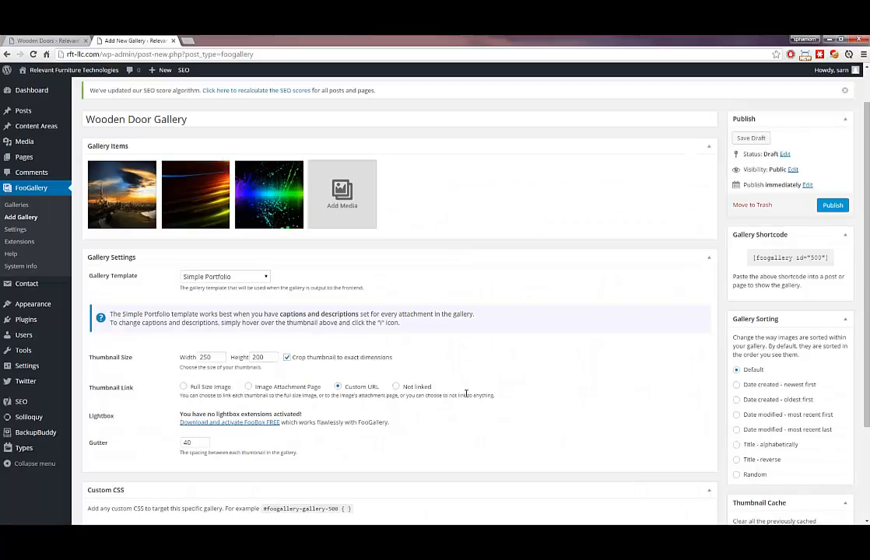
click(828, 211)
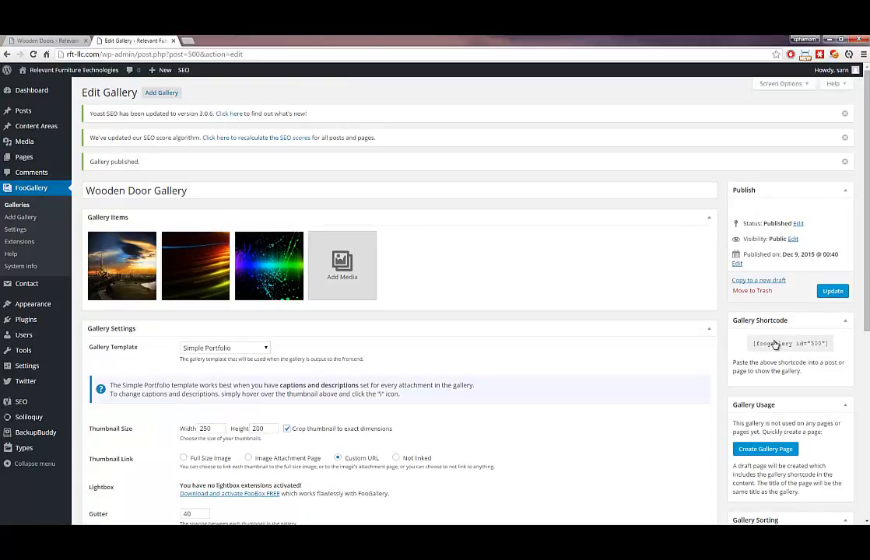
Copy the Wooden Door Gallery's shortcode, [foogallery id="500"]
drag(753, 348, 831, 352)
click(831, 352)
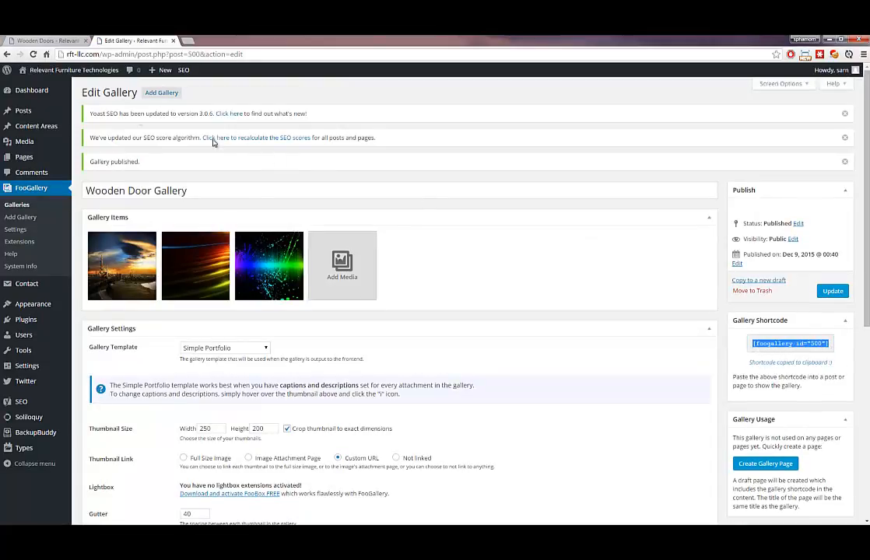
mouse_move(31, 168)
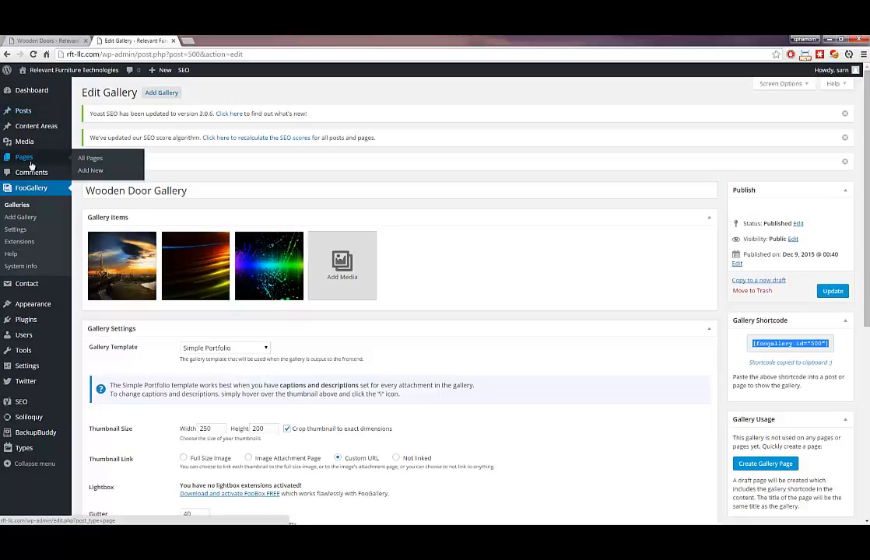
Paste the copied gallery shortcode below the placeholder text on the Wooden Doors page and update the page
mouse_move(22, 150)
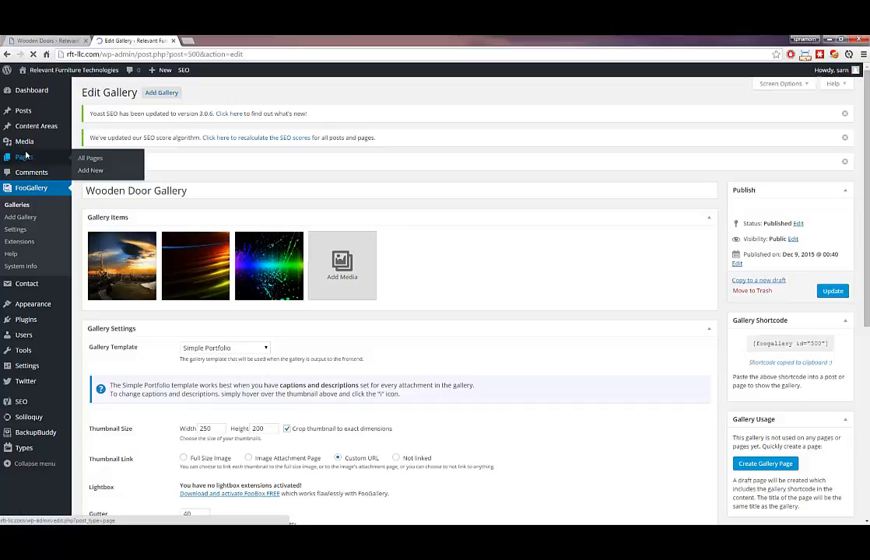
scroll(156, 341, down, 4)
scroll(153, 334, down, 2)
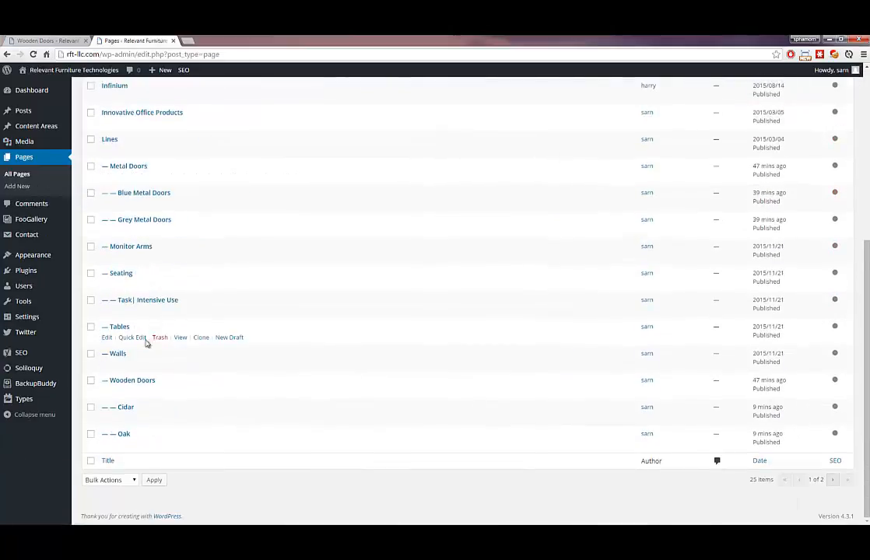
click(106, 390)
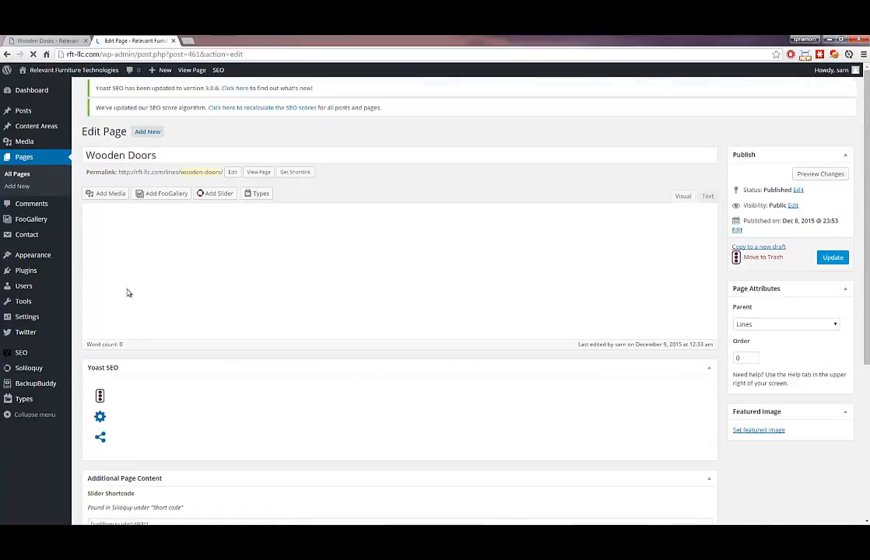
click(532, 360)
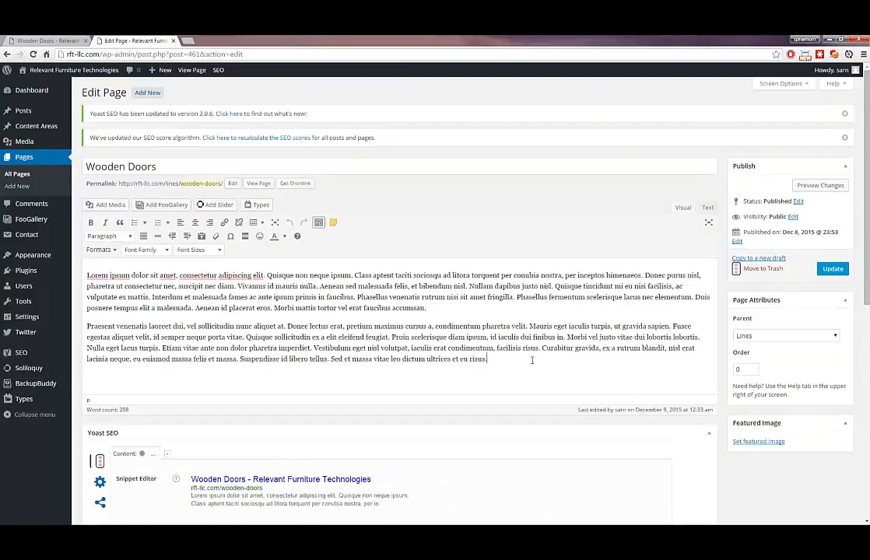
click(831, 267)
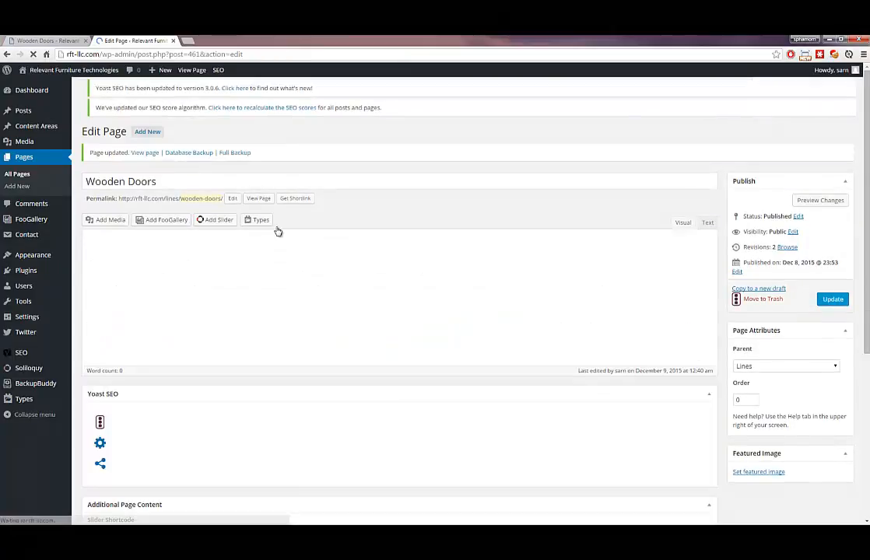
scroll(366, 329, down, 2)
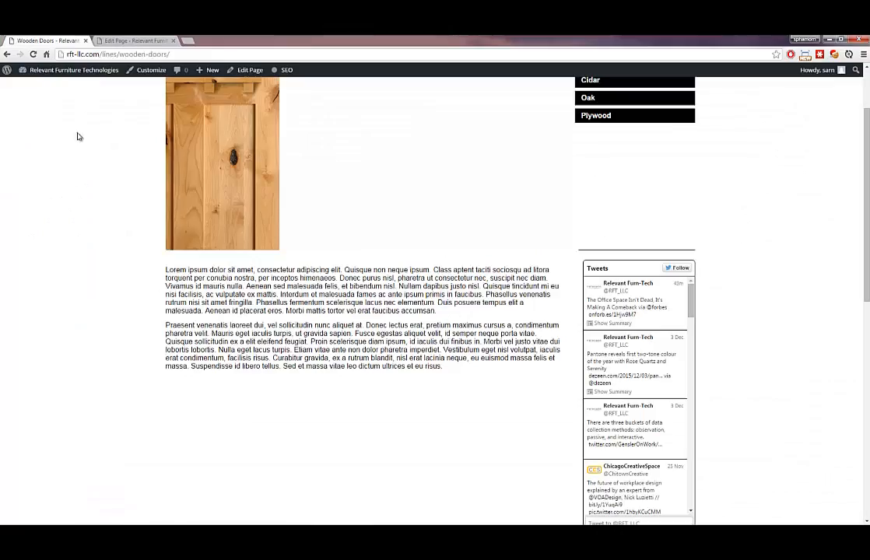
Reload the live Wooden Doors page and check how the image gallery displays below the text
click(50, 39)
key(F5)
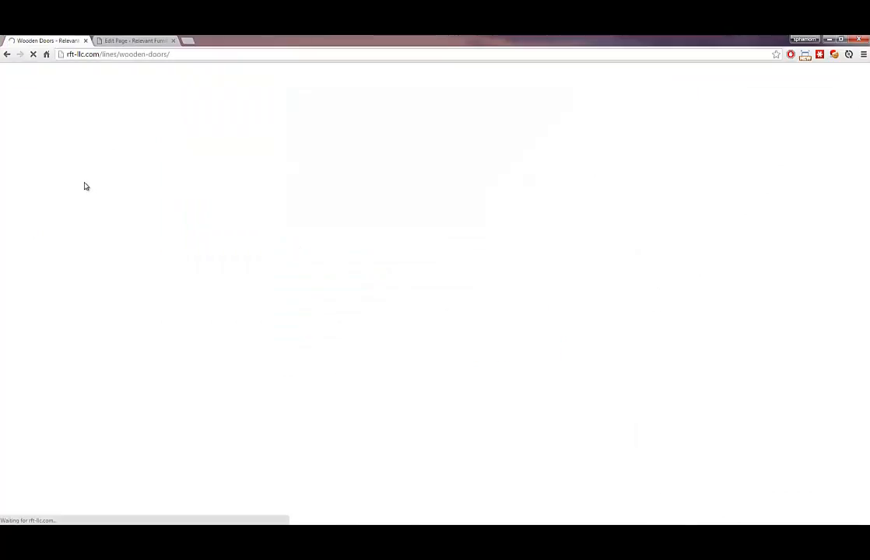
scroll(89, 191, down, 2)
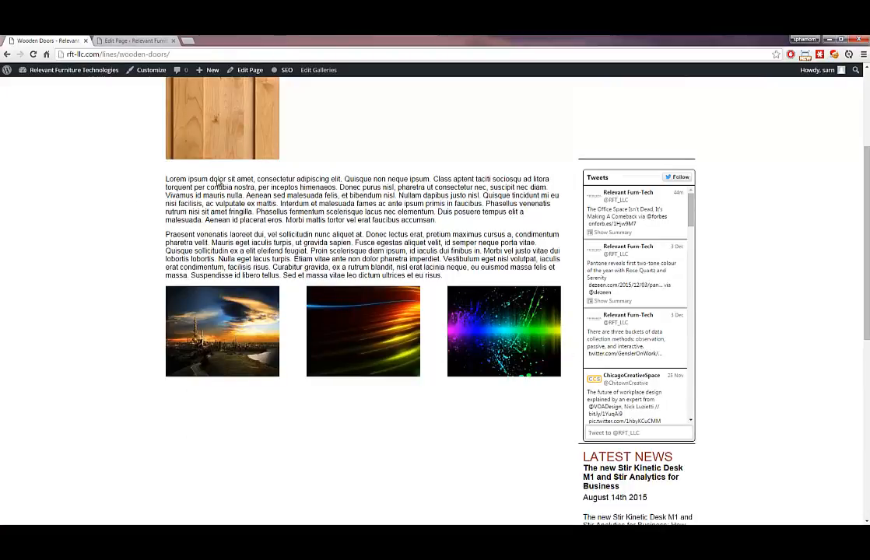
click(109, 40)
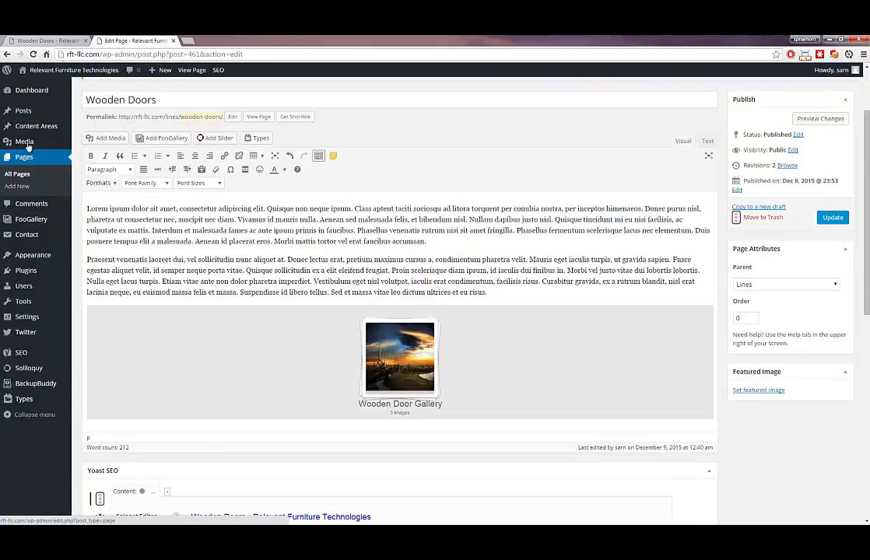
click(58, 38)
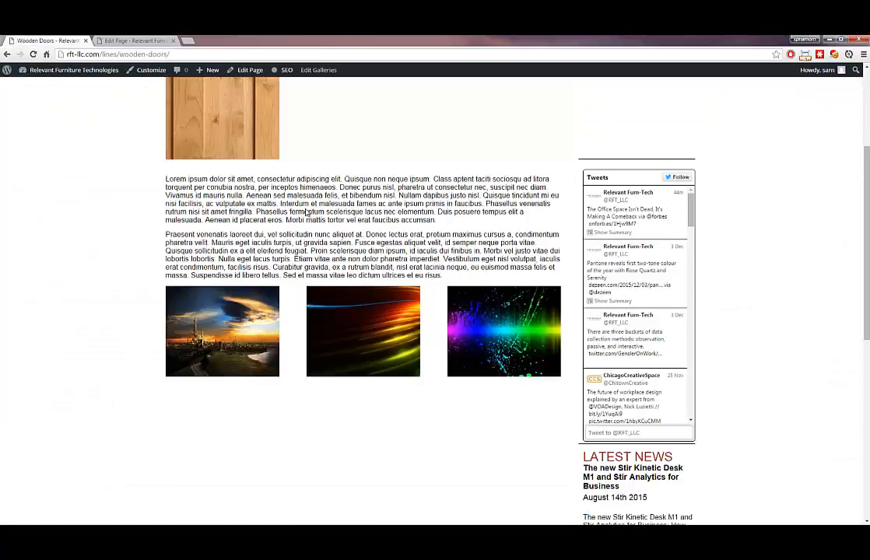
In the Media Library, give Colorful-Desktop-Background-Images.jpg the caption "Title" and the description "This is the description."
click(105, 39)
mouse_move(24, 147)
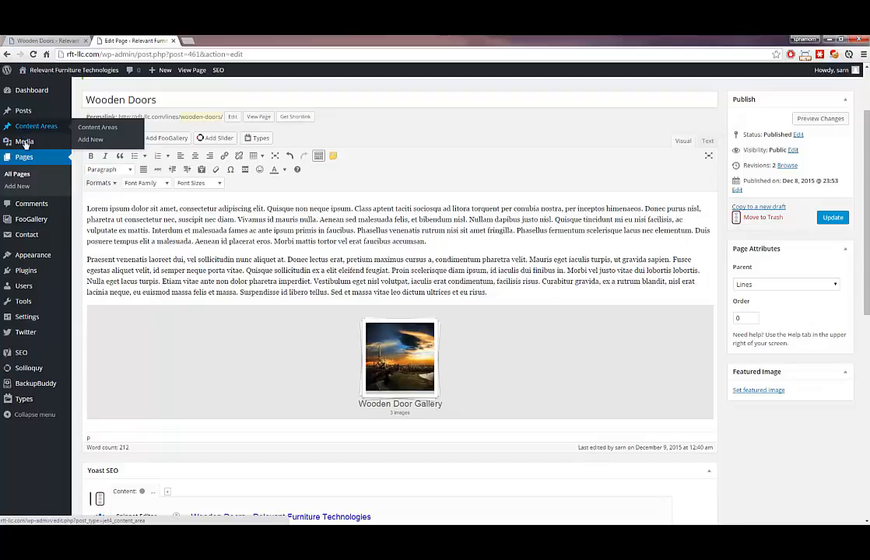
click(24, 143)
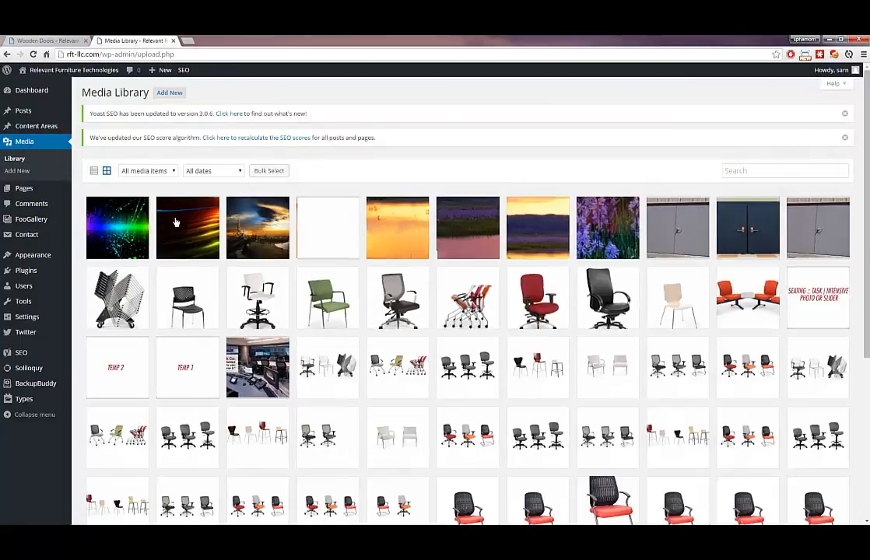
click(176, 222)
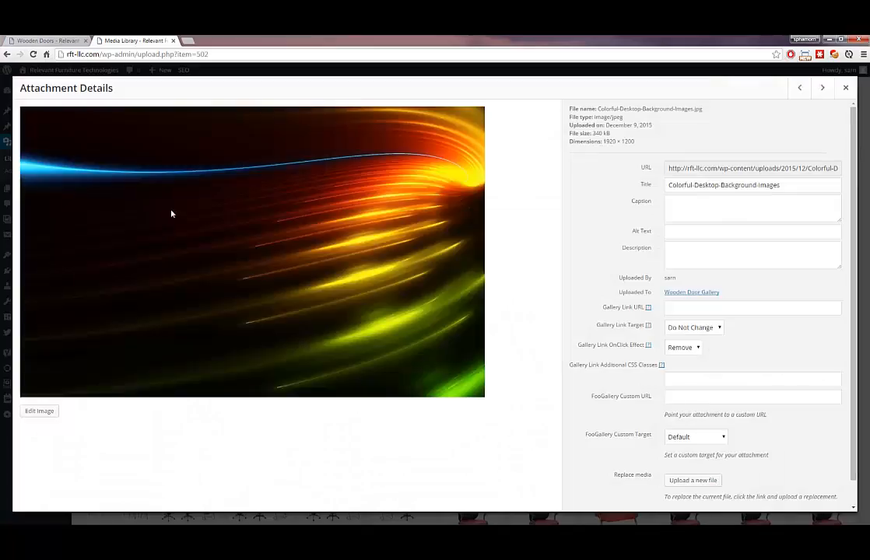
click(682, 207)
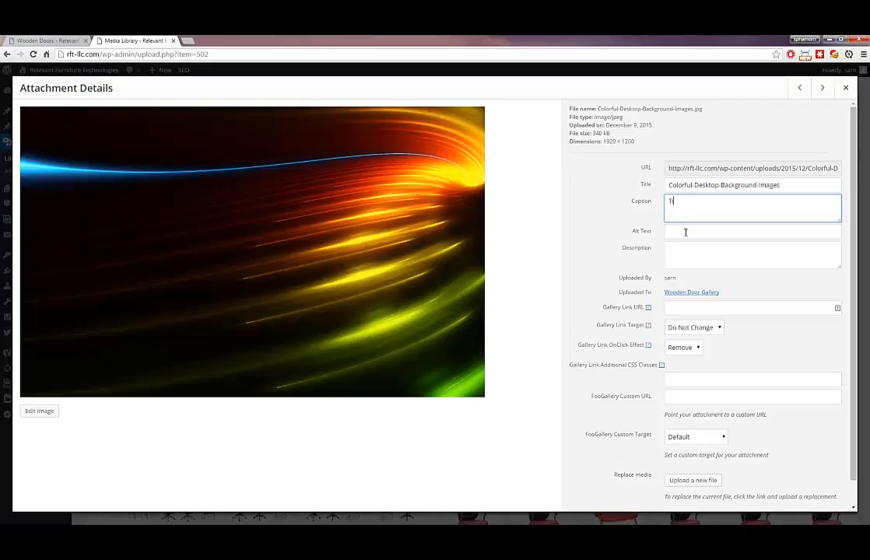
key(Tab)
key(Tab)
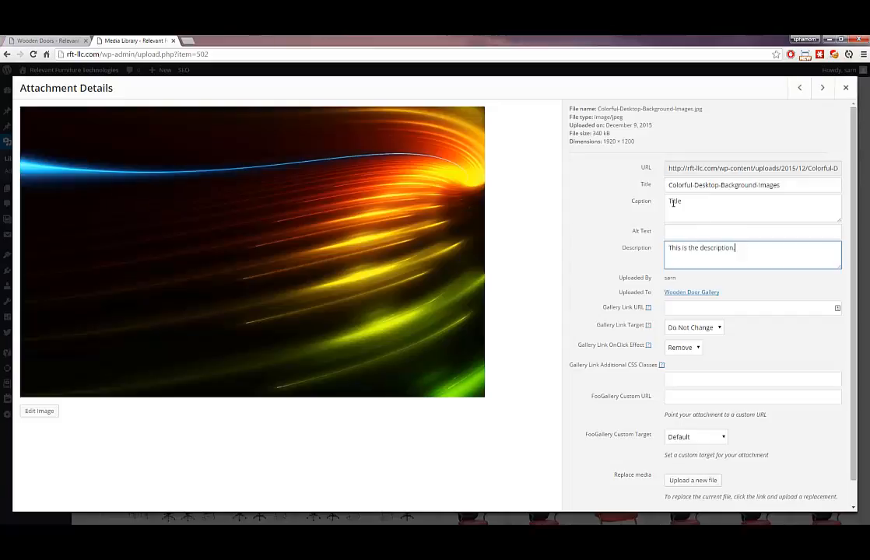
click(671, 201)
text(<)
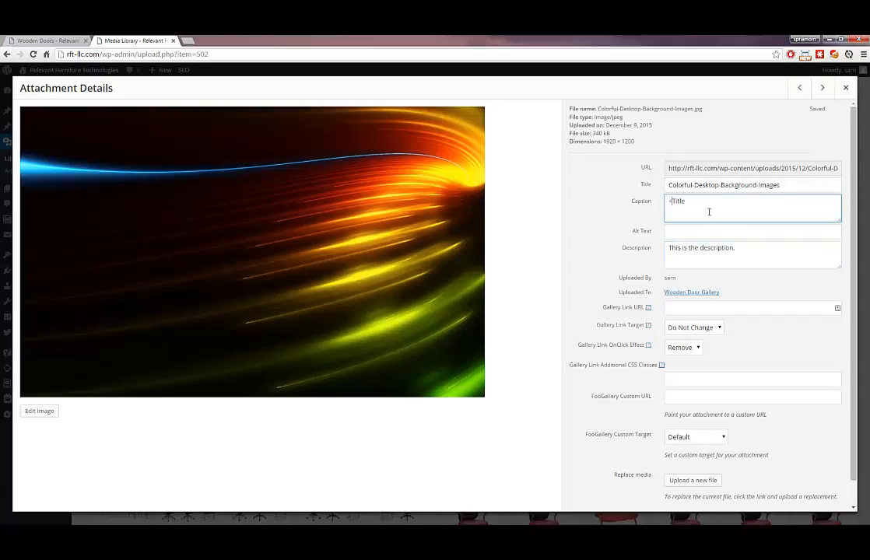
text(a href="">)
click(697, 201)
text(http://www.google.com">)
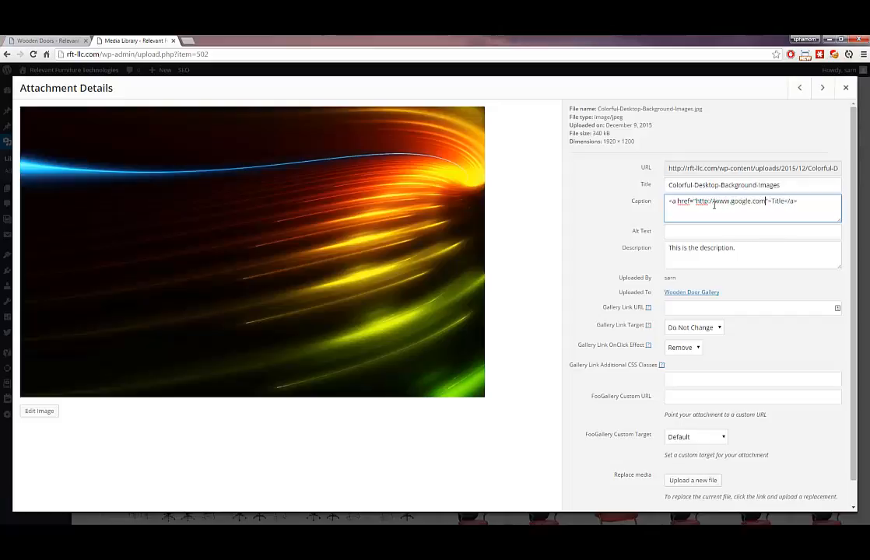
Add target="_blank" to the caption's link tag and save the attachment details
key(Right)
text(targe)
text(t)
text(=)
text("_")
text(blank)
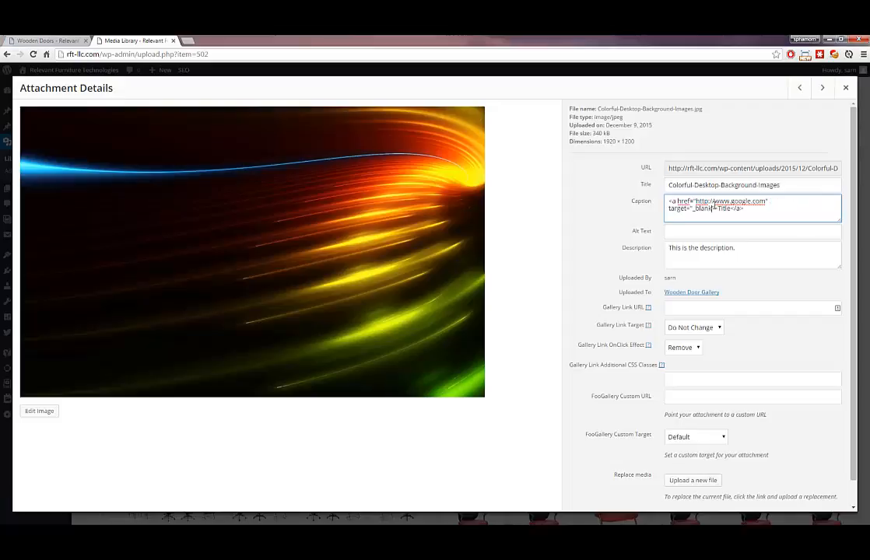
scroll(671, 305, down, 1)
scroll(686, 397, up, 1)
click(730, 247)
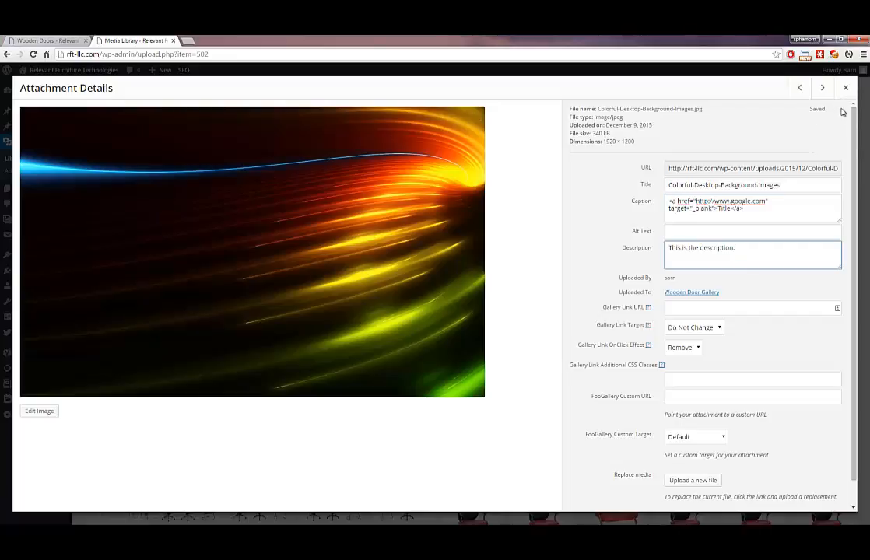
click(728, 185)
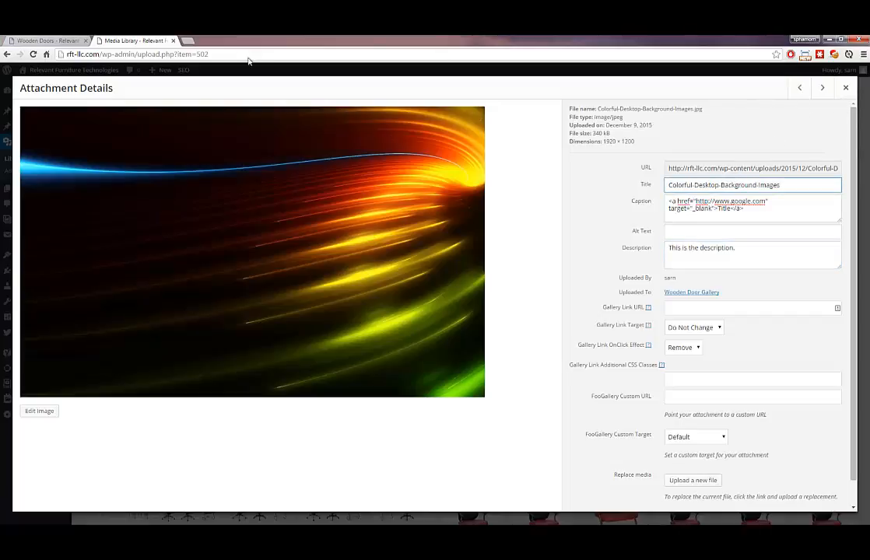
Test the gallery image's caption link on the live Wooden Doors page, and close the tab it opens
click(47, 40)
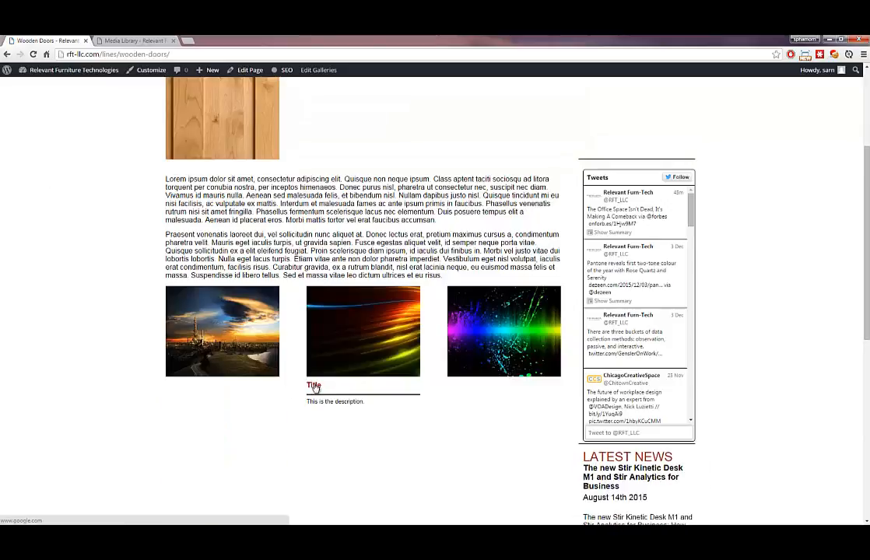
click(315, 387)
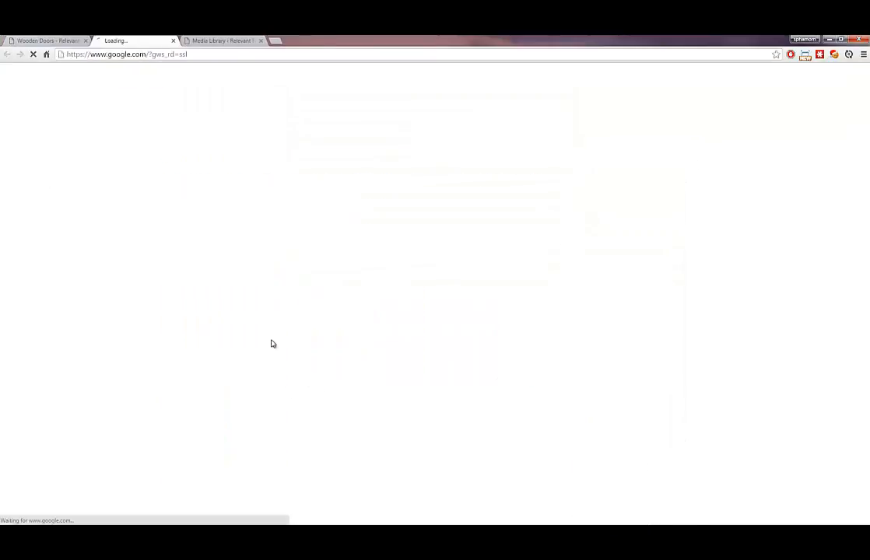
click(172, 43)
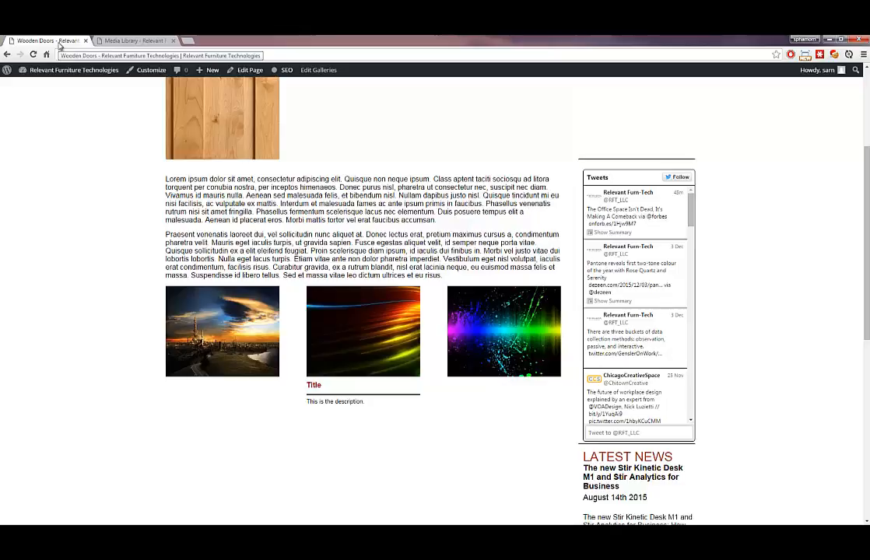
Review the live page's products menu, subpage links and captioned gallery, and go to the site's home page
scroll(148, 138, up, 3)
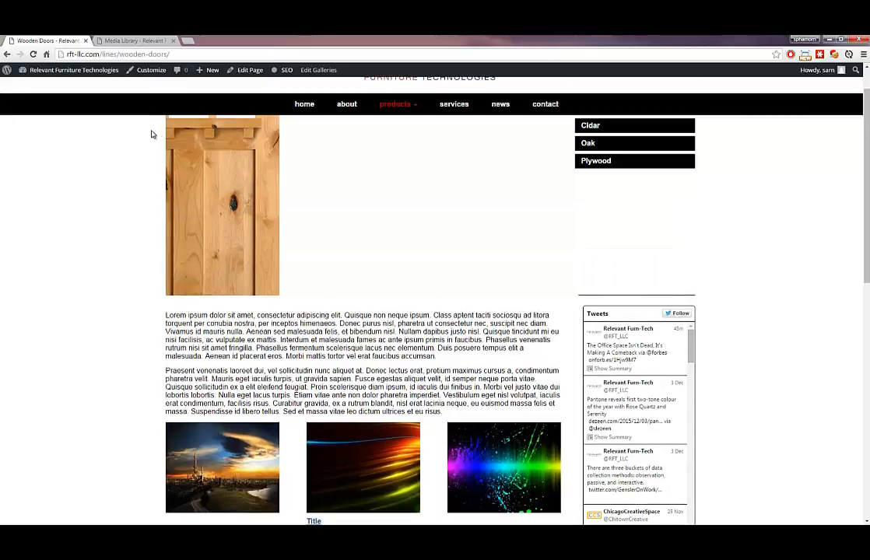
mouse_move(381, 106)
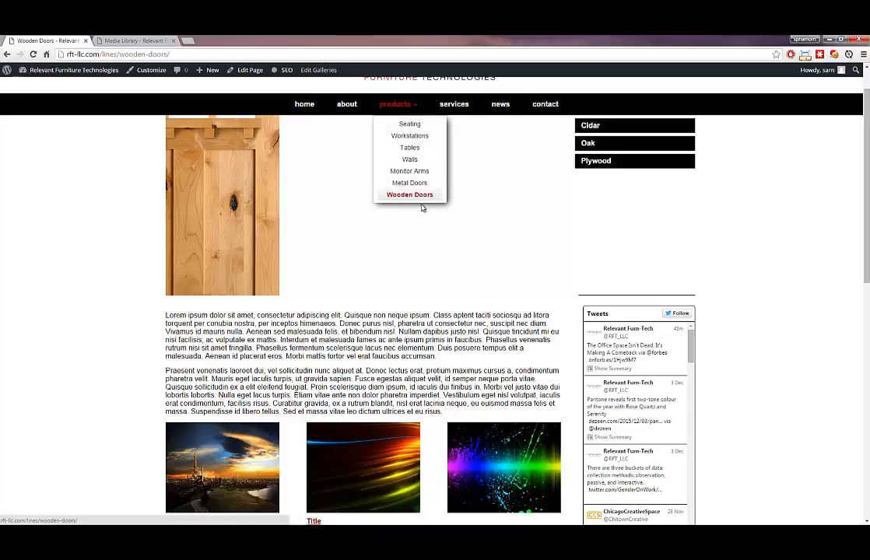
scroll(344, 294, up, 1)
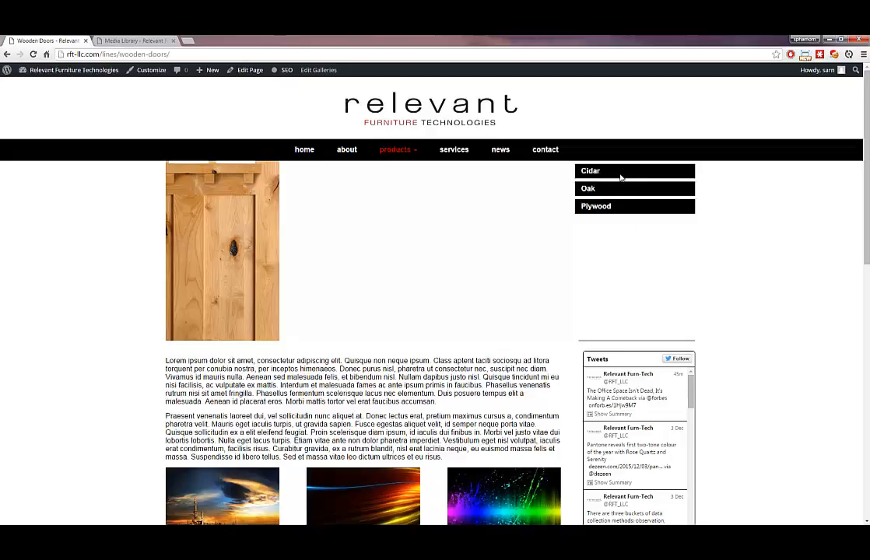
scroll(368, 413, down, 2)
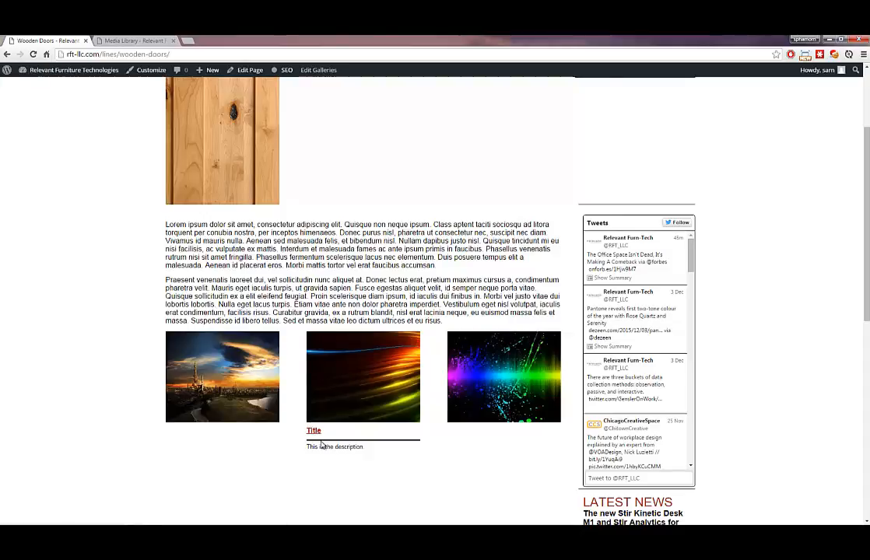
scroll(321, 444, up, 3)
click(310, 152)
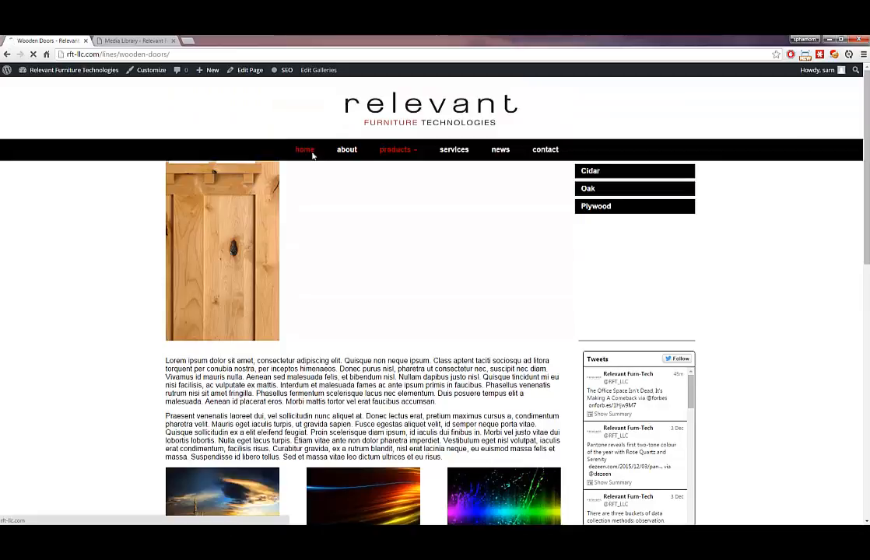